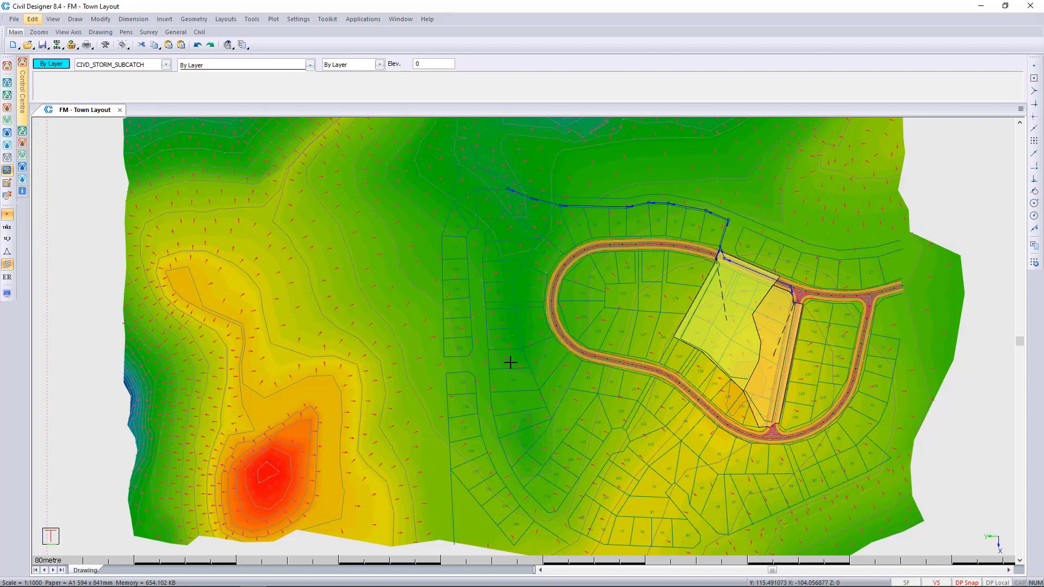
Step: Switch to Stormwater mode and open the rainfall settings to check the available generation methods
click(7, 133)
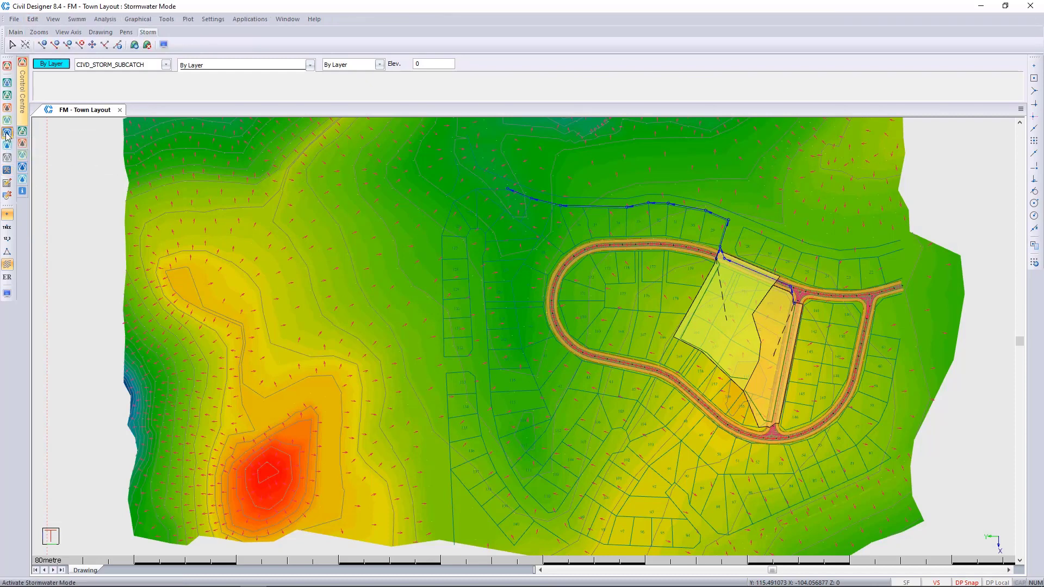
click(33, 19)
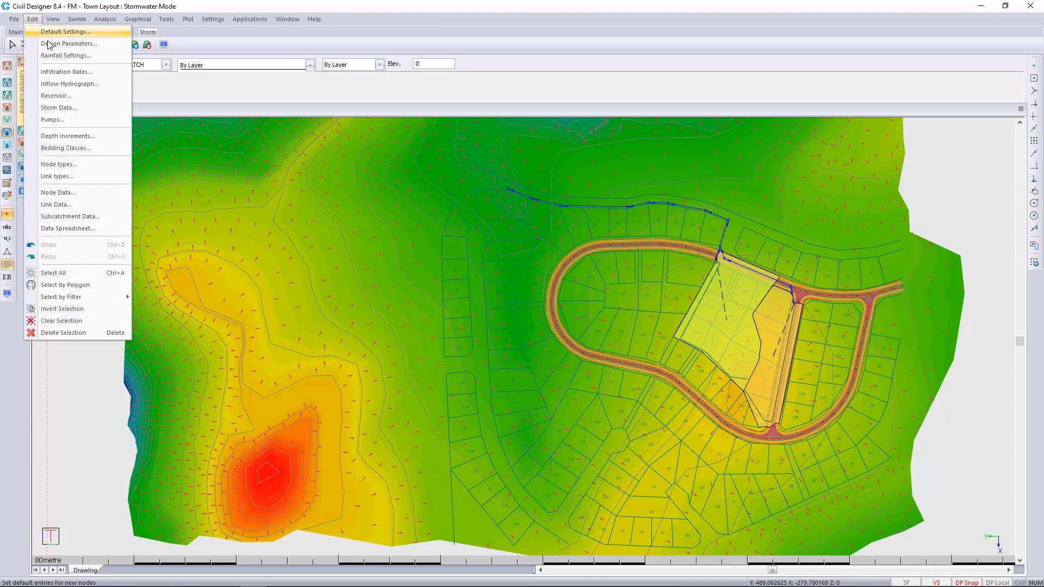
click(57, 56)
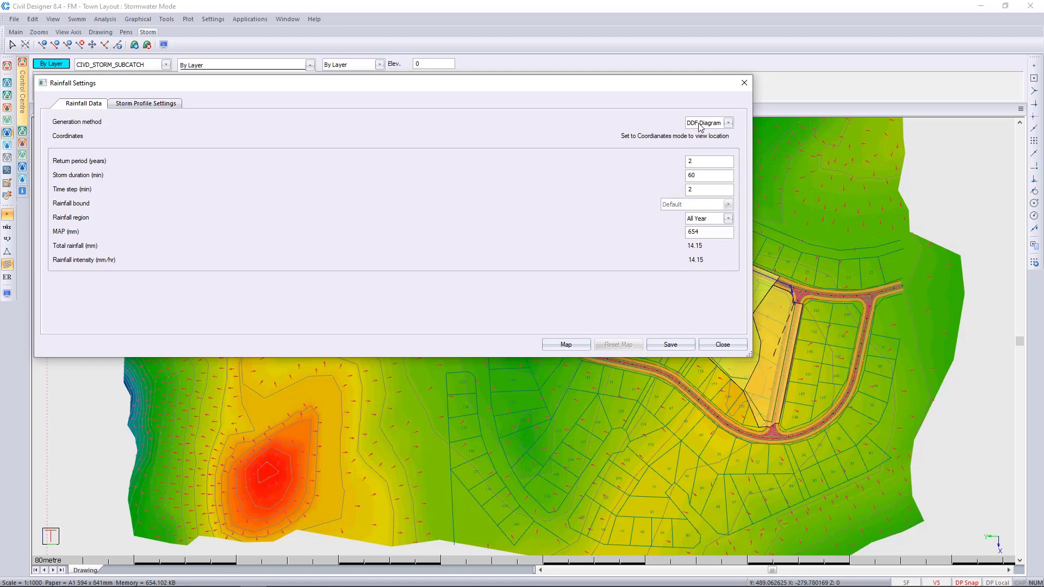
click(729, 124)
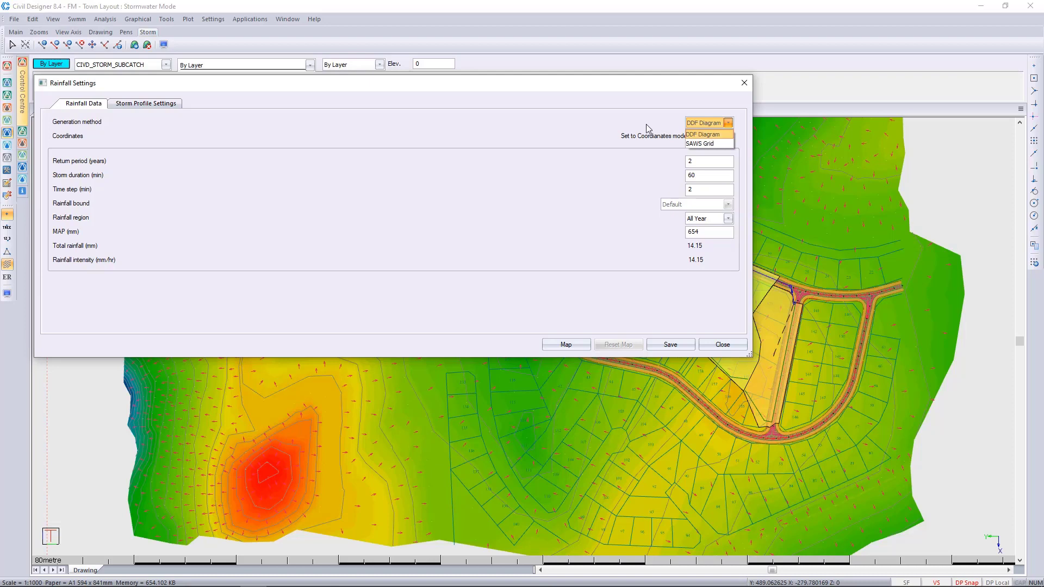
click(627, 131)
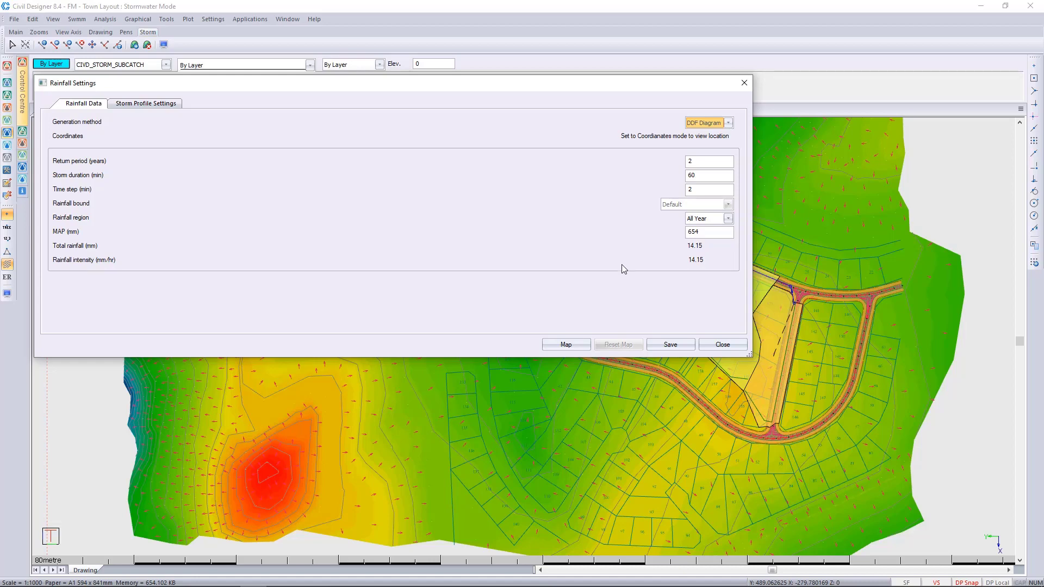
Step: Open the map view for the rainfall data and display all region polygons
click(563, 345)
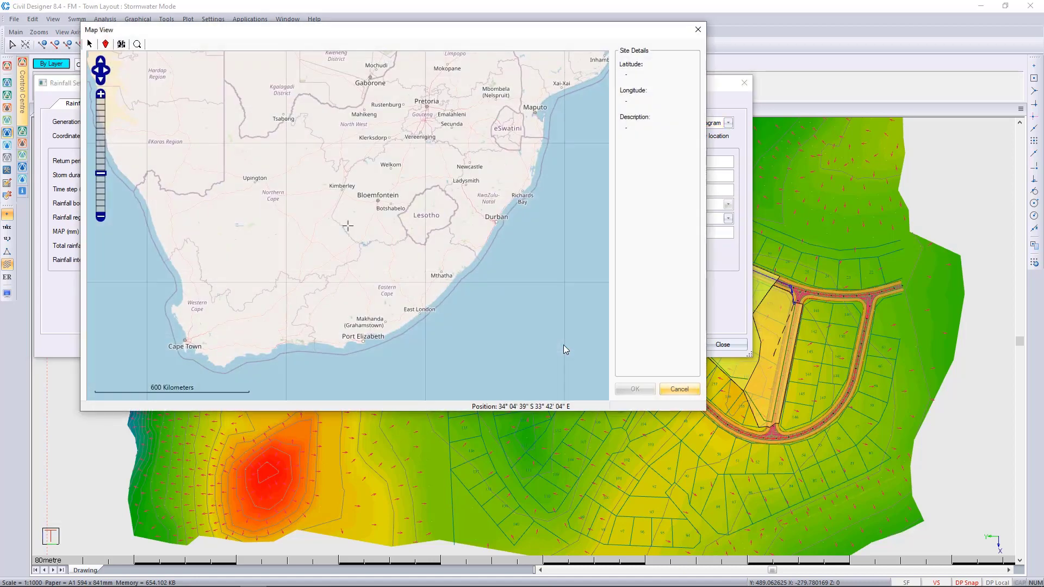
right_click(533, 280)
mouse_move(592, 364)
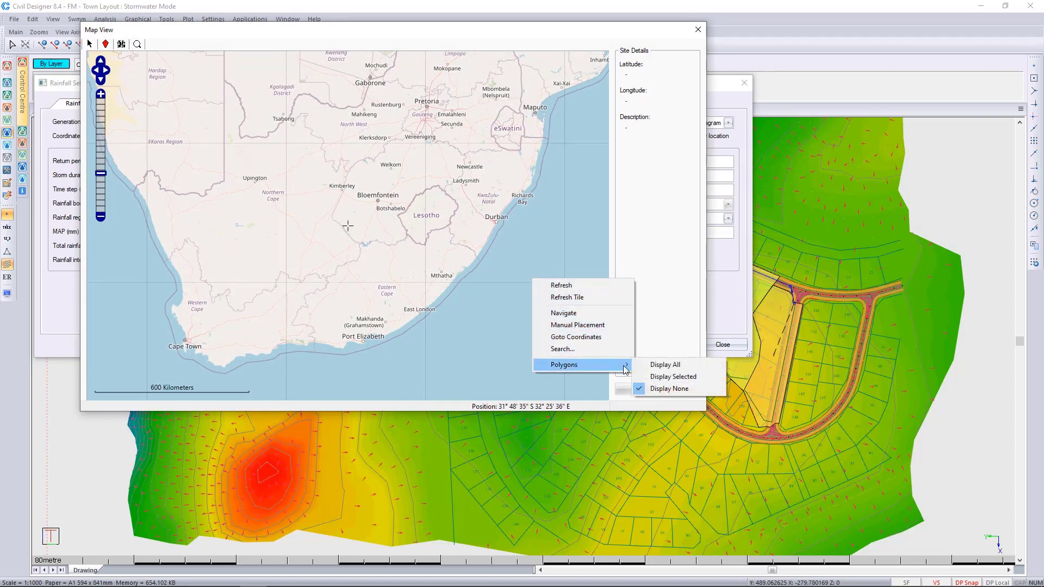
click(675, 368)
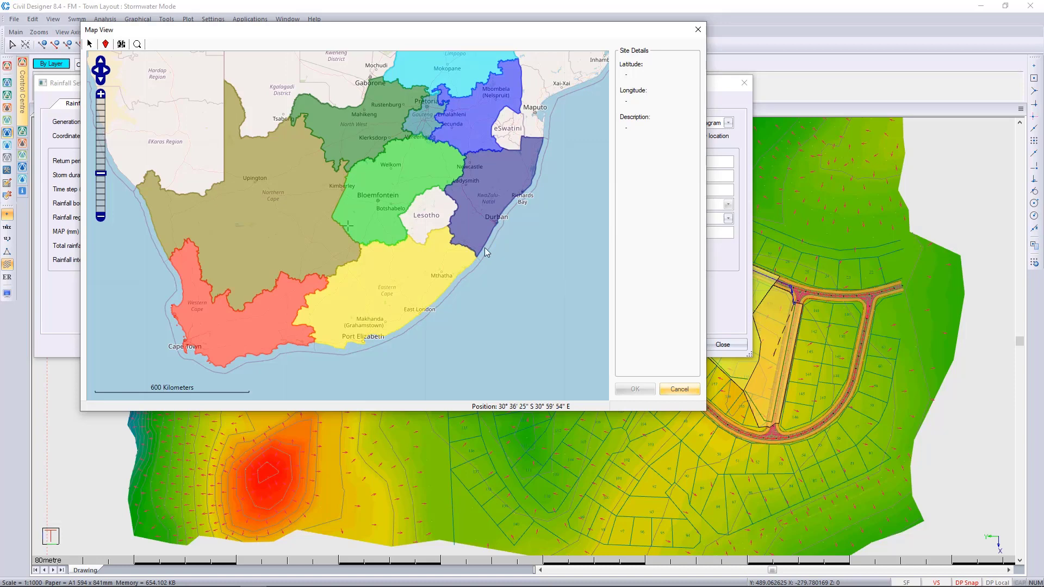
Step: Search the map for the site's street address and load the rainfall map data for that location
click(137, 44)
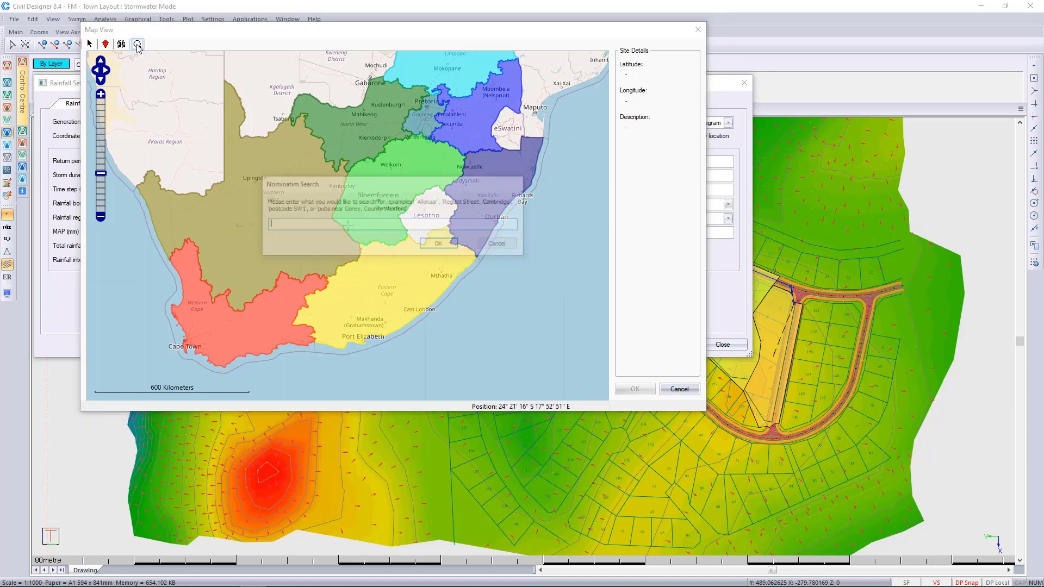
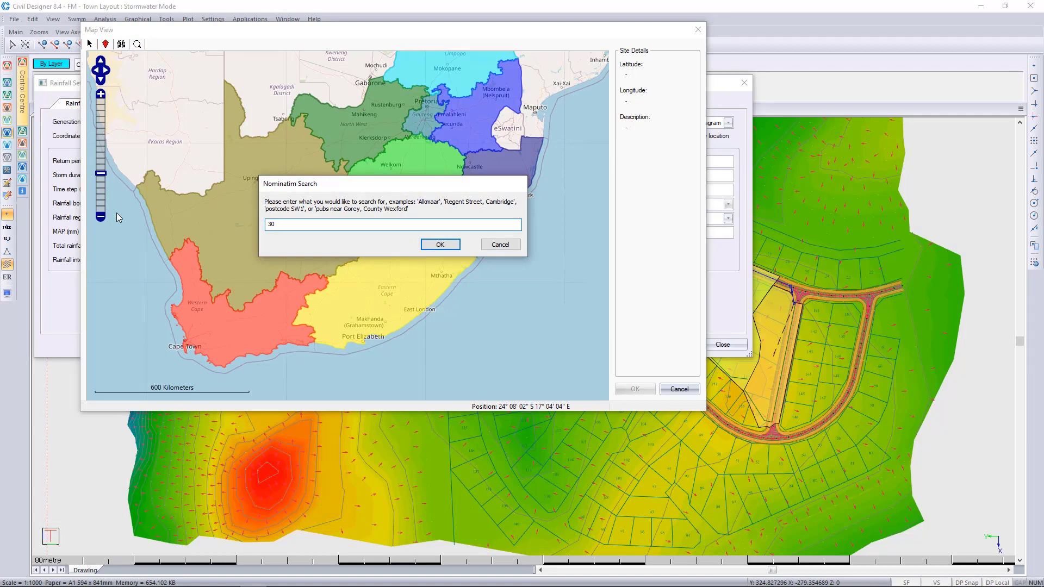
click(440, 244)
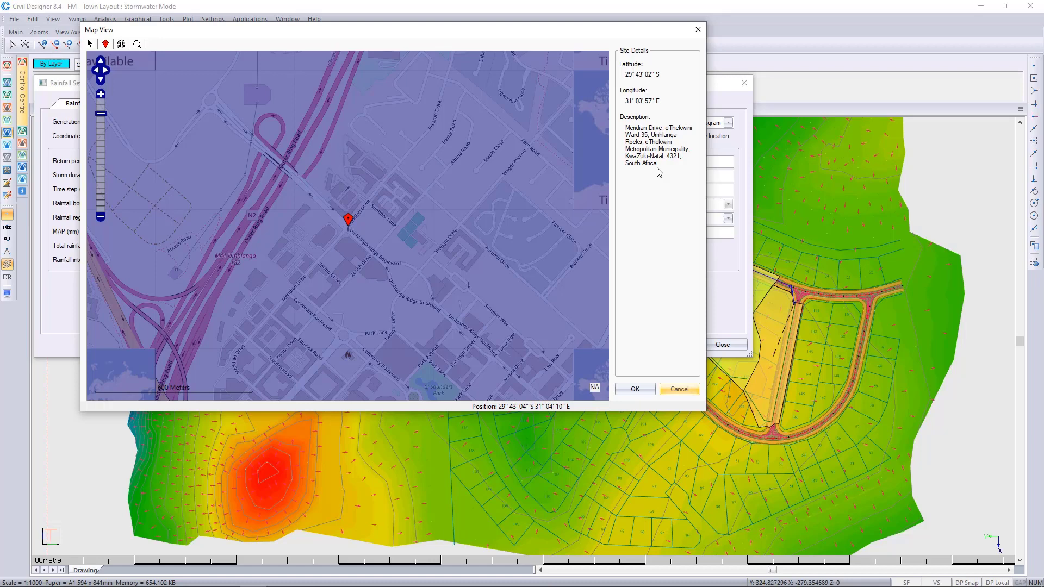
click(636, 390)
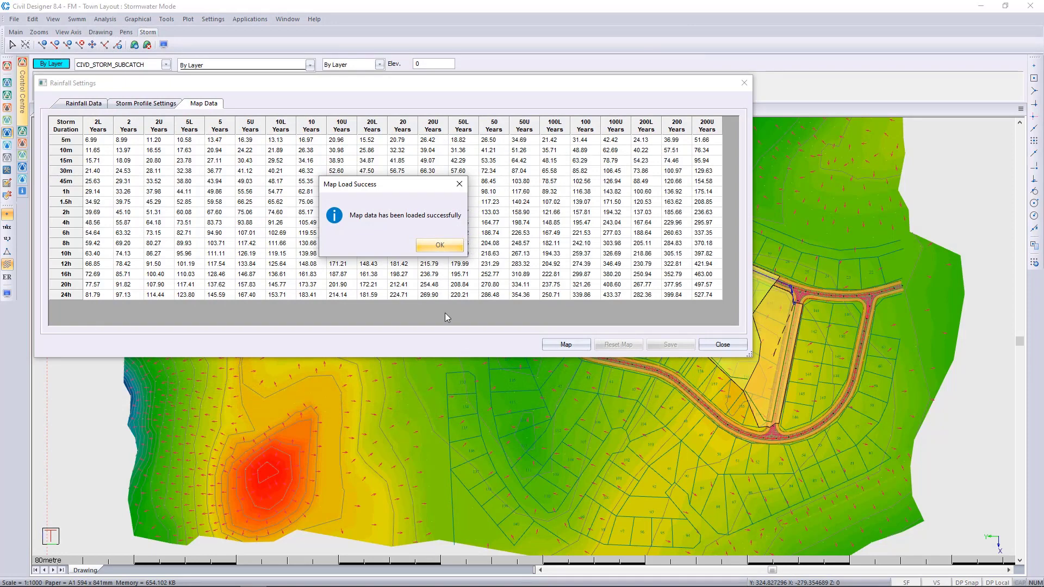
click(448, 246)
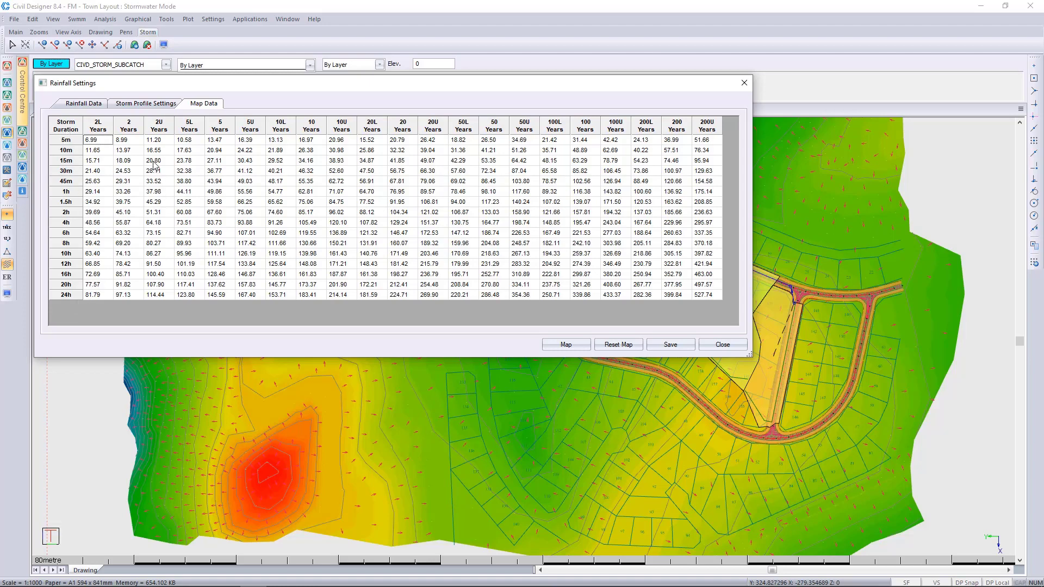
Step: Set the rainfall generation method to SAWS Grid in the rainfall data
click(84, 105)
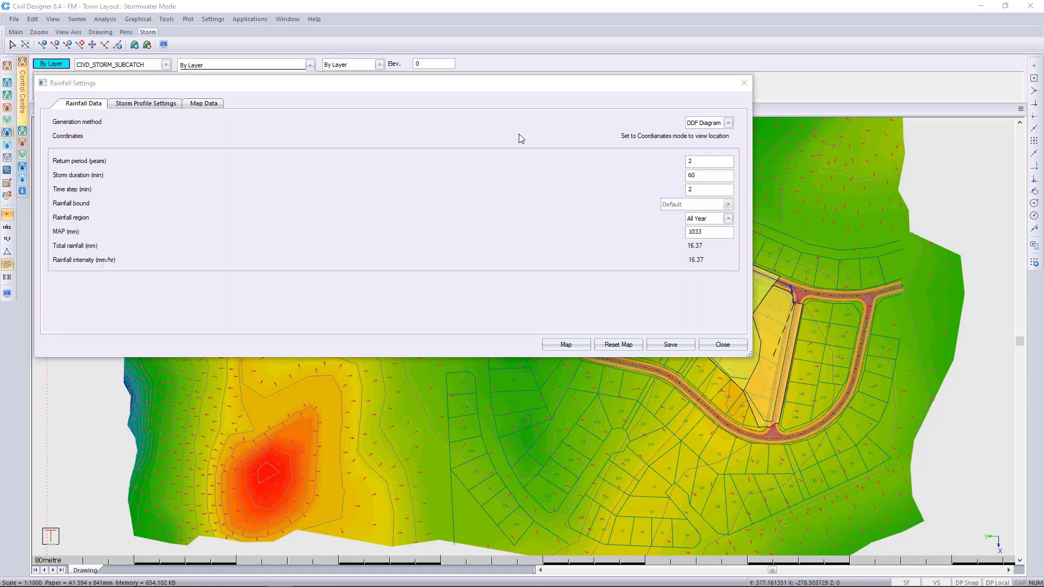
click(729, 123)
click(707, 144)
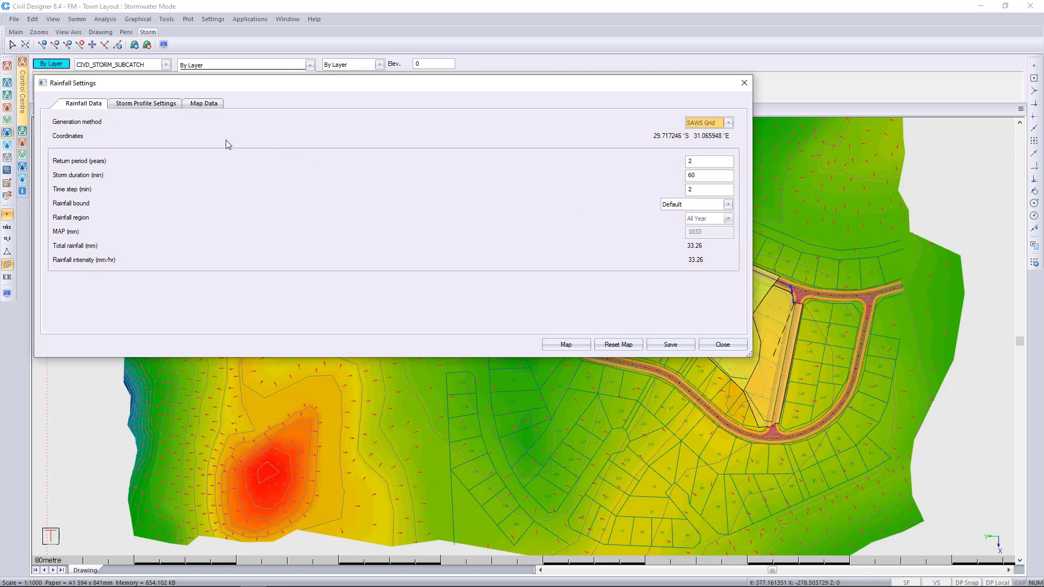
Step: Check the 1-hour storm rainfall for the 2-year return period in the loaded map data table
click(211, 103)
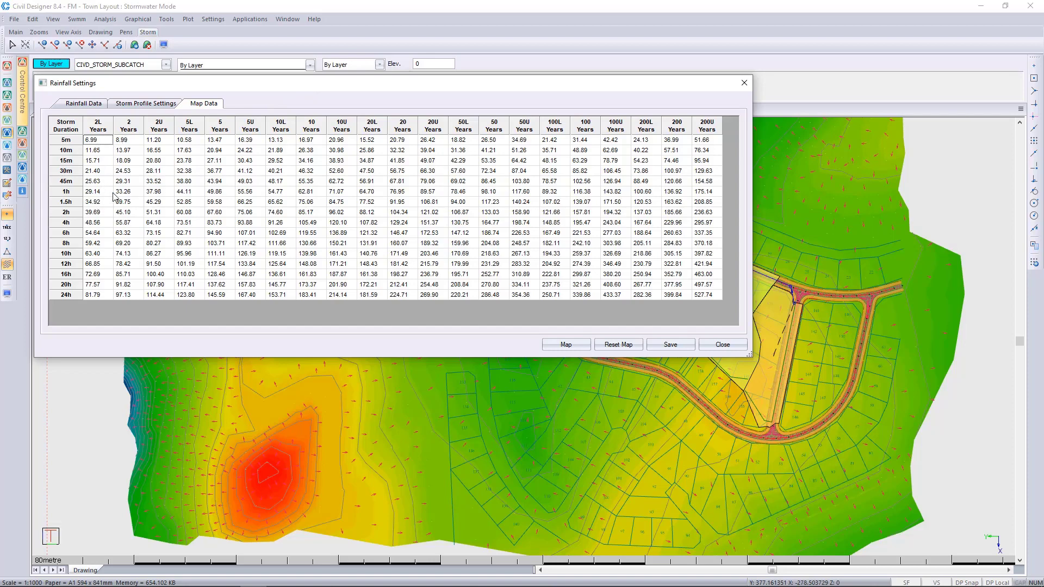
click(134, 195)
click(84, 103)
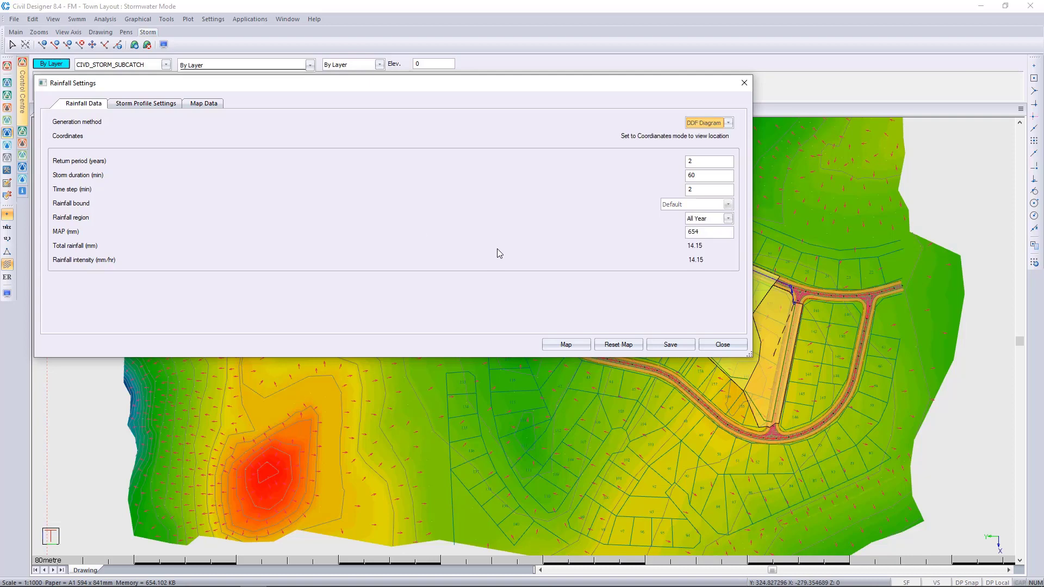
Step: Save the rainfall settings and close them
click(673, 345)
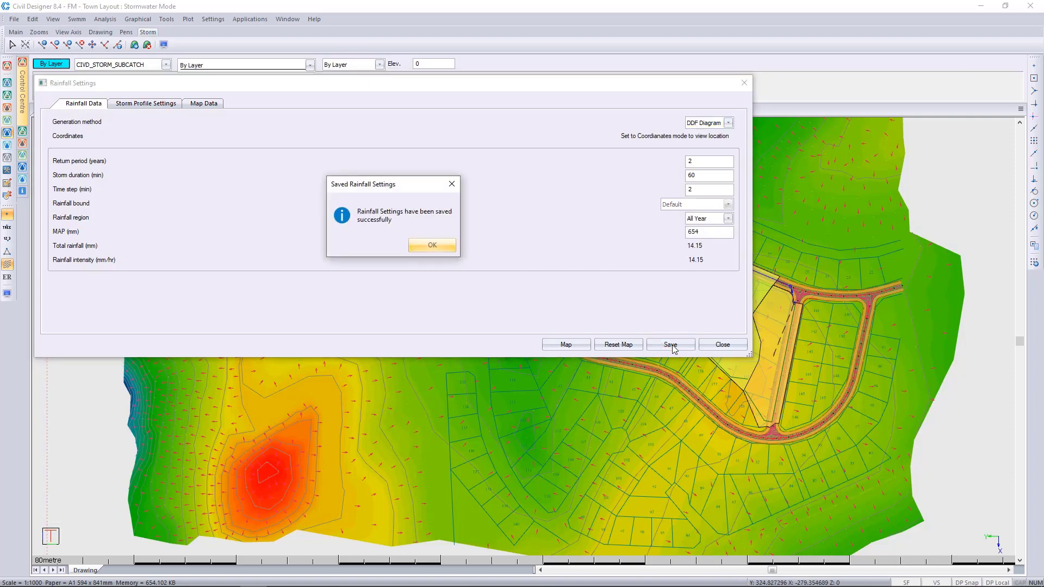
click(432, 246)
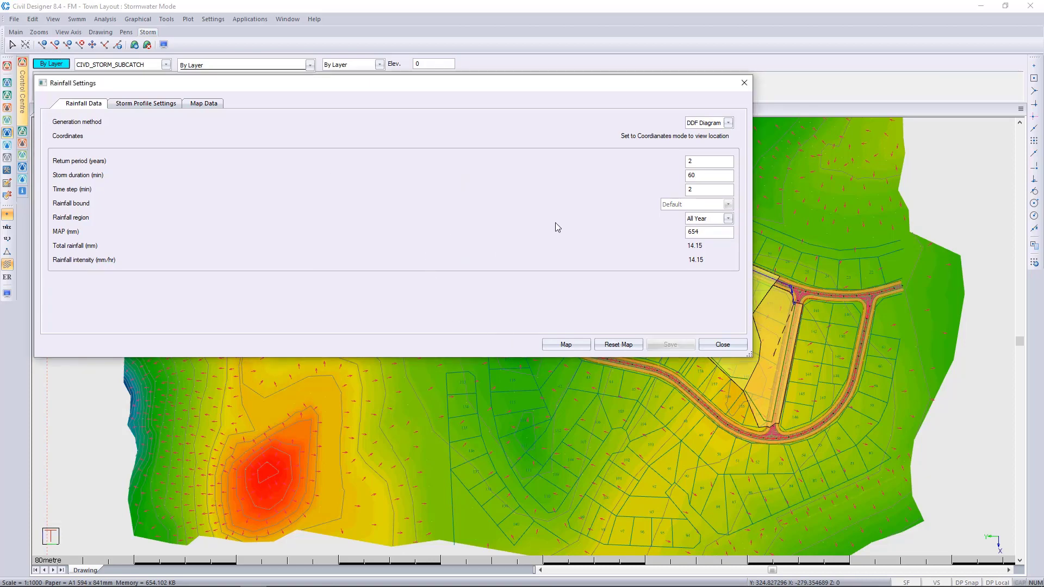
click(727, 346)
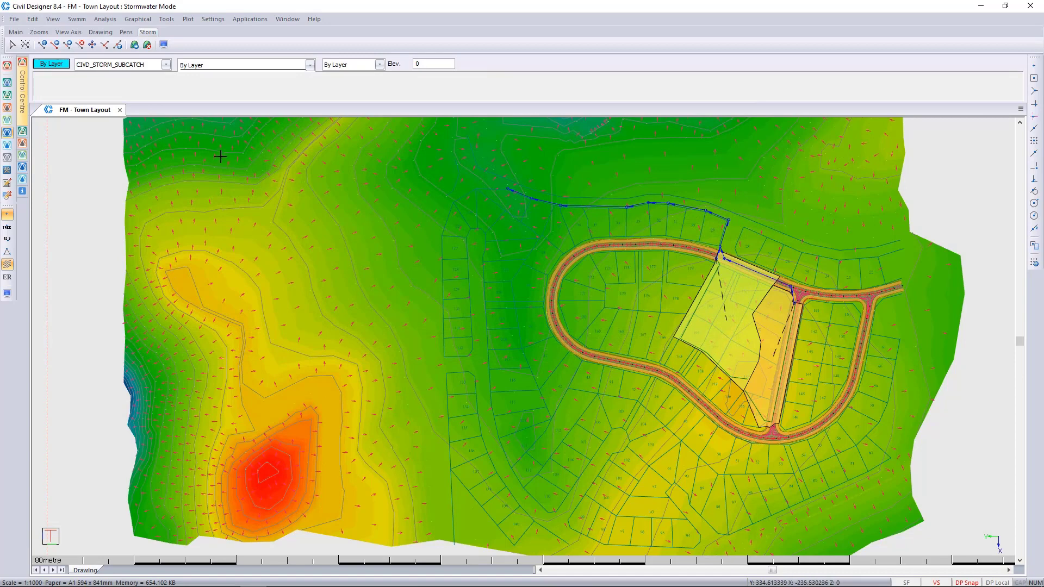
Step: Start the network analysis and load the storm file Coast 550 180-1 min.stm as a Custom rainfall profile
click(108, 21)
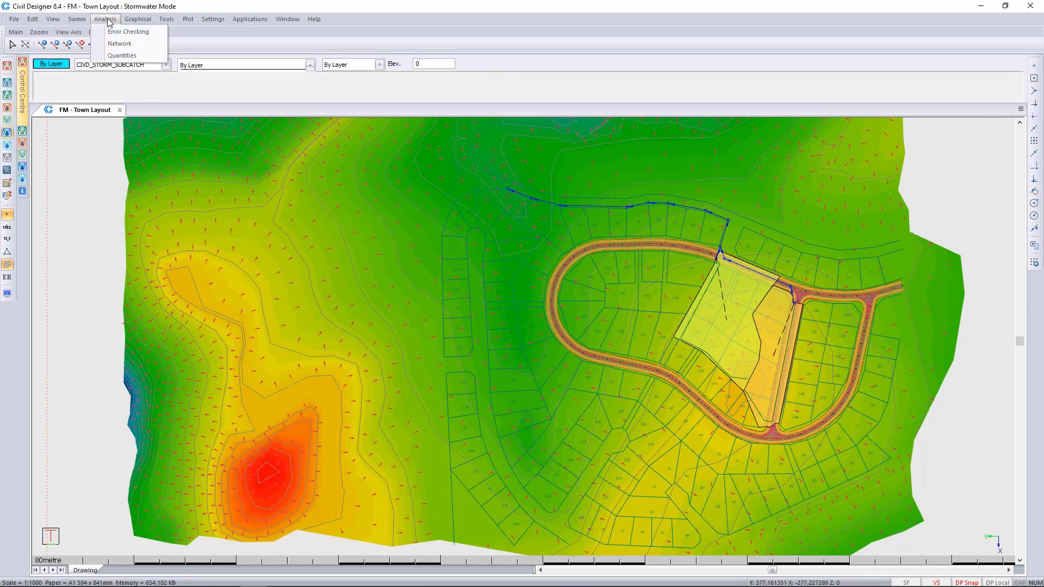
click(120, 43)
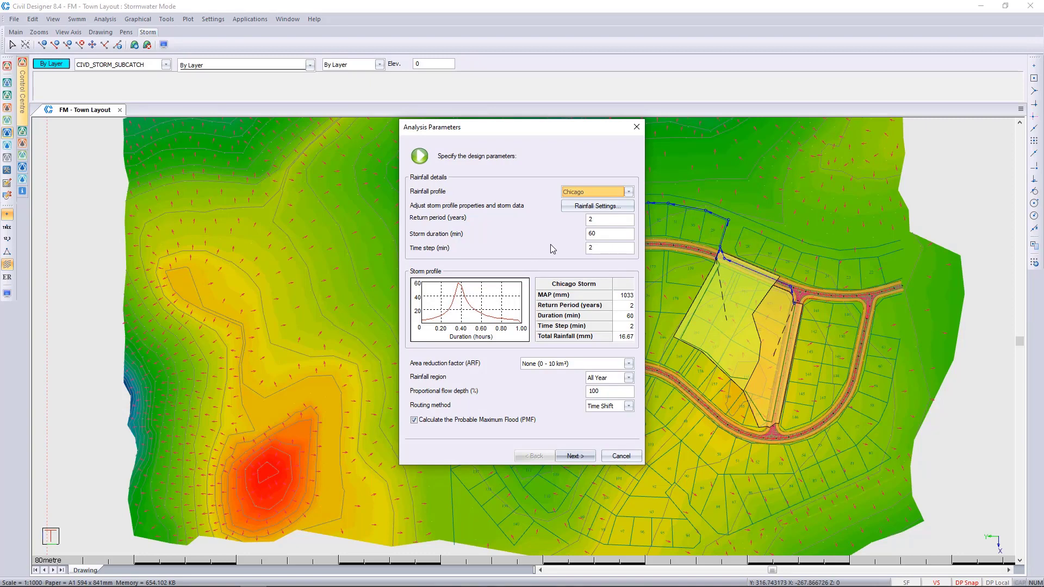
click(629, 193)
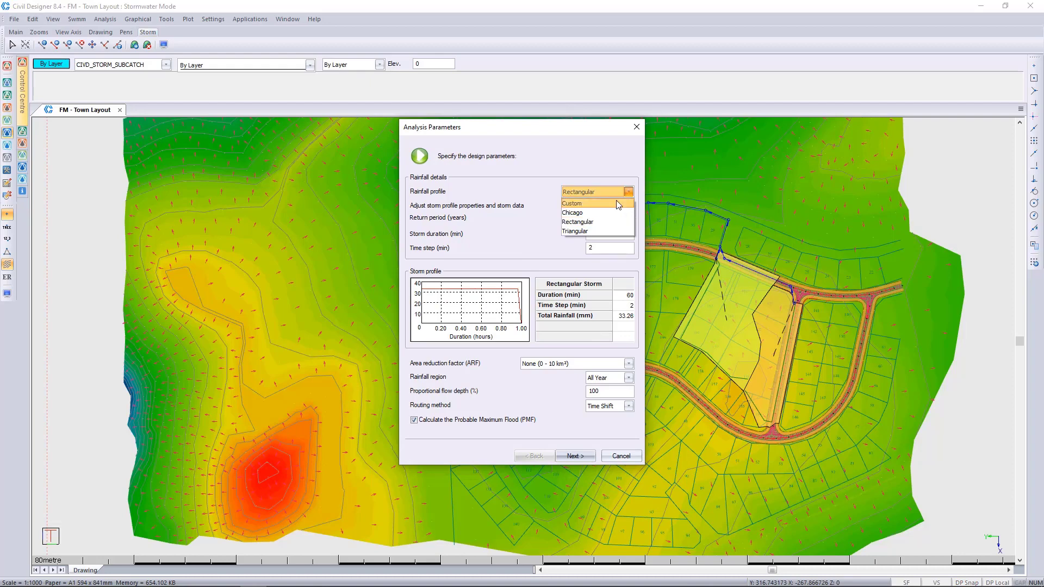
click(617, 202)
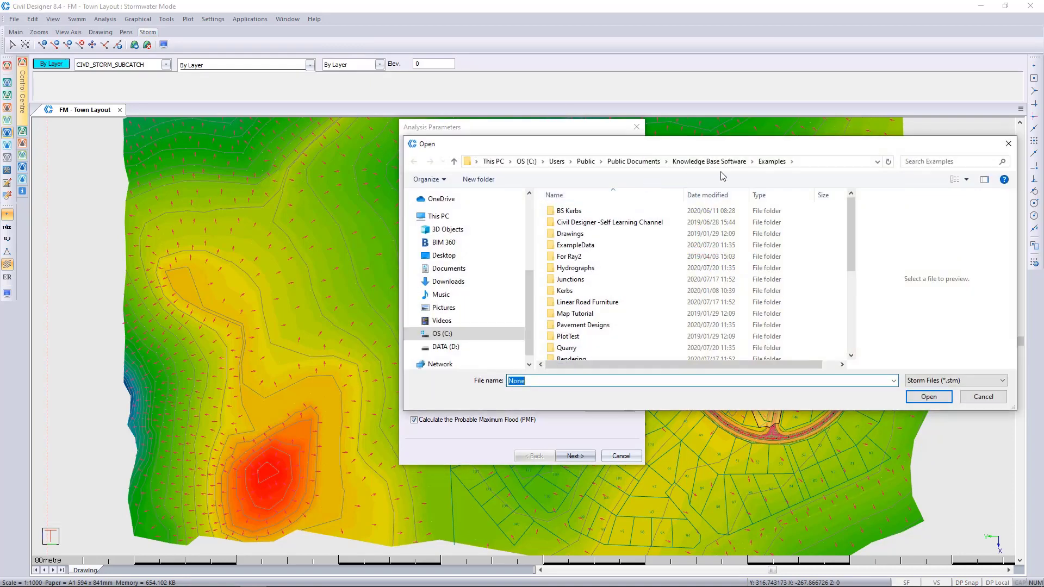
click(816, 162)
text(D:\Demo Data\2020 Demo Data\Storm Demos\Storm - South Africa)
key(Return)
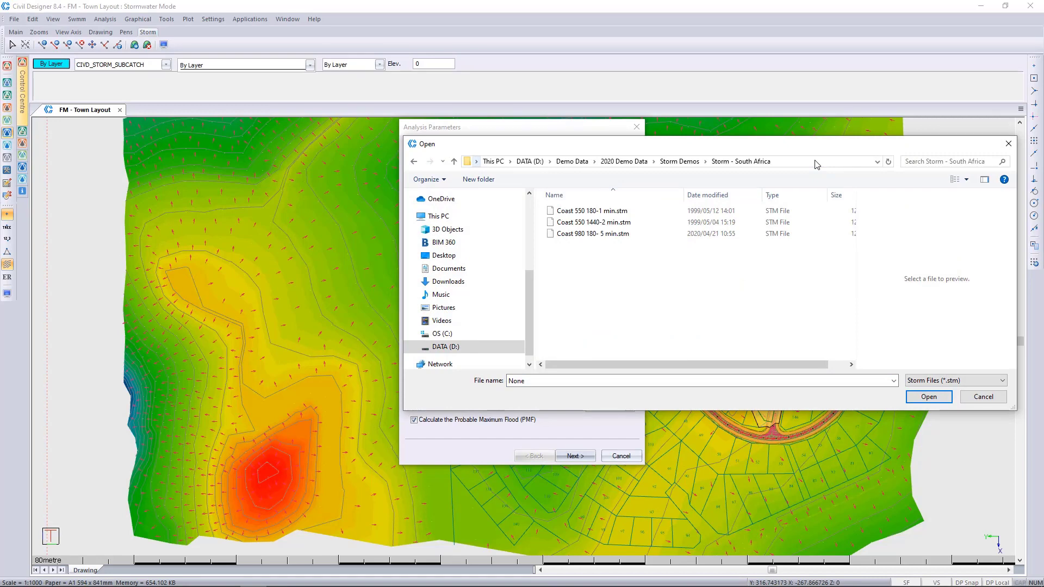
click(621, 211)
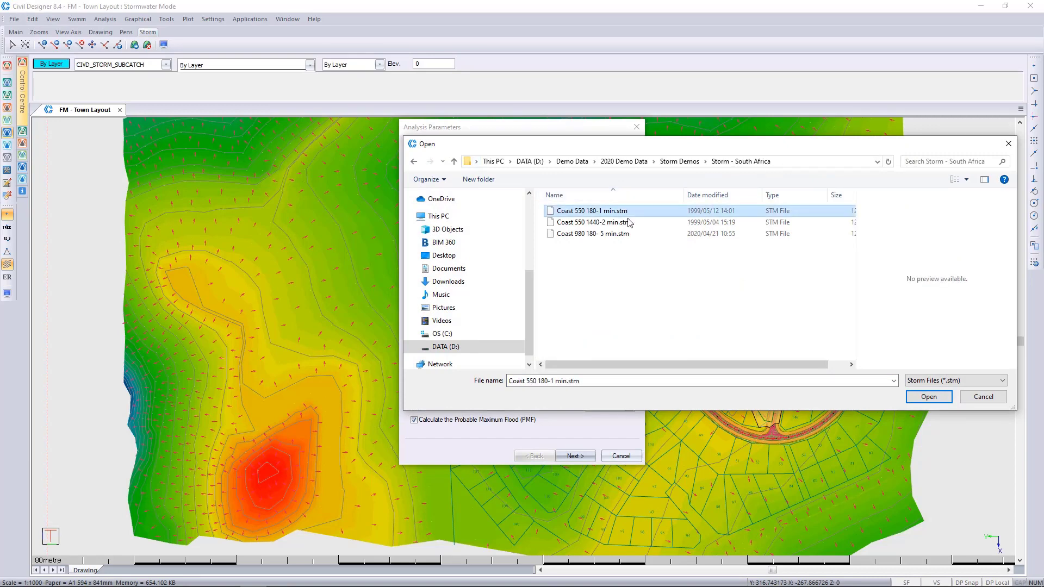
click(931, 398)
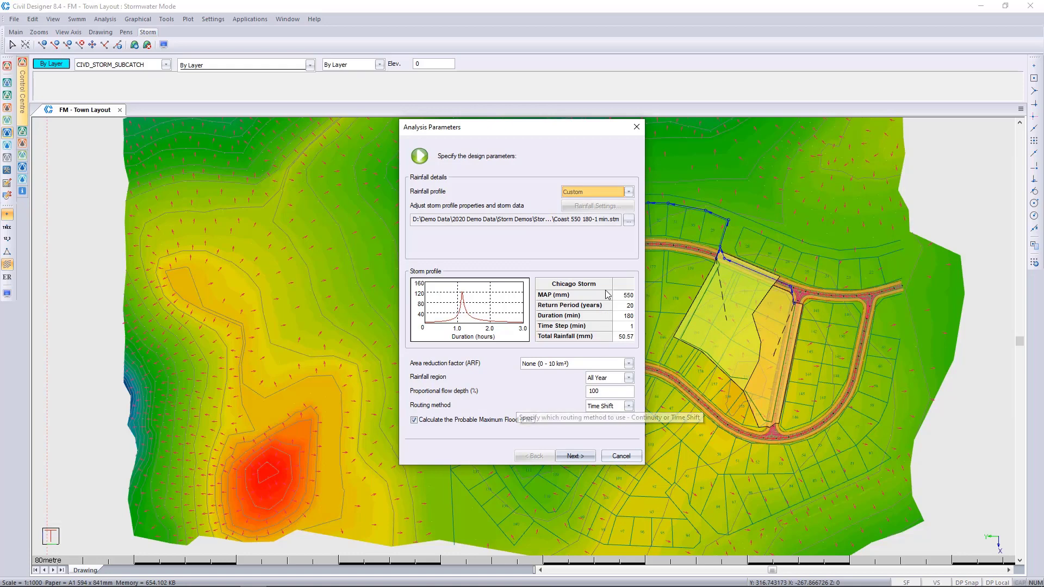
Step: Preview the Chicago and Rectangular rainfall profiles in the analysis parameters
click(629, 191)
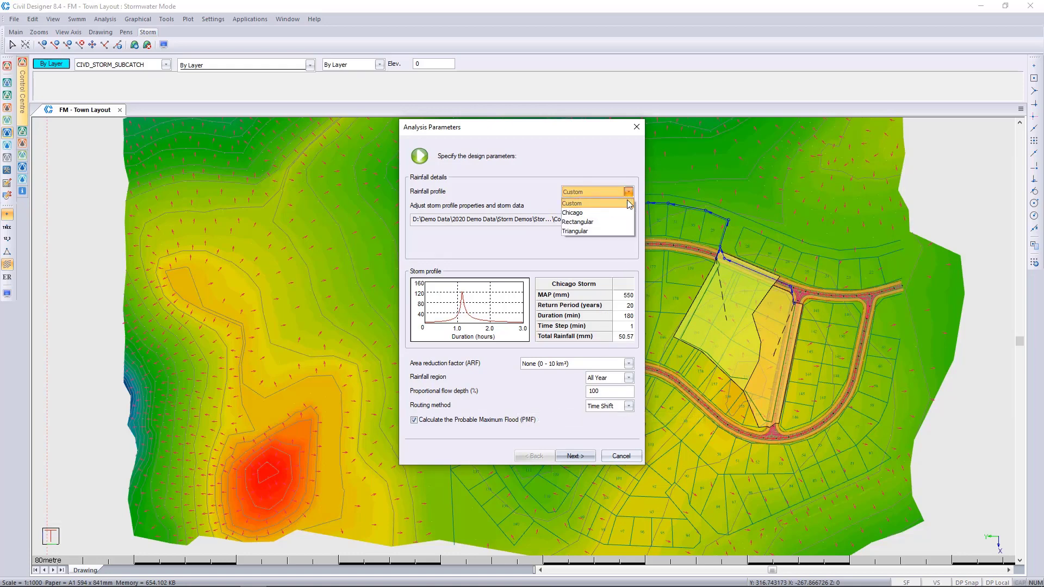
click(624, 213)
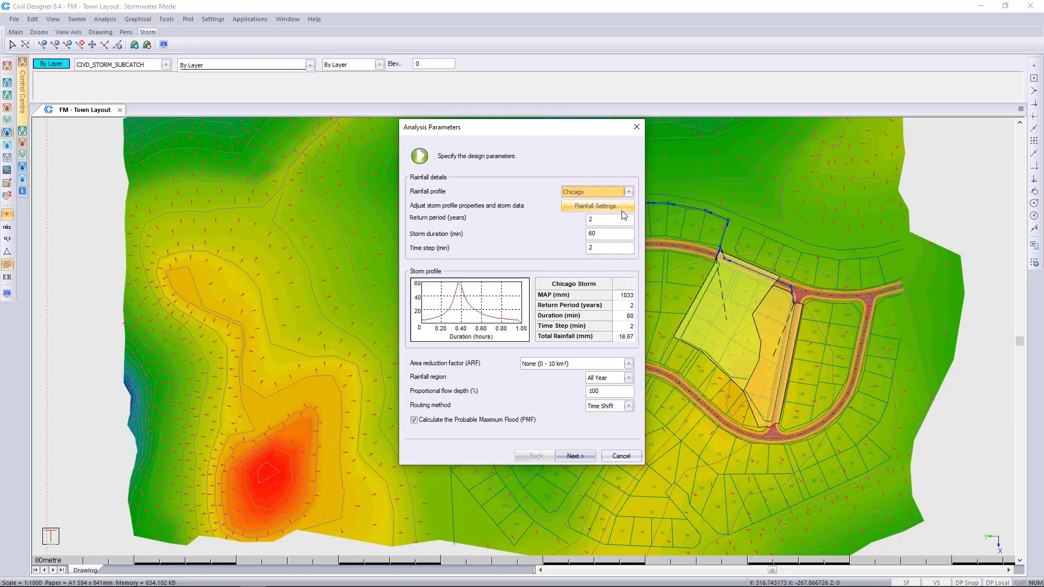
click(629, 192)
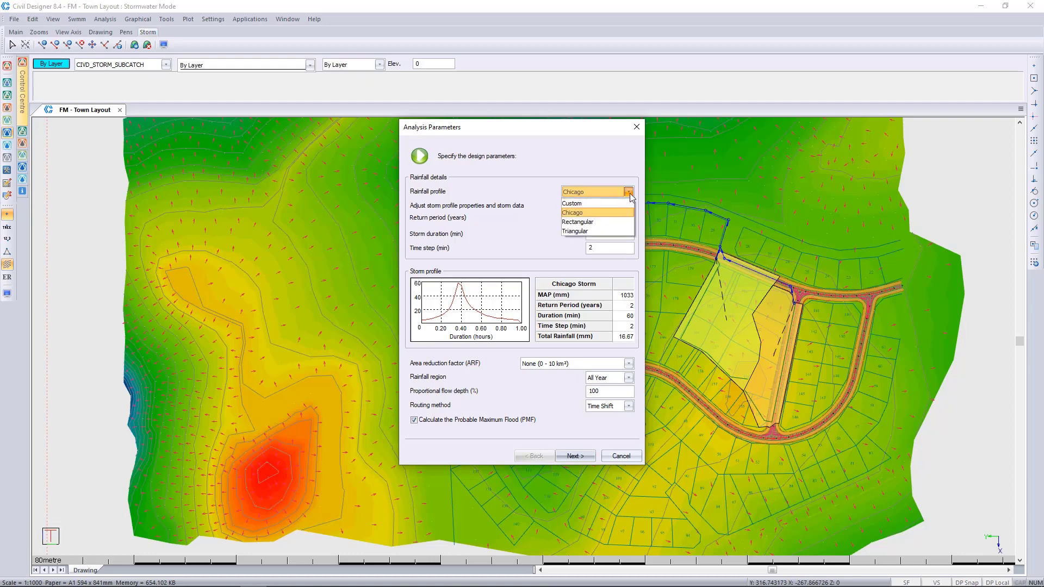
click(623, 223)
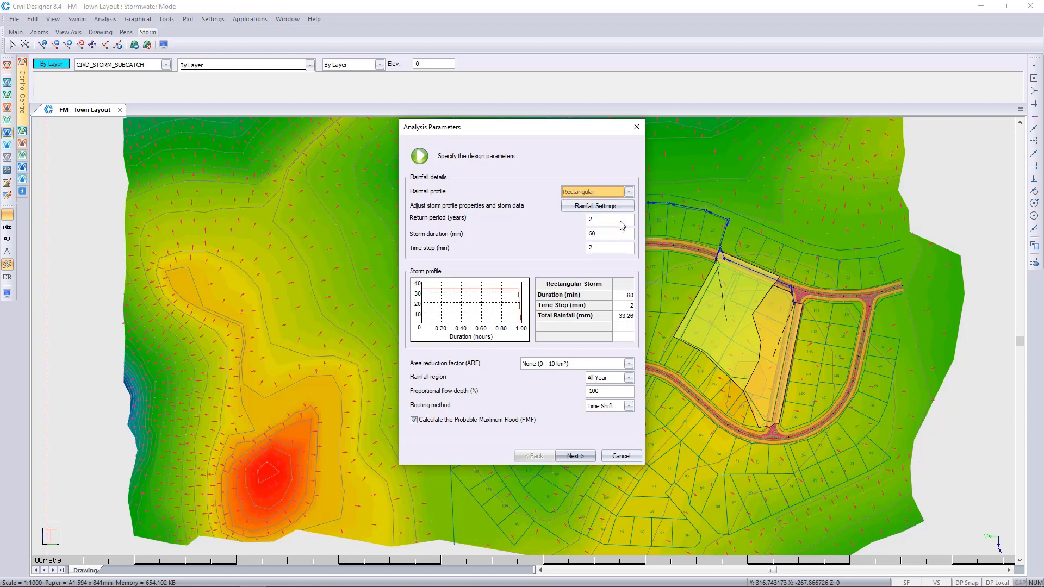
Step: Set the analysis rainfall profile to Triangular and open the rainfall settings from the analysis parameters
click(629, 192)
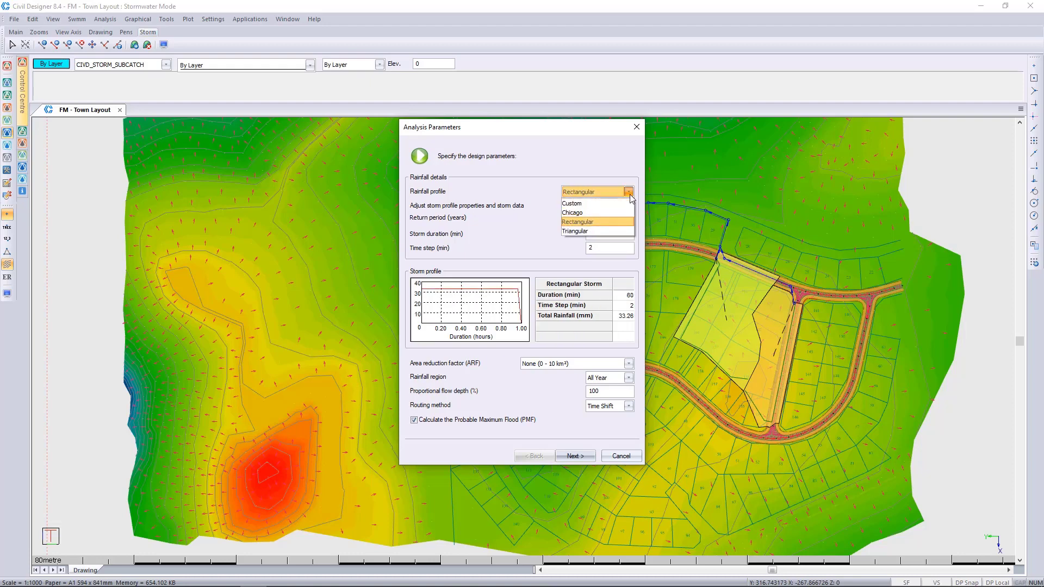
click(618, 232)
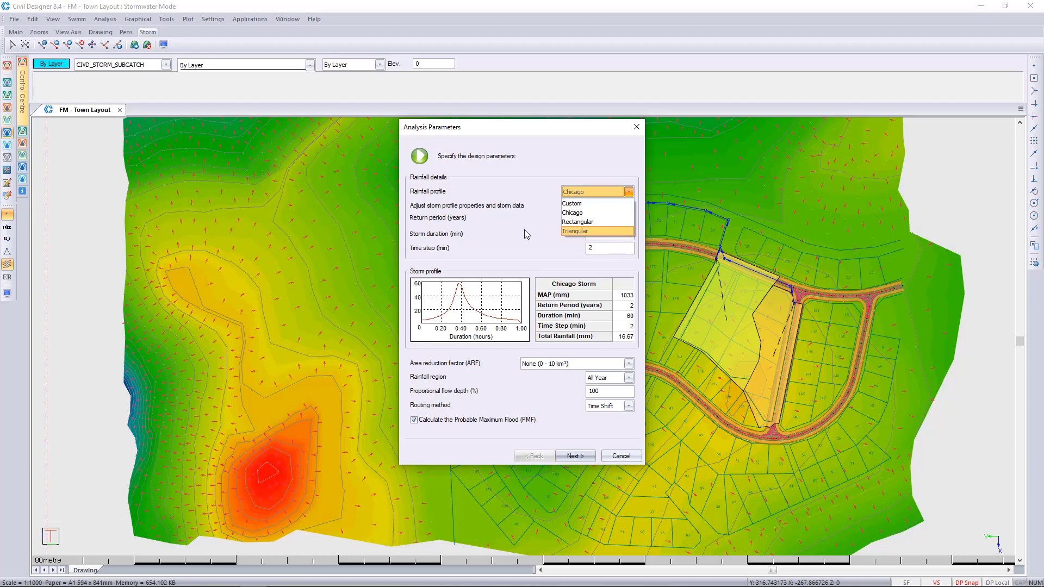
click(571, 233)
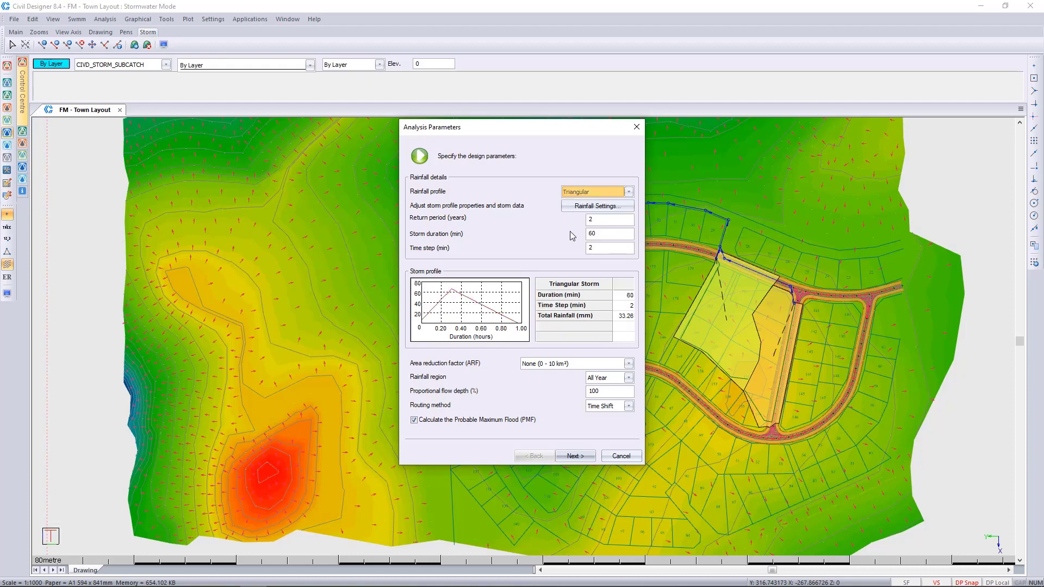
click(588, 210)
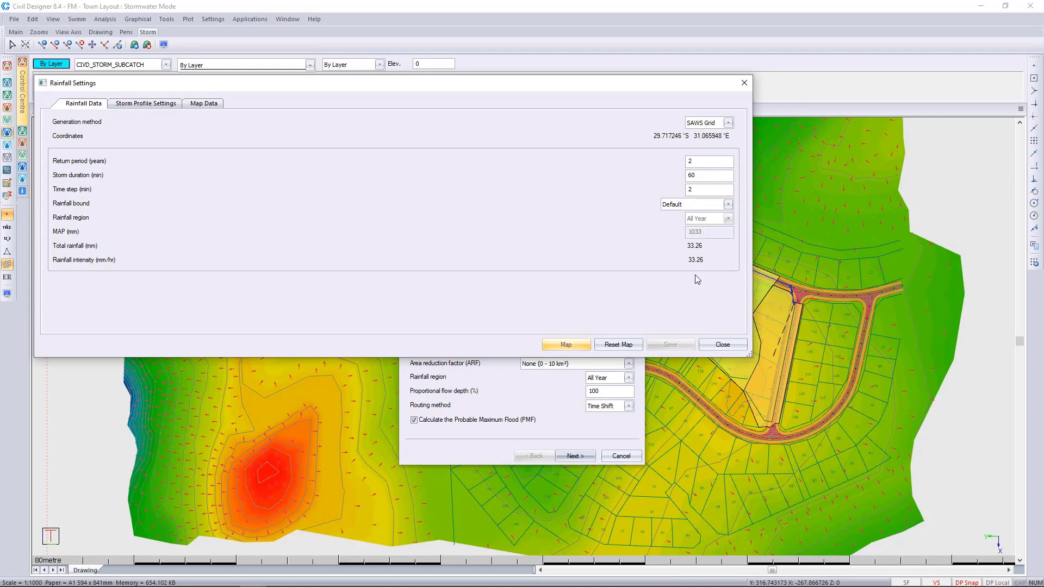
Step: Review the Chicago and Triangular storm profile settings in the rainfall settings, and save the rainfall settings when closing them
click(728, 350)
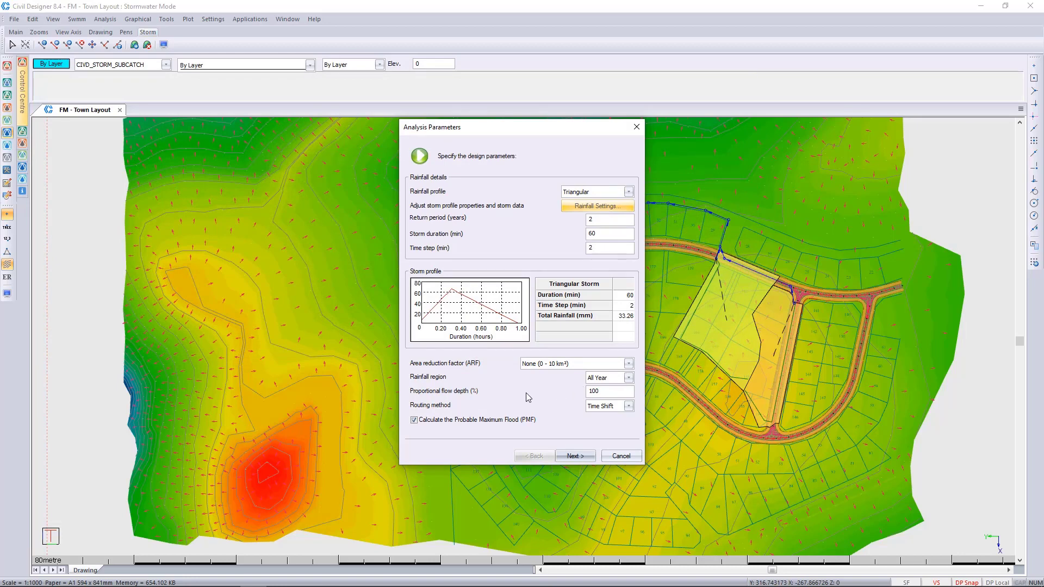
click(579, 212)
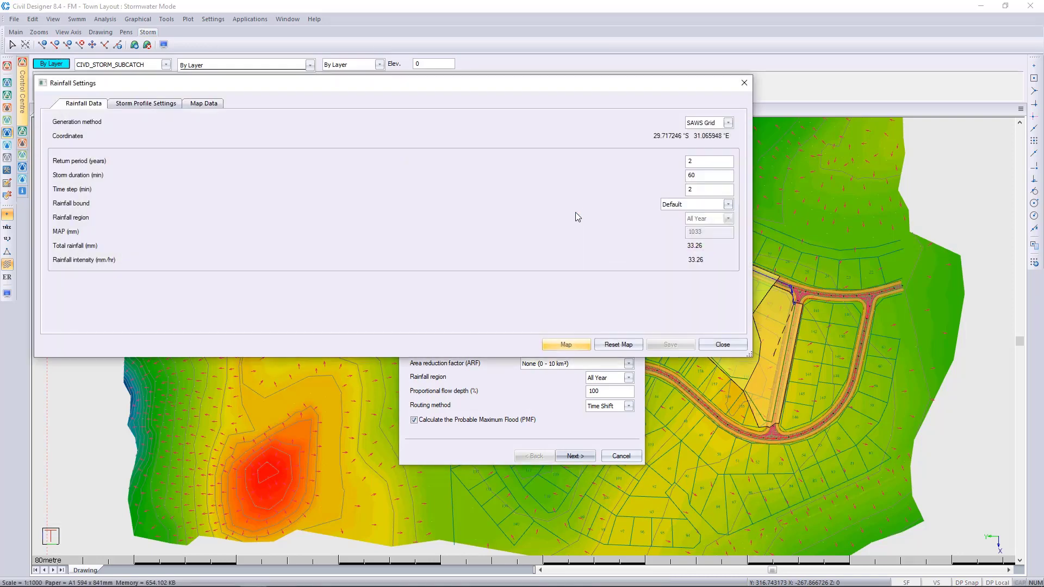
click(160, 104)
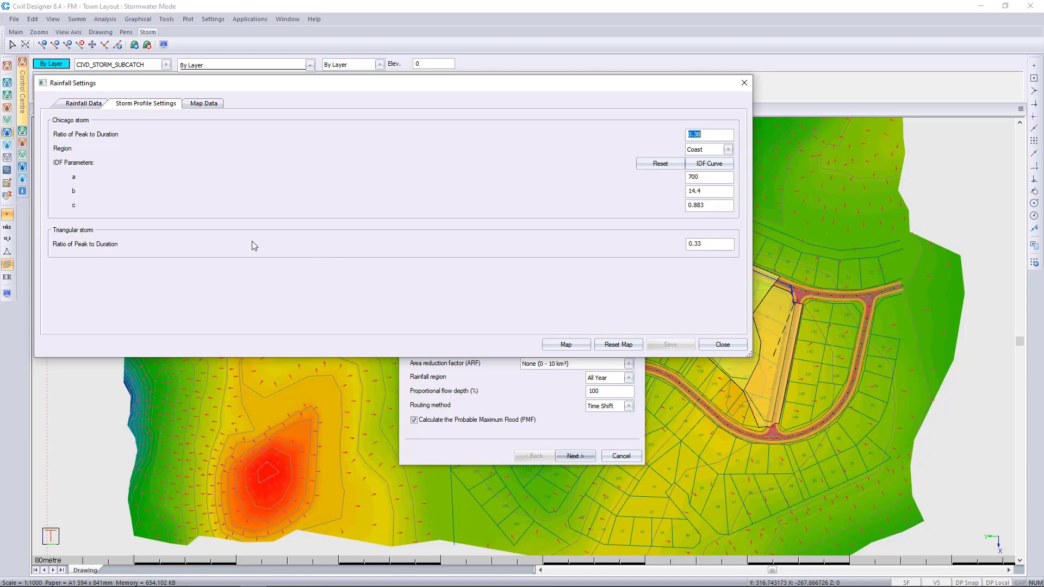
click(728, 343)
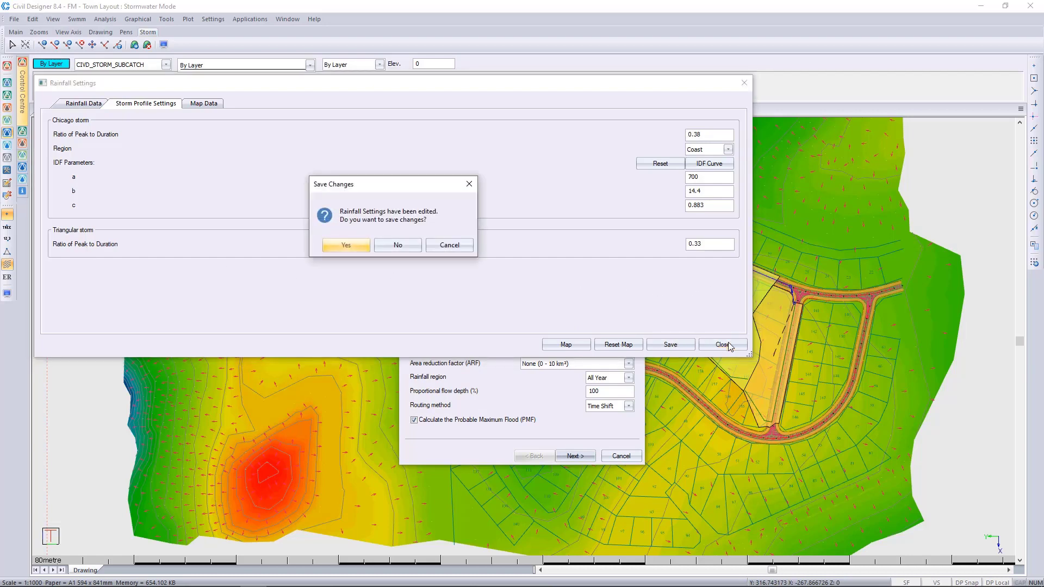
click(352, 247)
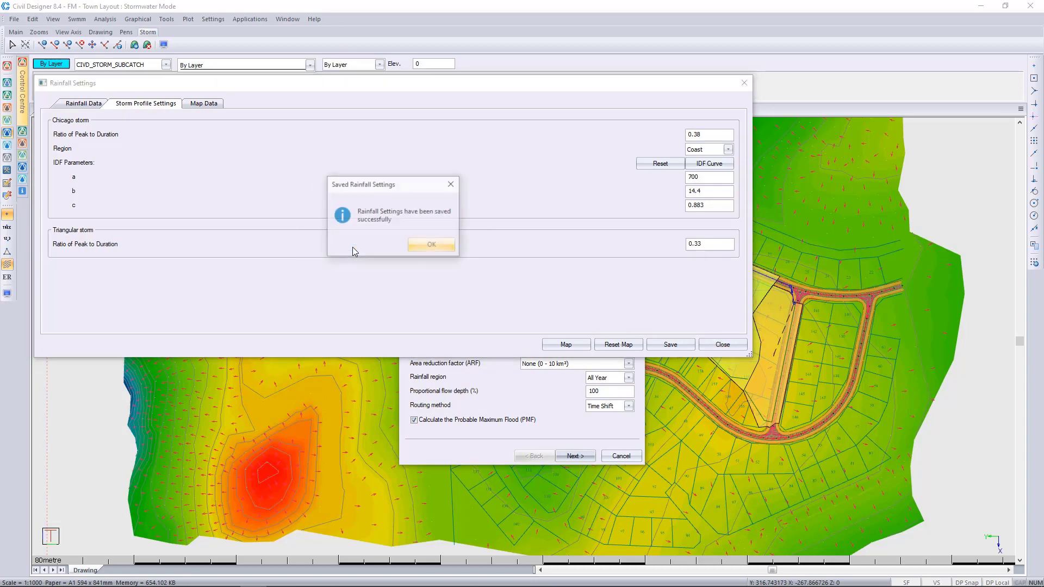
click(433, 245)
Step: Run the analysis on all nodes with the Chicago rainfall profile, renumbering branches and links without report output, and close the storm results
click(628, 192)
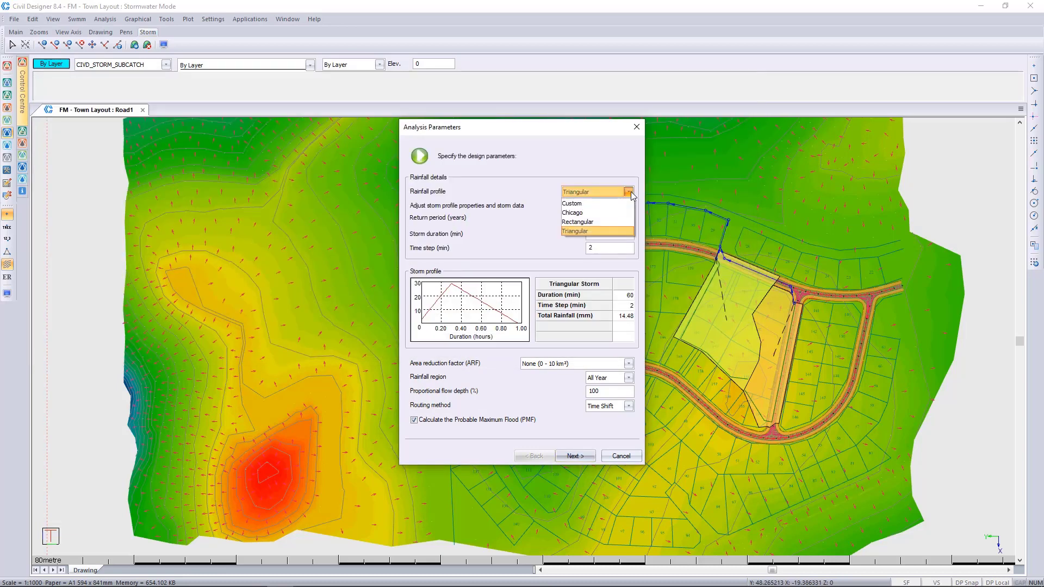
click(595, 214)
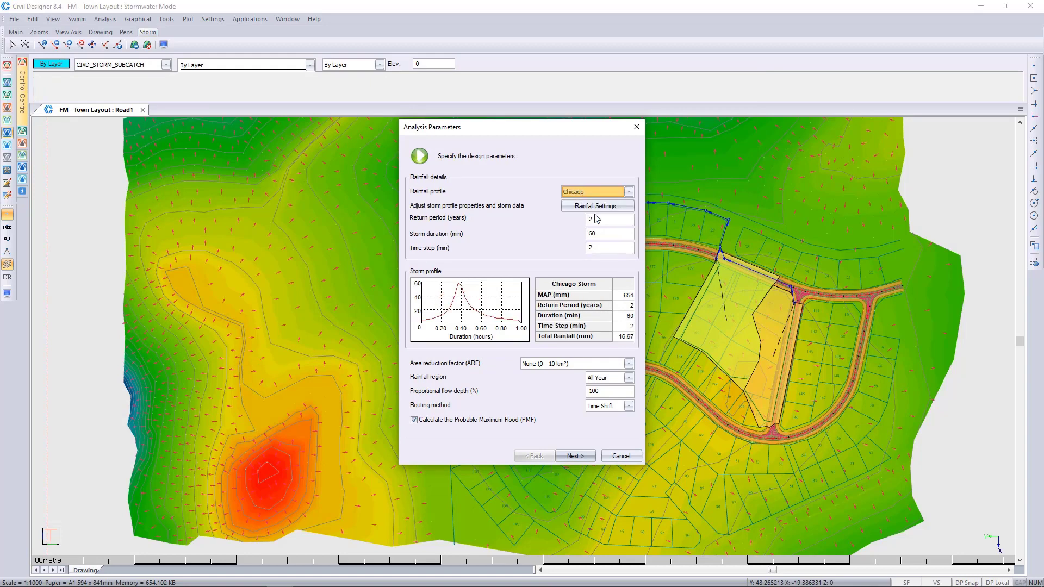
click(576, 458)
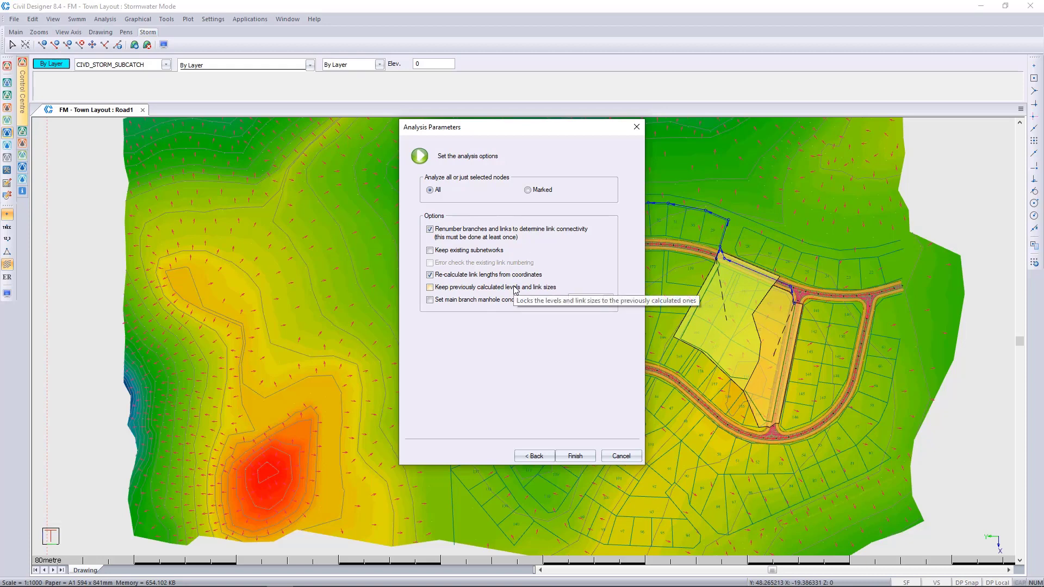
click(579, 459)
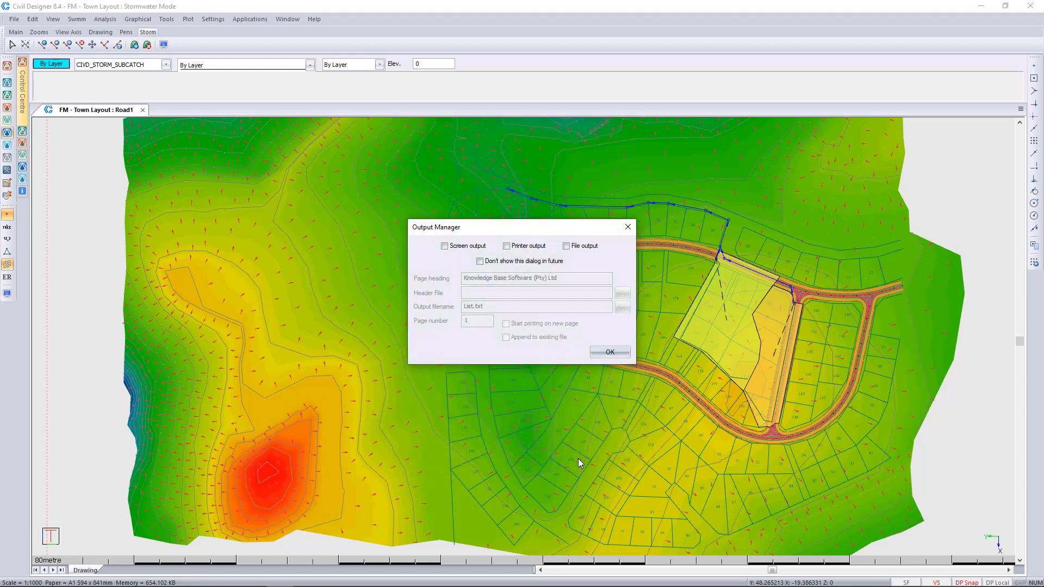
click(607, 354)
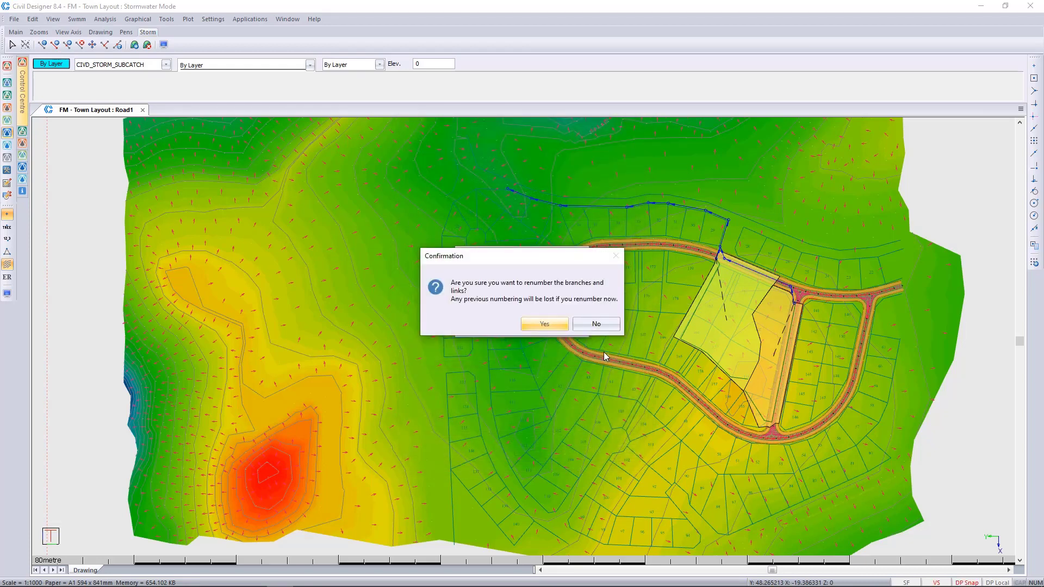
click(563, 329)
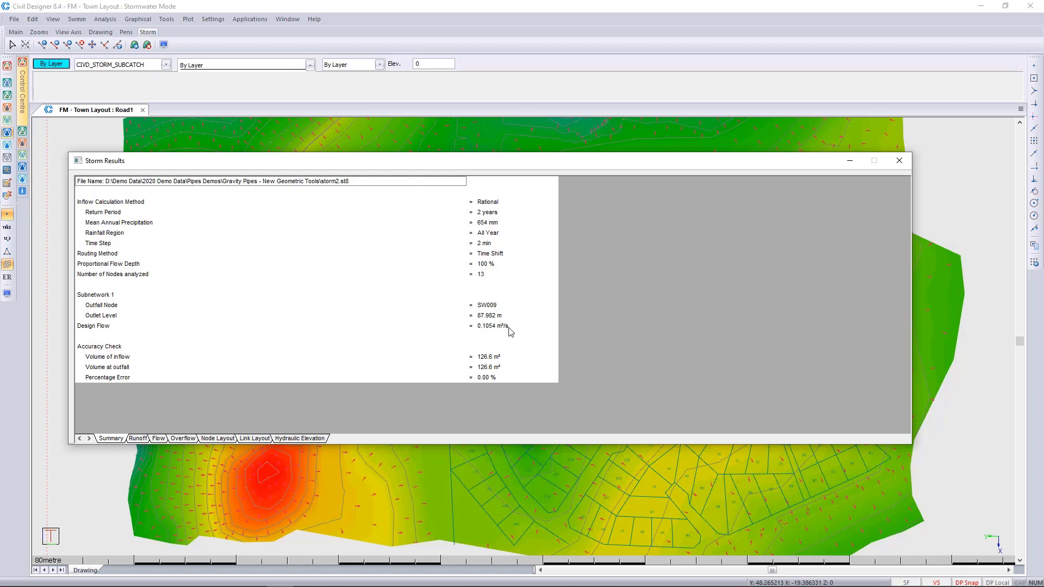
click(899, 160)
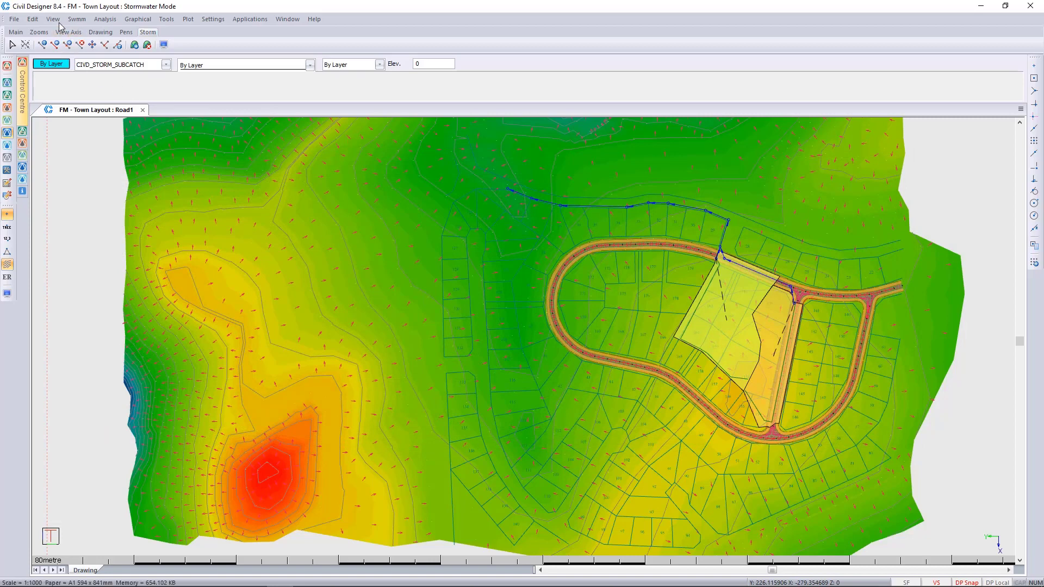
Step: View the link hydrograph graphs for the stormwater nodes from SW001 through SW008, and close the hydrograph
click(52, 19)
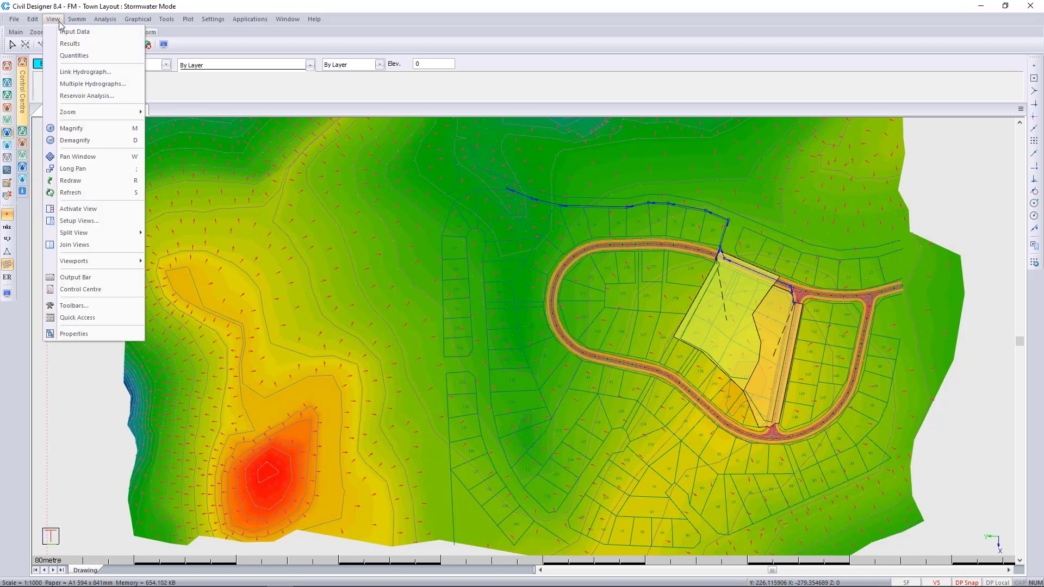
click(81, 72)
click(439, 220)
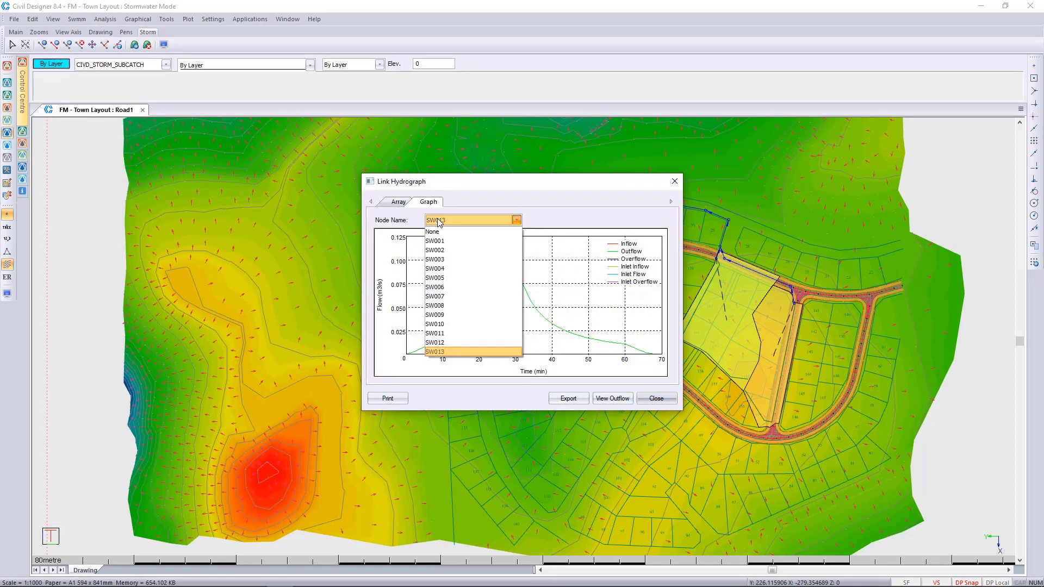
click(442, 236)
scroll(457, 223, down, 2)
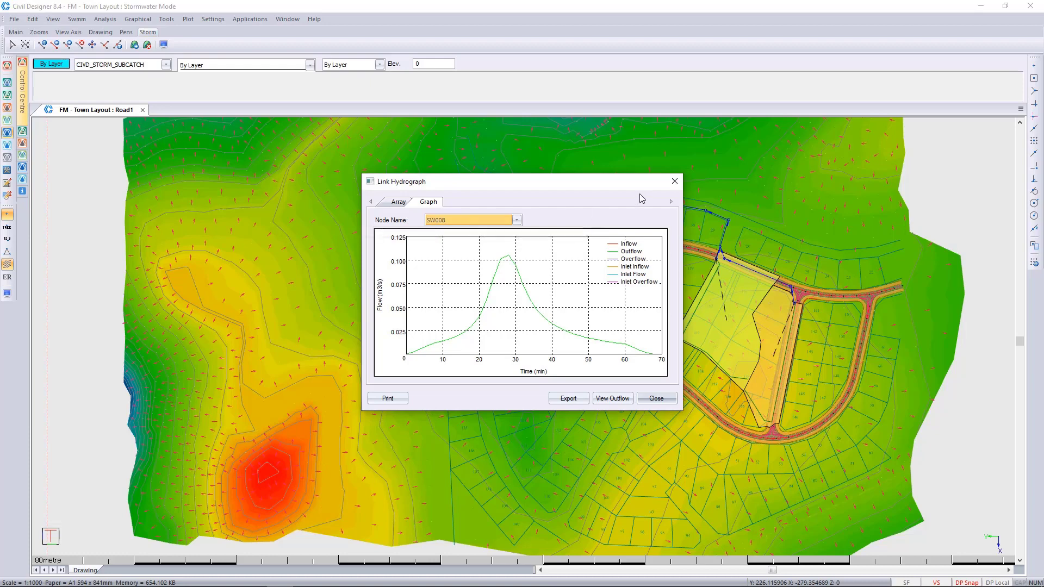
click(675, 181)
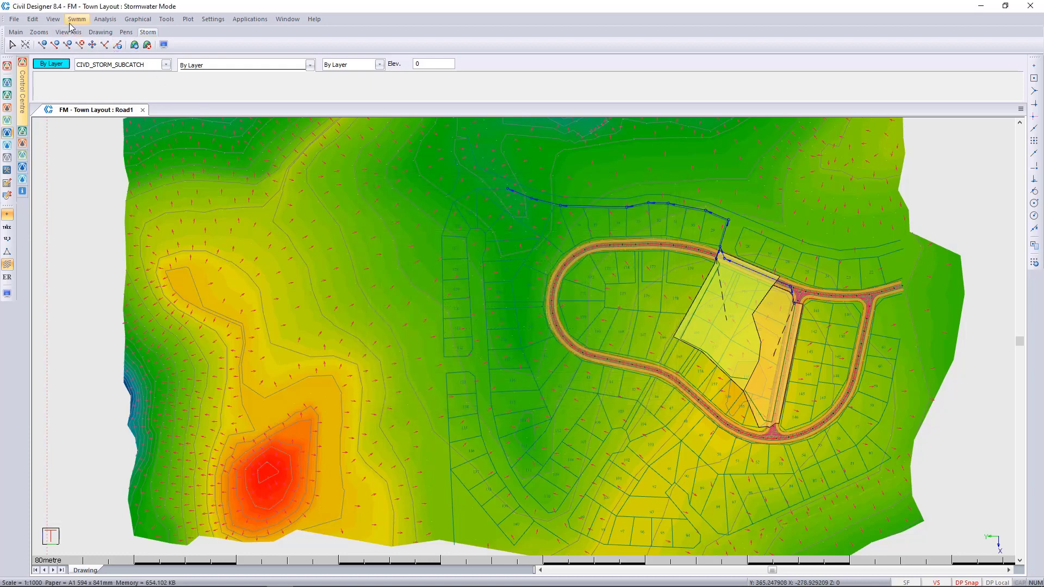
Step: Compare the flow hydrographs of links SW001 to SW004 in the multiple link hydrographs view
click(53, 19)
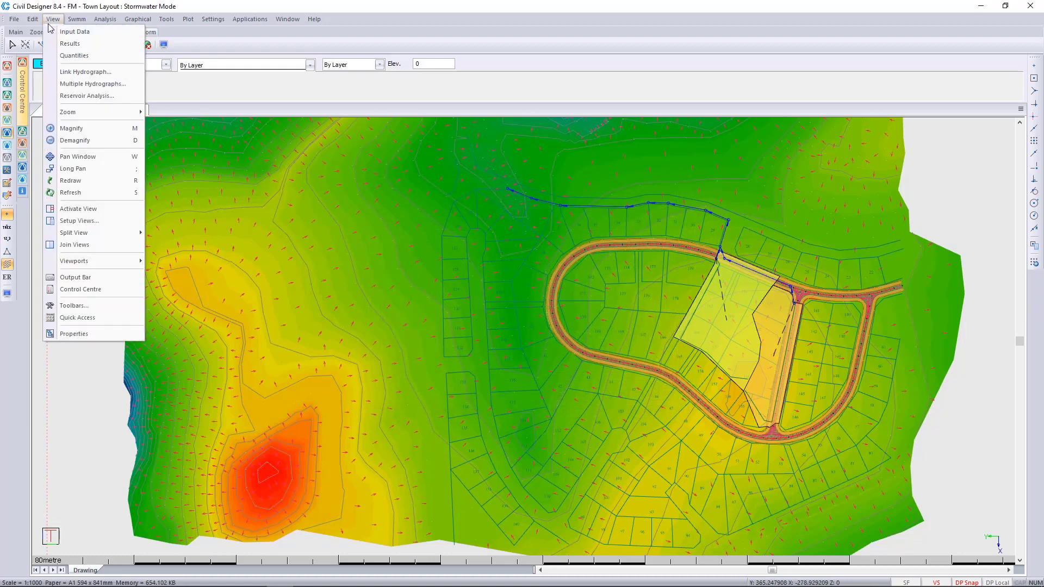
click(91, 84)
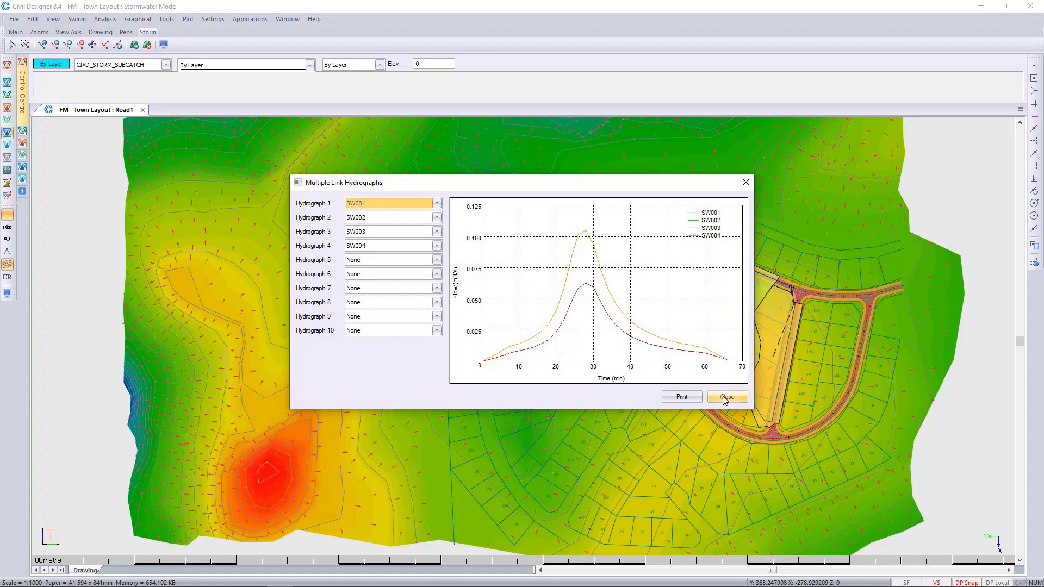
click(727, 398)
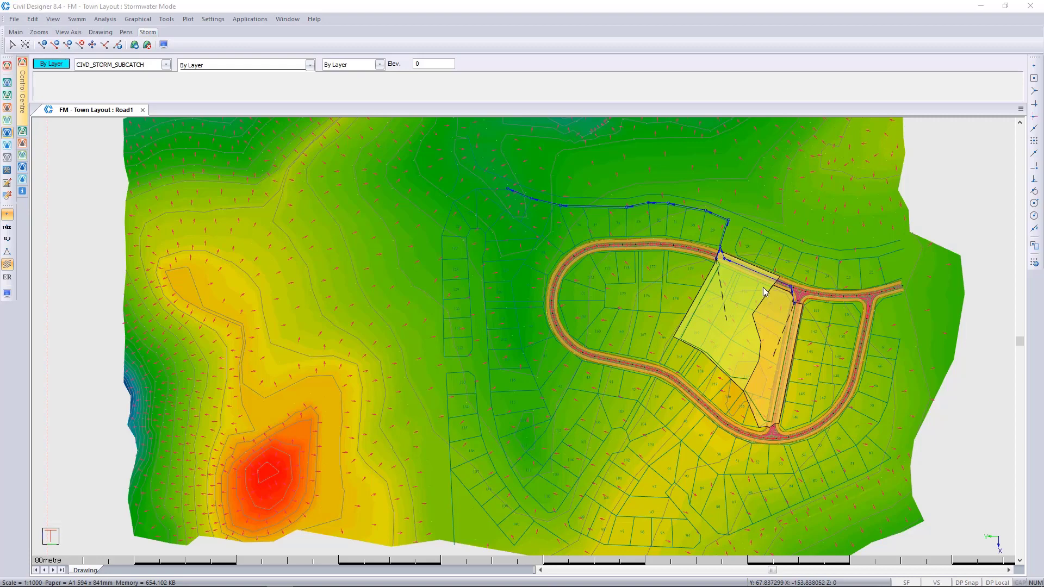
Step: Apply the DTM surface settings with the strings model included in soft material extraction and Final Design for analysis and quantities
scroll(792, 294, up, 2)
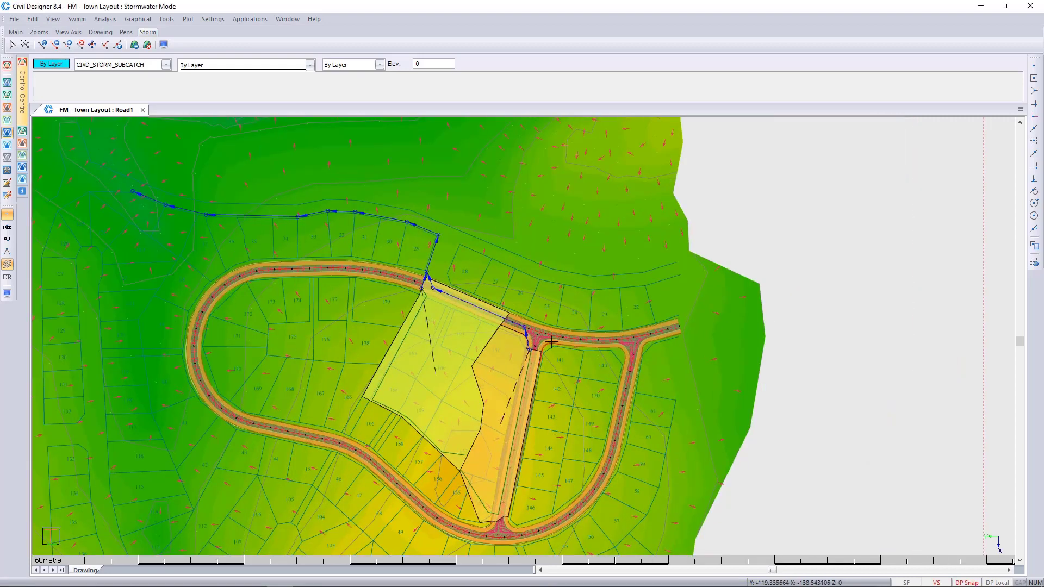
scroll(527, 331, up, 3)
scroll(529, 298, up, 3)
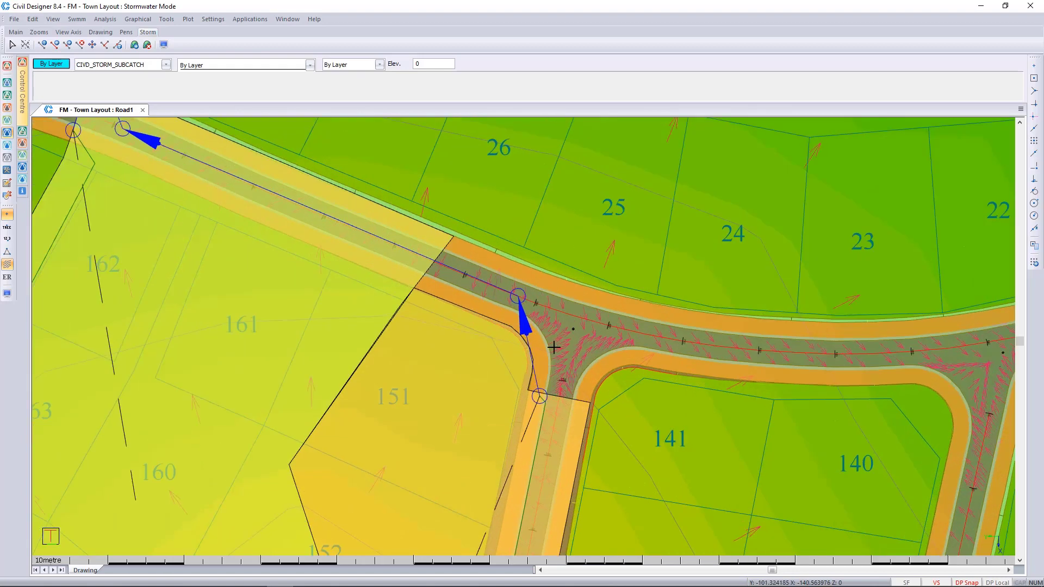
middle_drag(523, 271, 530, 298)
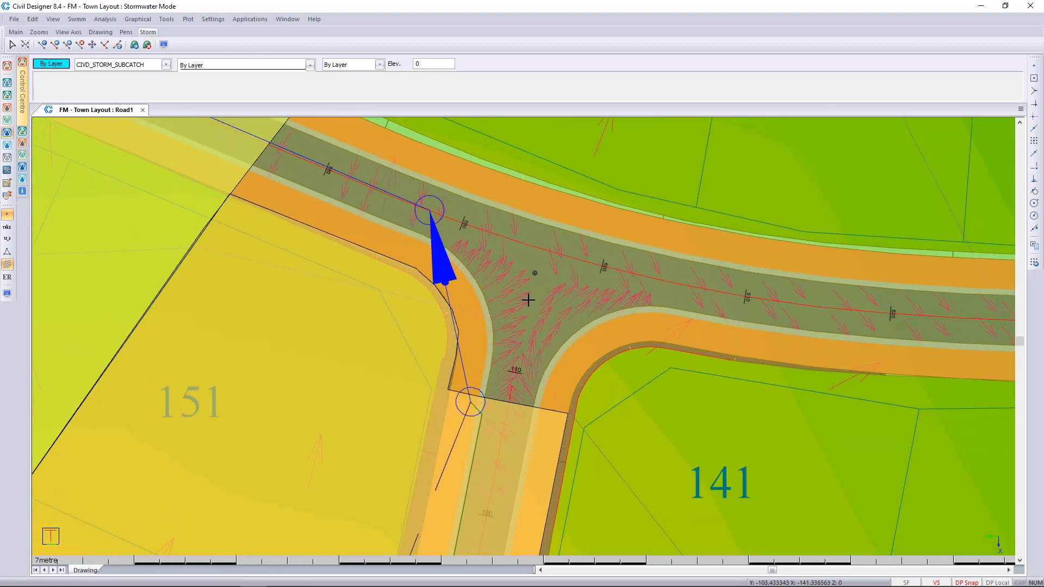
click(217, 23)
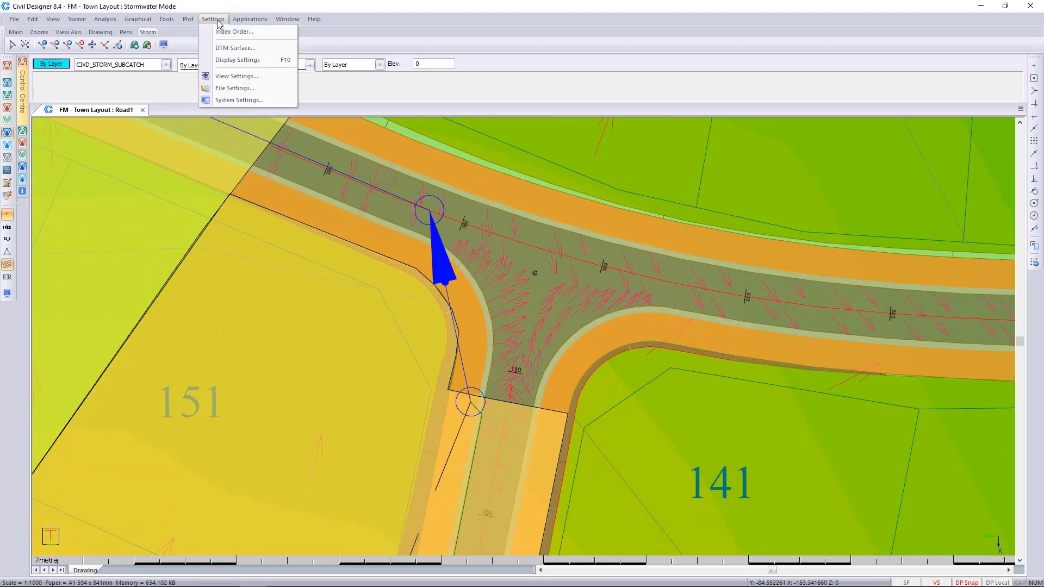
click(228, 46)
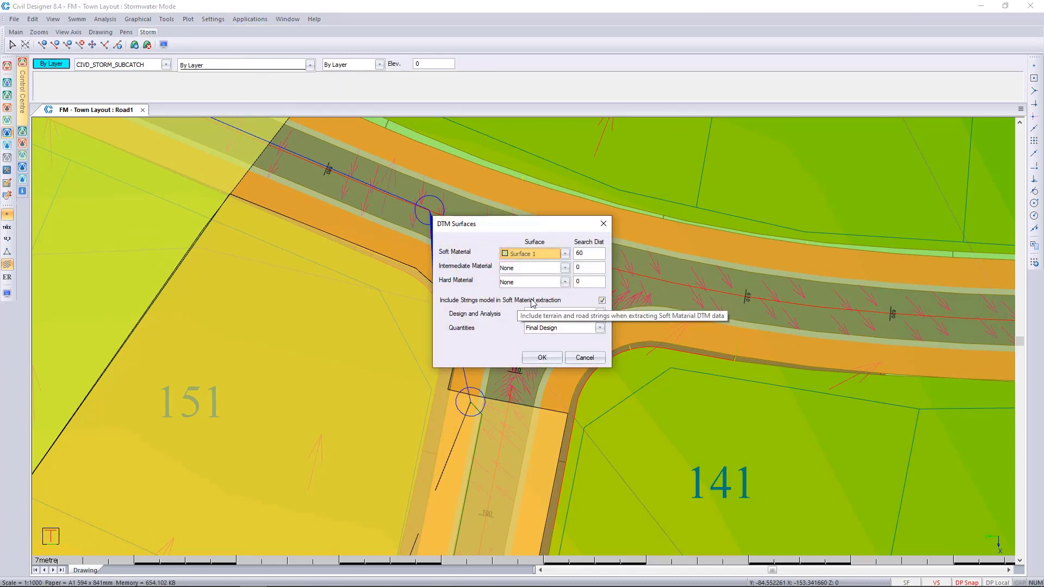
click(602, 299)
click(602, 299)
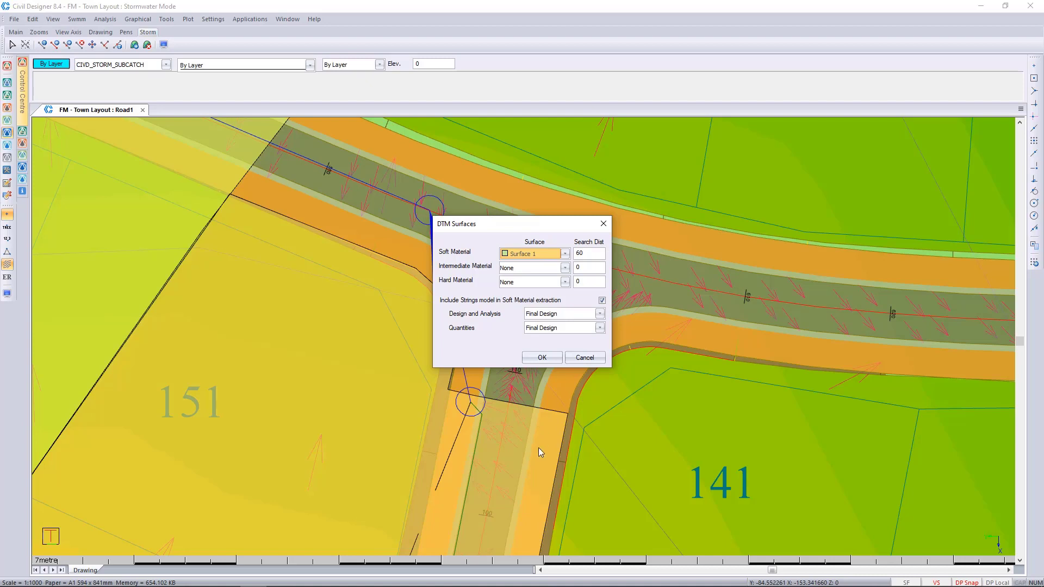
click(542, 358)
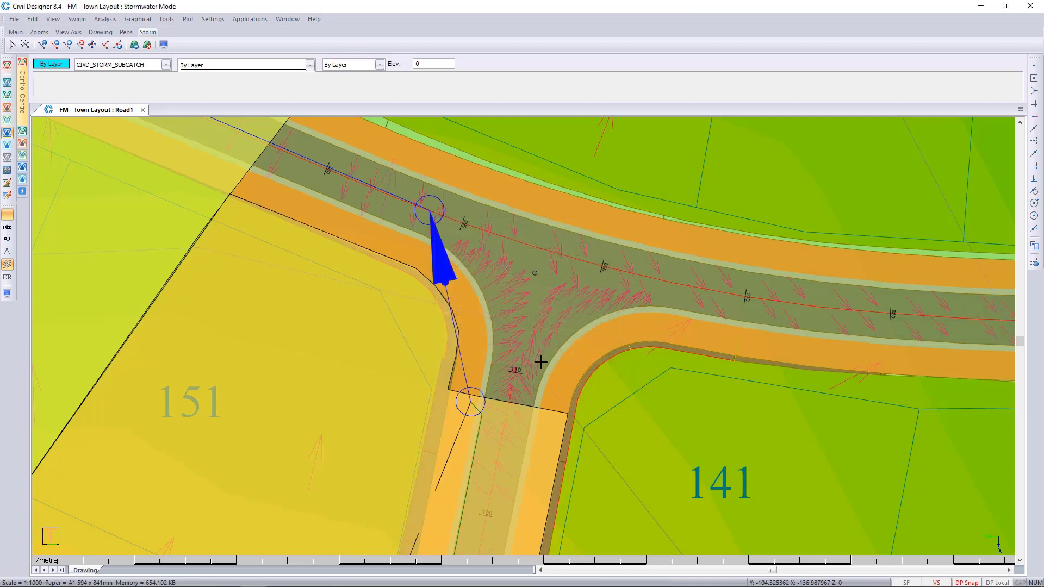
Step: Run the Cover Levels command to extract the node cover levels from the DTM surface
click(105, 19)
mouse_move(128, 22)
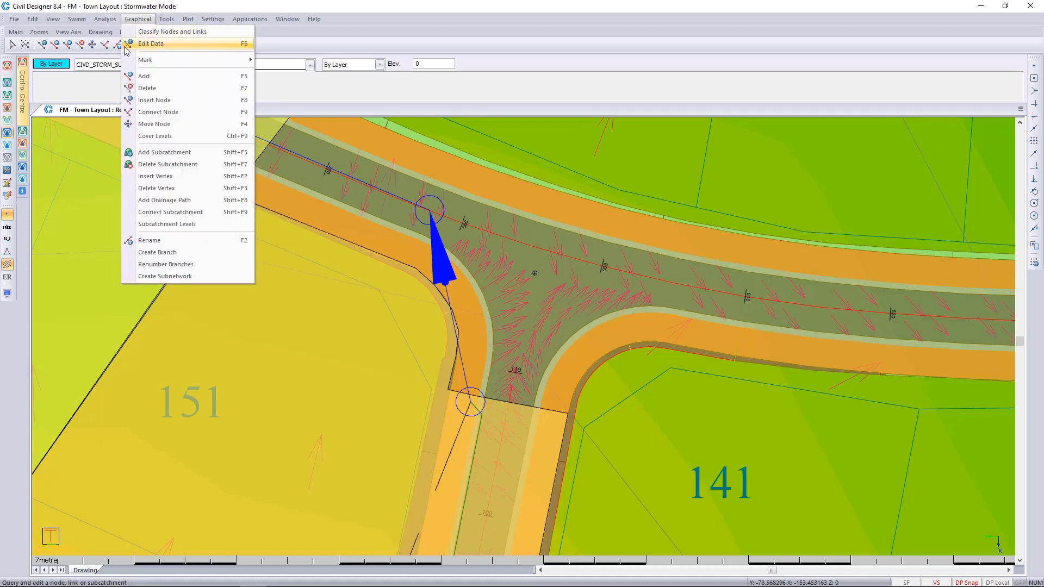
click(147, 137)
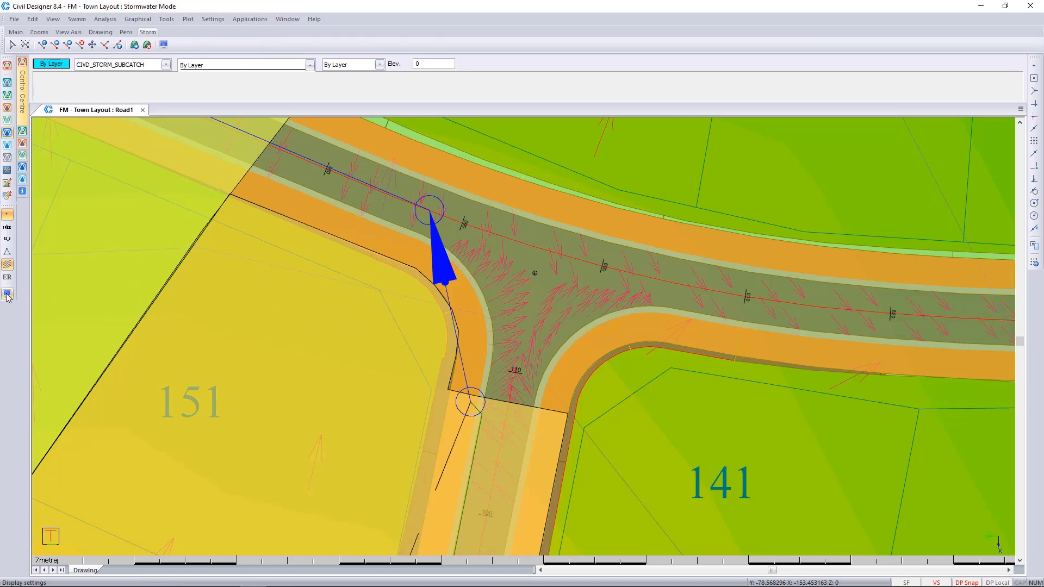
Step: Turn off the terrain height shading in the display settings
click(7, 294)
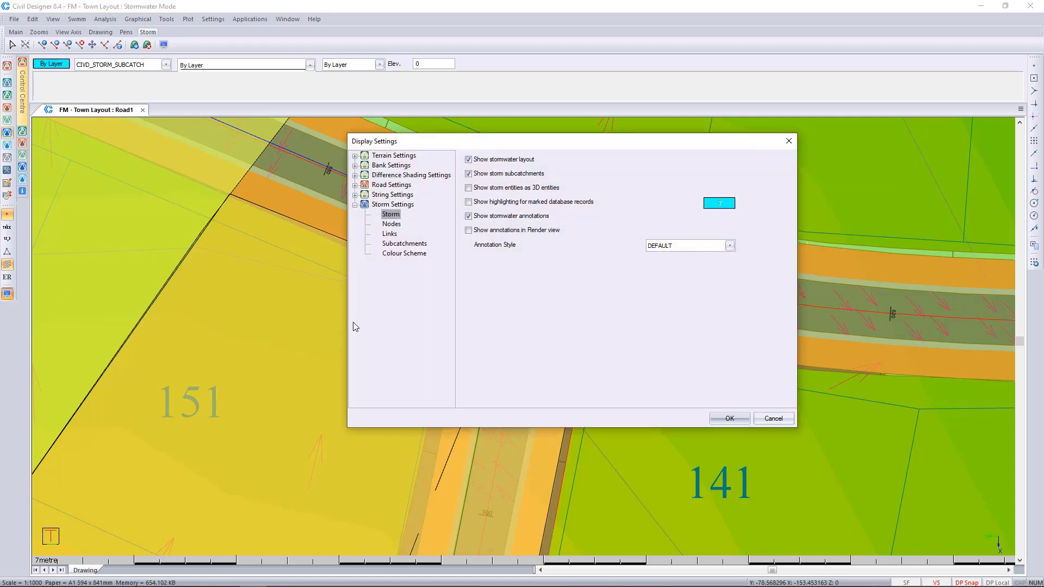
click(355, 166)
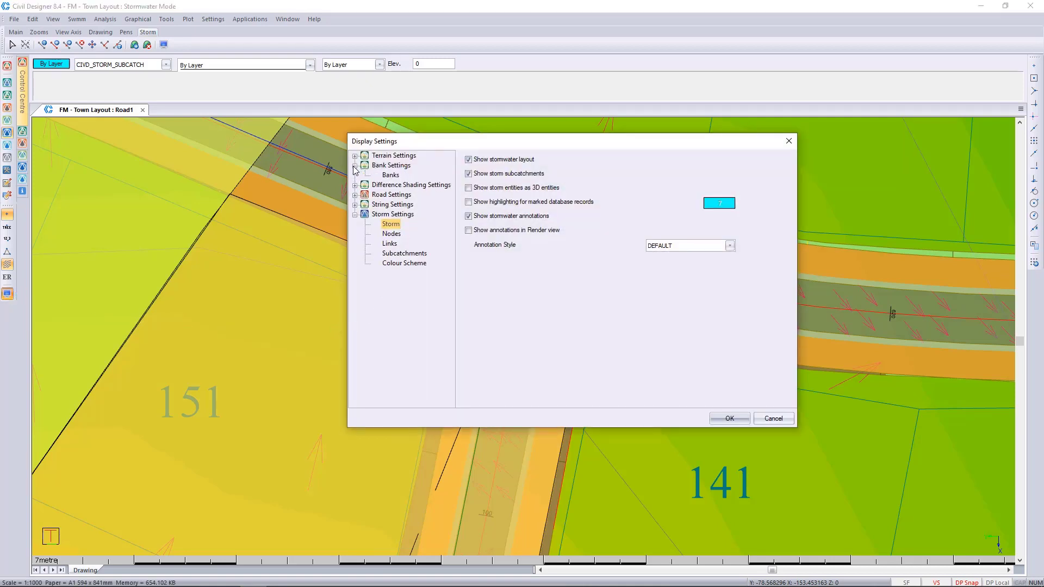
click(355, 156)
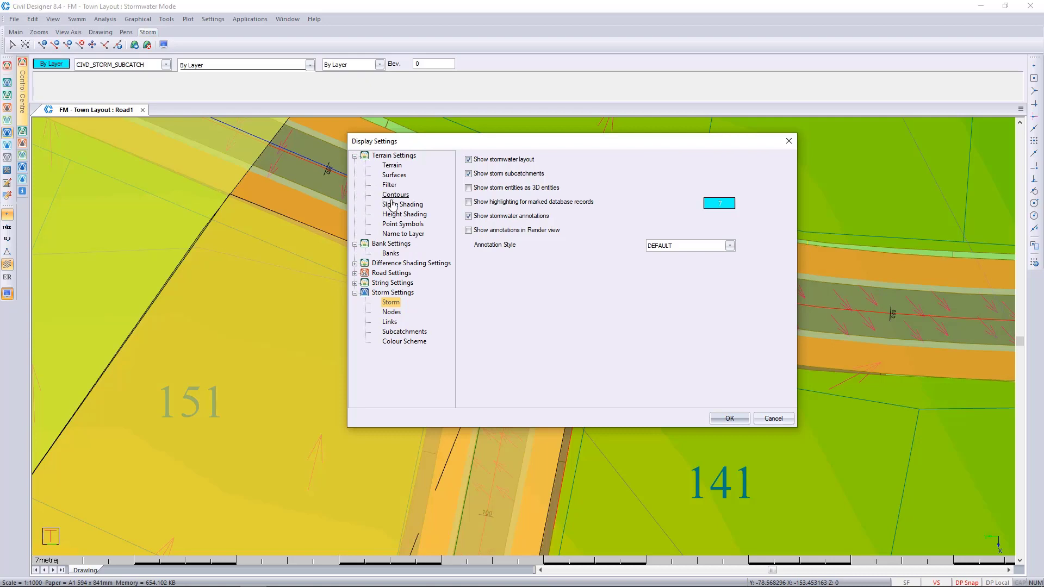
click(405, 214)
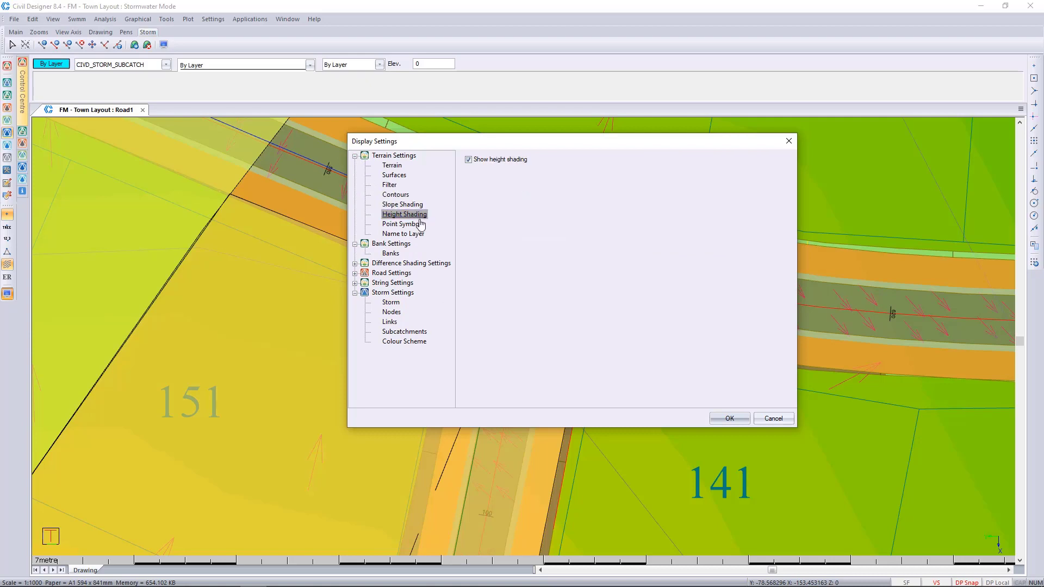
click(502, 160)
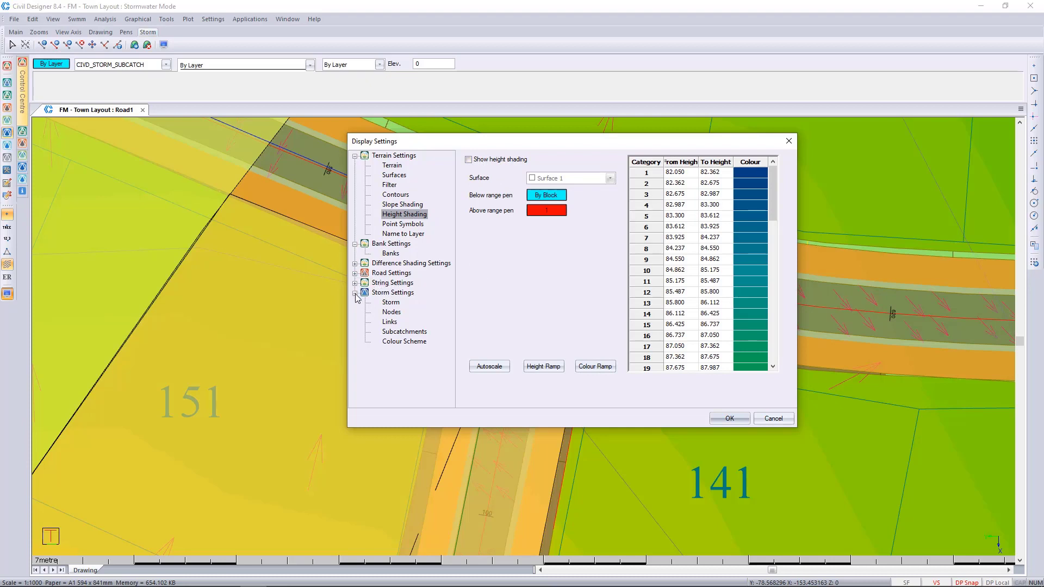
Step: Turn on the display of storm entities as 3D entities in the storm display settings
click(384, 294)
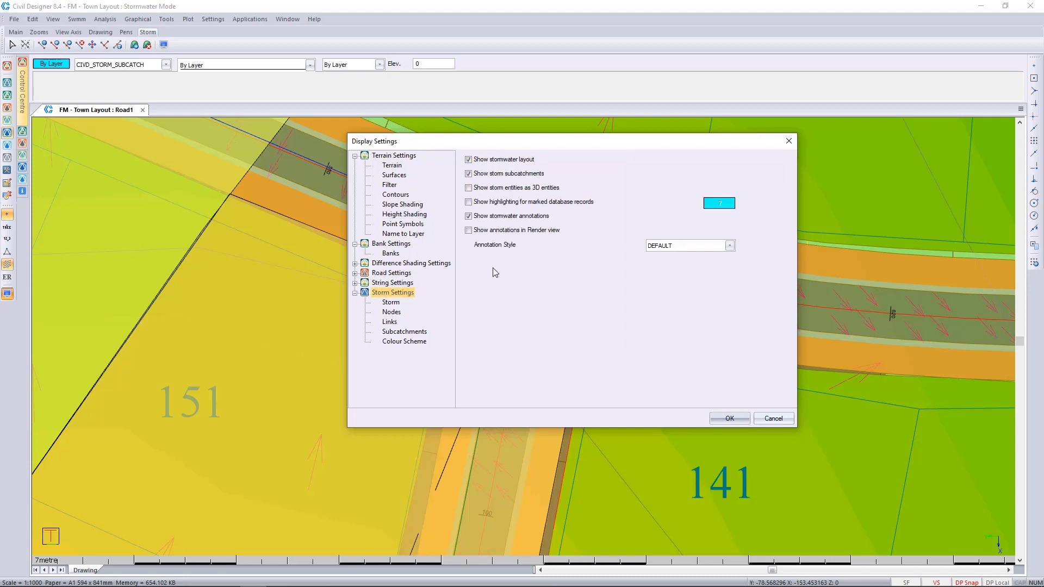
click(517, 188)
drag(628, 144, 856, 130)
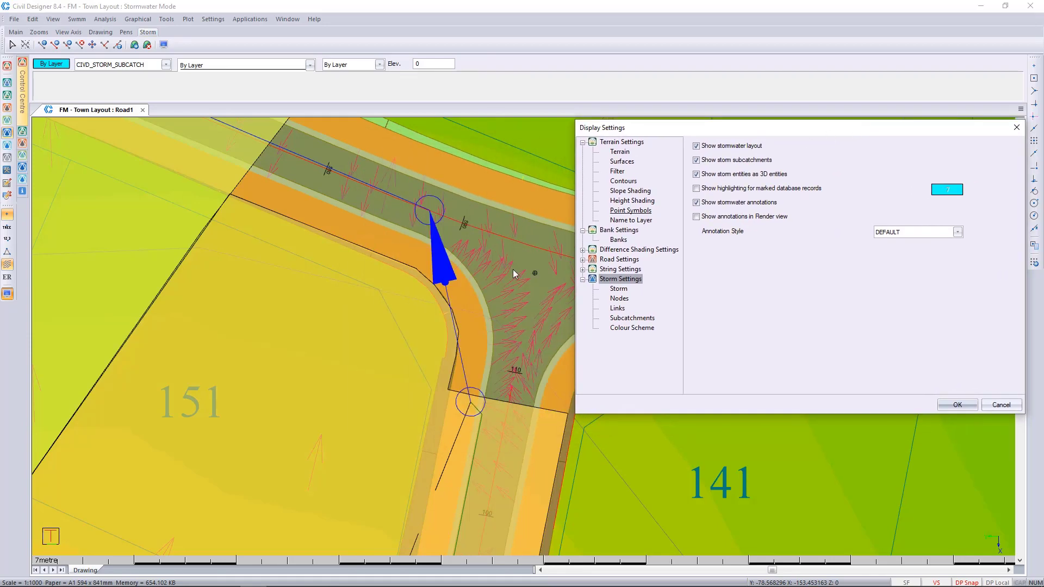
click(958, 405)
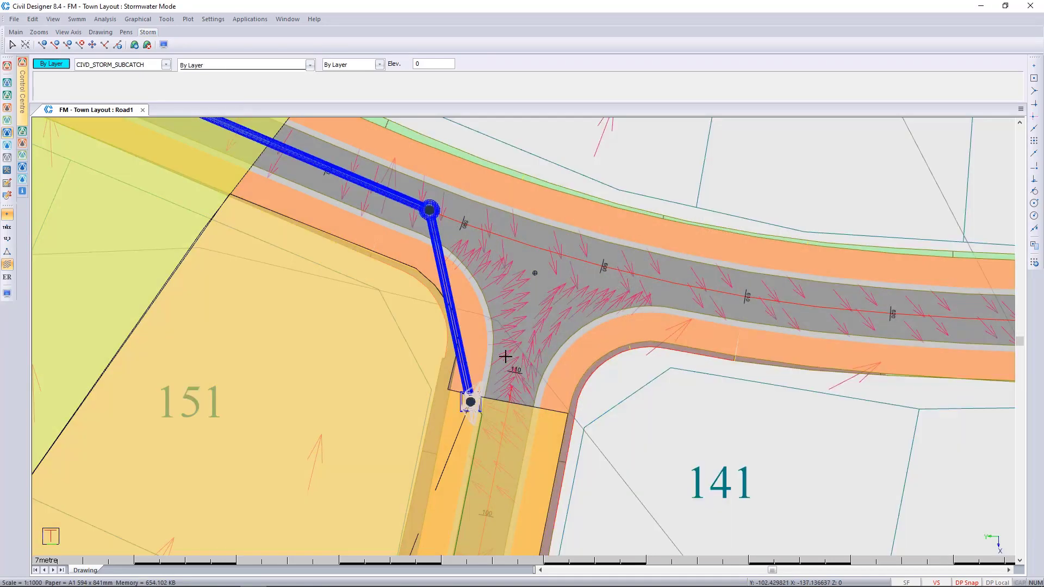
Step: Inspect the 3D kerb inlet node SW010 beside the road junction and review its storm node properties
scroll(520, 339, up, 1)
scroll(519, 338, up, 4)
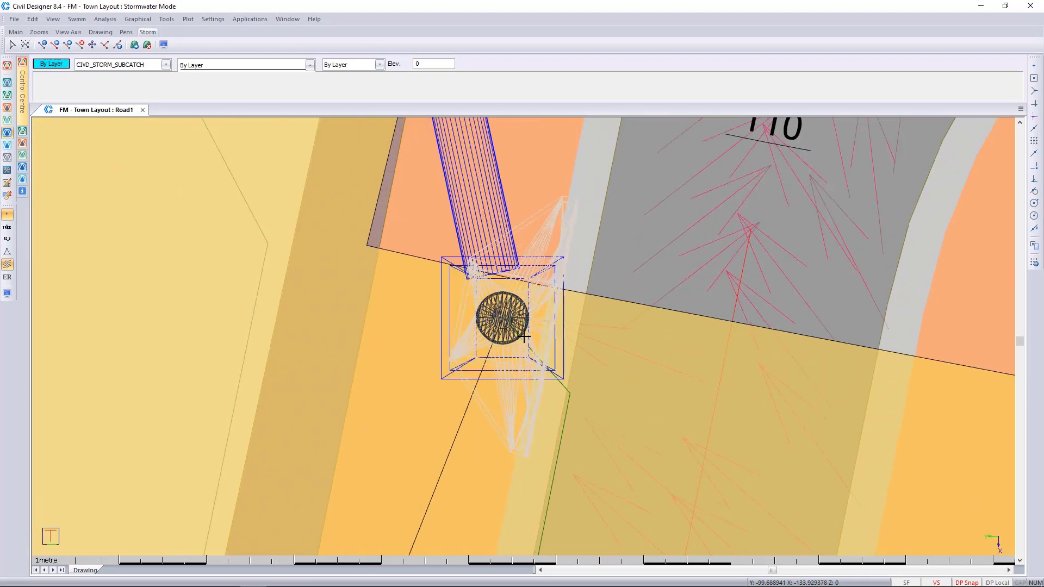
middle_drag(538, 329, 460, 323)
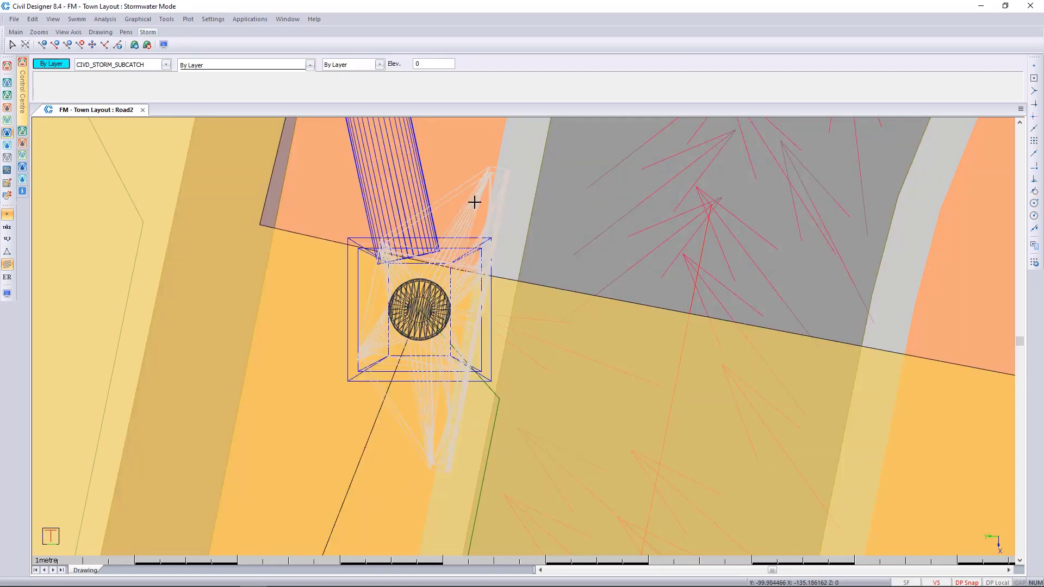
click(473, 200)
right_click(475, 201)
mouse_move(532, 415)
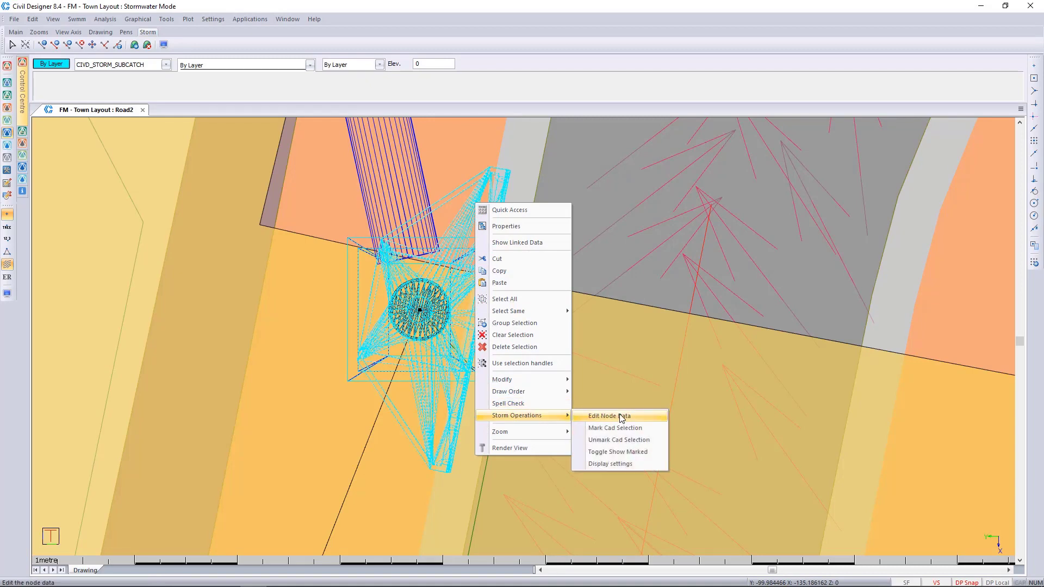
click(535, 228)
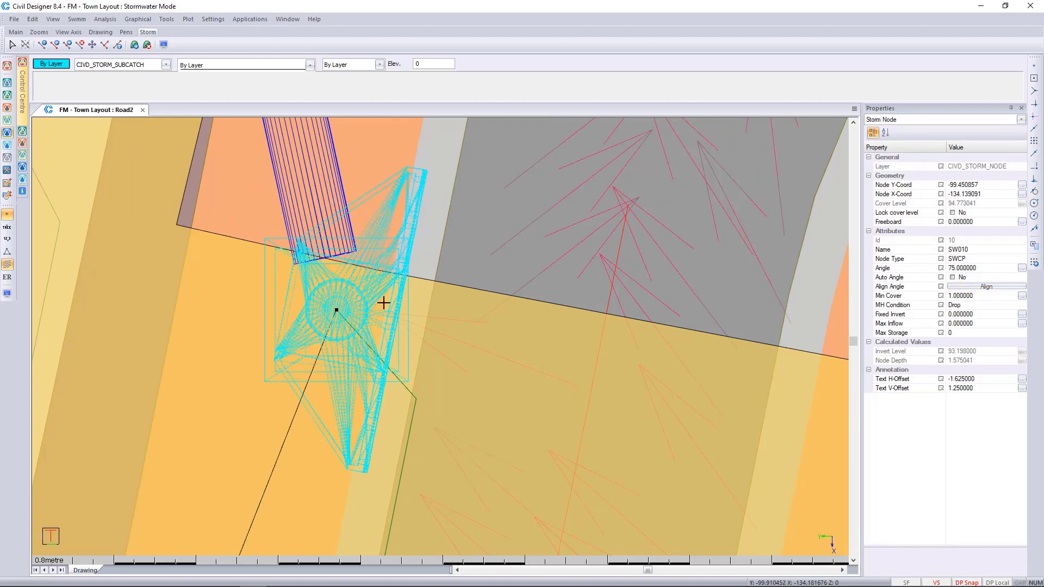
click(442, 283)
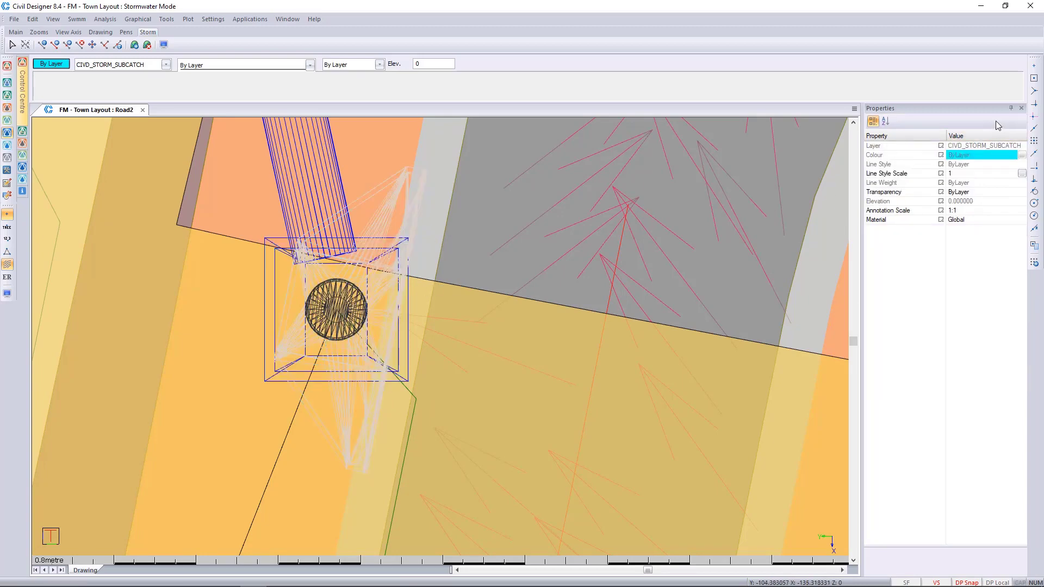
click(1021, 108)
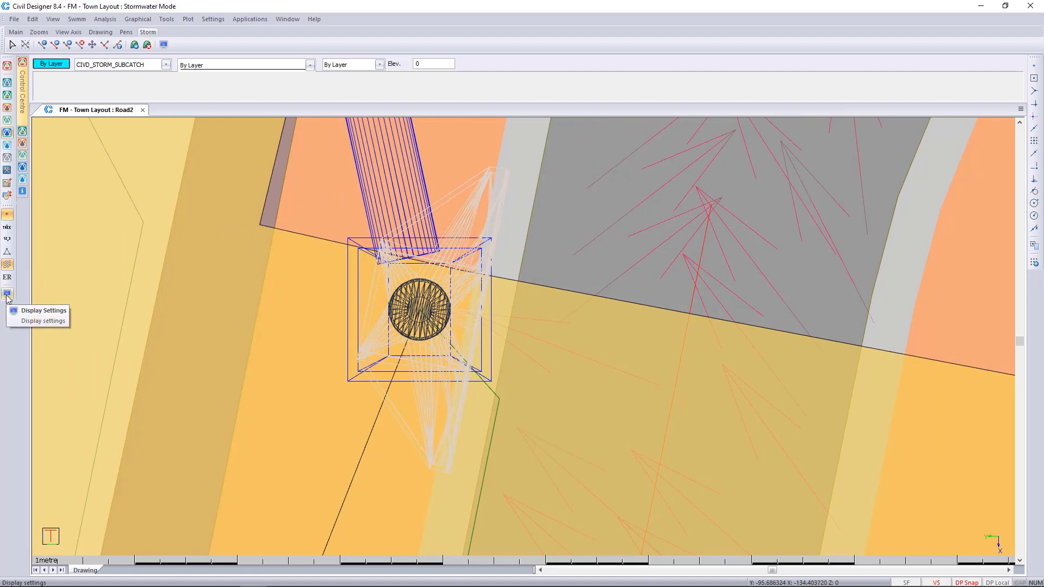
Step: Turn off the display of storm entities as 3D entities and open the Render View of the road junction
click(7, 294)
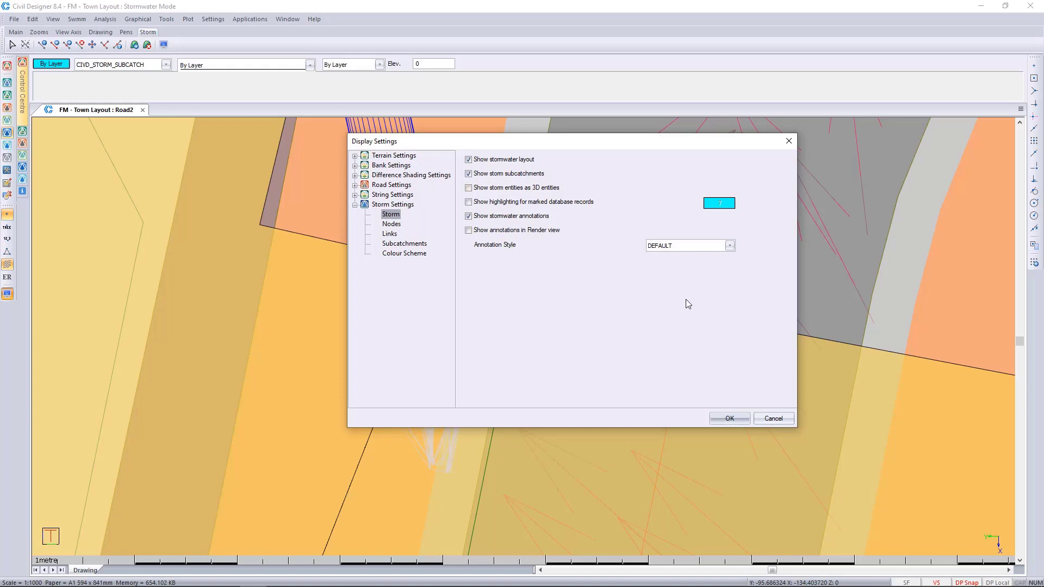
click(735, 421)
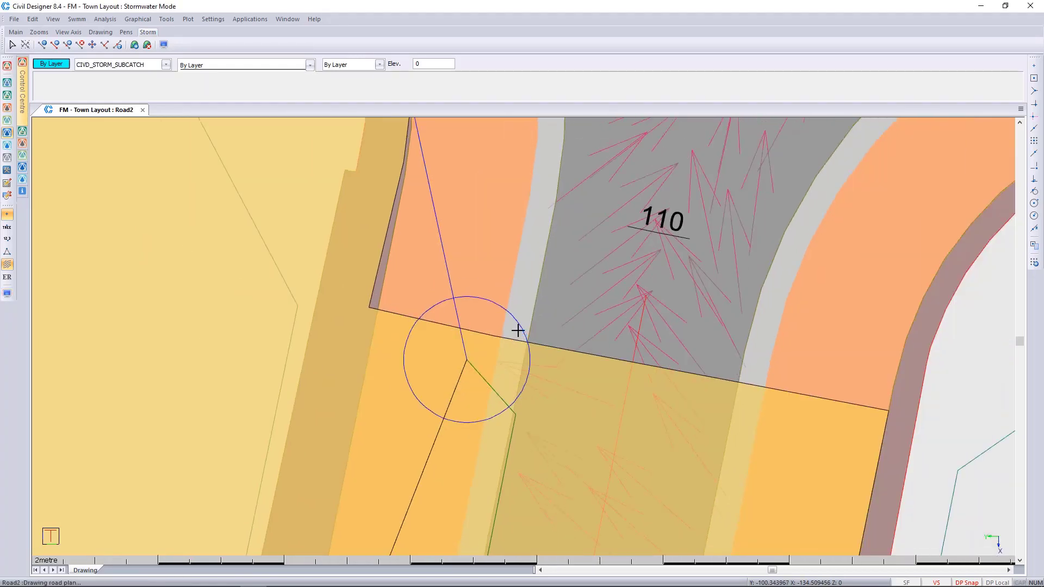
scroll(517, 328, down, 6)
right_click(519, 250)
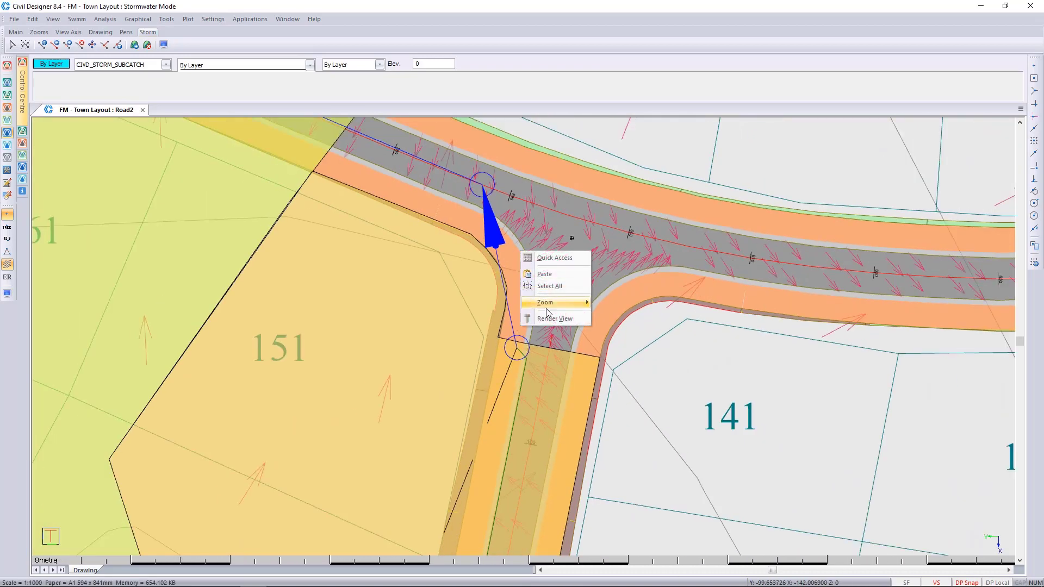
click(546, 322)
Step: Examine the kerb inlet beside the junction in the rendered 3D model, viewing its openings from the road side
drag(528, 380, 592, 201)
scroll(524, 341, up, 3)
scroll(524, 342, up, 8)
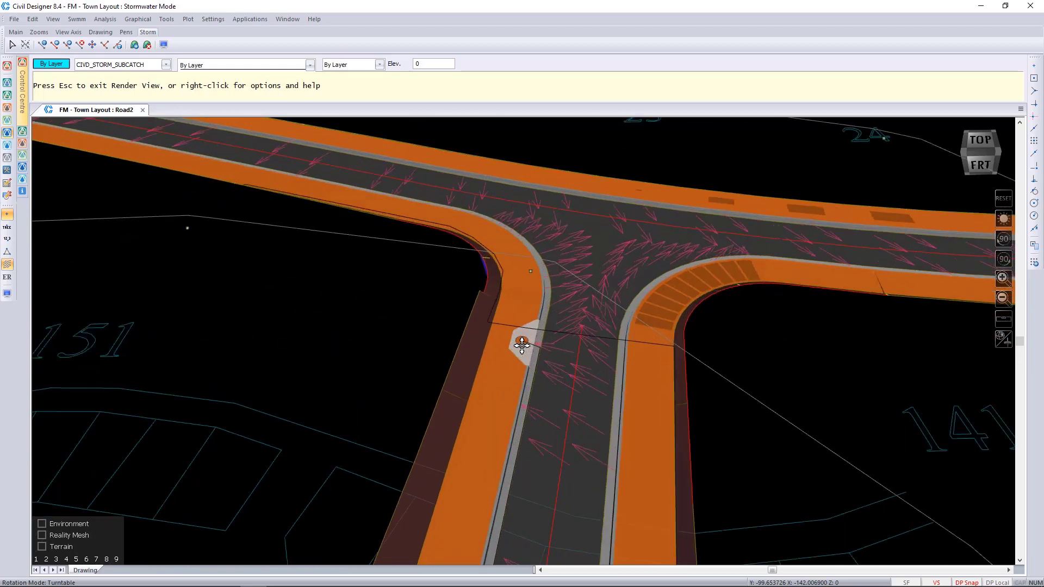
drag(531, 423, 900, 352)
drag(367, 374, 823, 361)
drag(522, 425, 680, 399)
drag(314, 436, 580, 479)
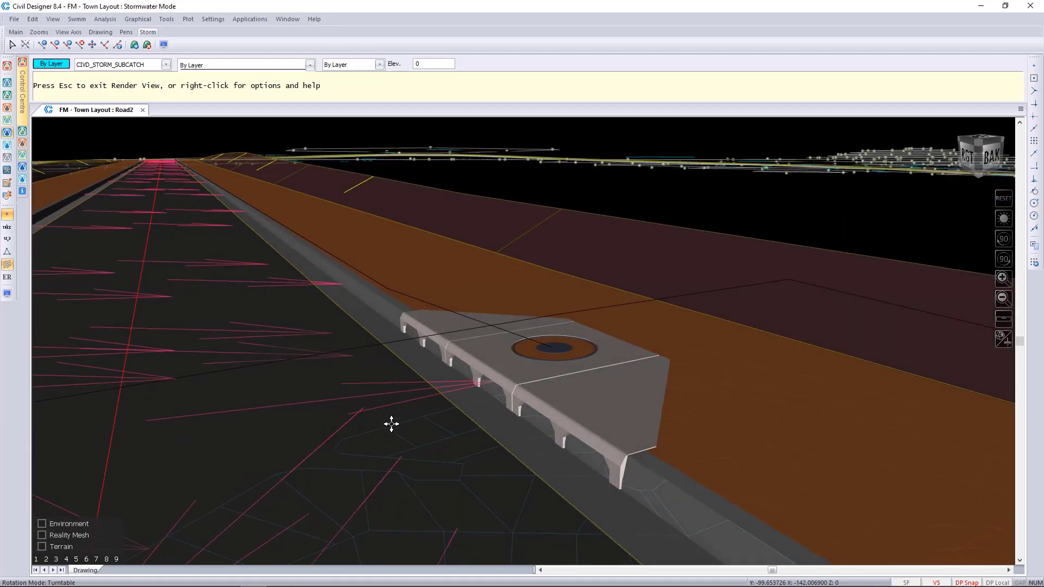
drag(391, 424, 789, 470)
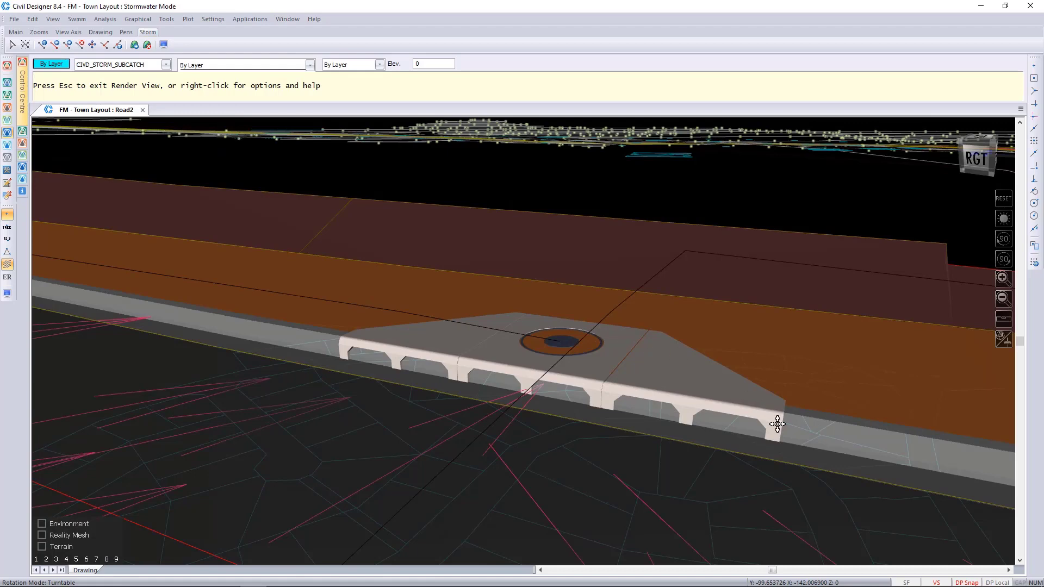
key(Escape)
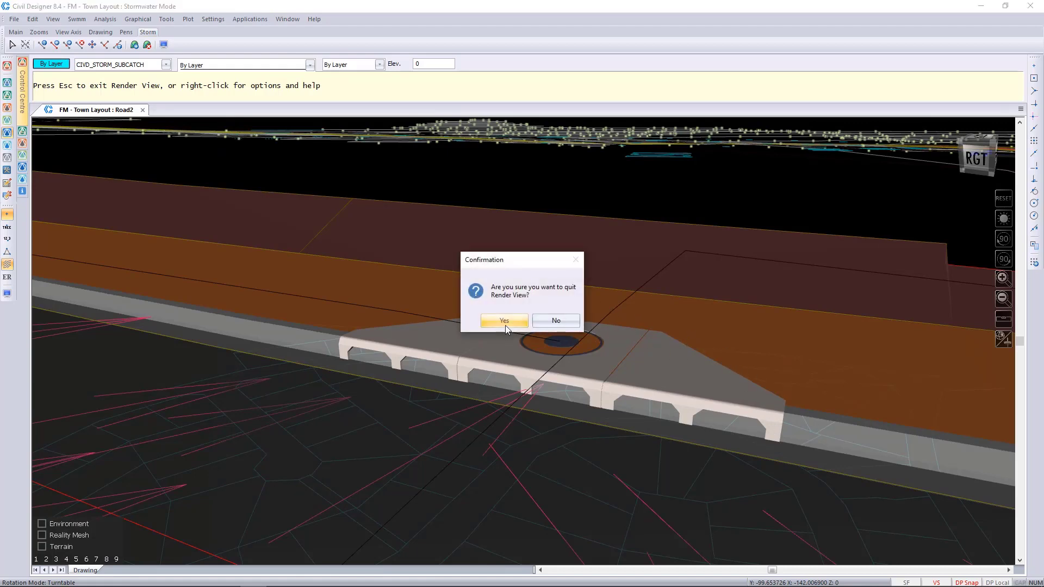
click(556, 321)
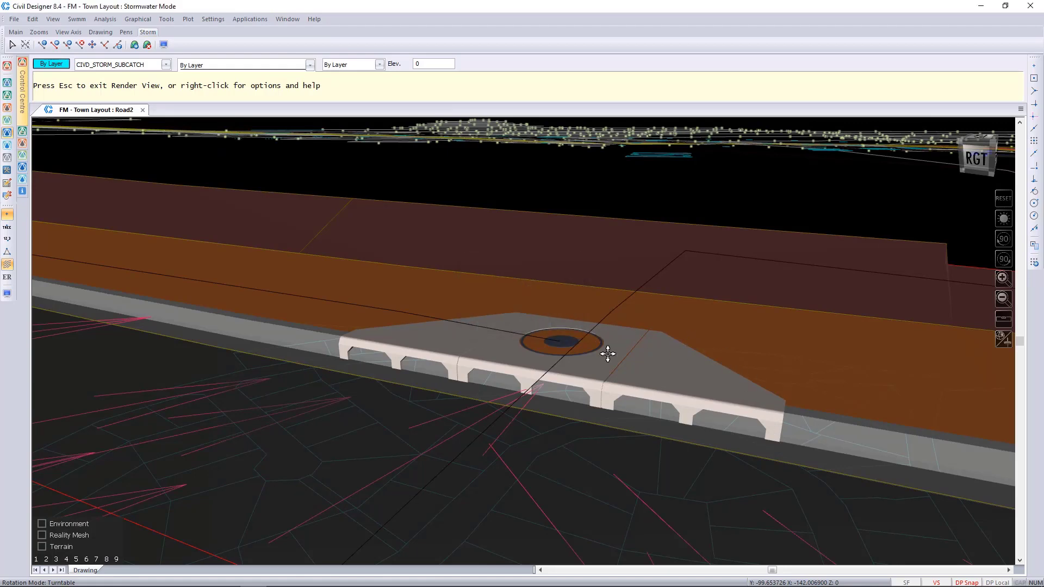
Step: Examine the manhole cover in the road surface past the junction in the rendered 3D model
scroll(606, 350, down, 5)
scroll(750, 357, up, 2)
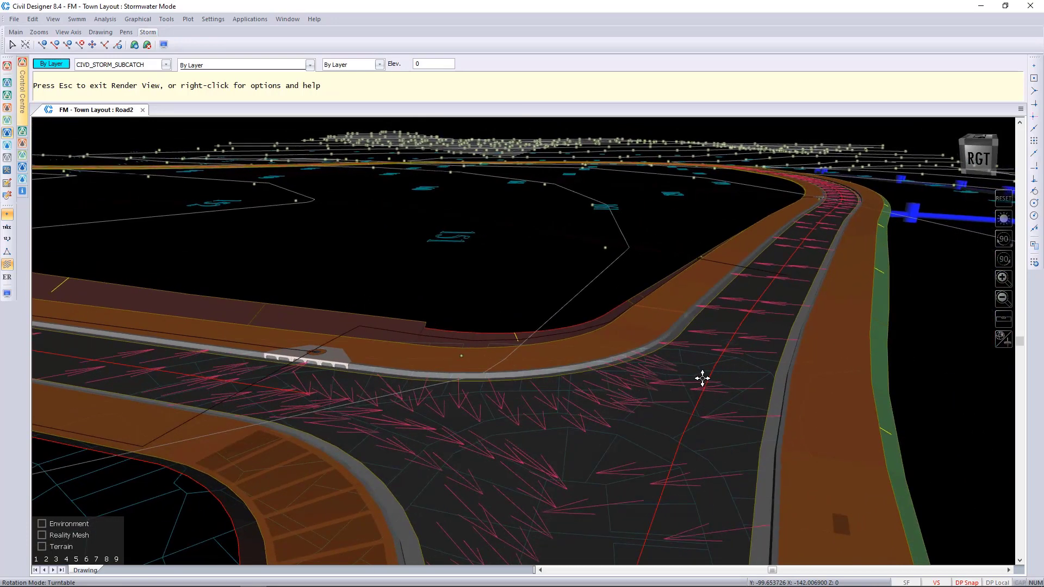
scroll(702, 377, up, 2)
scroll(522, 343, up, 2)
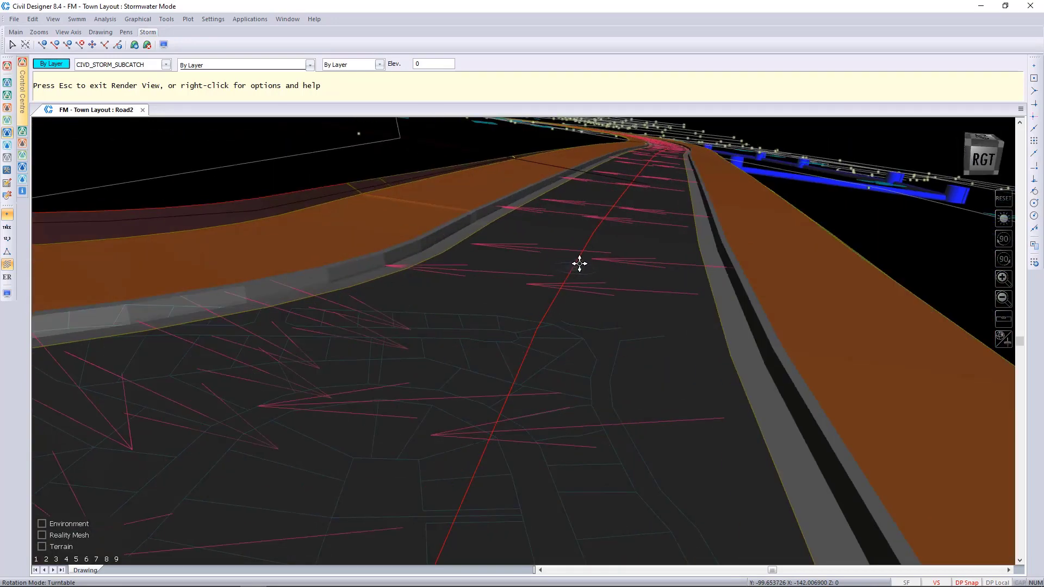
scroll(554, 354, up, 3)
scroll(525, 343, up, 6)
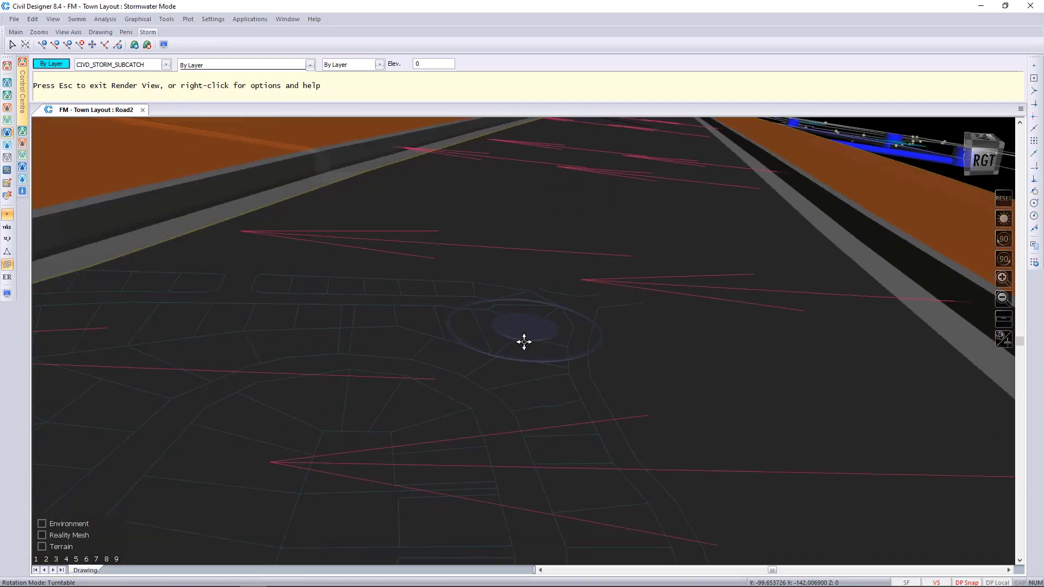
drag(436, 383, 1020, 451)
drag(129, 346, 481, 498)
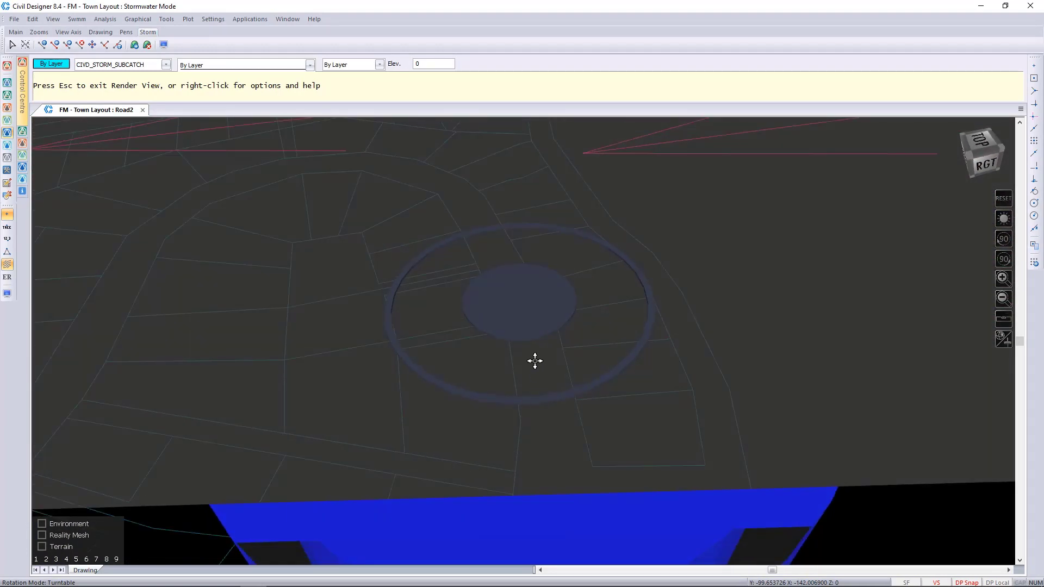
Step: Examine the kerb inlet along the curved road from several angles and quit the Render View
scroll(526, 340, down, 10)
drag(525, 341, 506, 301)
scroll(522, 341, up, 3)
scroll(523, 341, up, 8)
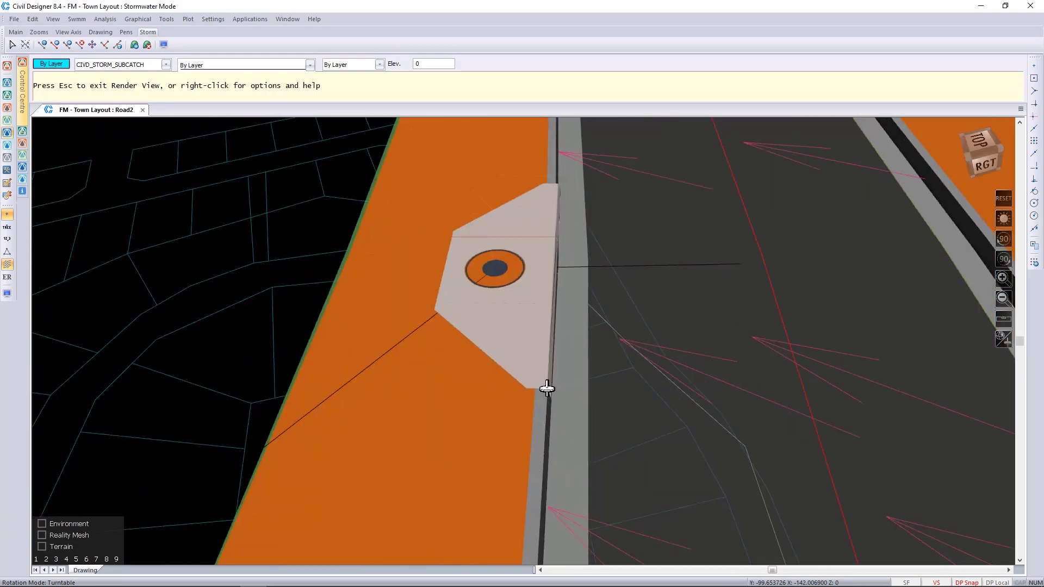
drag(546, 388, 716, 295)
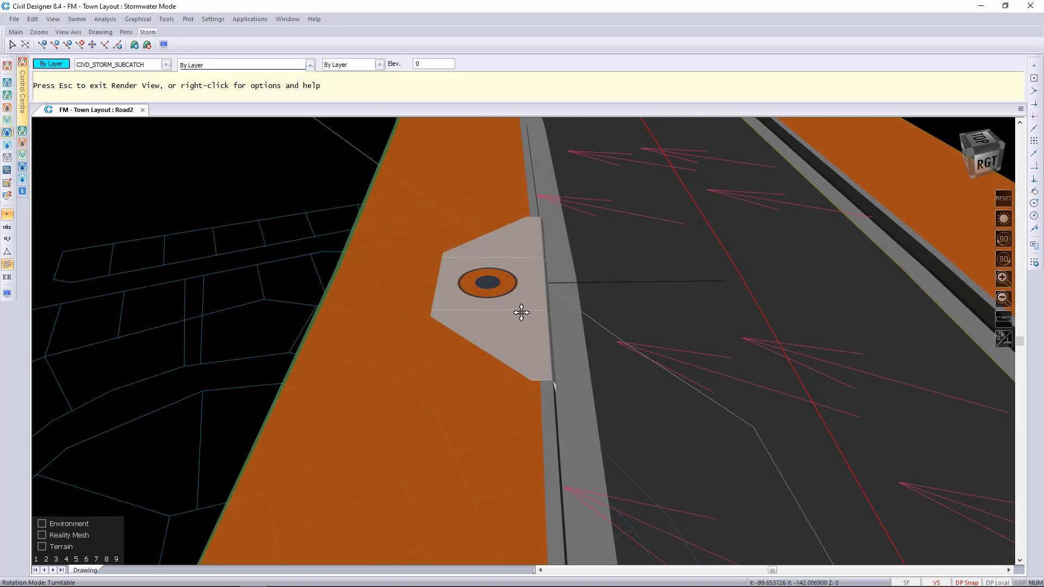
scroll(522, 341, down, 5)
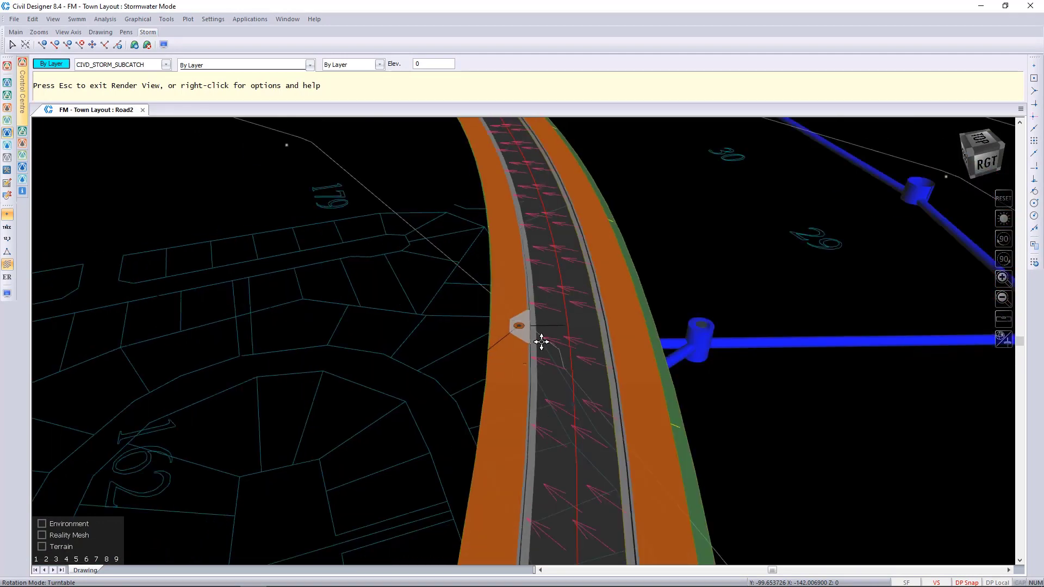
drag(634, 387, 756, 326)
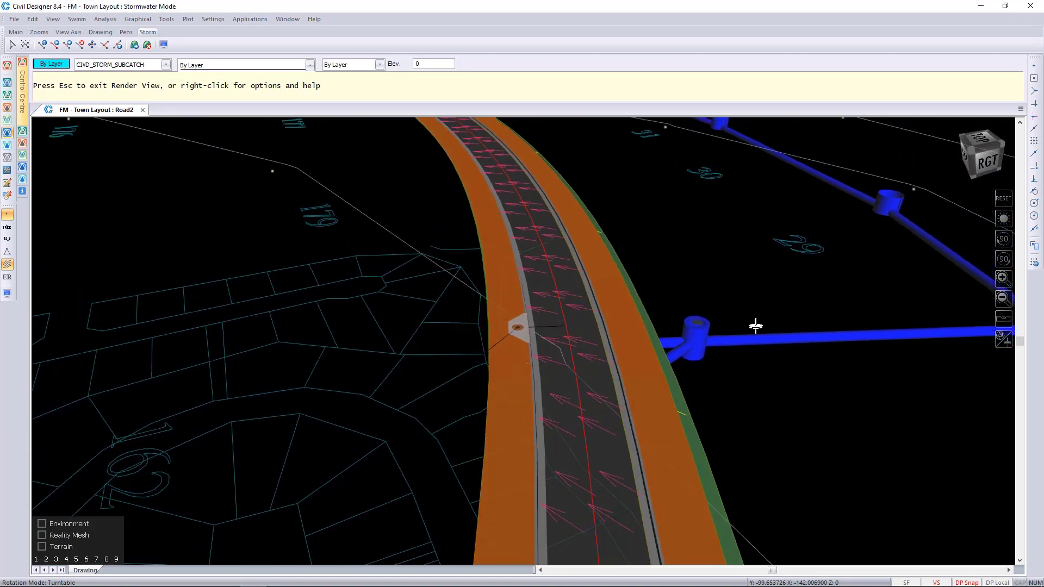
scroll(501, 324, up, 6)
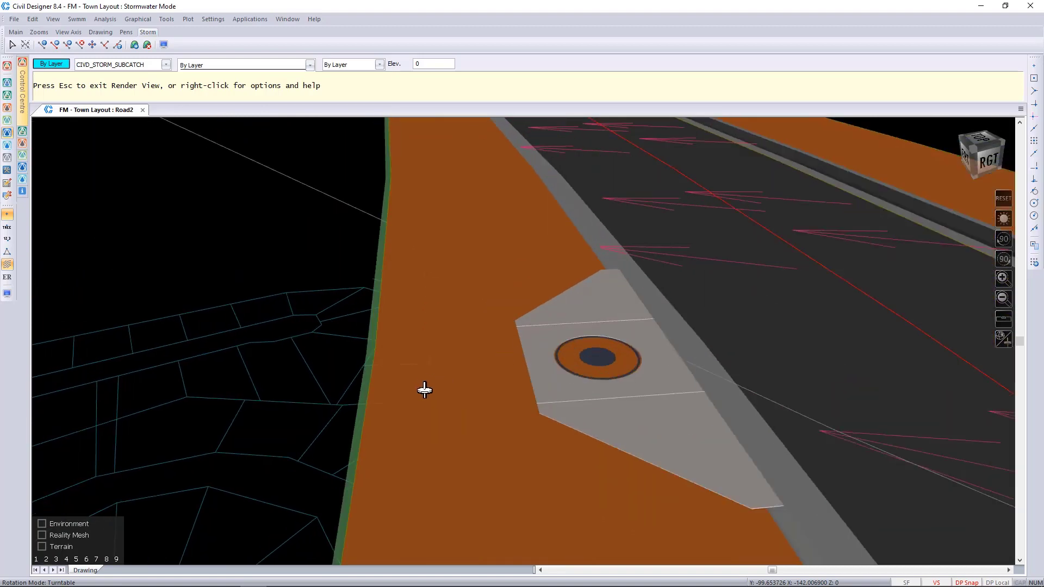
drag(425, 390, 823, 449)
scroll(500, 356, up, 2)
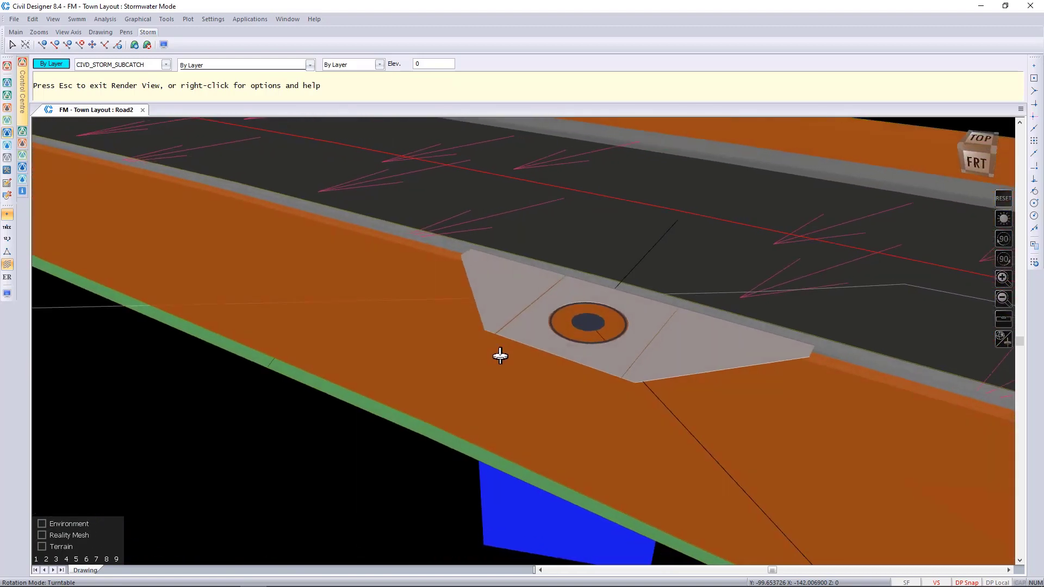
drag(500, 355, 643, 376)
drag(336, 406, 480, 375)
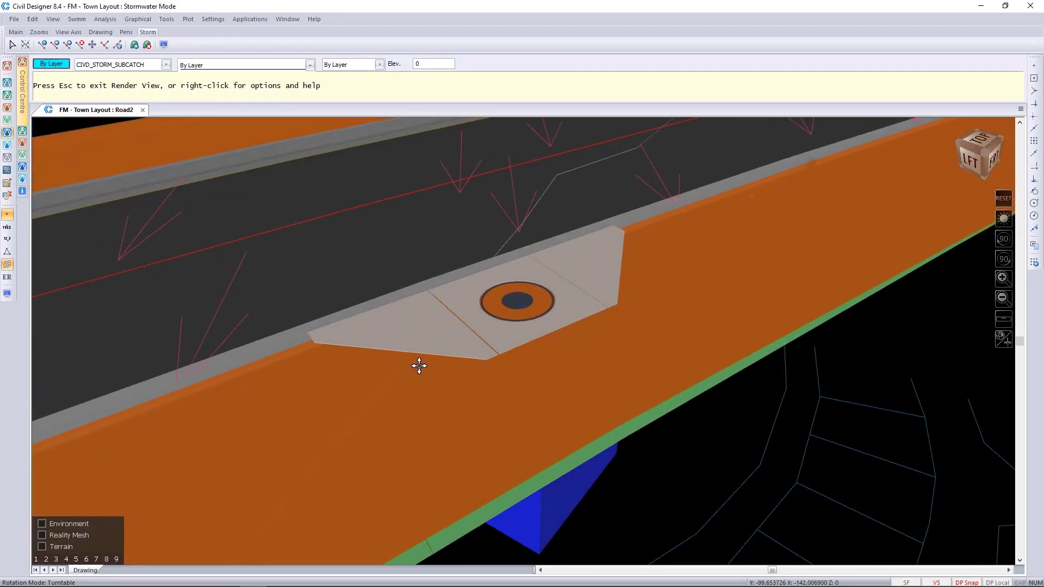
key(Escape)
click(505, 323)
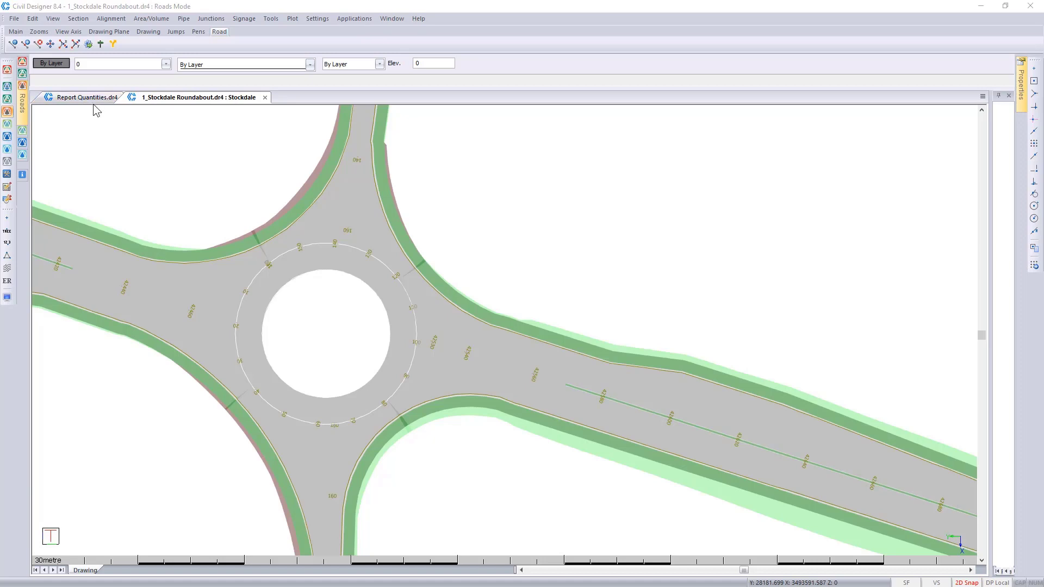
Step: Make Edit Roundabout Lines the current layer in the Stockdale Roundabout drawing
click(166, 64)
drag(168, 112, 186, 267)
click(144, 339)
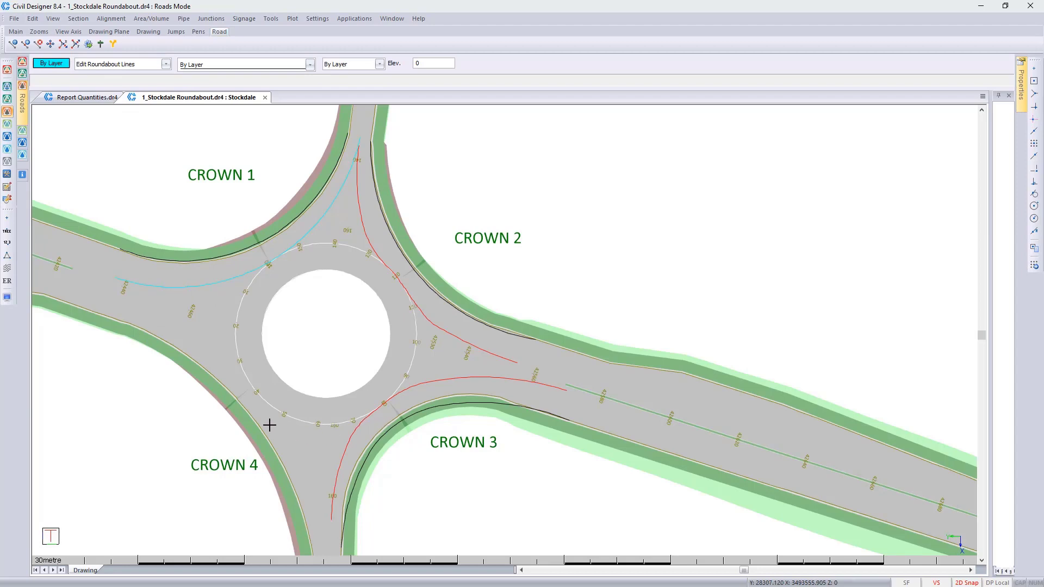
Step: Edit the Stockdale roundabout junction, start editing its CAD targeting, and keep the circle crown line target
click(204, 20)
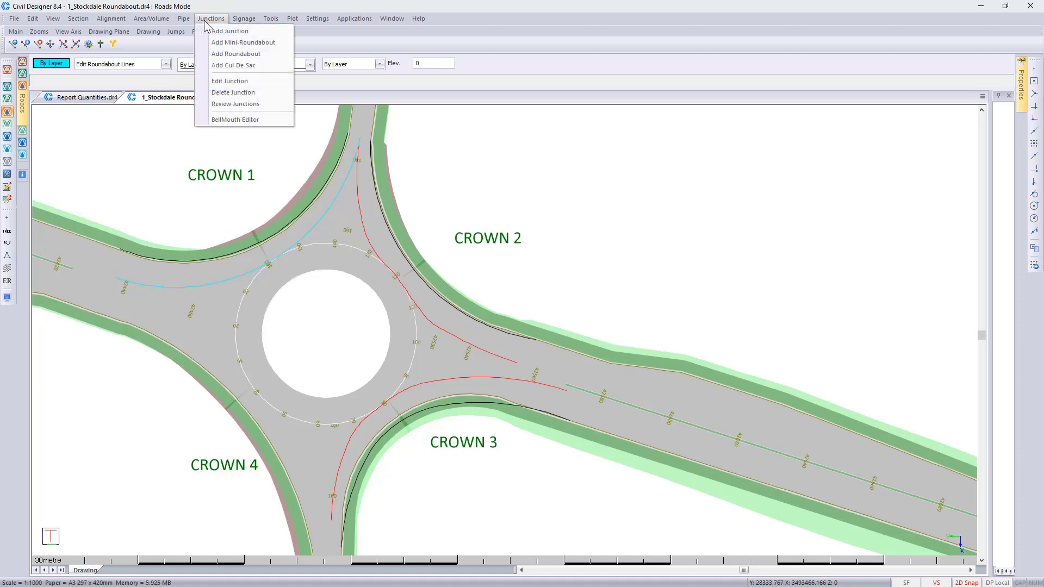
click(221, 84)
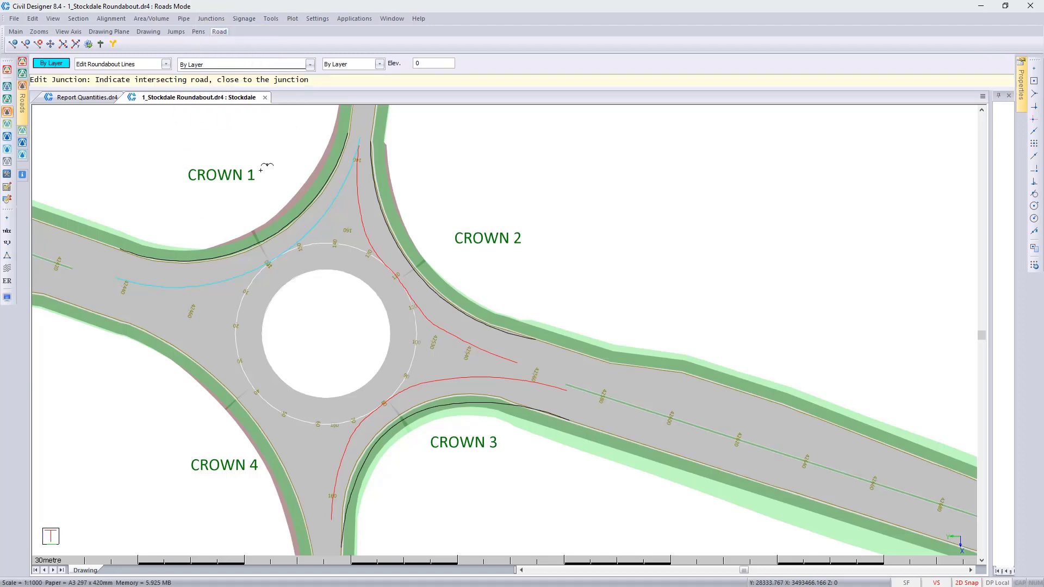
click(270, 265)
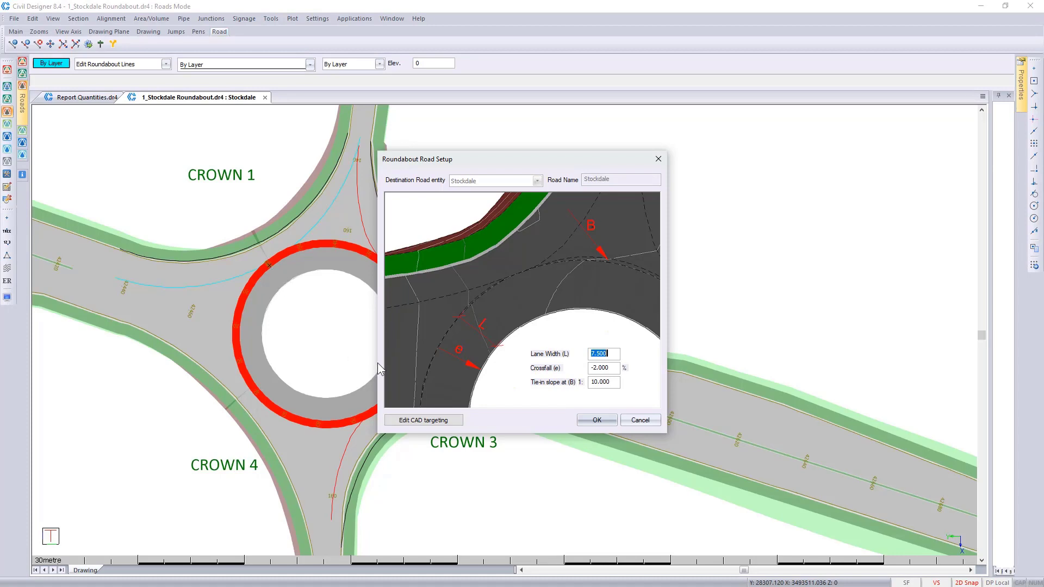
click(420, 423)
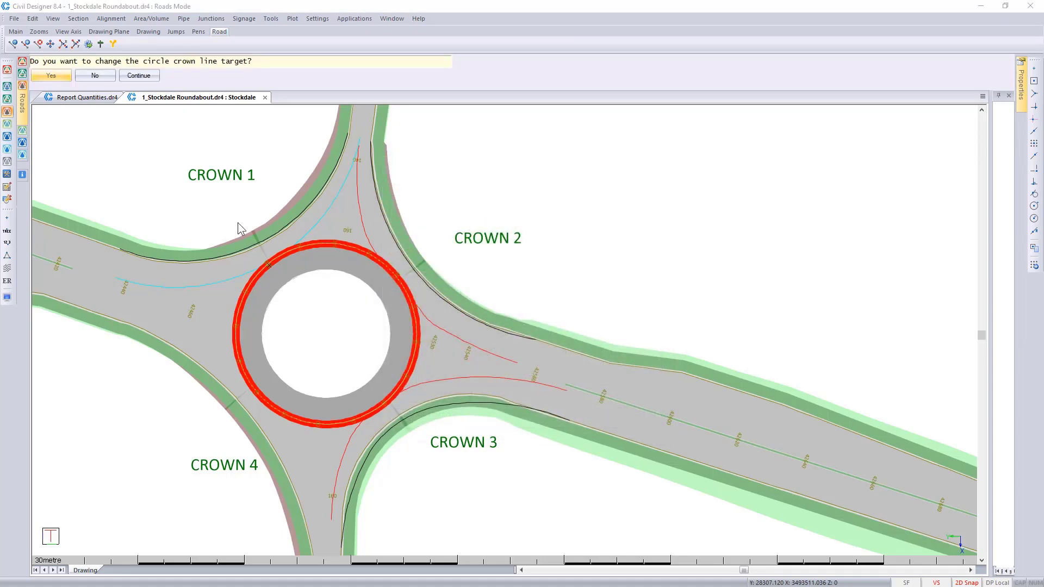
click(138, 76)
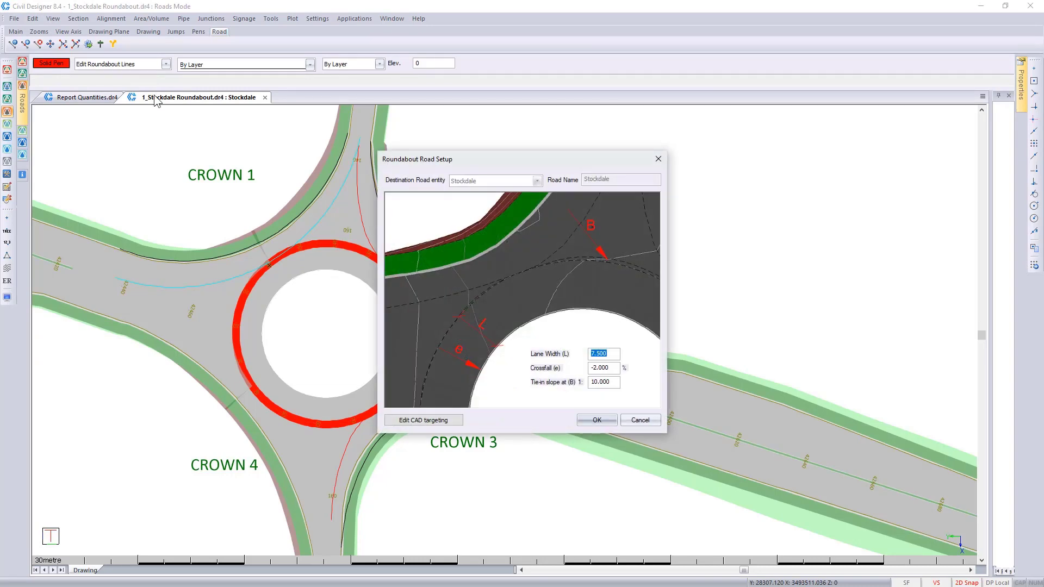
click(418, 420)
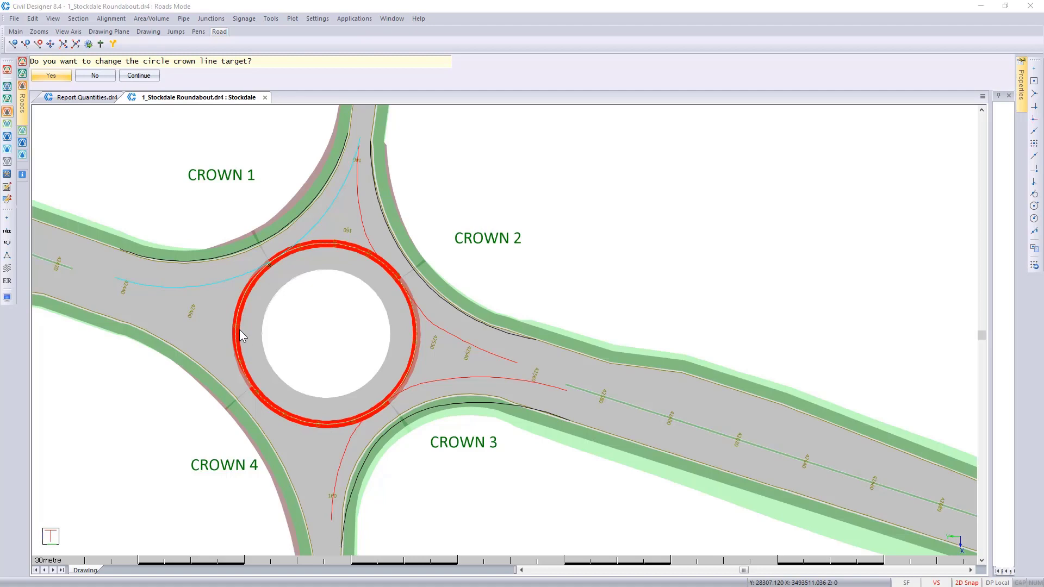
click(86, 77)
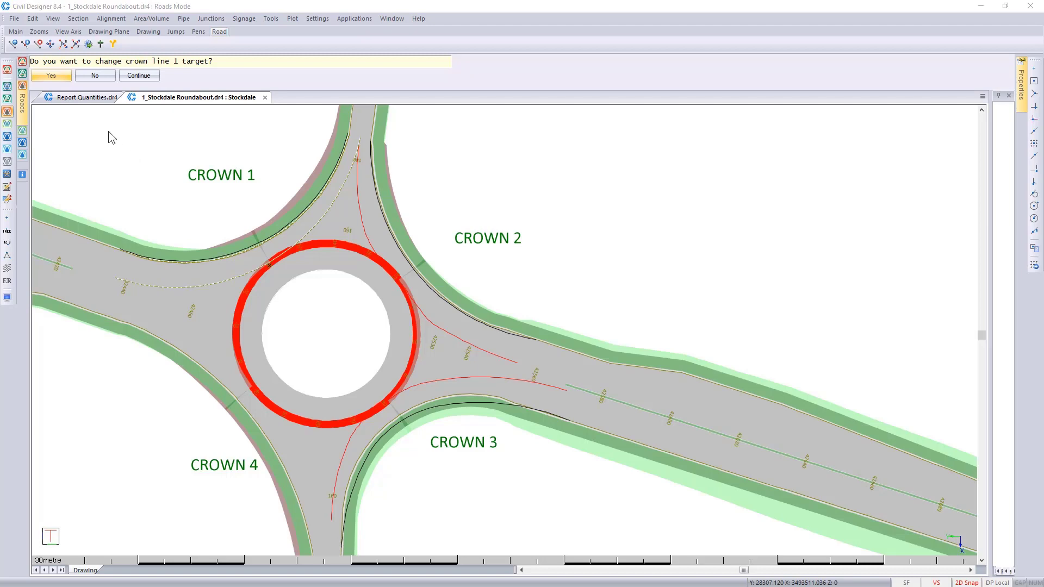
Step: Retarget crown line 1 to the cyan line, entering on the leg between CROWN 1 and CROWN 4 and exiting between CROWN 1 and CROWN 2
click(50, 74)
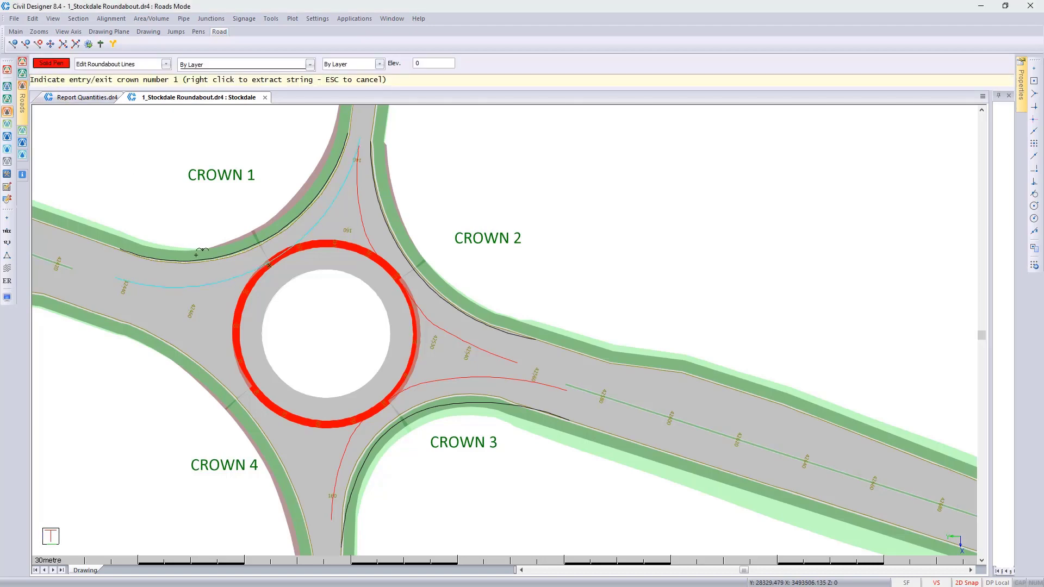
click(228, 286)
right_click(228, 287)
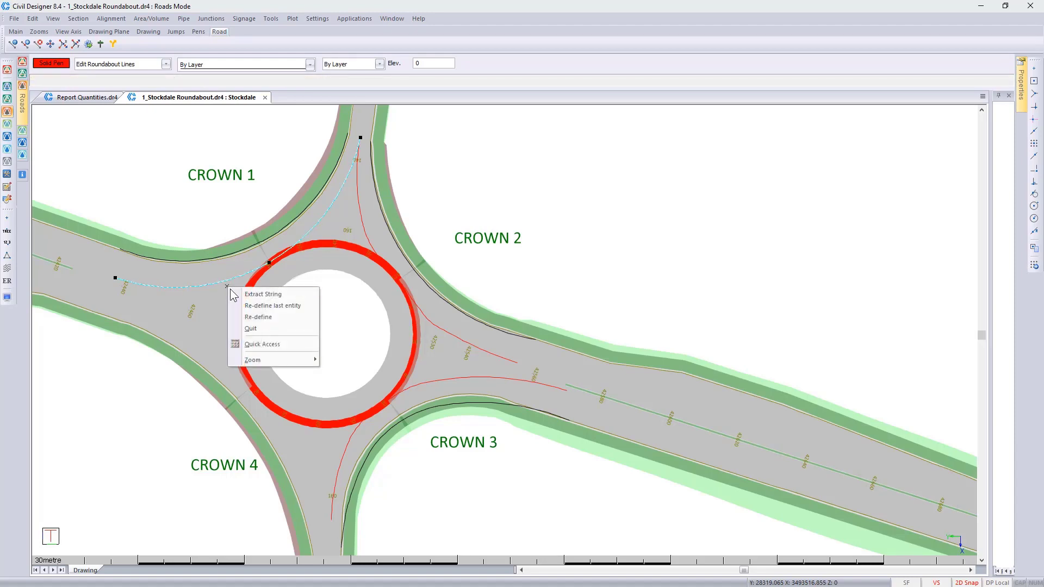
click(236, 294)
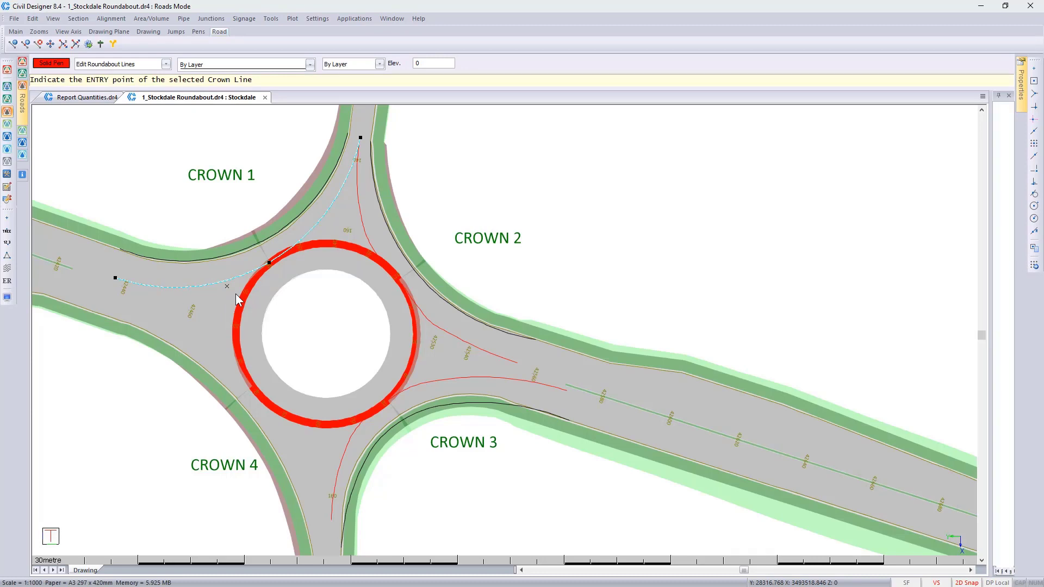
click(122, 276)
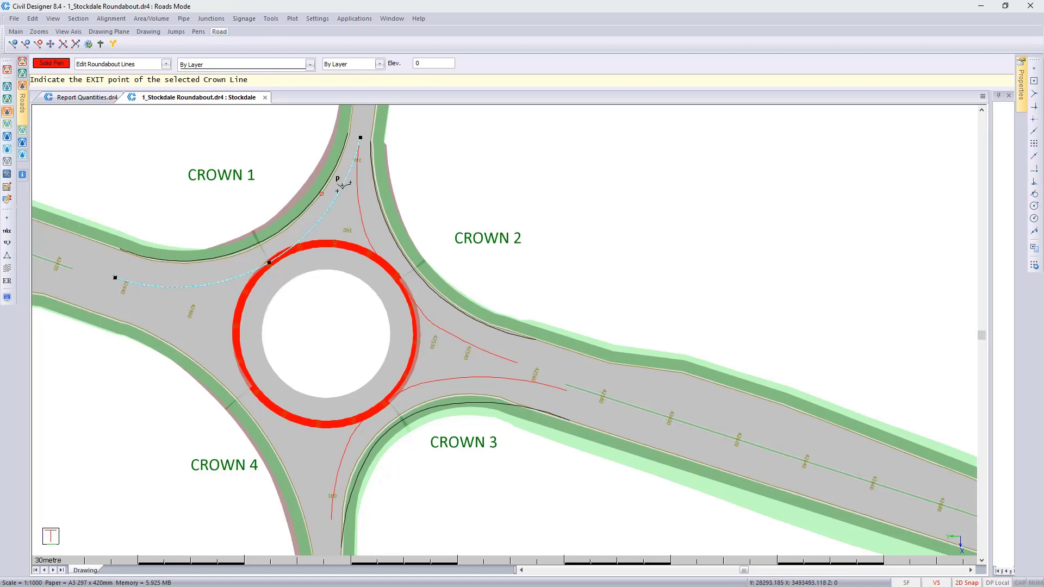
click(368, 132)
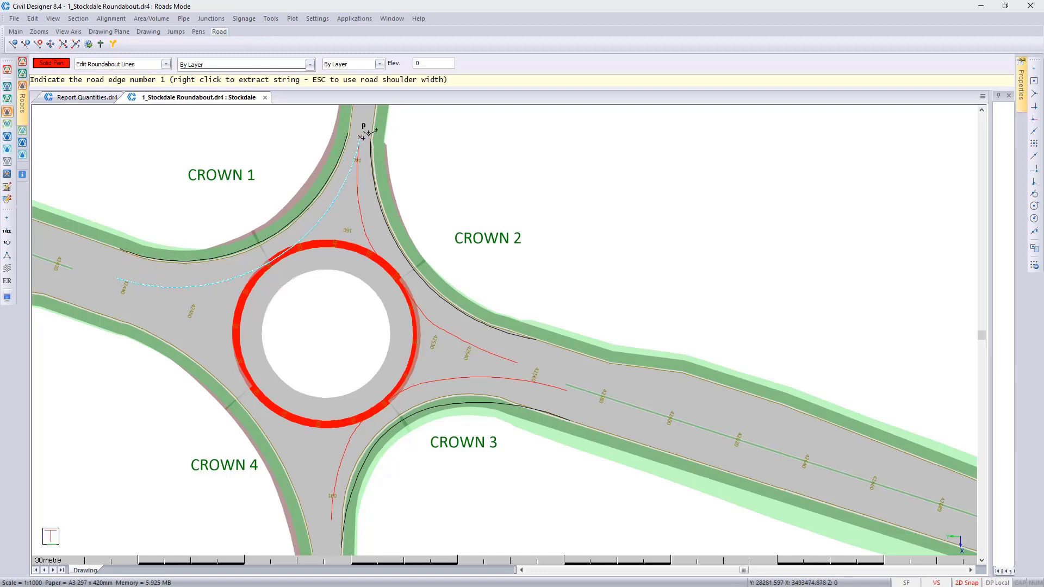
Step: Extract the black edge line beside CROWN 1 as road edge 1 and accept crown line 1
right_click(335, 167)
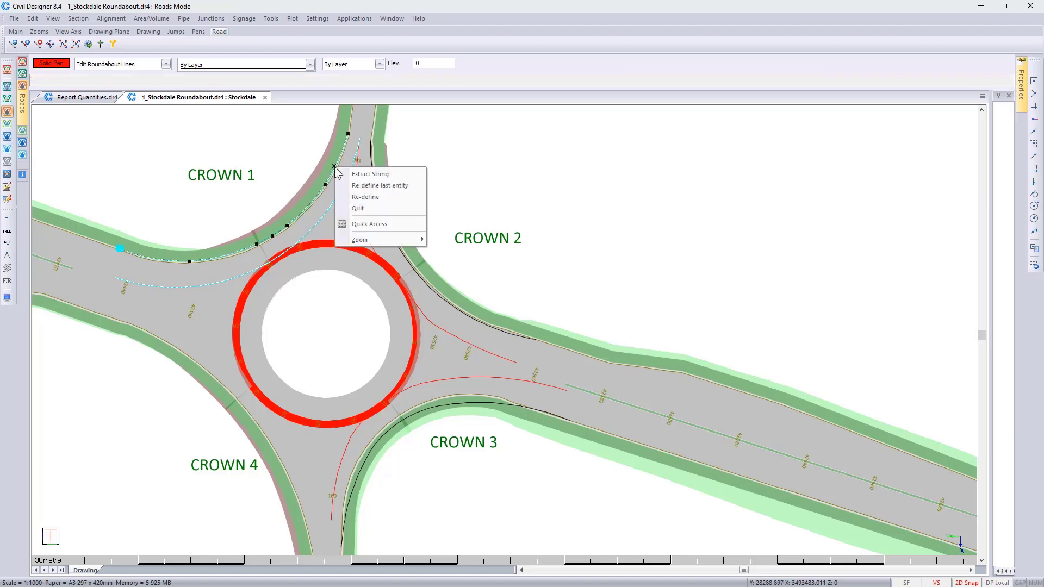
click(361, 174)
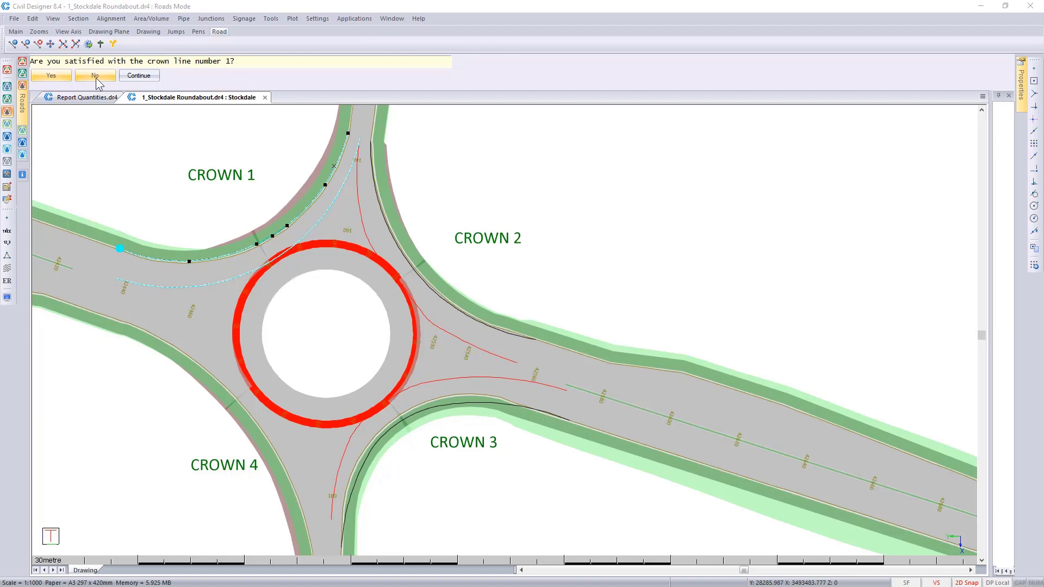
click(51, 76)
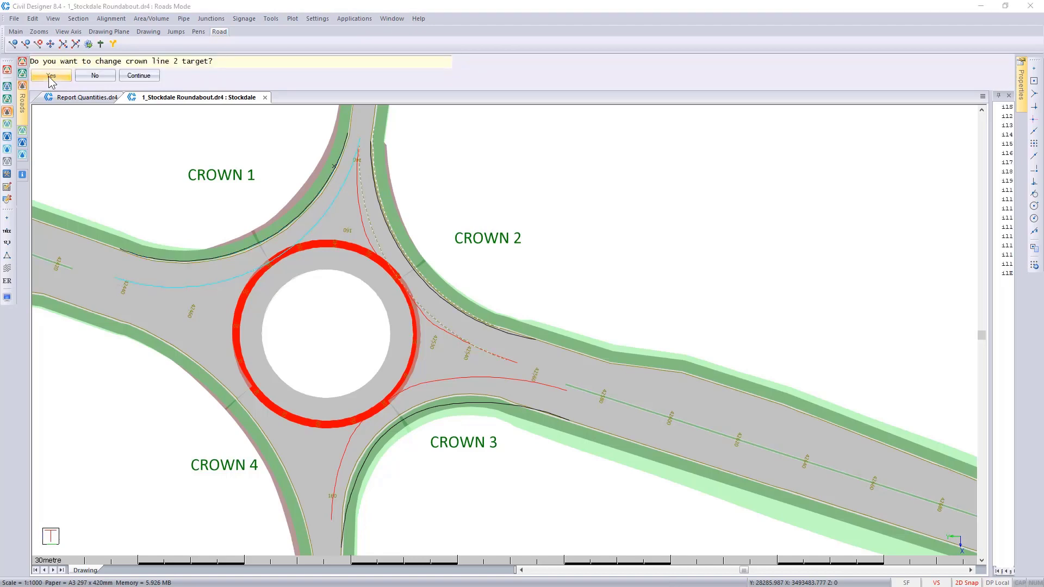
Step: Retarget crown line 2 to its red line, entering on the leg between CROWN 1 and CROWN 2 and exiting between CROWN 2 and CROWN 3
click(50, 77)
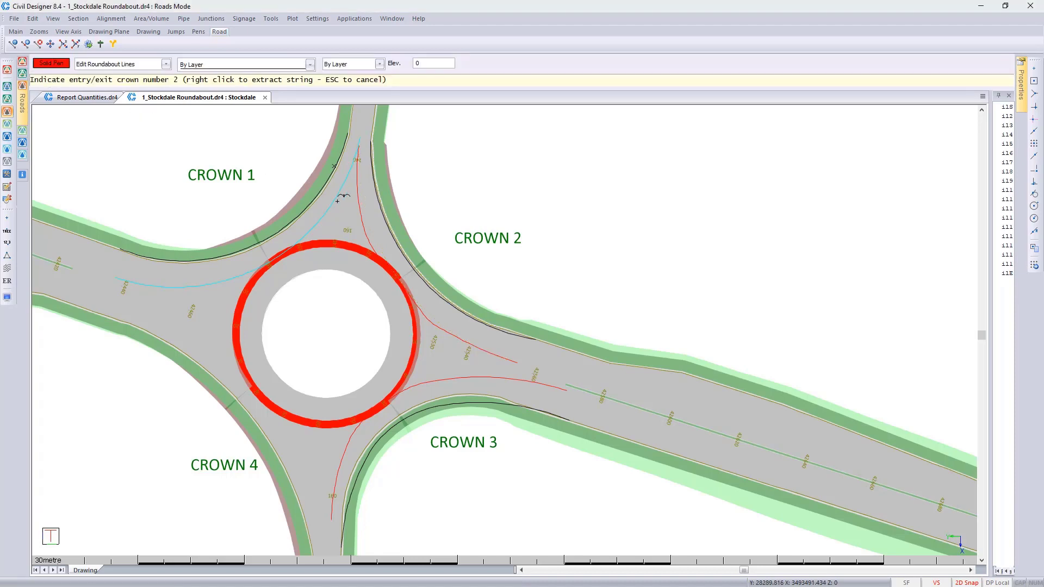
click(360, 219)
right_click(361, 220)
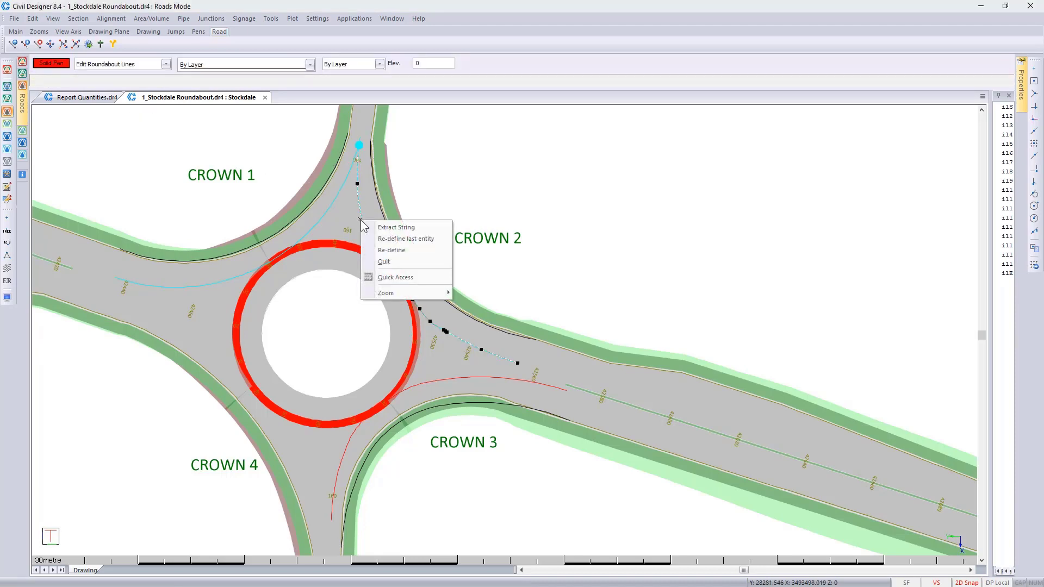
click(381, 227)
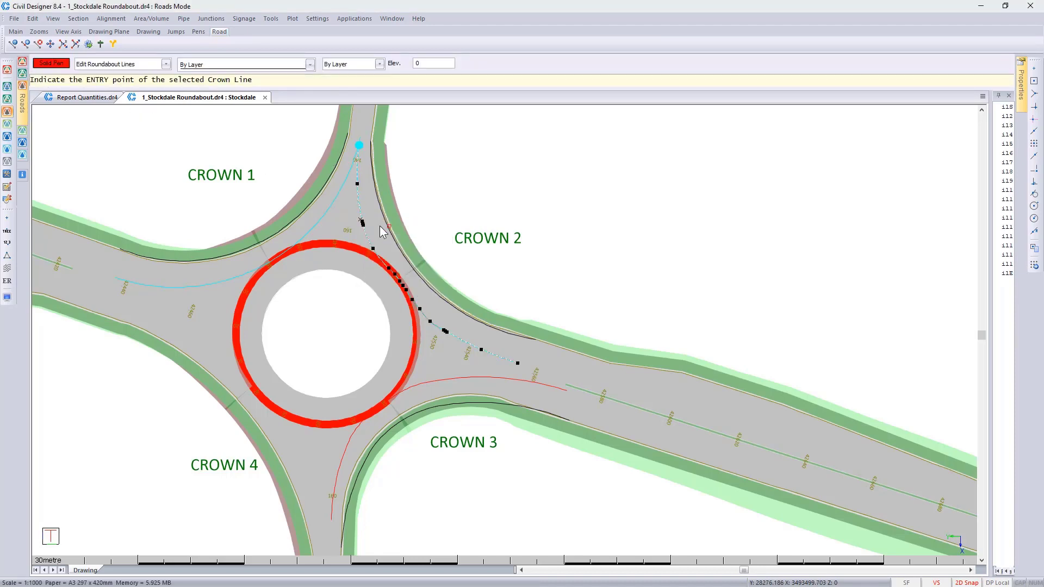
click(363, 143)
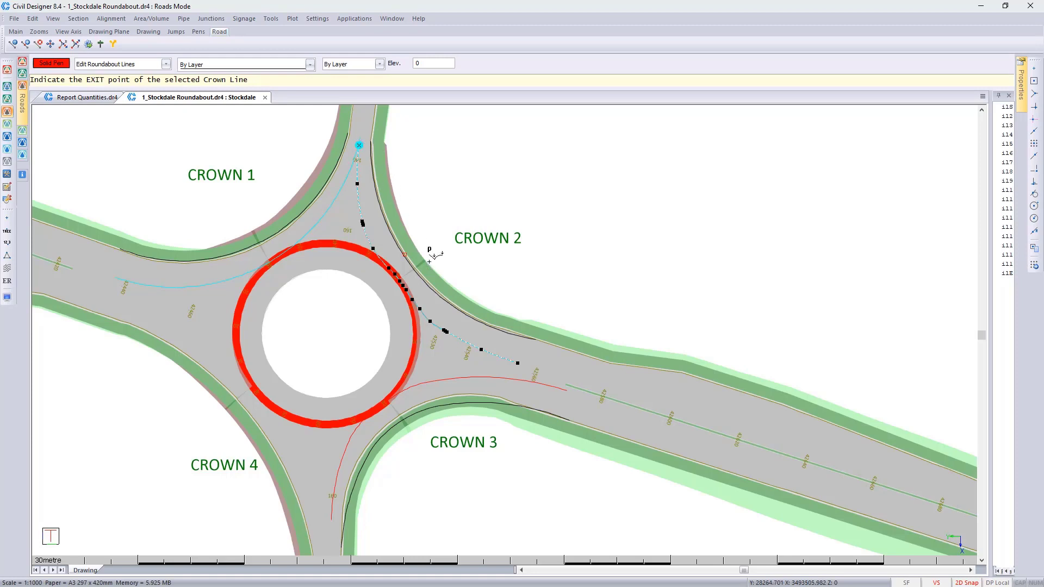
click(514, 357)
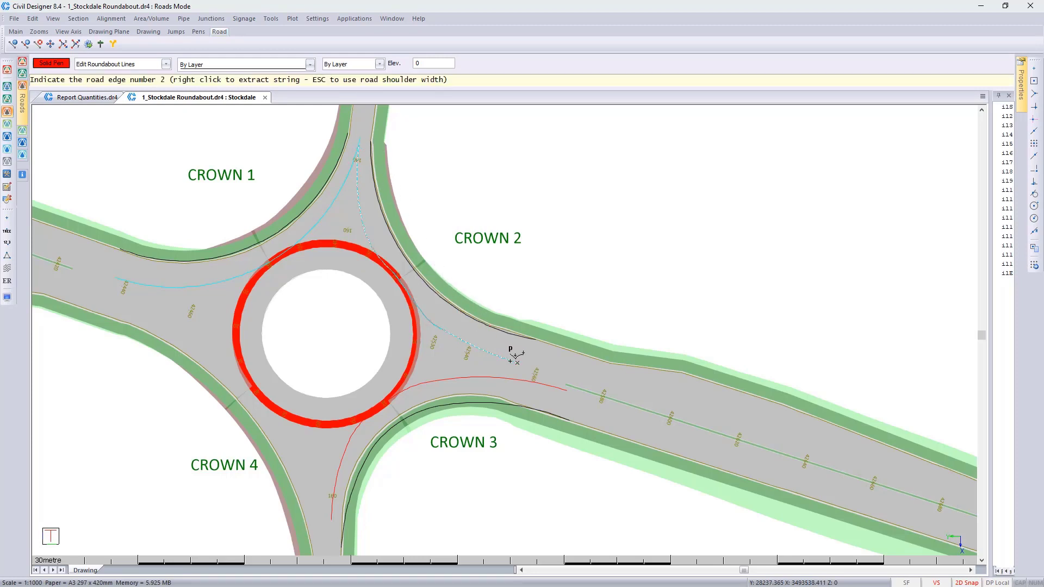
Step: Extract the black edge line beside CROWN 2 as road edge 2 and accept crown line 2
click(500, 332)
right_click(499, 331)
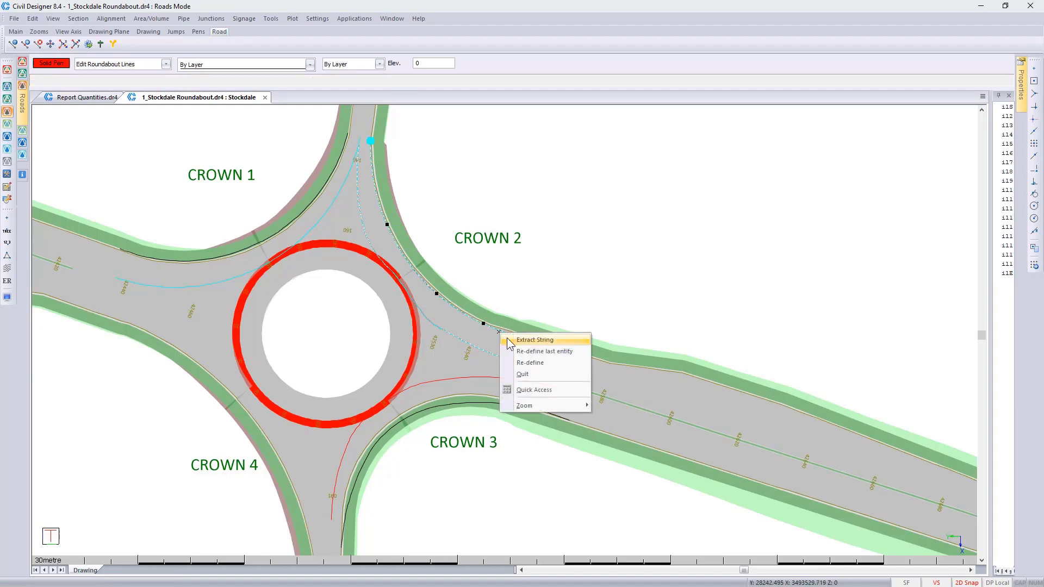
click(509, 341)
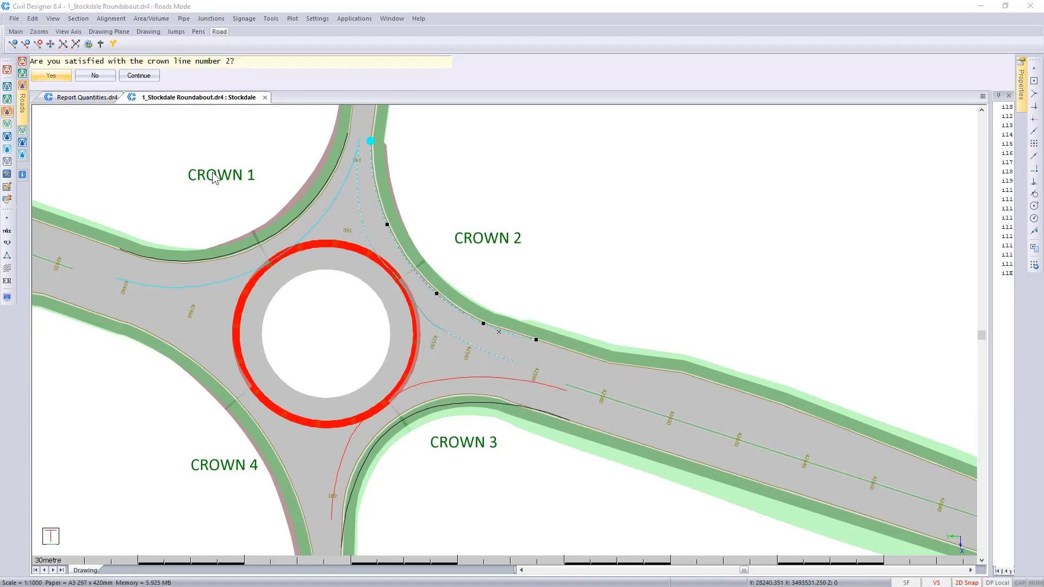
click(55, 75)
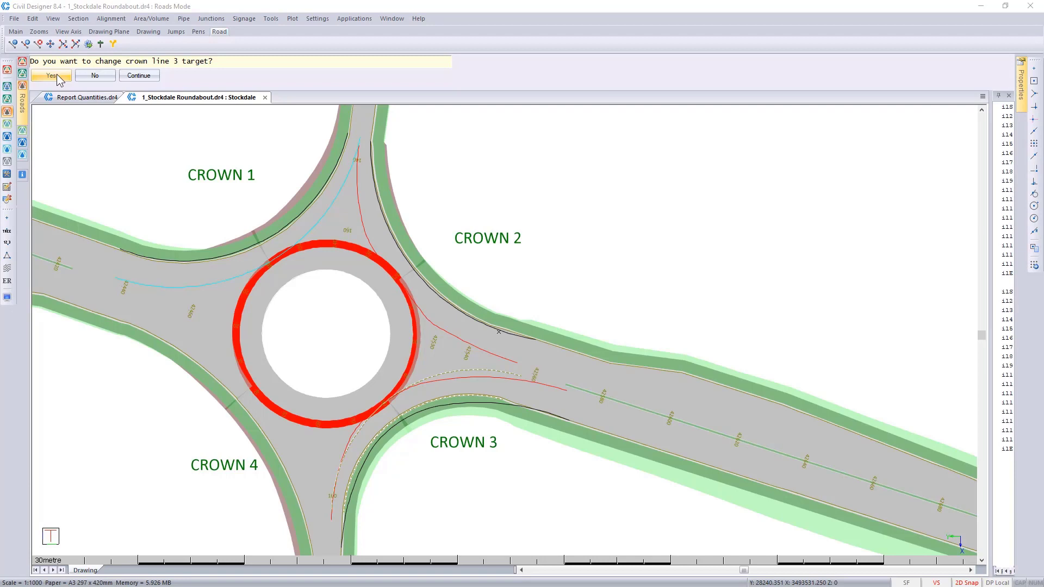
Step: Retarget crown line 3 to the full red line by CROWN 3, entering between CROWN 2 and CROWN 3 and exiting between CROWN 3 and CROWN 4
click(53, 76)
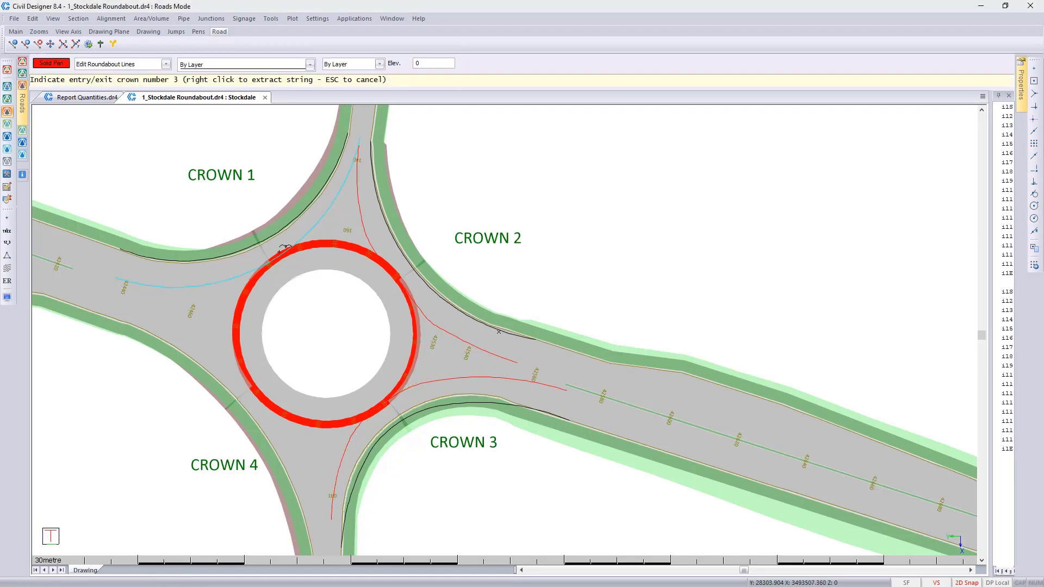
click(476, 376)
click(426, 384)
right_click(425, 385)
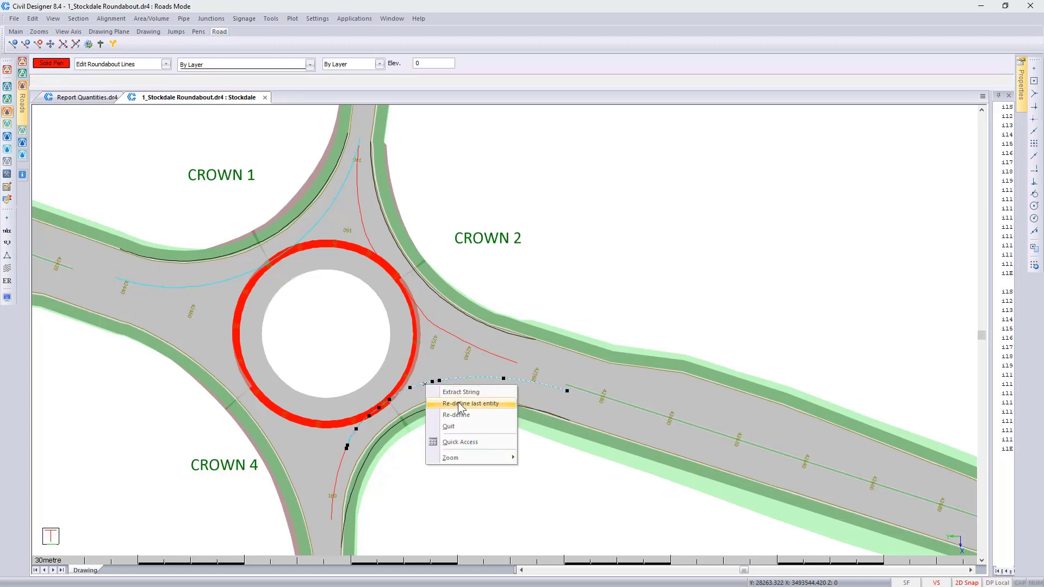
click(461, 404)
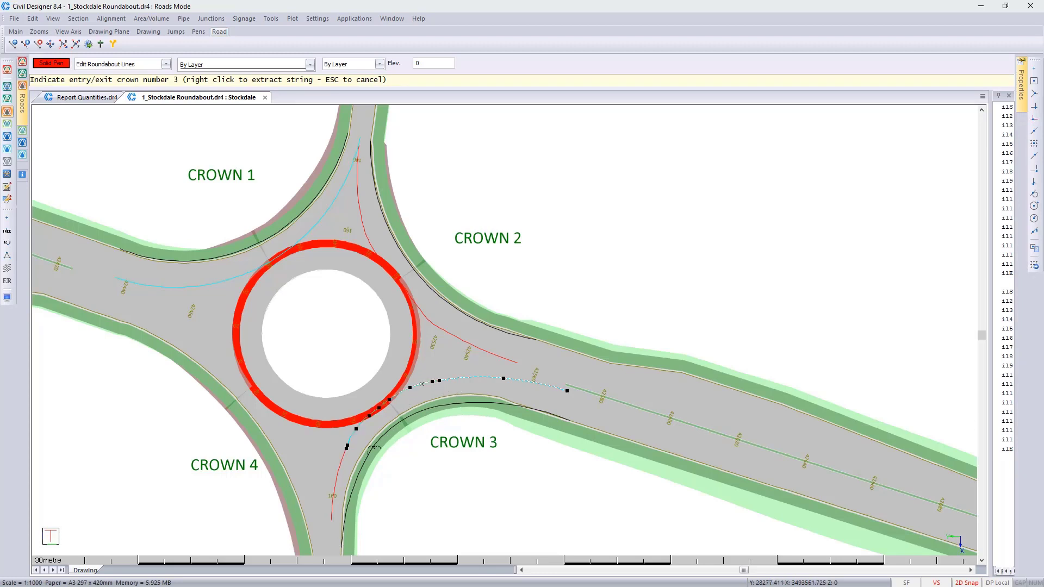
click(341, 464)
right_click(341, 465)
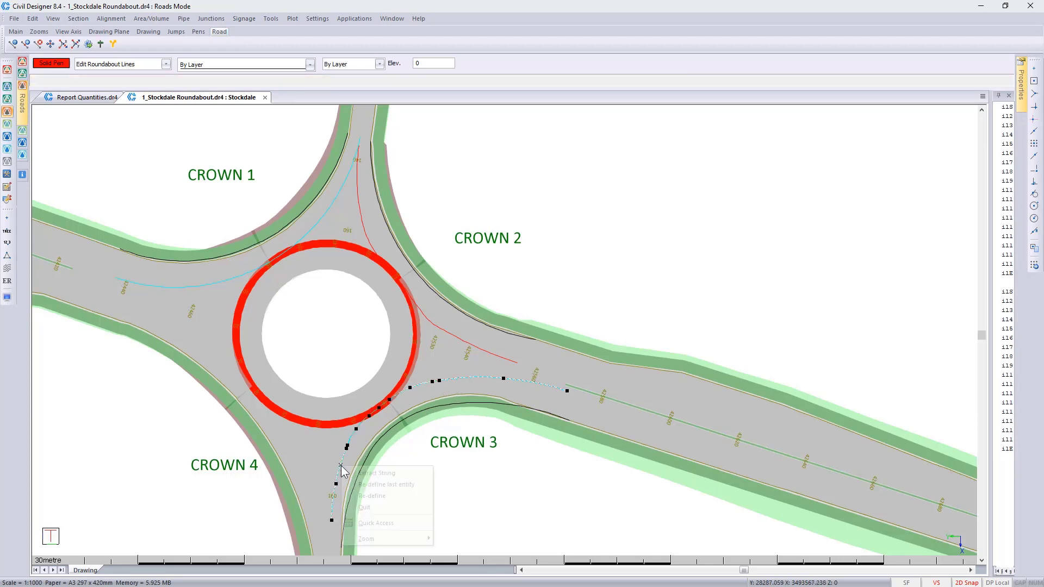
click(376, 473)
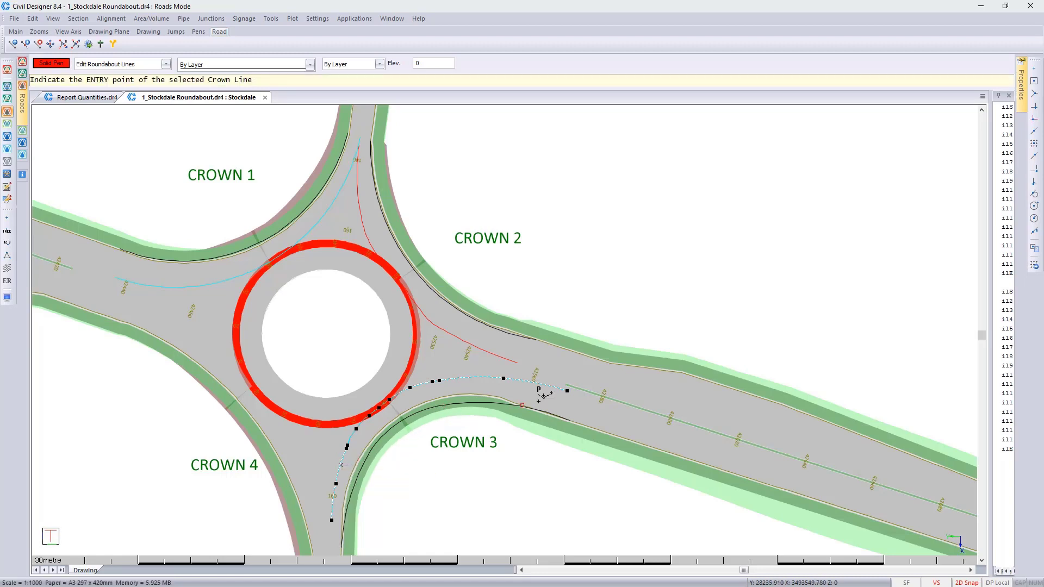
click(568, 390)
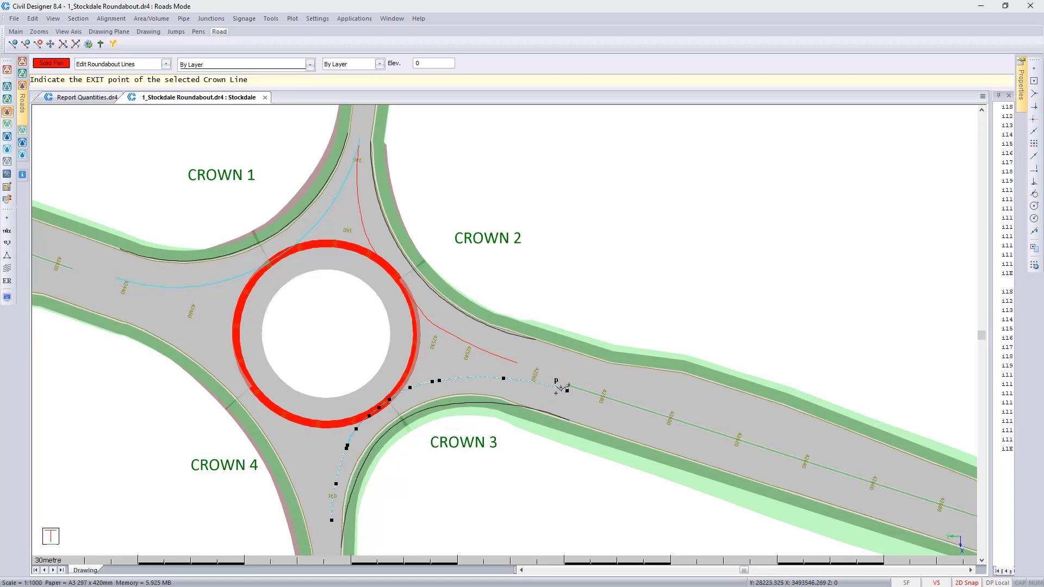
click(335, 506)
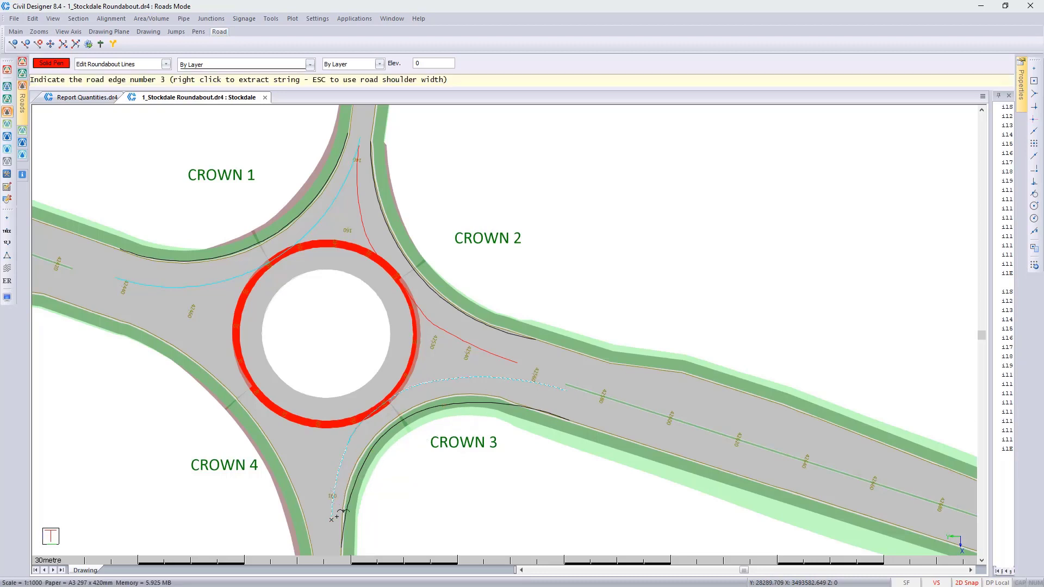
Step: Extract the black edge line beside CROWN 3 as road edge 3, accept crown line 3, and keep crown line 4's target
click(354, 488)
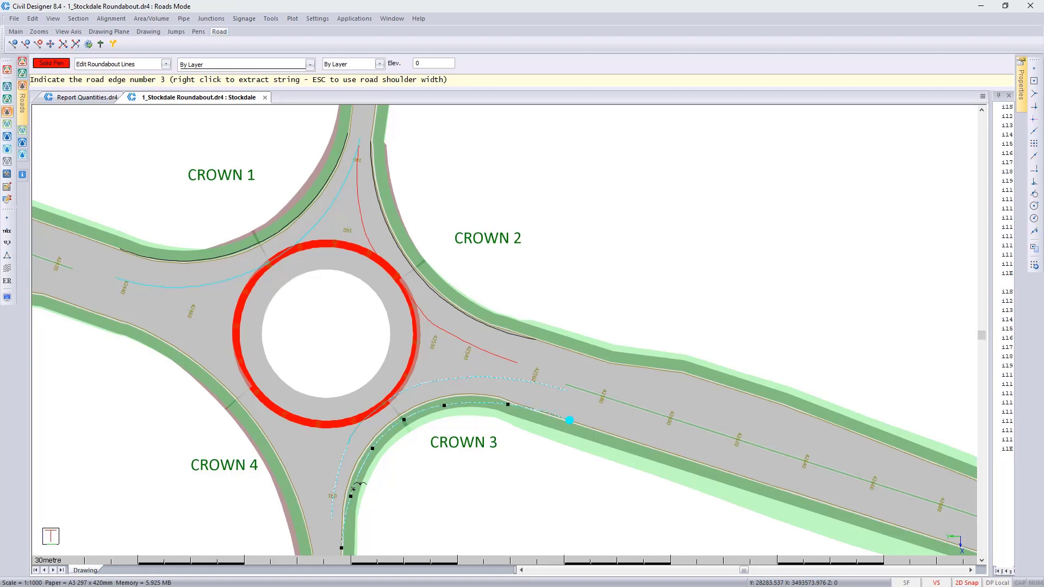
right_click(353, 489)
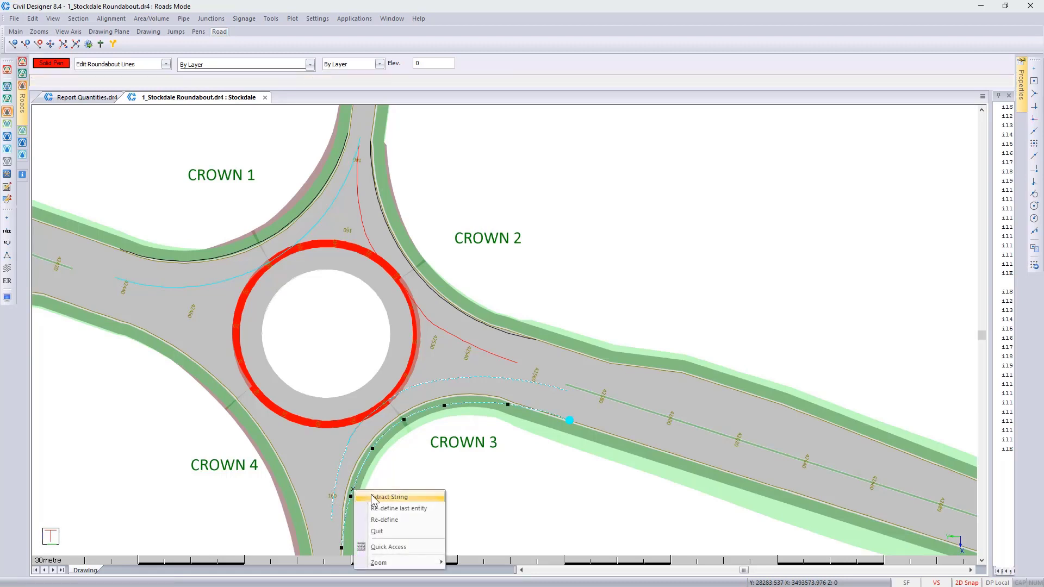
click(374, 497)
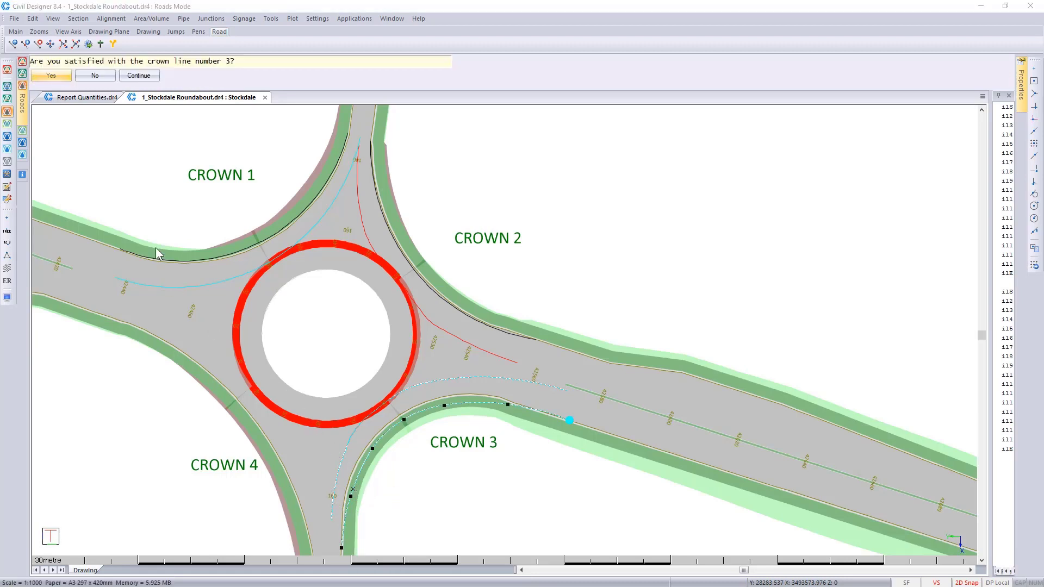
click(52, 77)
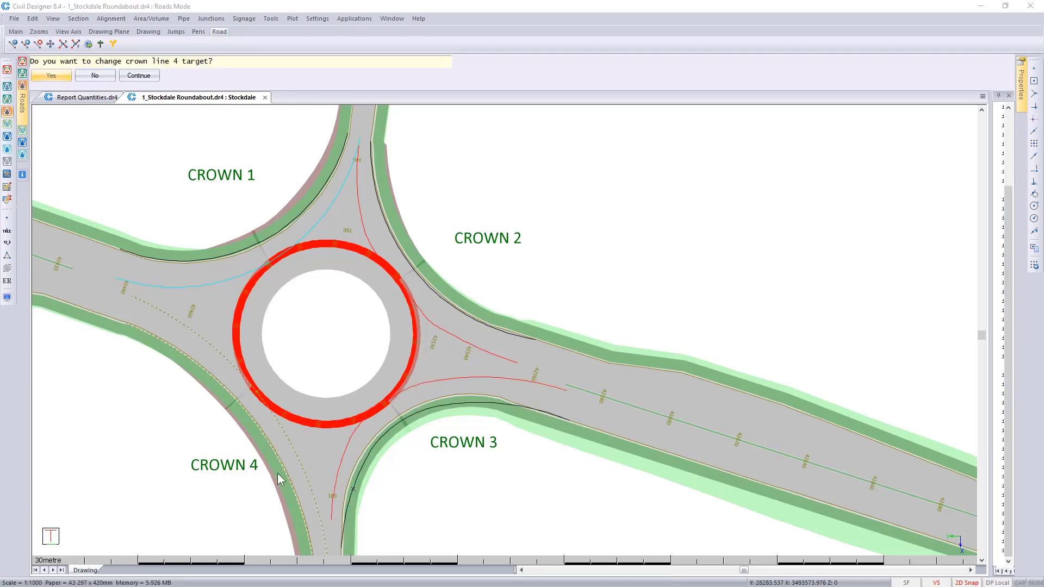
click(95, 76)
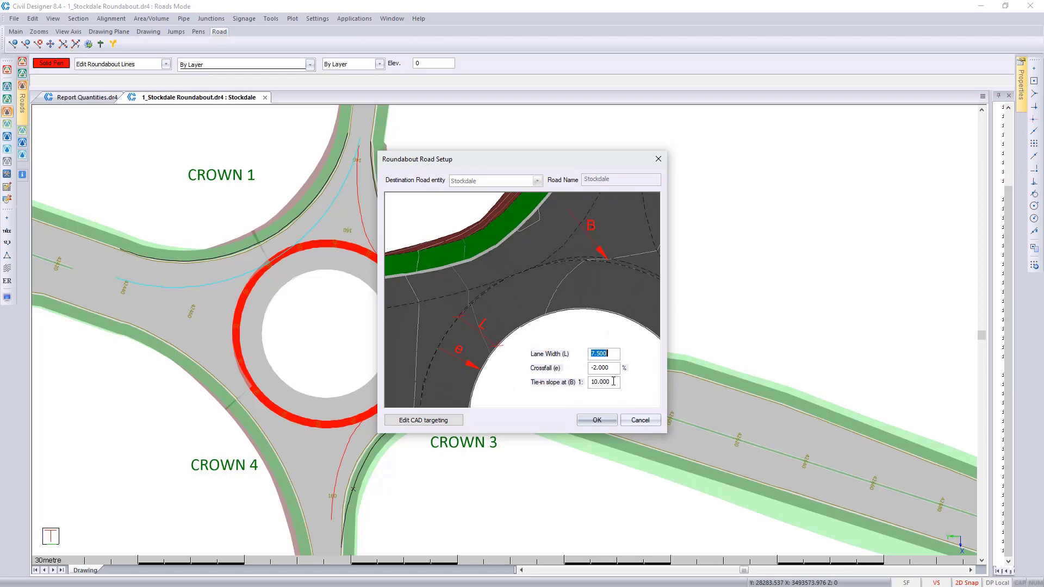
Step: Accept the roundabout road setup and limit the roundabout editor's displayed string lines to the first, red string
click(602, 421)
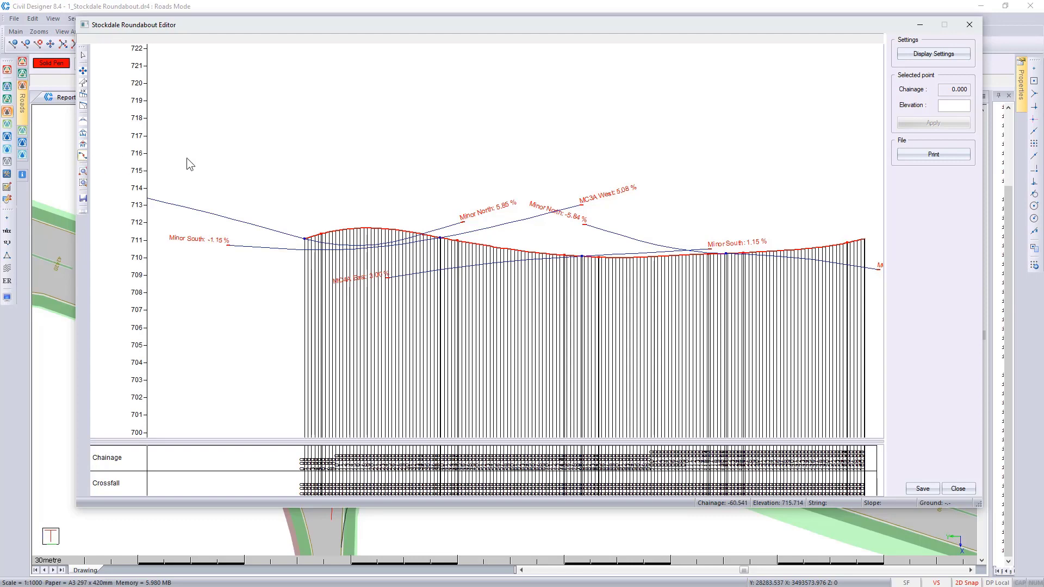
click(903, 58)
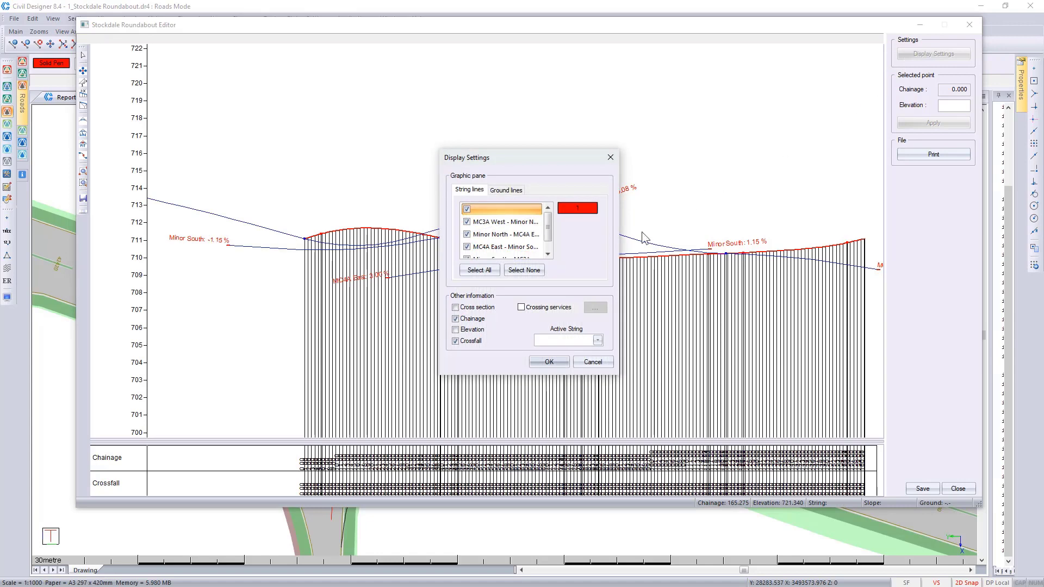
click(524, 270)
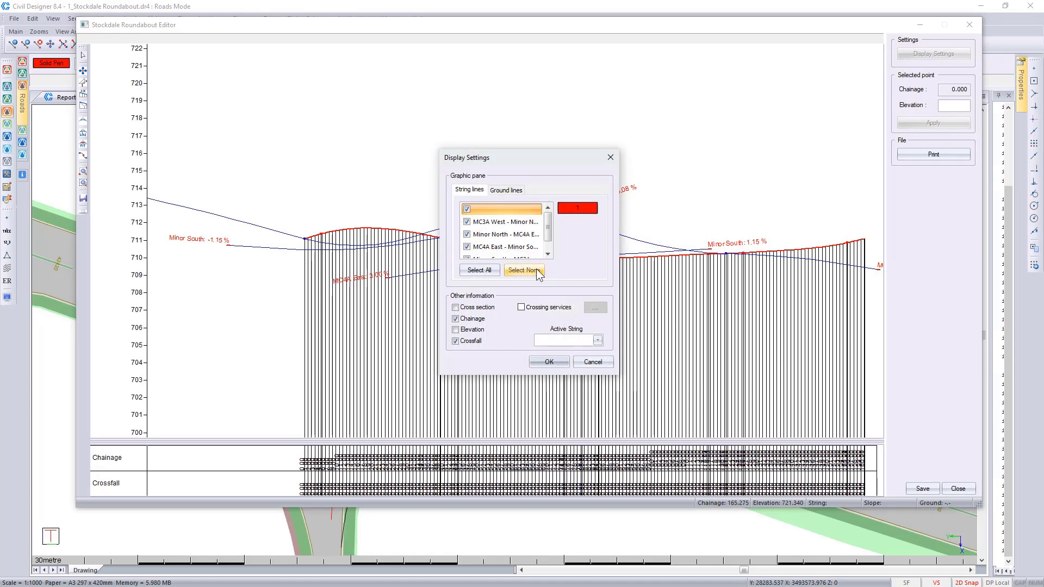
click(466, 209)
click(550, 362)
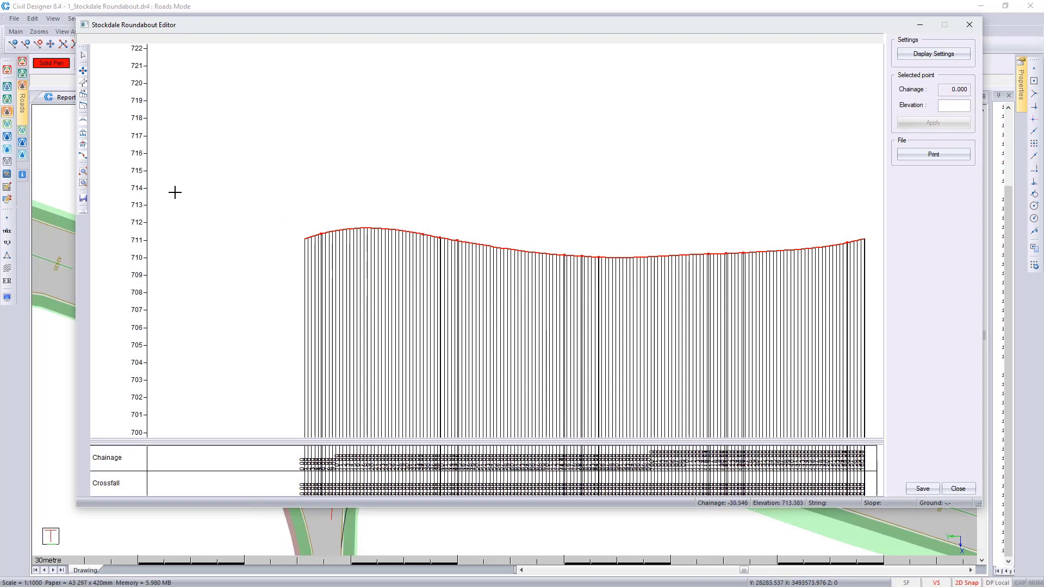
Step: Try to apply a spline to the roundabout string from chainage 18 to 89 through a point between them
click(84, 159)
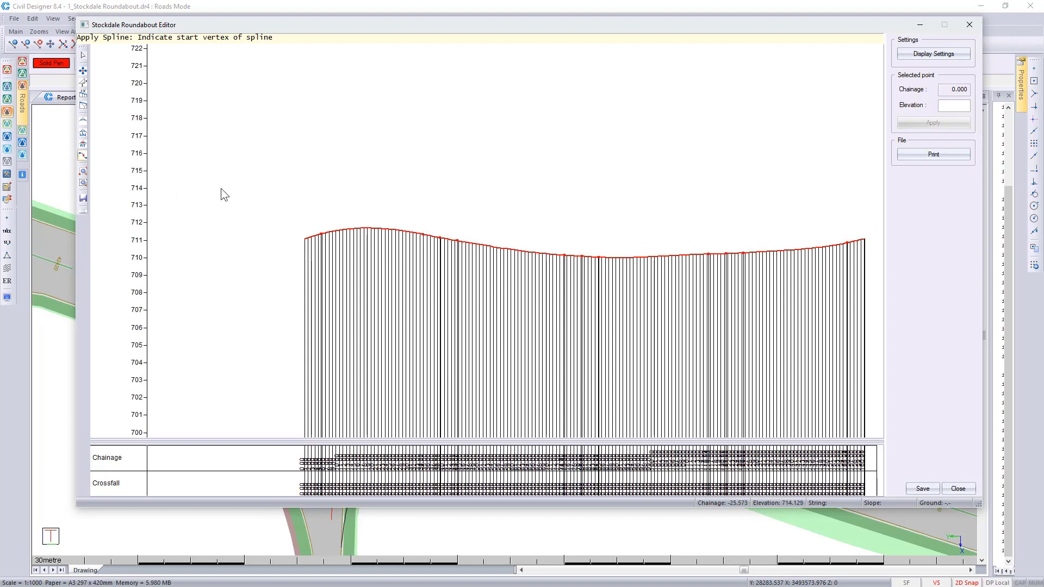
click(367, 230)
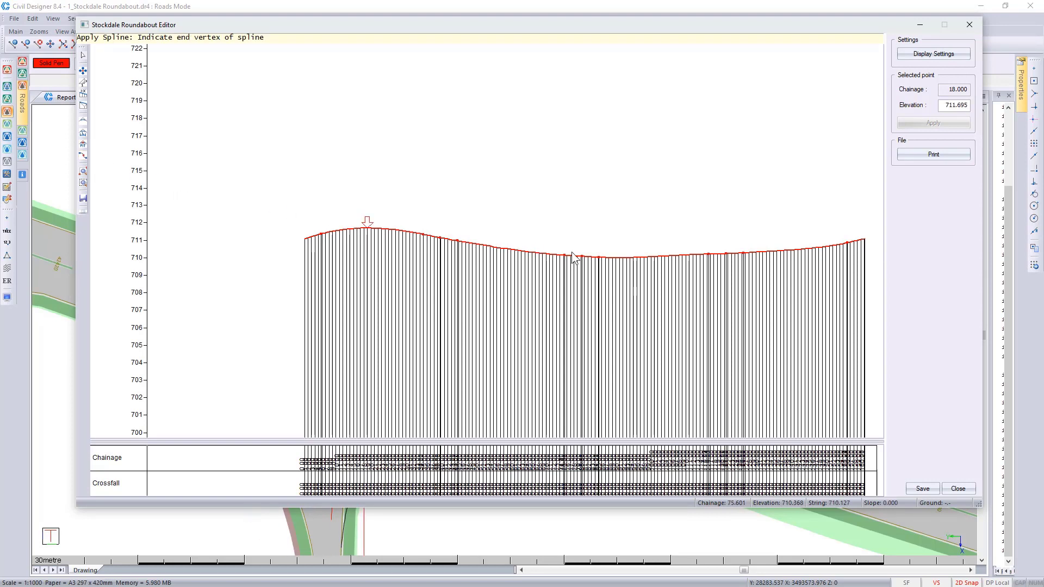
click(615, 262)
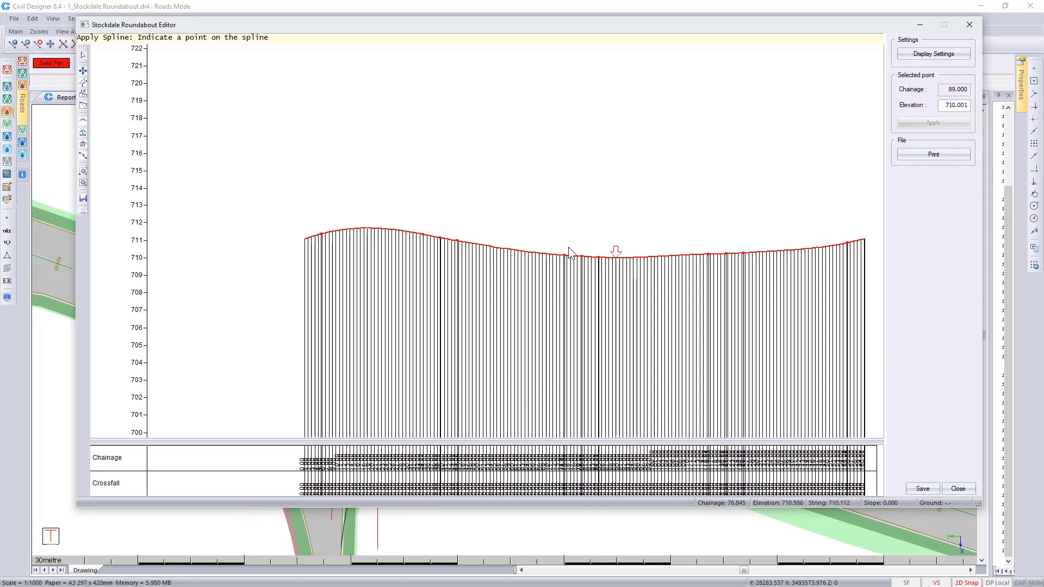
click(482, 246)
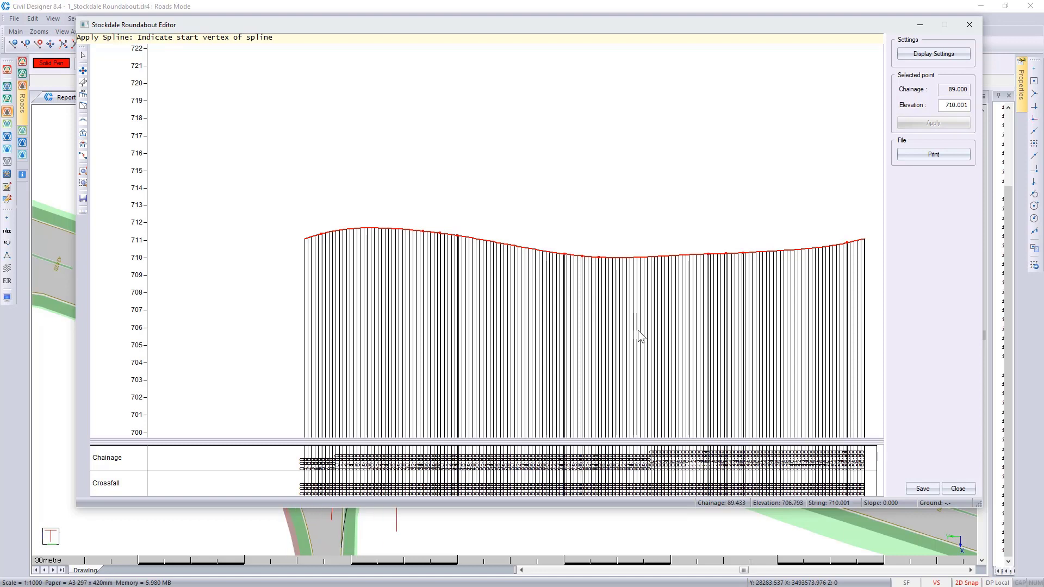
Step: Close the roundabout editor without saving and extract ground cross sections from surface 1 NGL to Layer 1, chainage 0 to 160.211, 20 wide each side
click(957, 488)
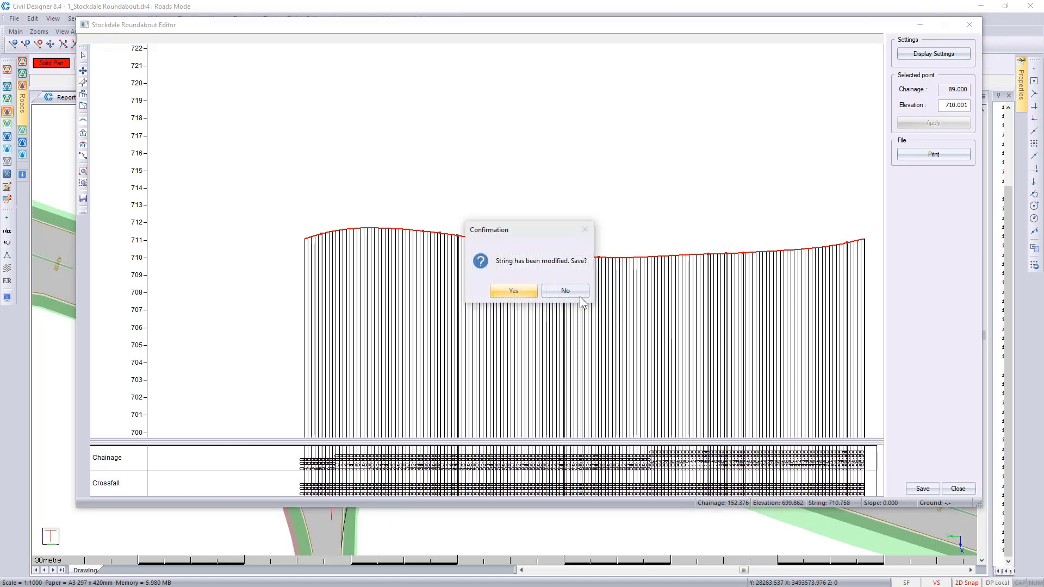
click(563, 291)
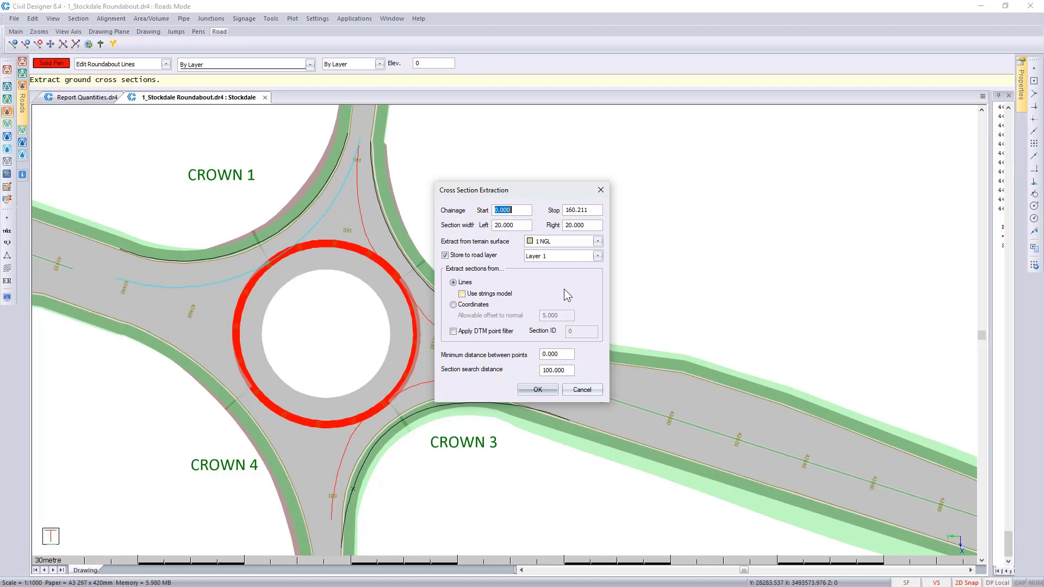
click(544, 389)
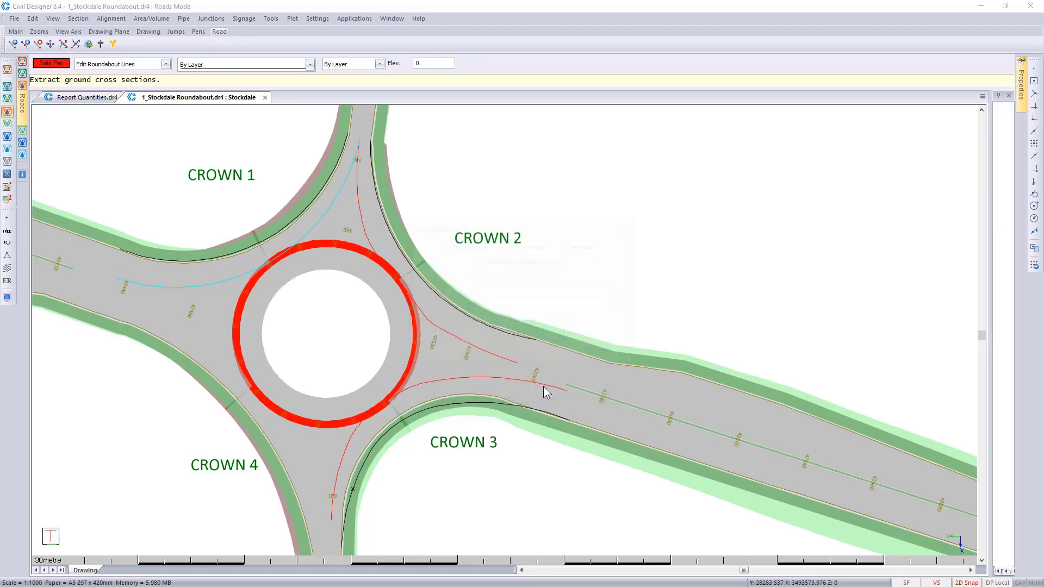
click(609, 352)
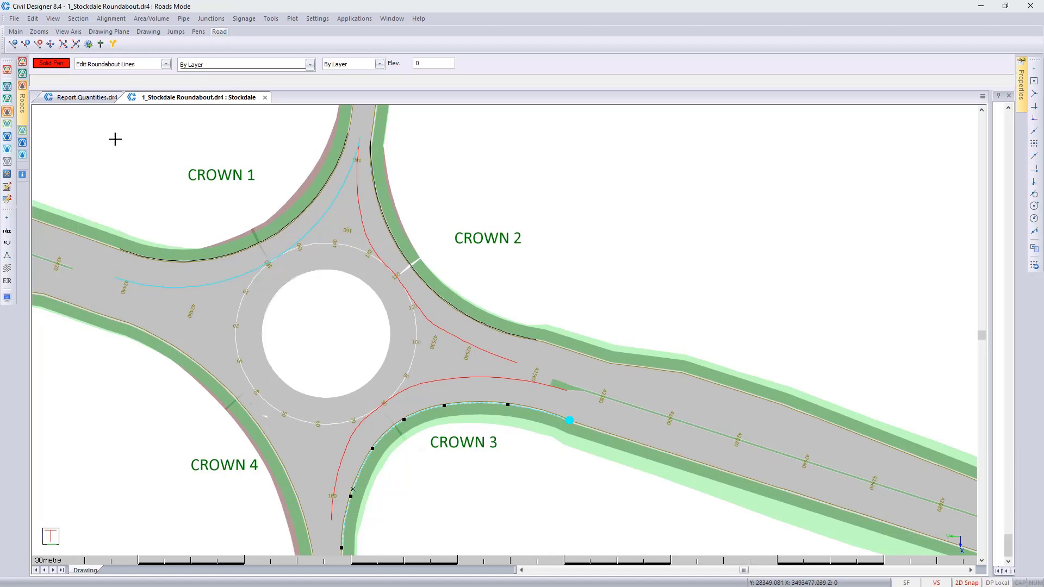
Step: Switch to the Report Quantities drawing and set Cambridge Place as its current road
click(81, 99)
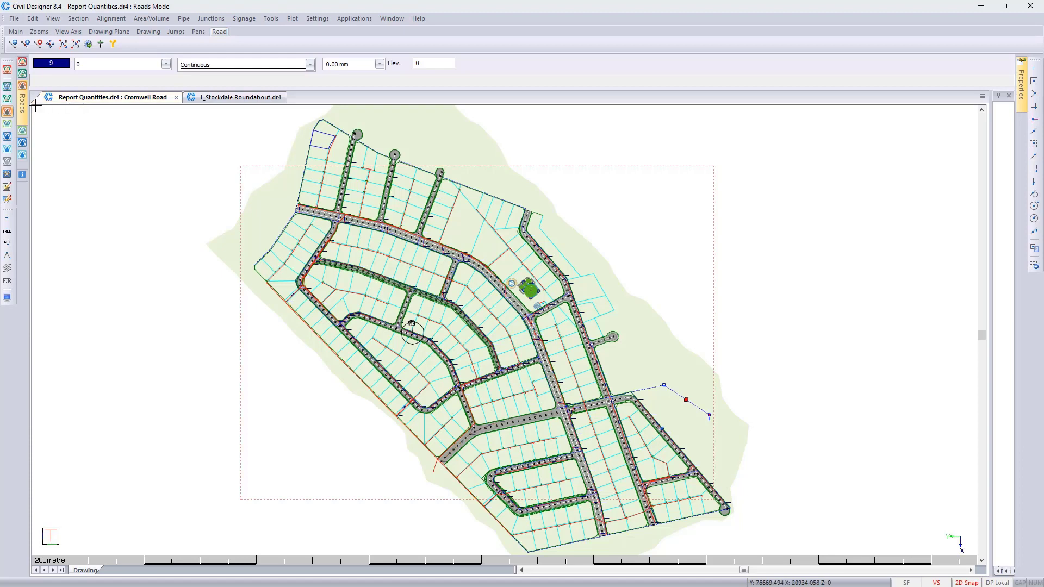
mouse_move(28, 103)
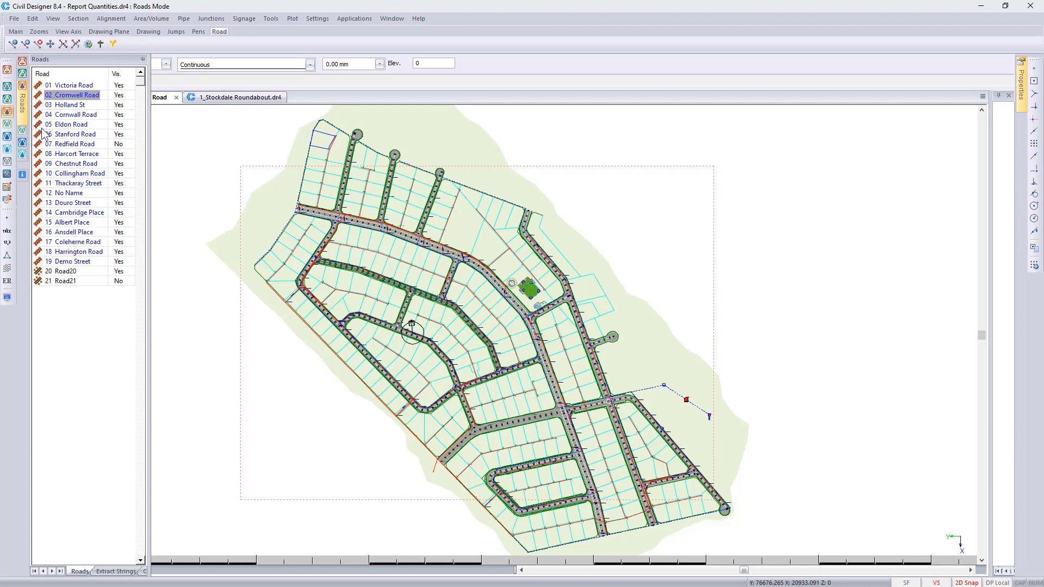
right_click(77, 201)
click(104, 207)
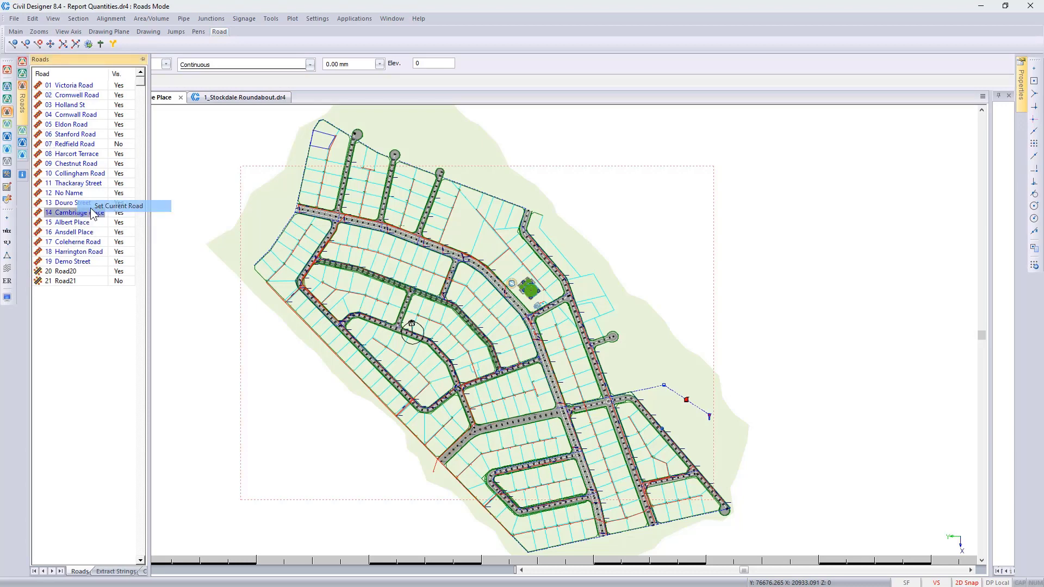
Step: Review the kerb groups available with Cambridge Place as the current road
click(269, 19)
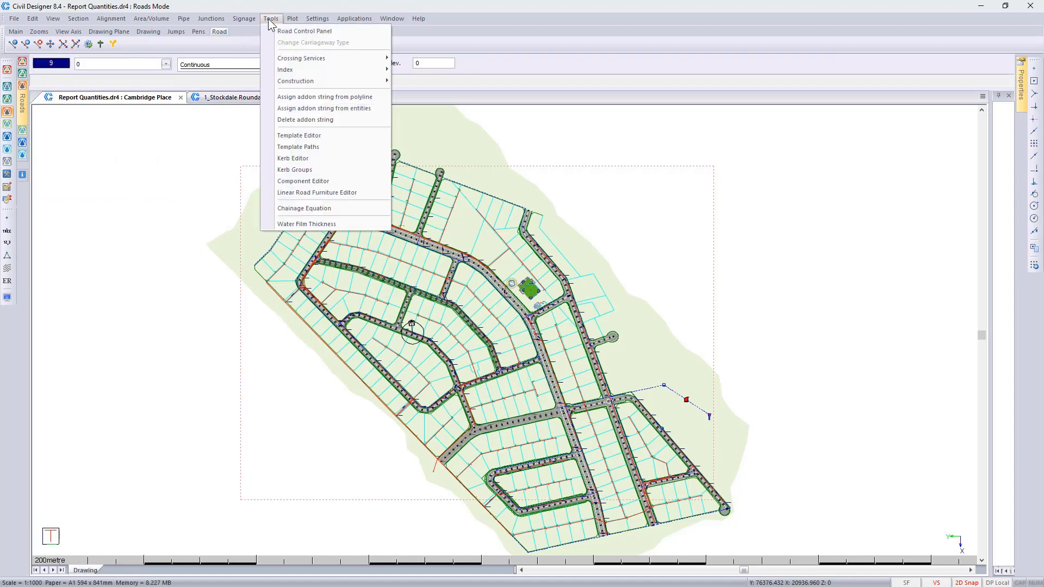
click(315, 169)
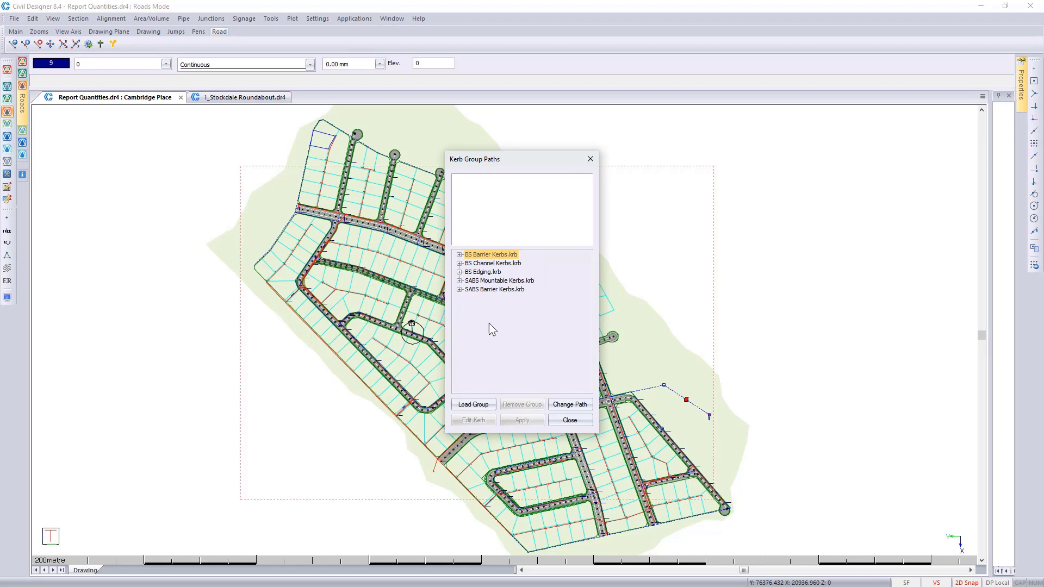
click(570, 421)
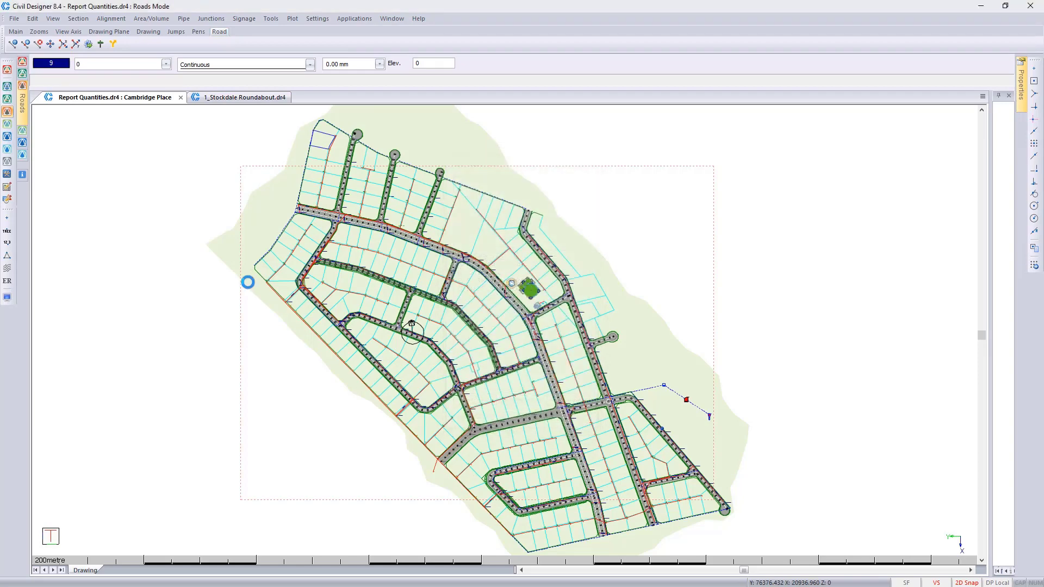
Step: Set Victoria Road as the current road and open its kerb groups
mouse_move(22, 117)
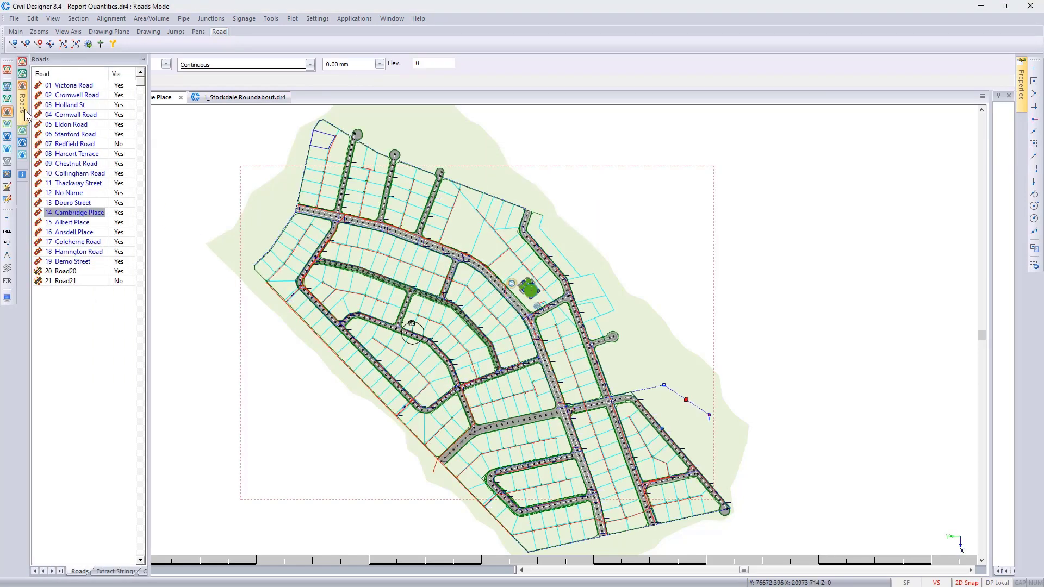
right_click(74, 88)
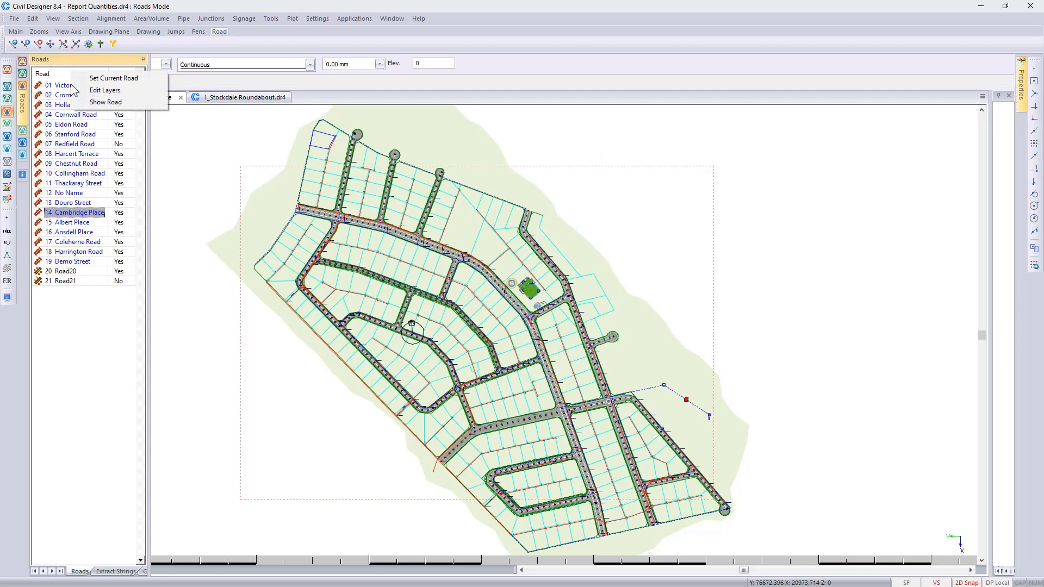
click(103, 79)
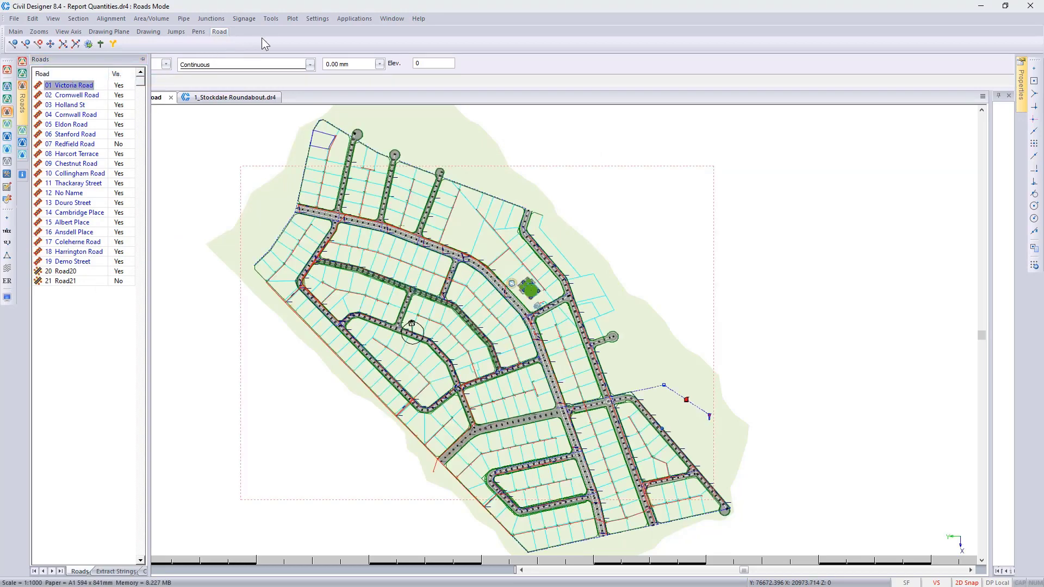
click(270, 18)
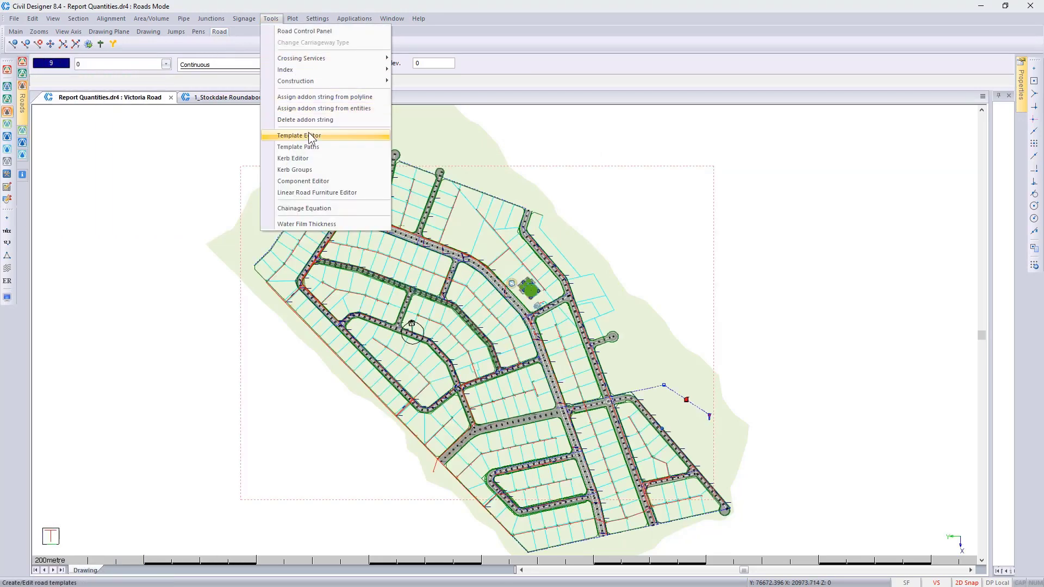
click(320, 170)
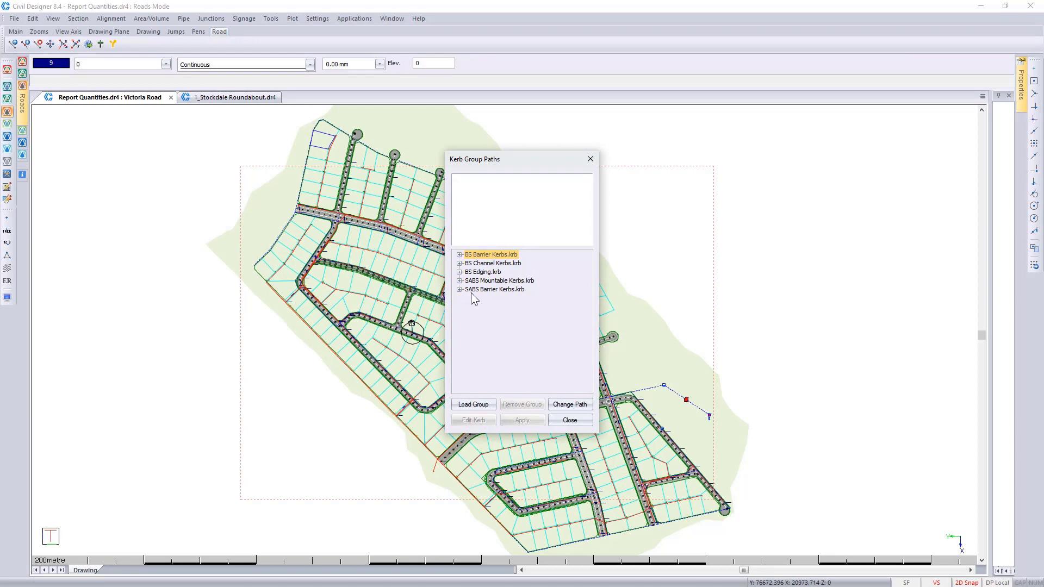
Step: Load the Combination kerbs.krb library from the Vanstone Kerbs folder under Examples > Kerbs and close the kerb groups
click(473, 405)
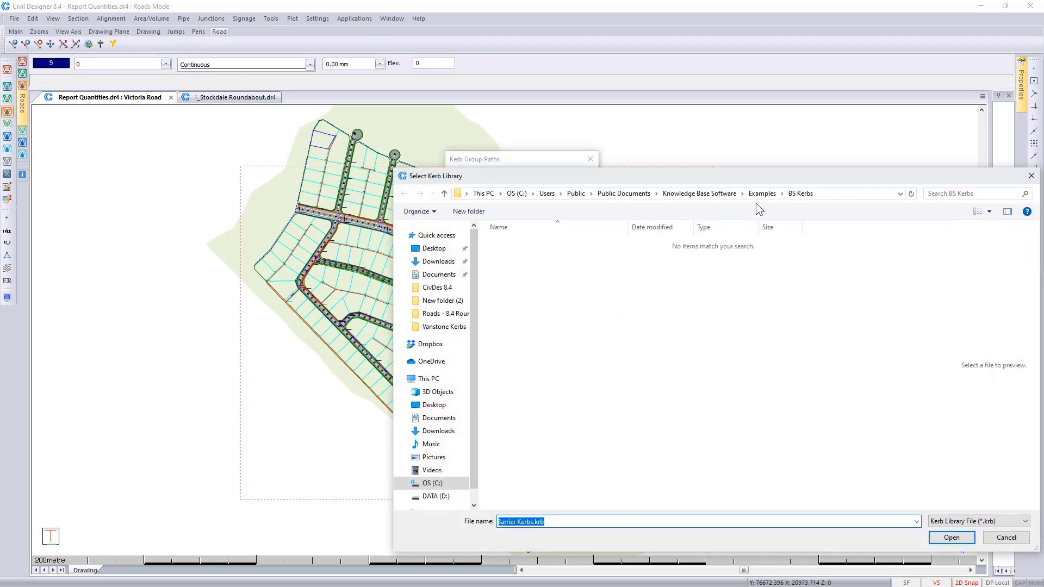
click(782, 193)
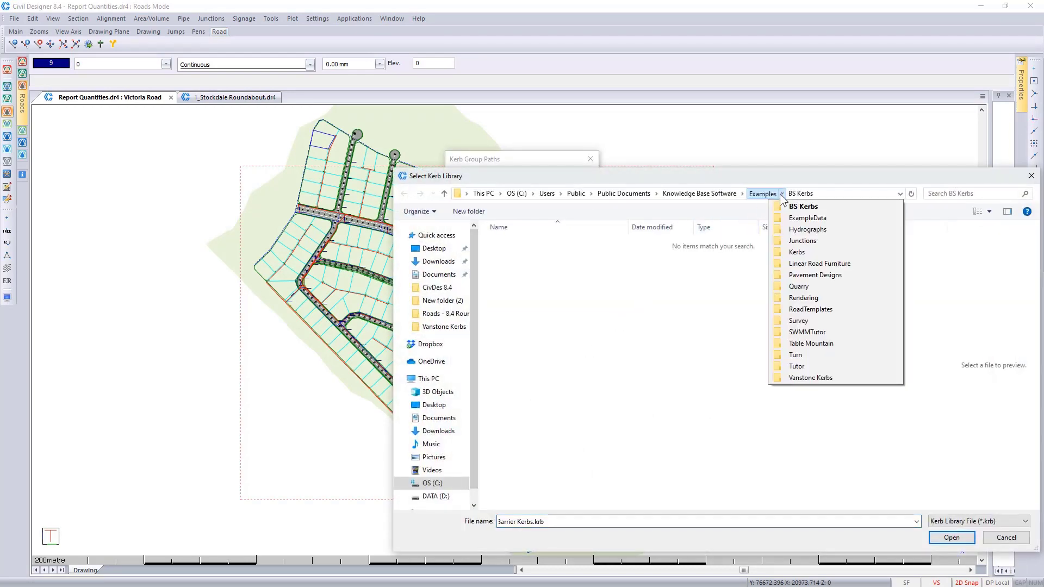
click(797, 253)
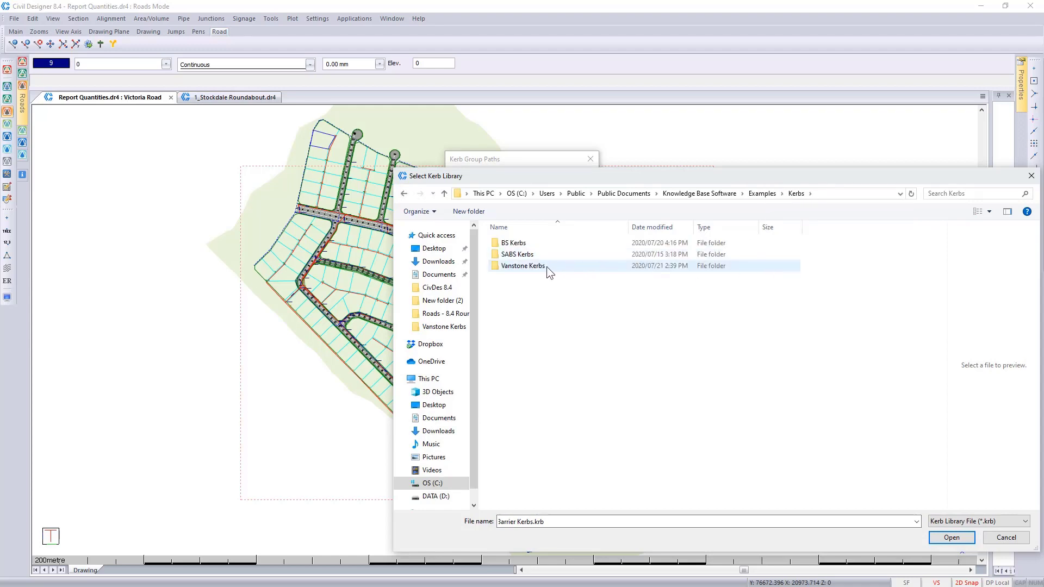
double_click(522, 266)
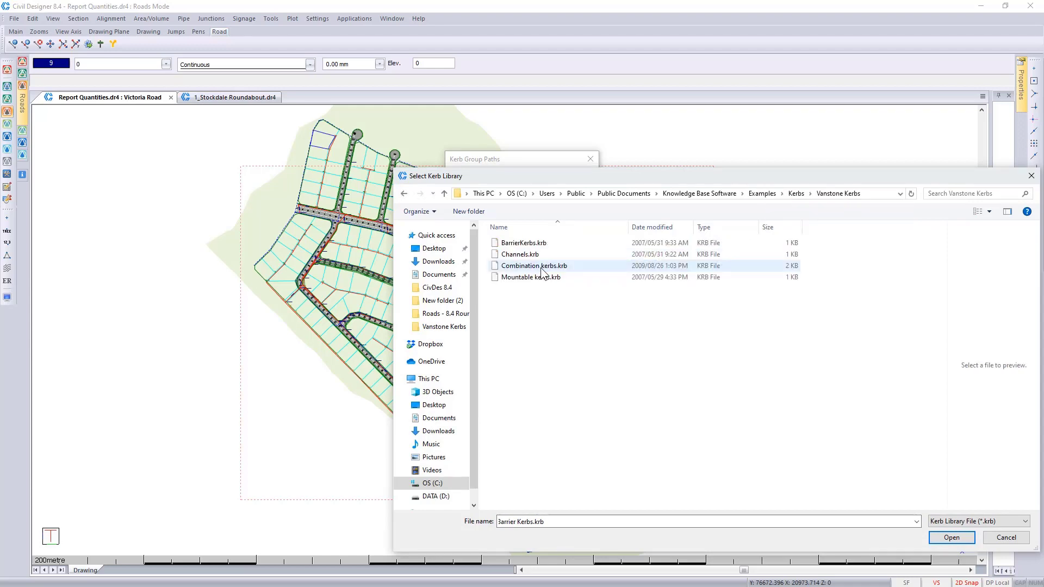
click(542, 266)
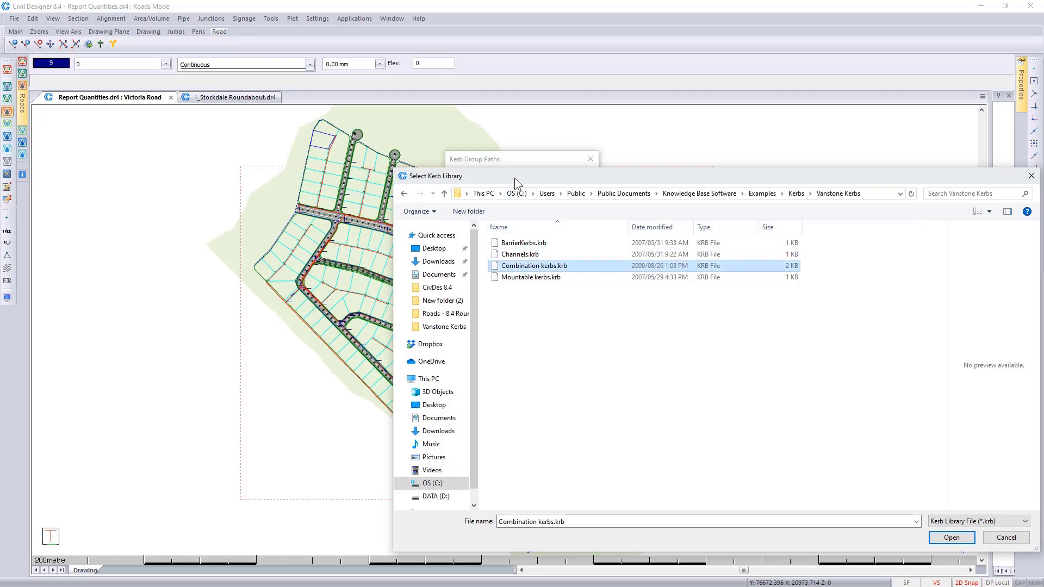
drag(514, 178, 455, 208)
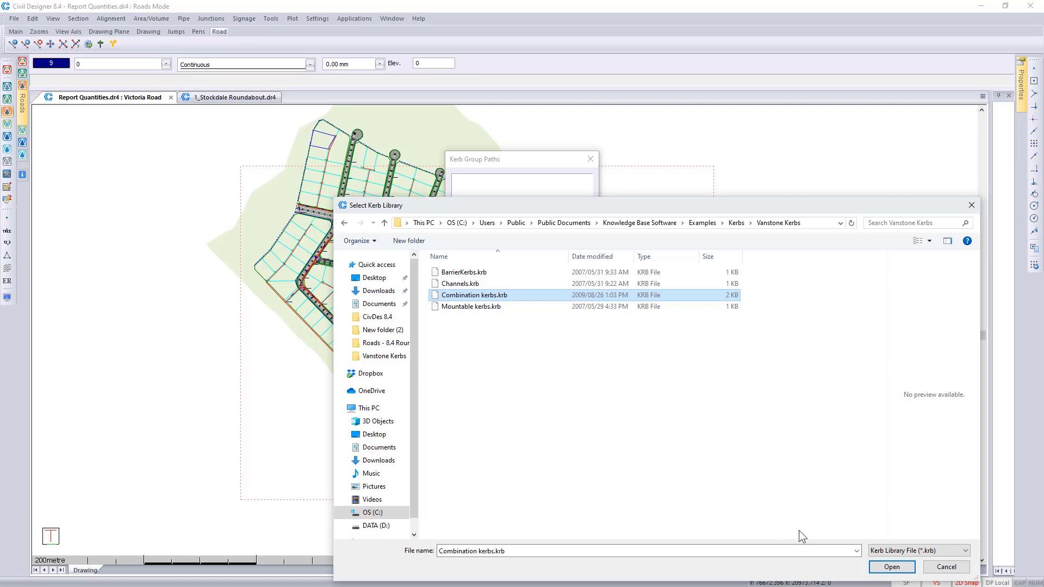
click(884, 564)
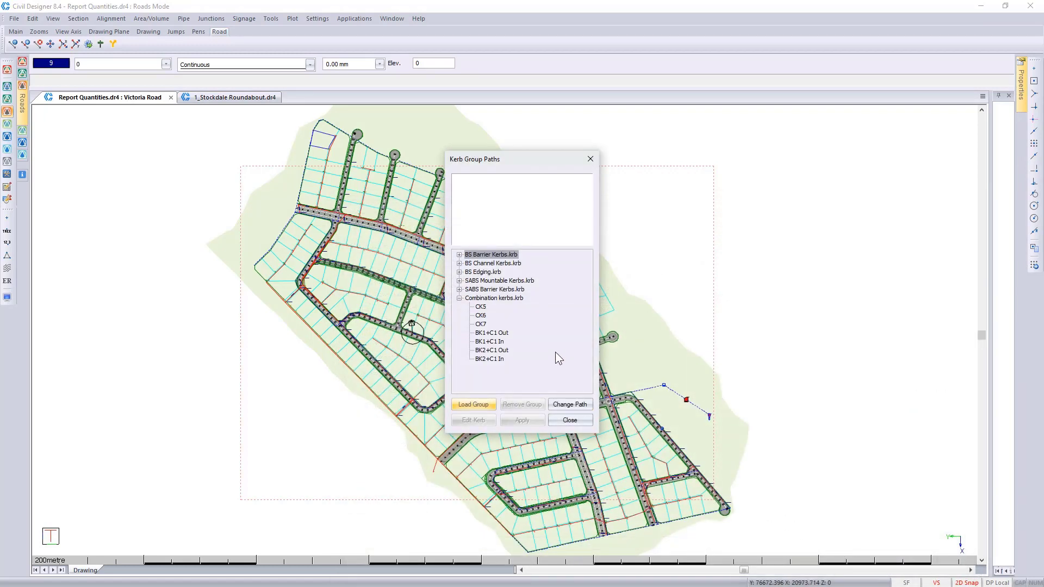
click(571, 419)
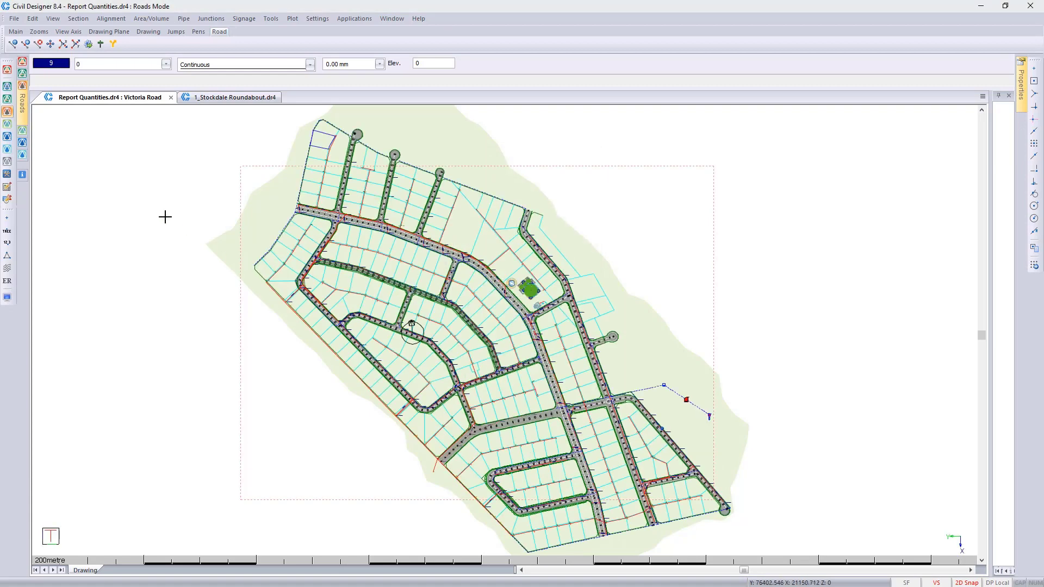
Step: Set Cambridge Place as the current road and review the kerb groups available to it
click(22, 123)
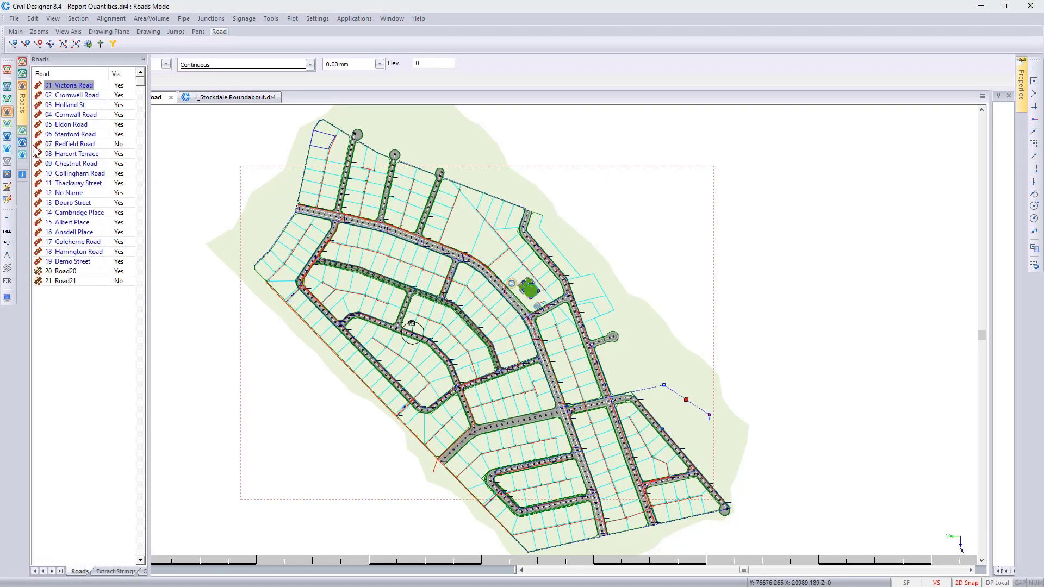
right_click(80, 217)
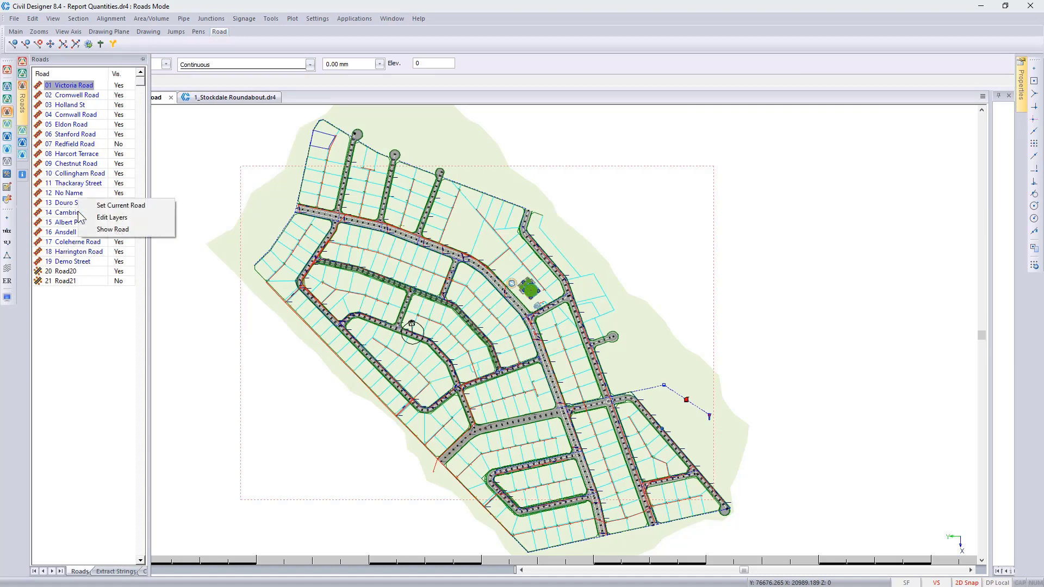
click(112, 206)
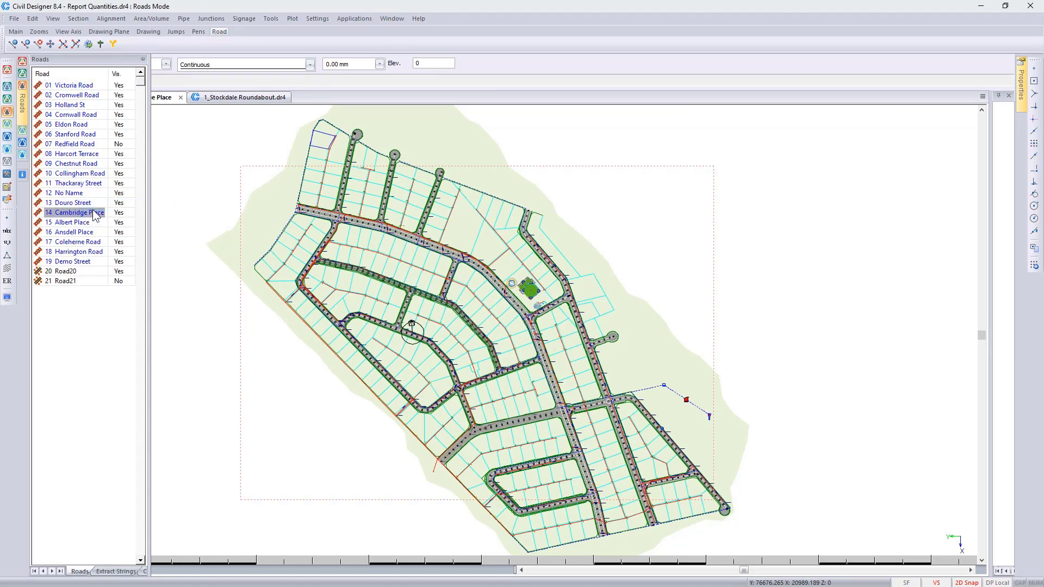
click(272, 19)
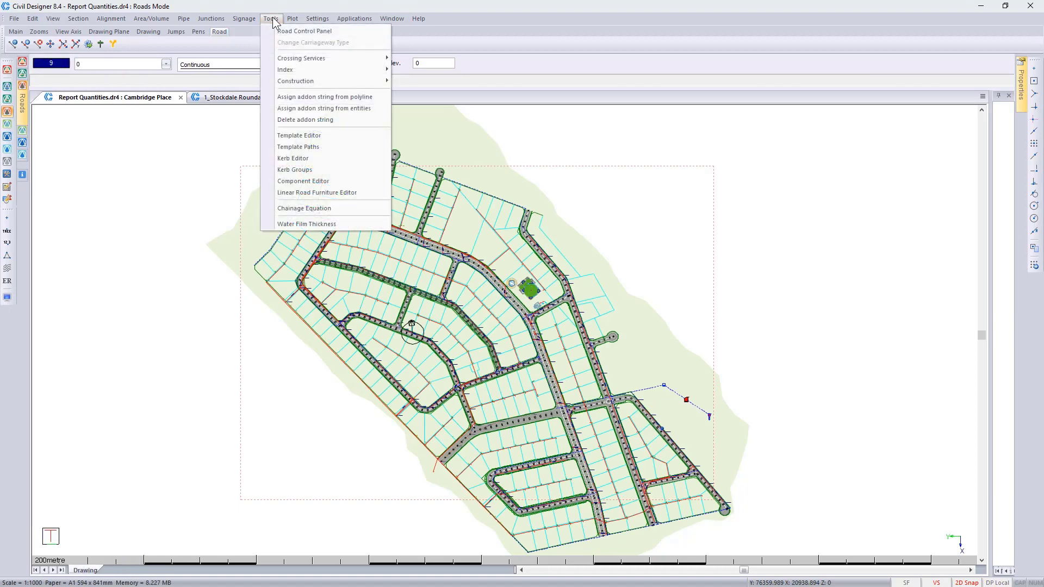
click(322, 169)
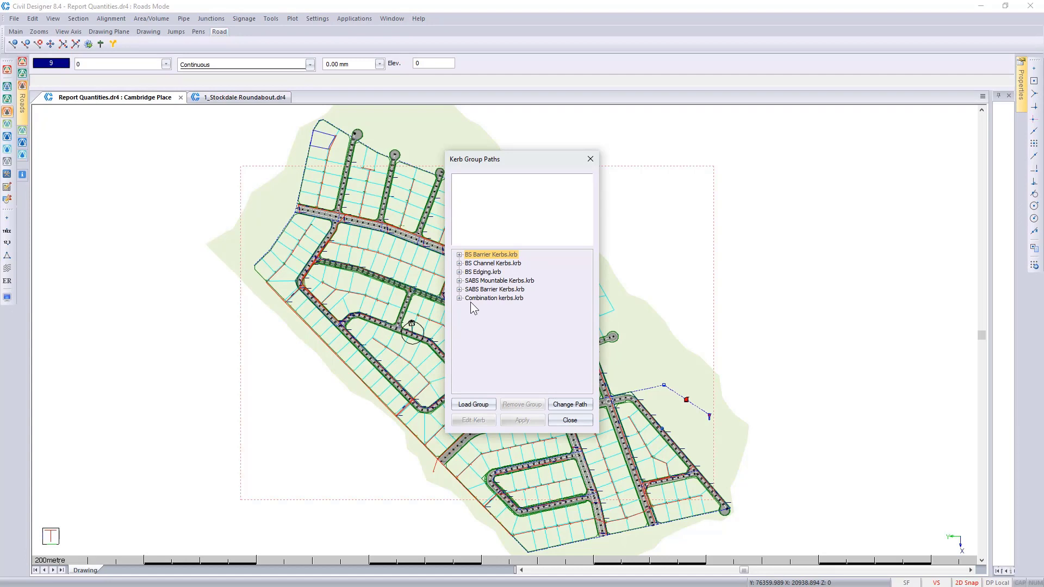
click(572, 419)
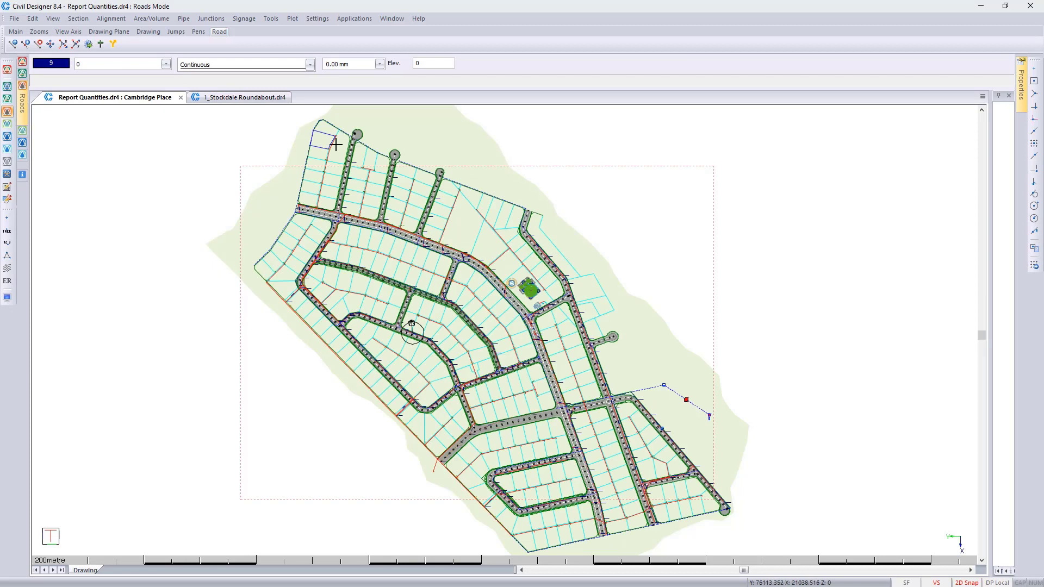
Step: Inspect the roadbed preparation option for masshaul volumes and view the roadbed definition in Roadbed COLTO.pdf
click(153, 20)
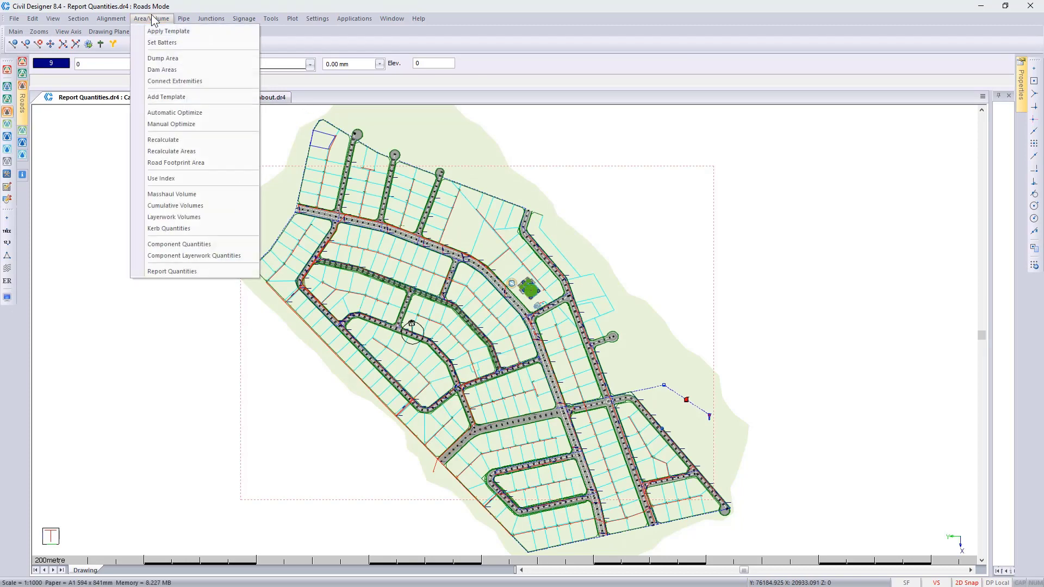
click(188, 193)
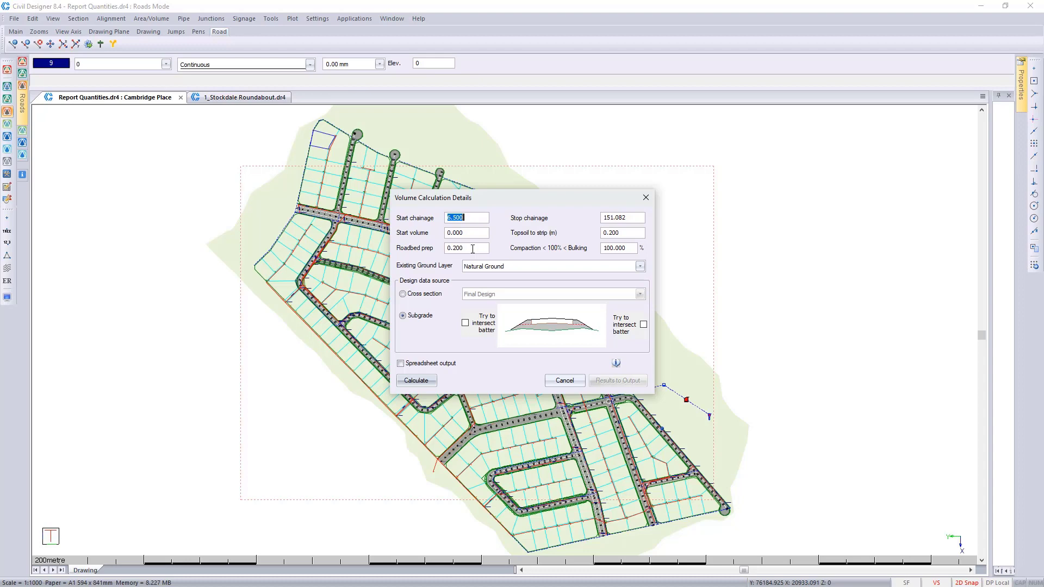
click(560, 380)
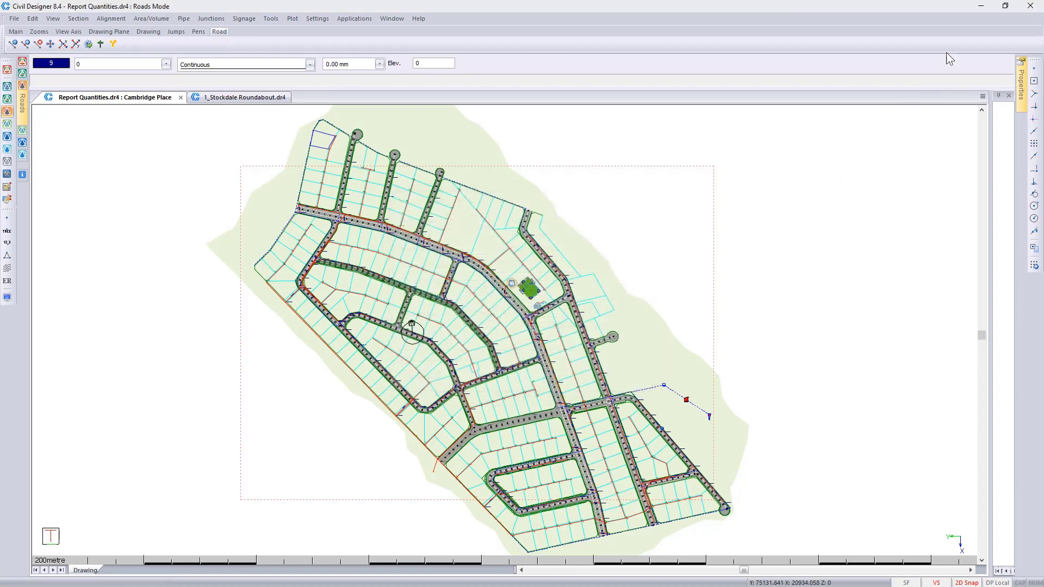
click(983, 8)
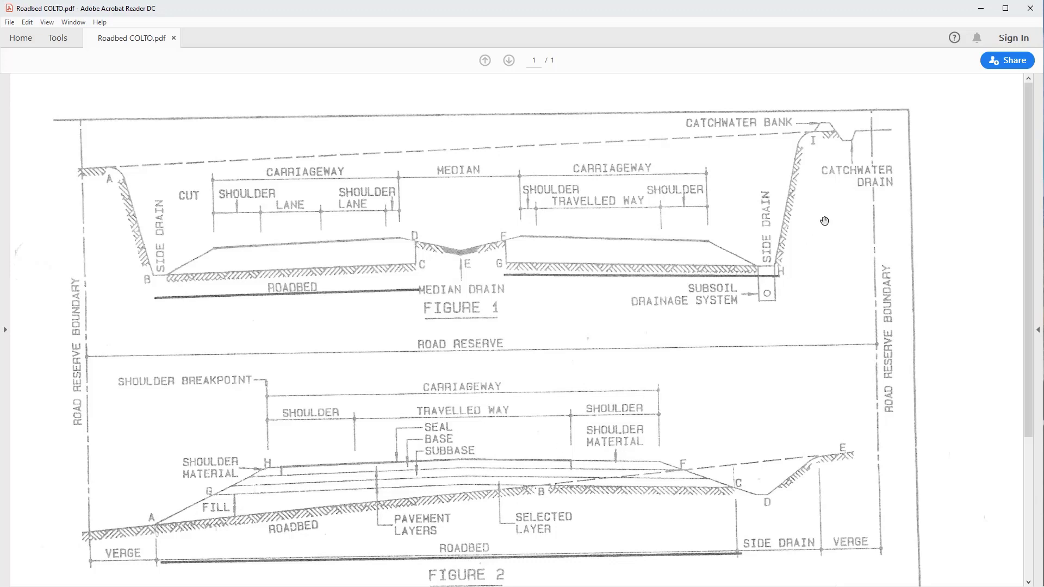
click(984, 10)
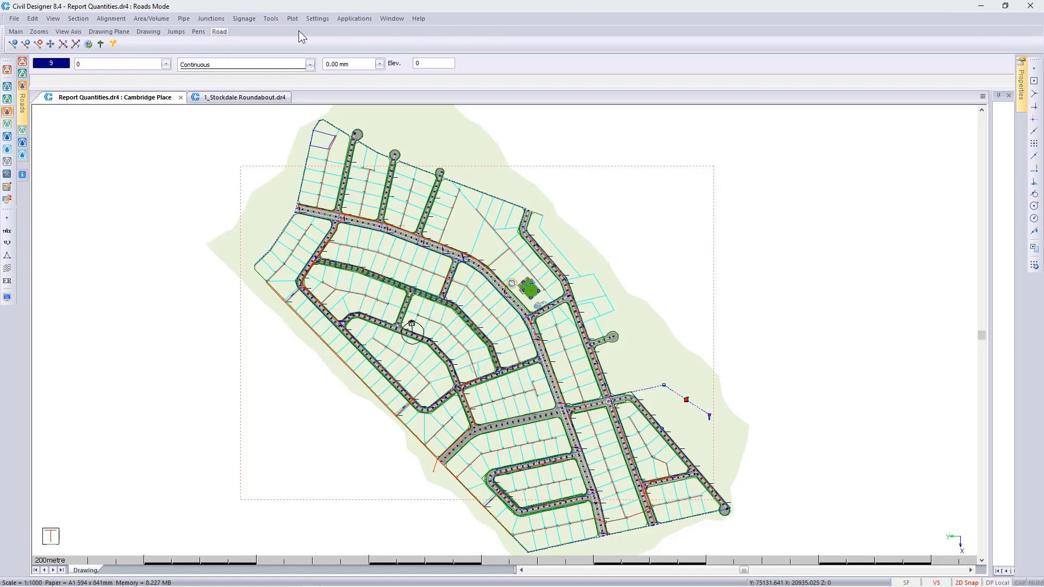
Step: Calculate masshaul volumes for Cambridge Place and its cul-de-sac from the Final Design cross section, and send the results to the output
click(148, 19)
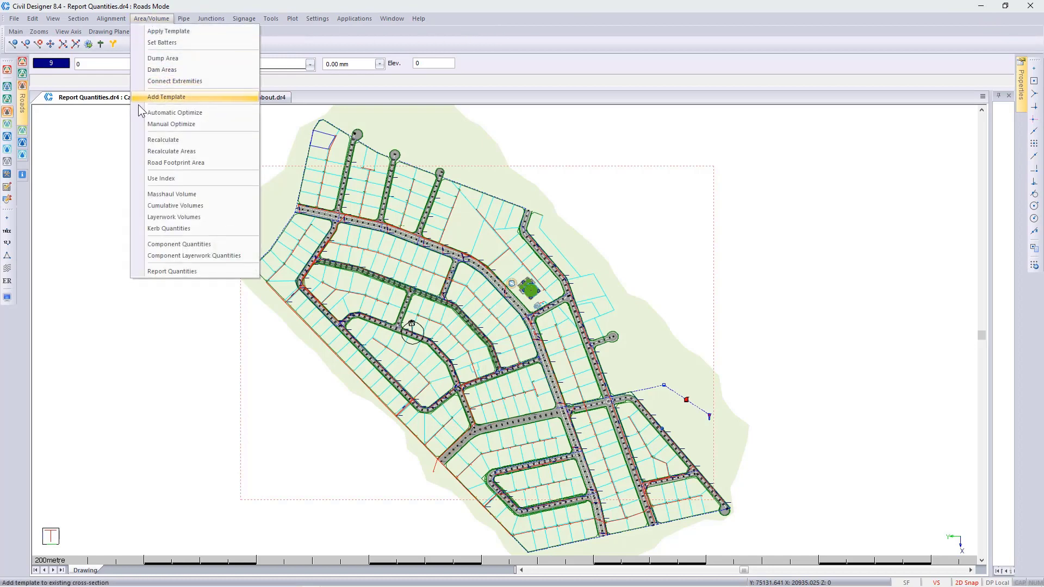
click(177, 195)
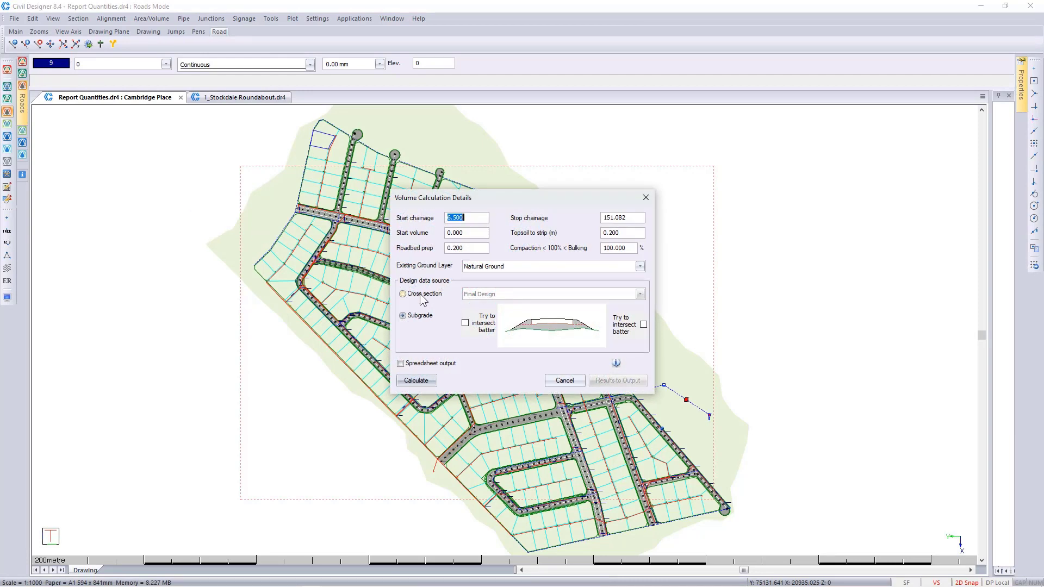
click(403, 294)
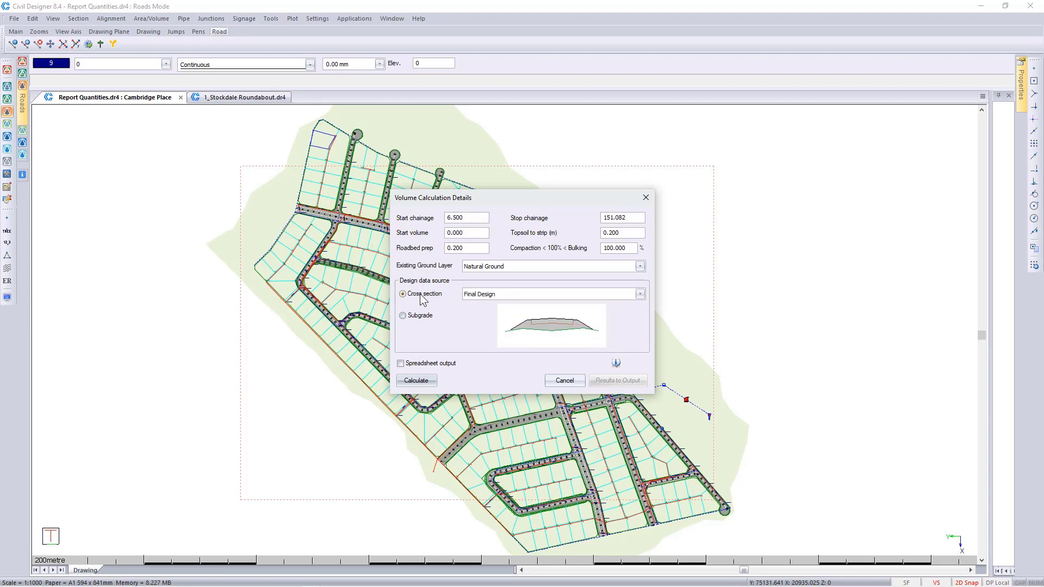
click(418, 381)
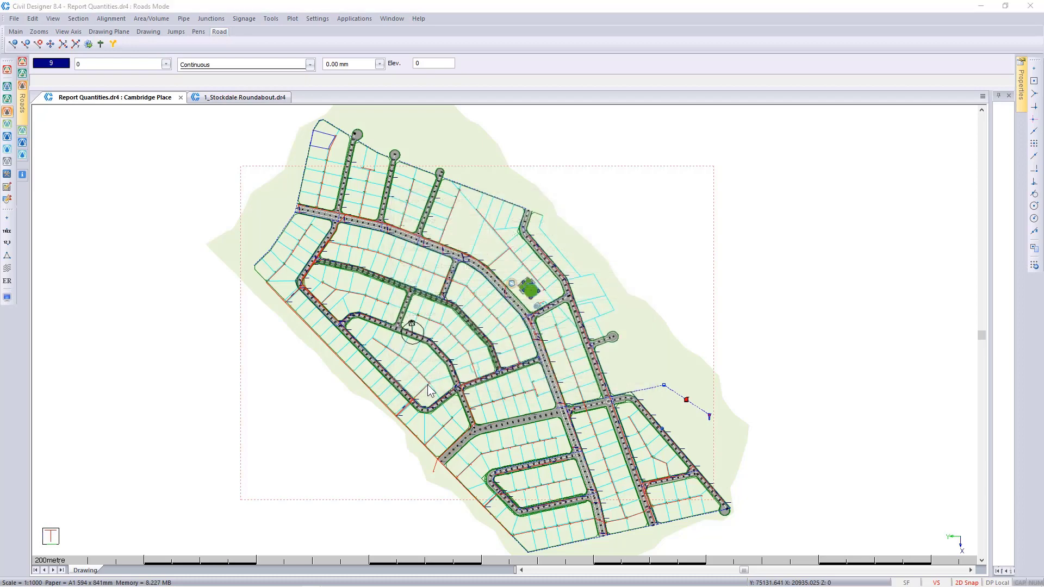
click(609, 352)
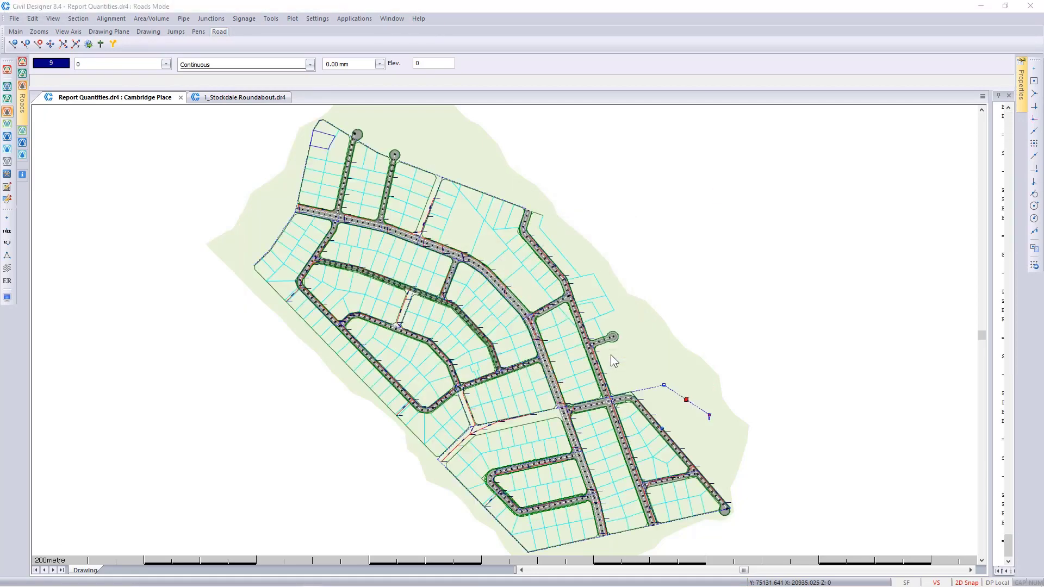
click(611, 352)
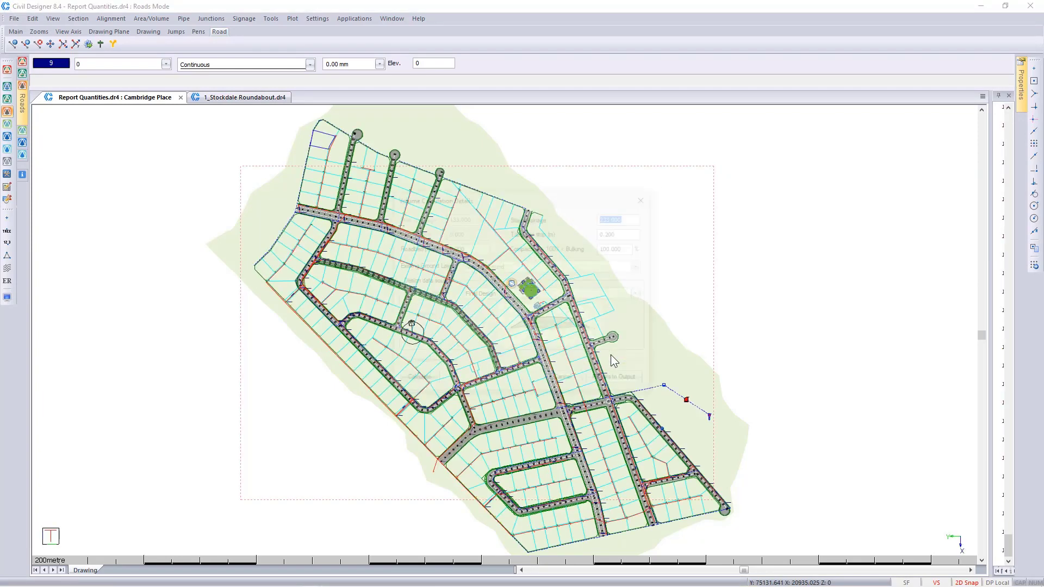
click(624, 379)
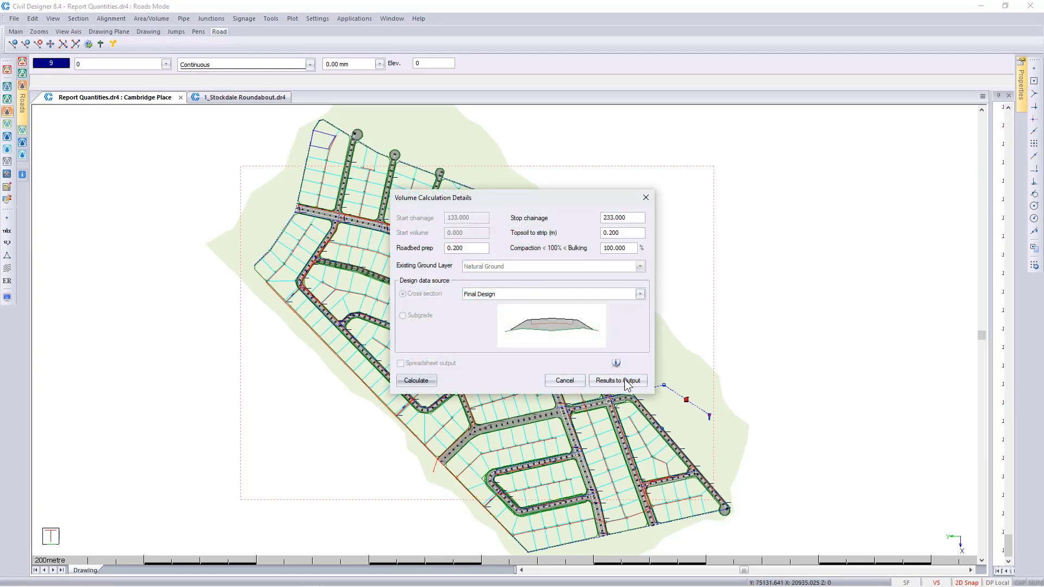
click(611, 353)
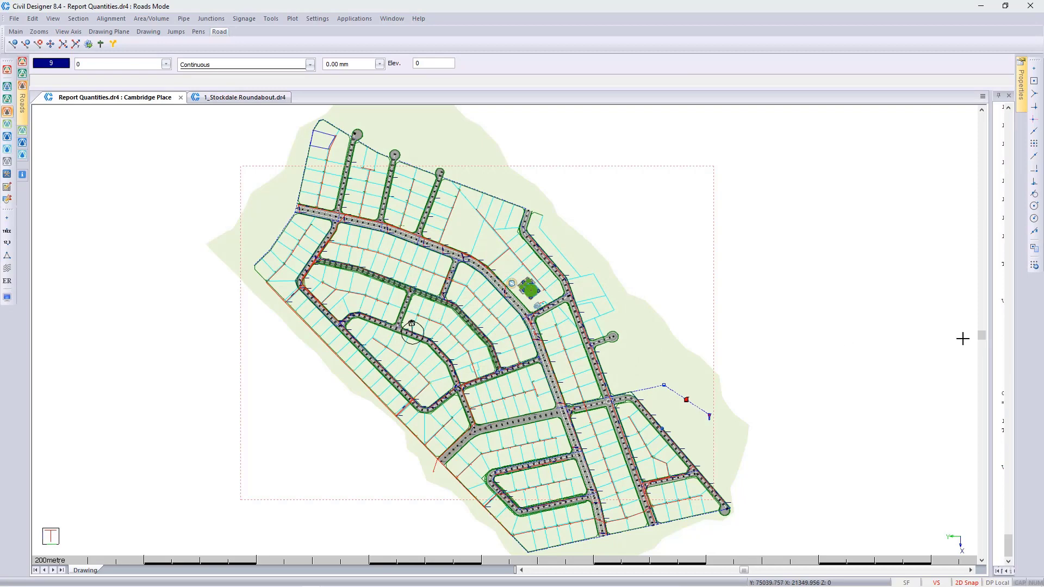
Step: Widen the output to examine the roadbed preparation volume for Cambridge Place, and collapse the output again
drag(991, 339, 710, 339)
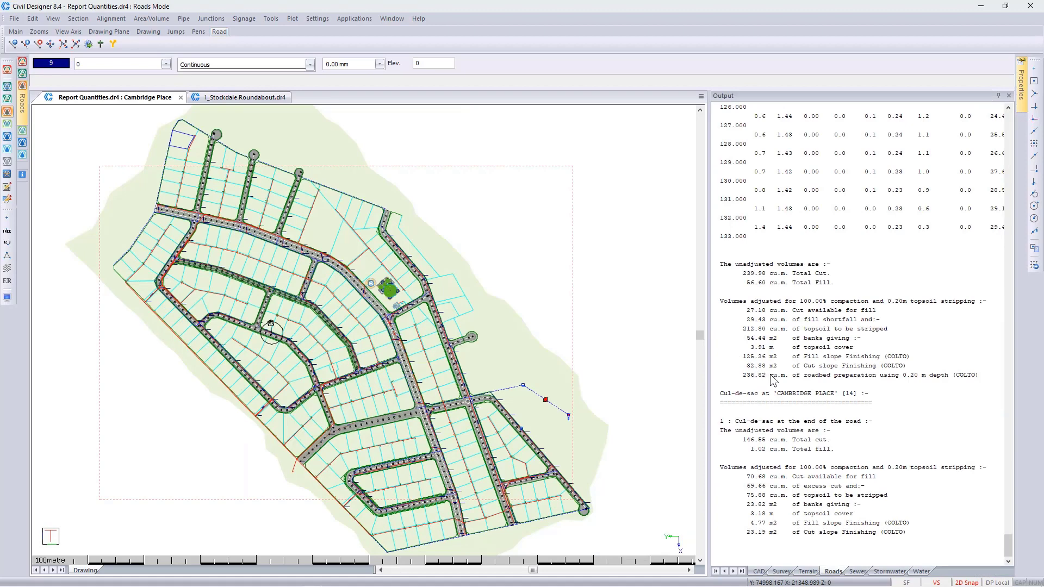
click(773, 375)
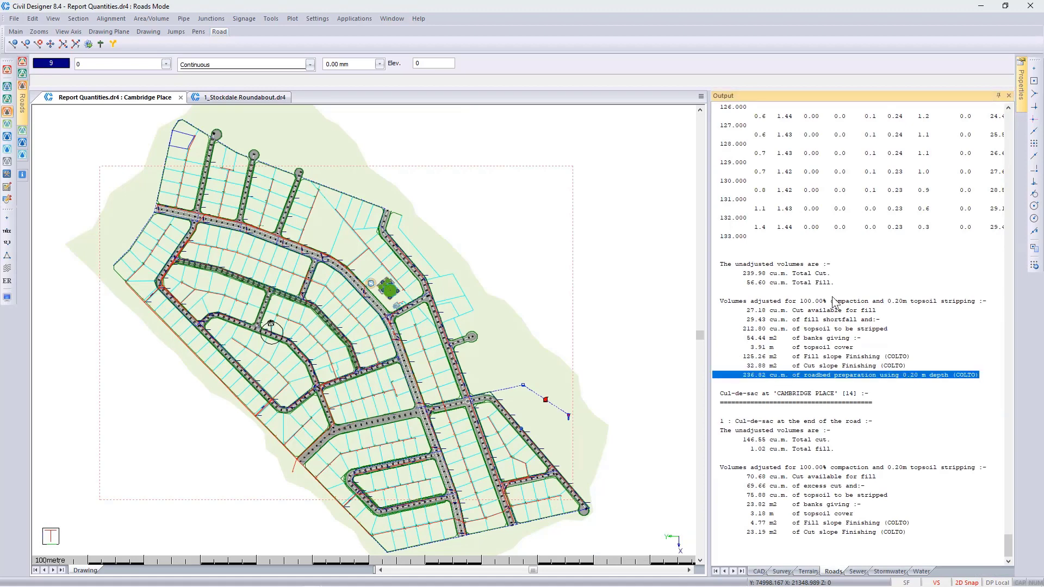
click(999, 96)
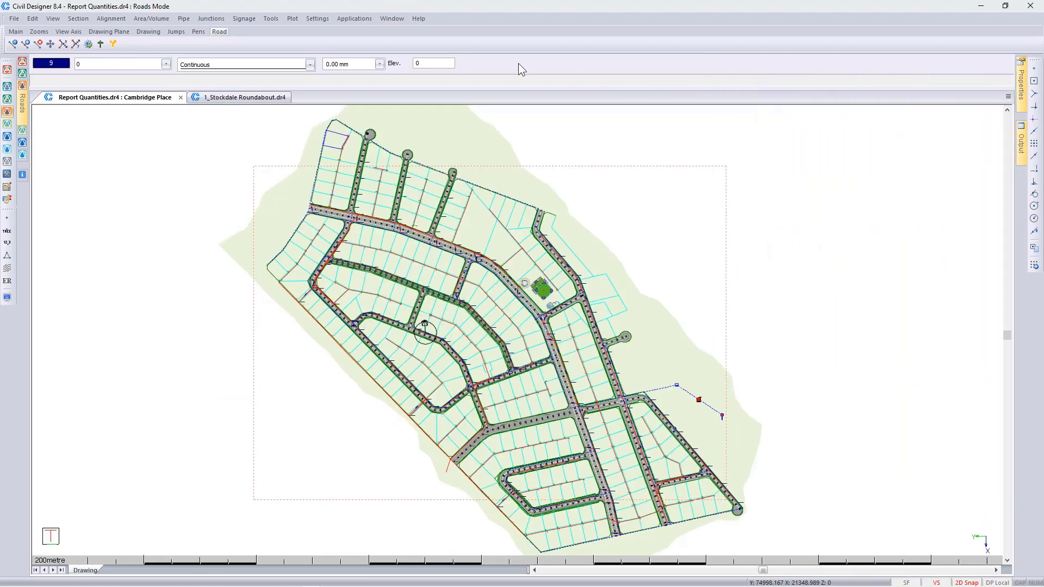
Step: Open Report Quantities and accept the volume calculation details with cross section as the design data source
click(158, 19)
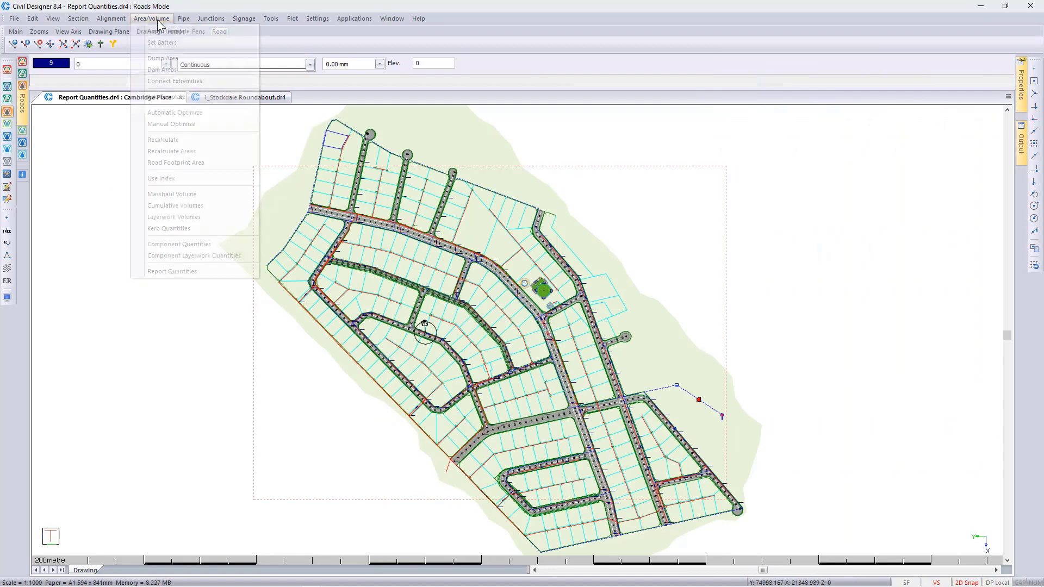
click(200, 269)
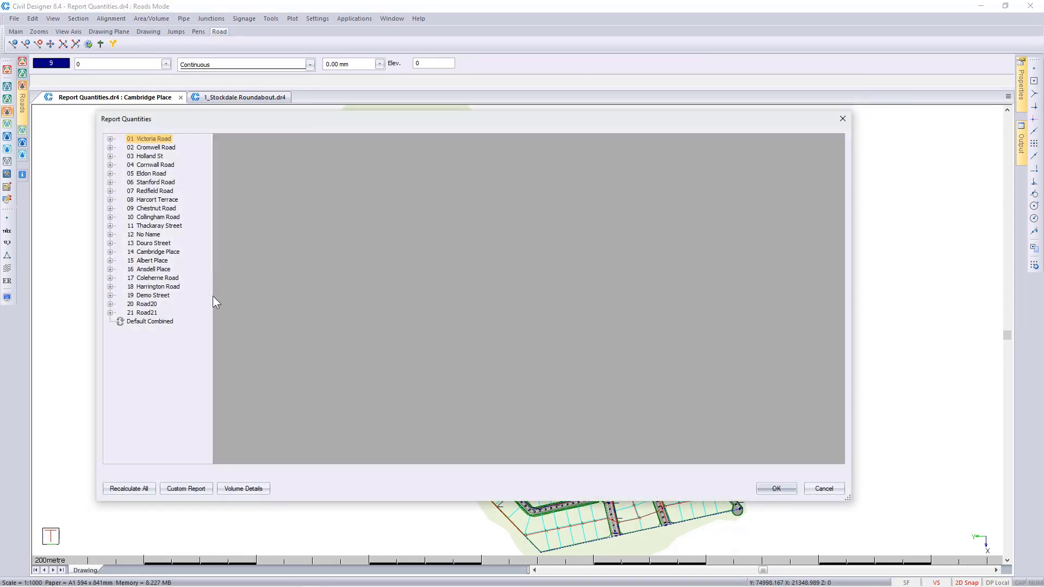
click(244, 488)
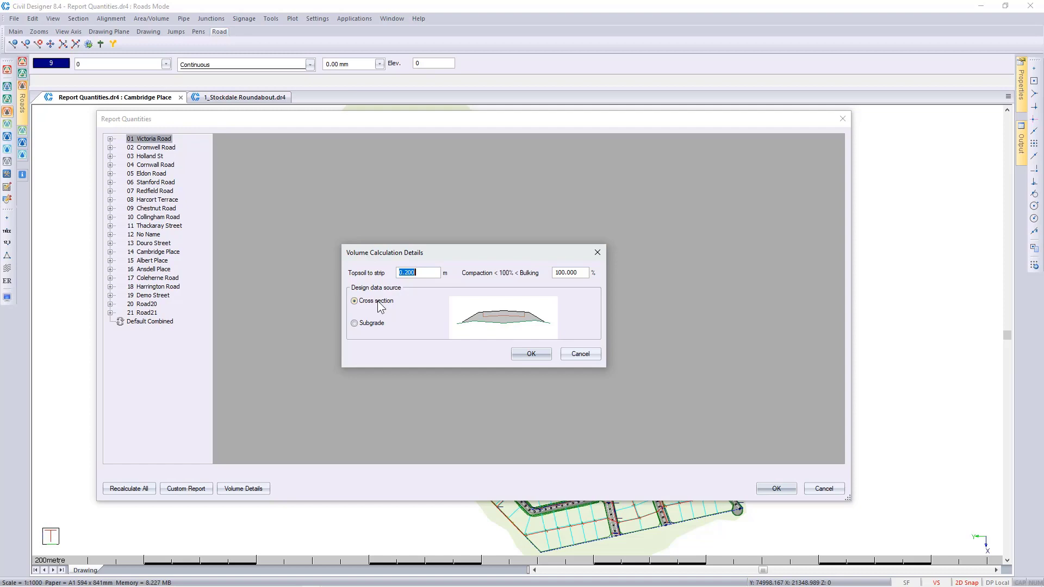
click(530, 356)
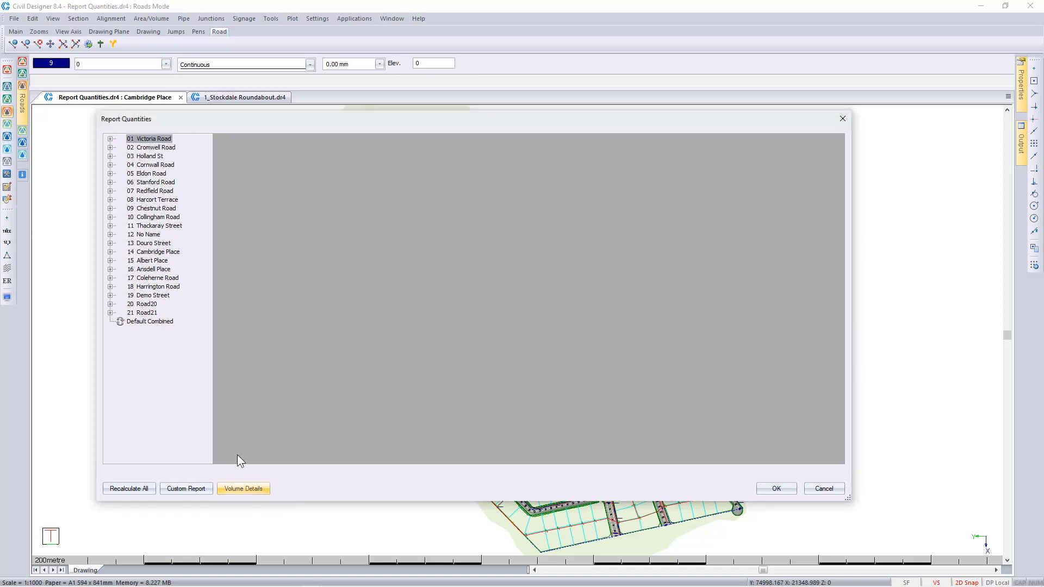
Step: Start a custom report named Combo Volumes with Combined Volumes as its report type
click(198, 490)
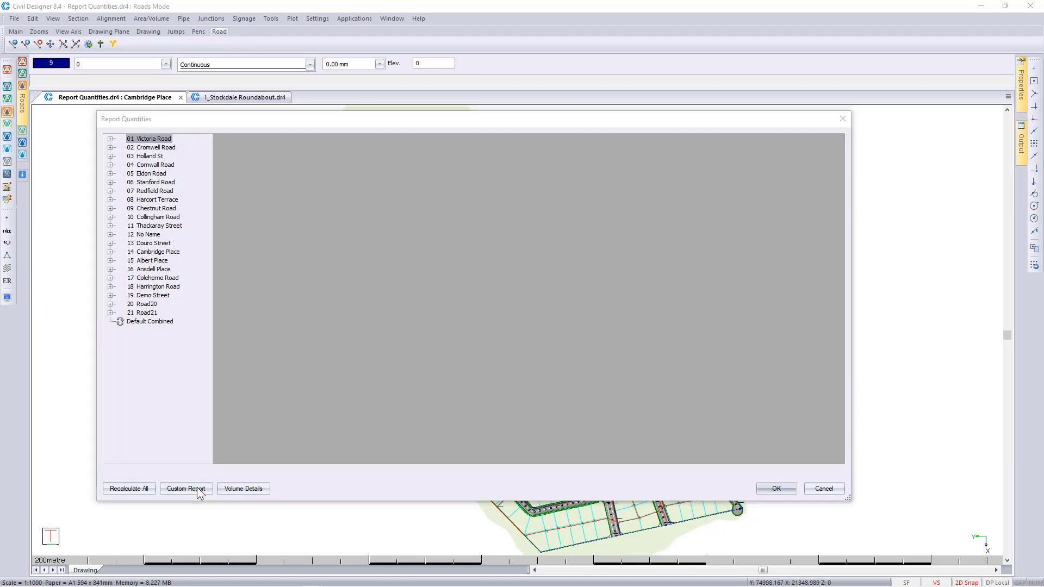
text(Co)
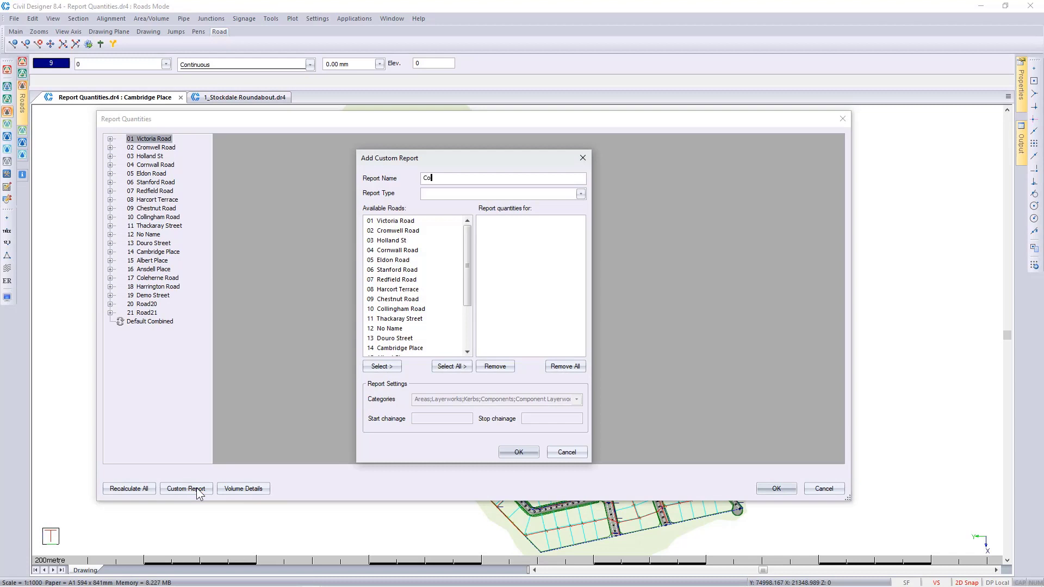
text(mbo Volumes)
click(581, 195)
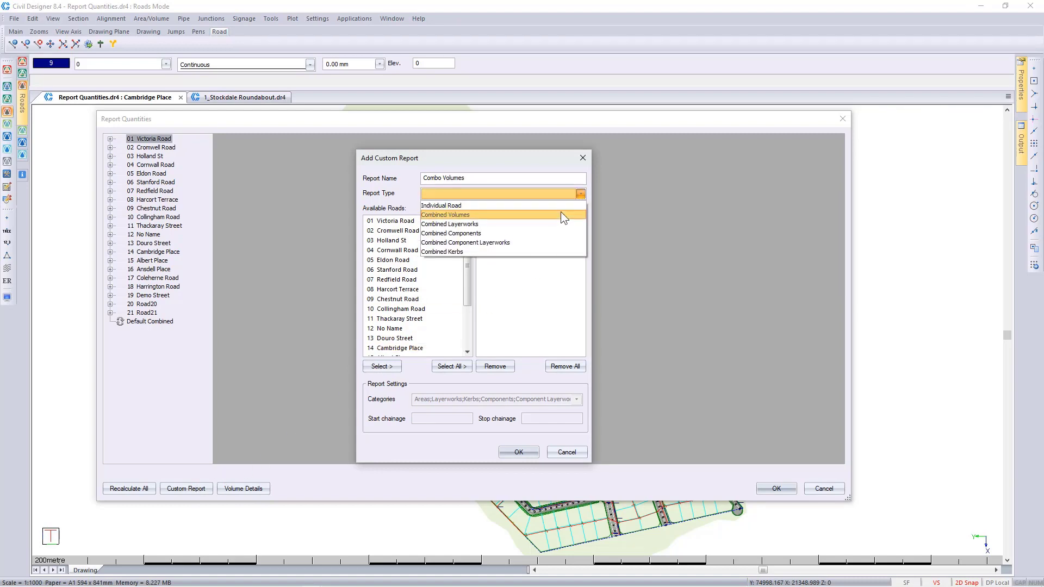
click(561, 215)
Step: Include Victoria Road, Cromwell Road, Holland St, Cornwall Road, Eldon Road, Redfield Road and Chestnut Road in the report and create it
click(408, 221)
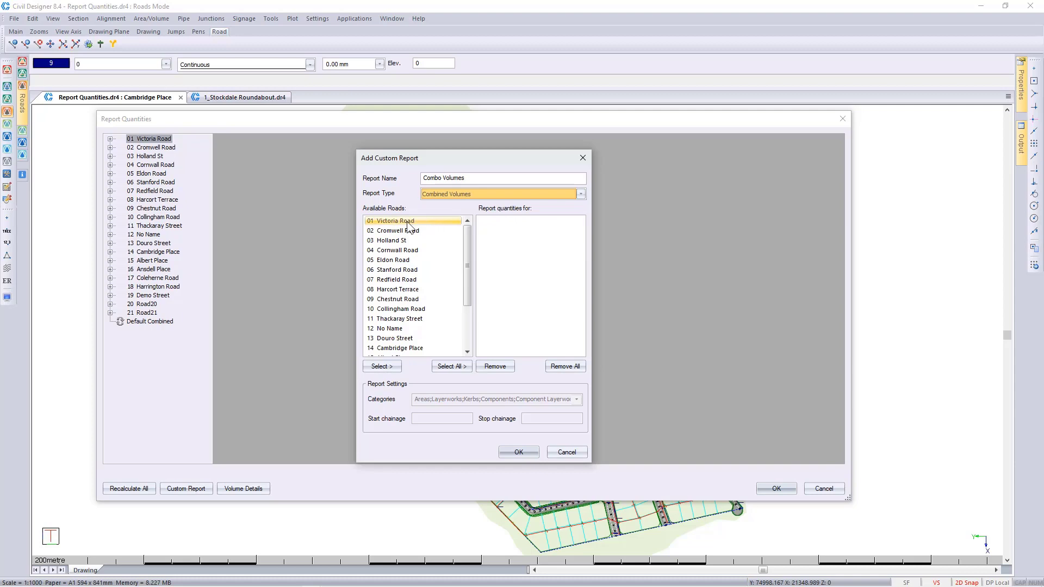
click(408, 223)
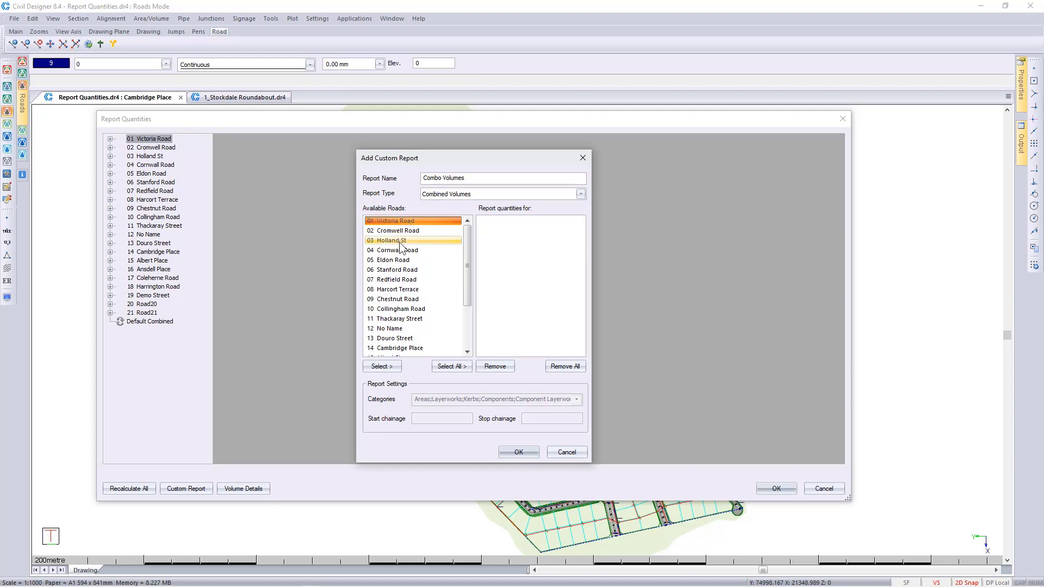
shift+click(407, 261)
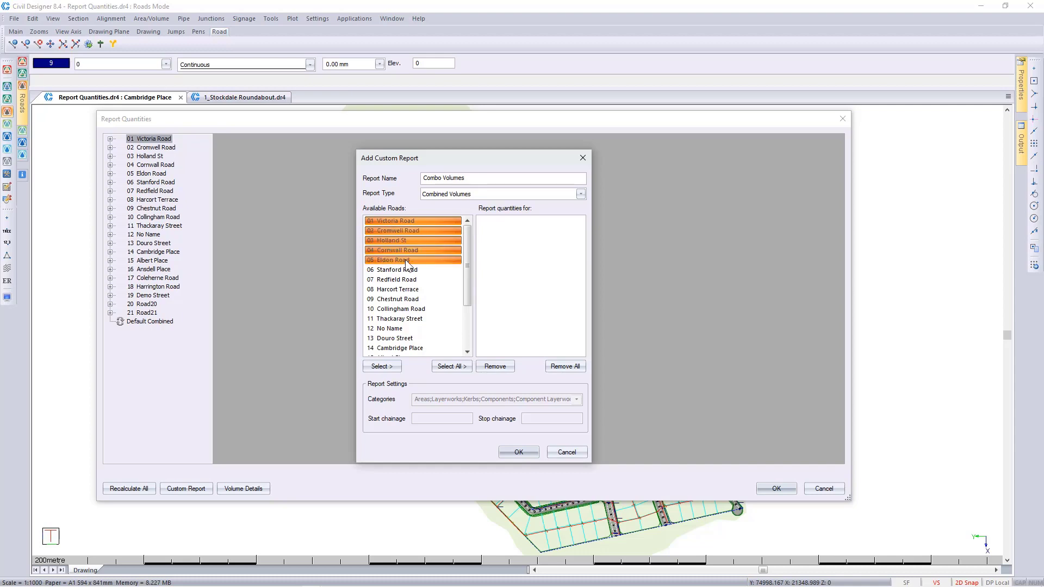
ctrl+click(412, 280)
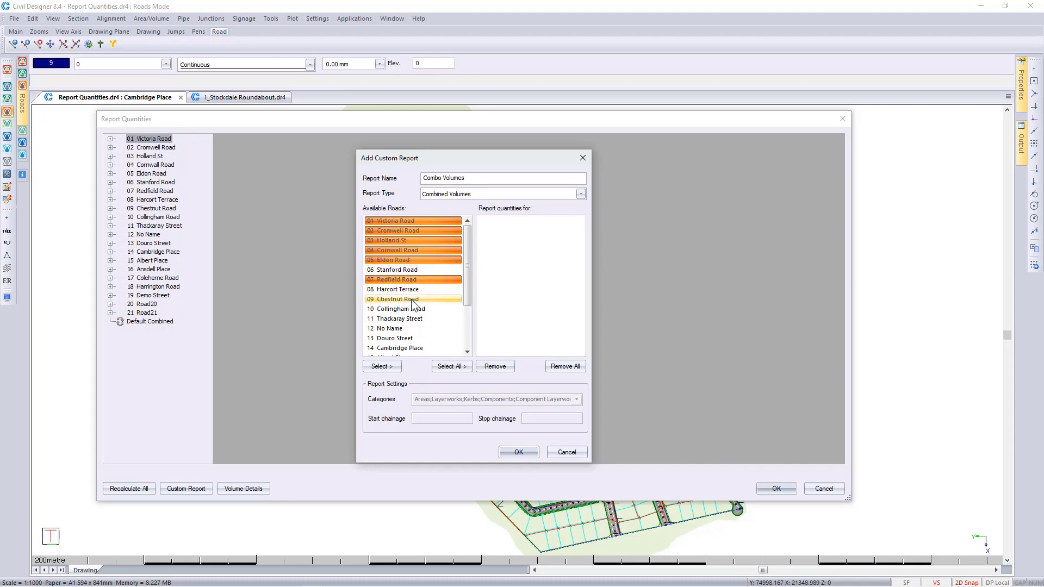
ctrl+click(409, 298)
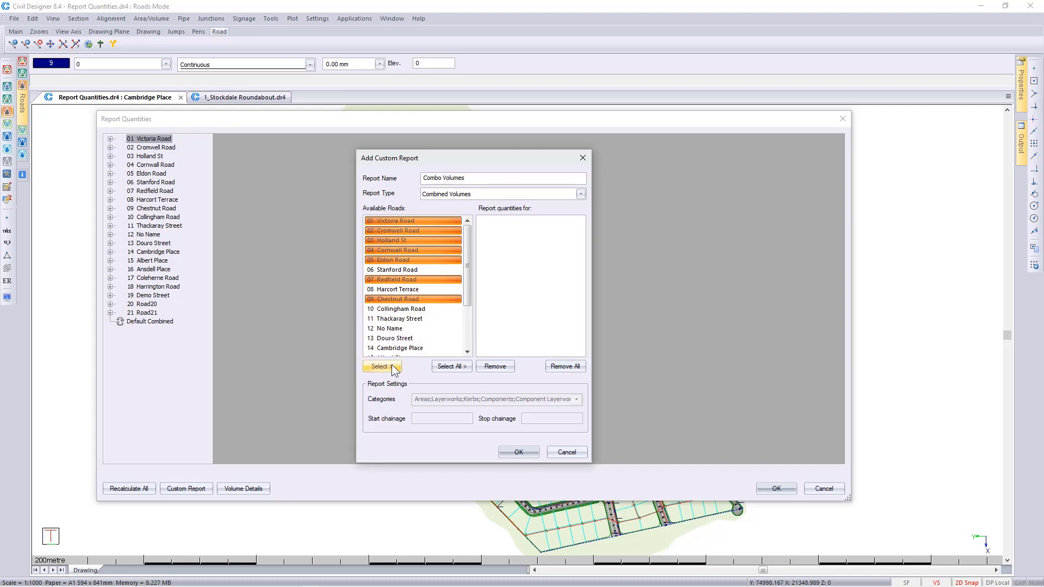
click(381, 366)
click(517, 452)
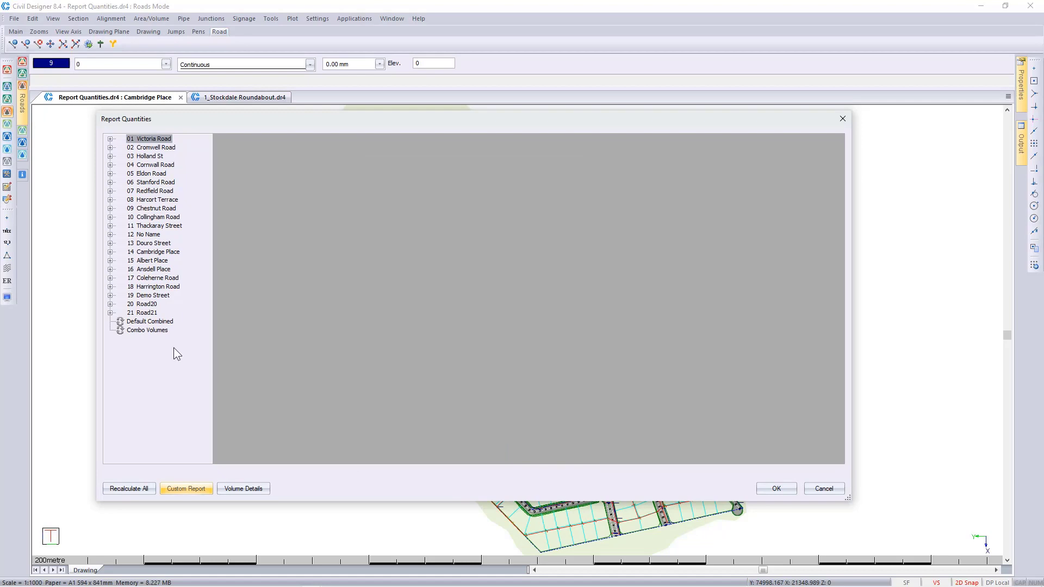
Step: Rename the Combo Volumes report as All Volumes and include all available roads in it
click(154, 330)
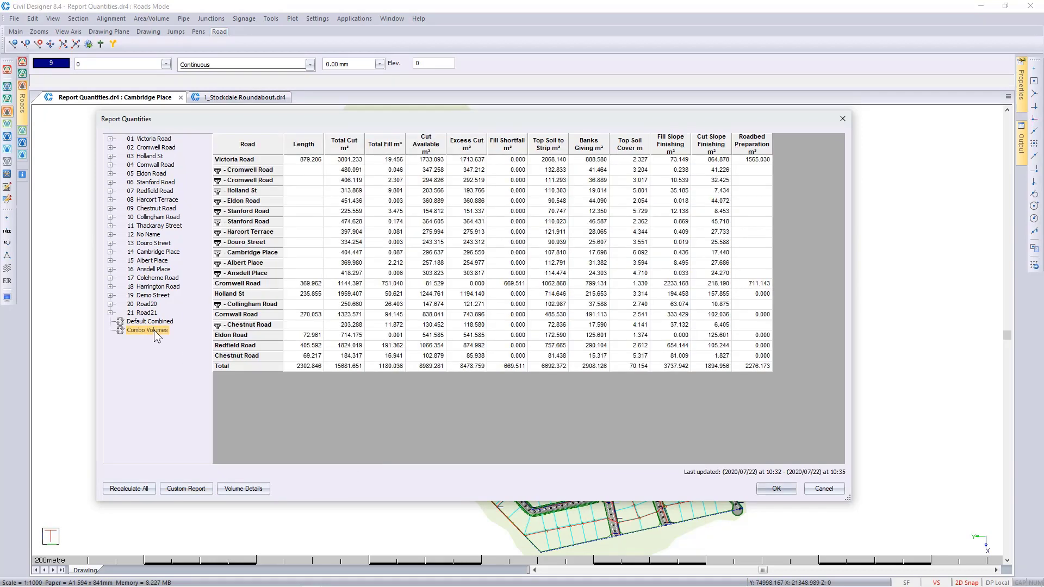
right_click(154, 333)
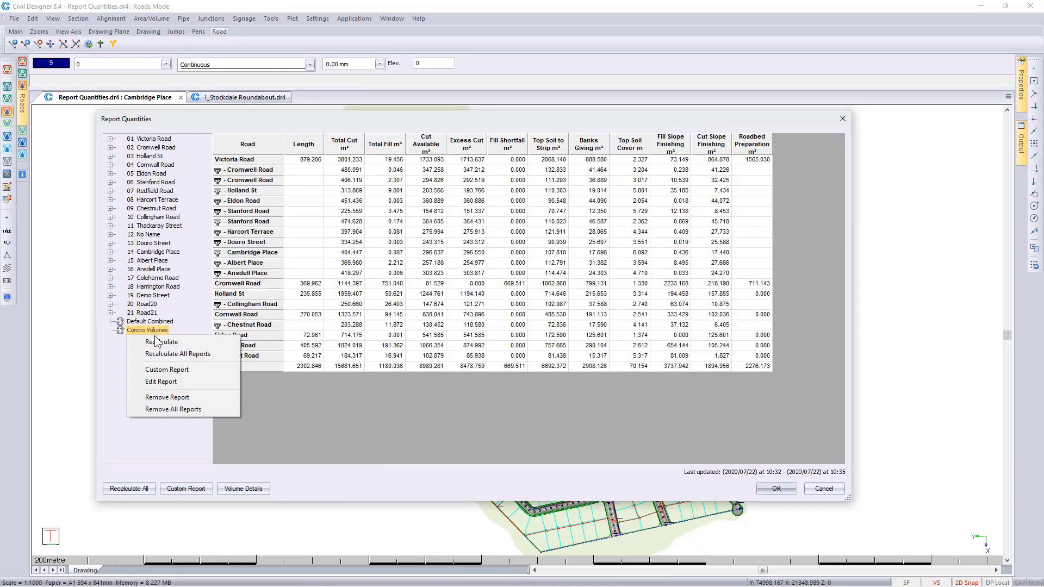
click(162, 382)
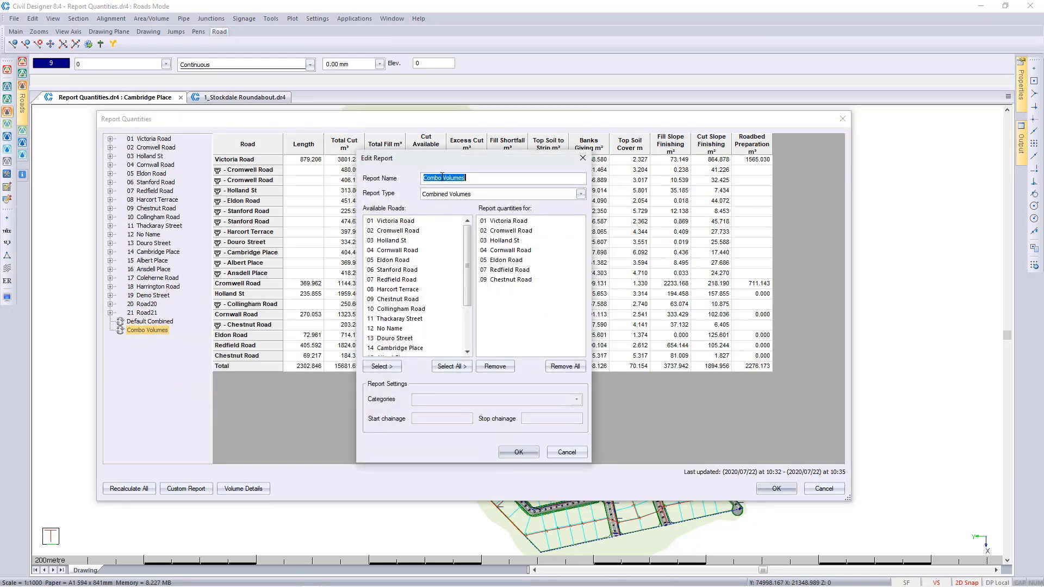
drag(442, 176, 393, 174)
text(All)
click(451, 366)
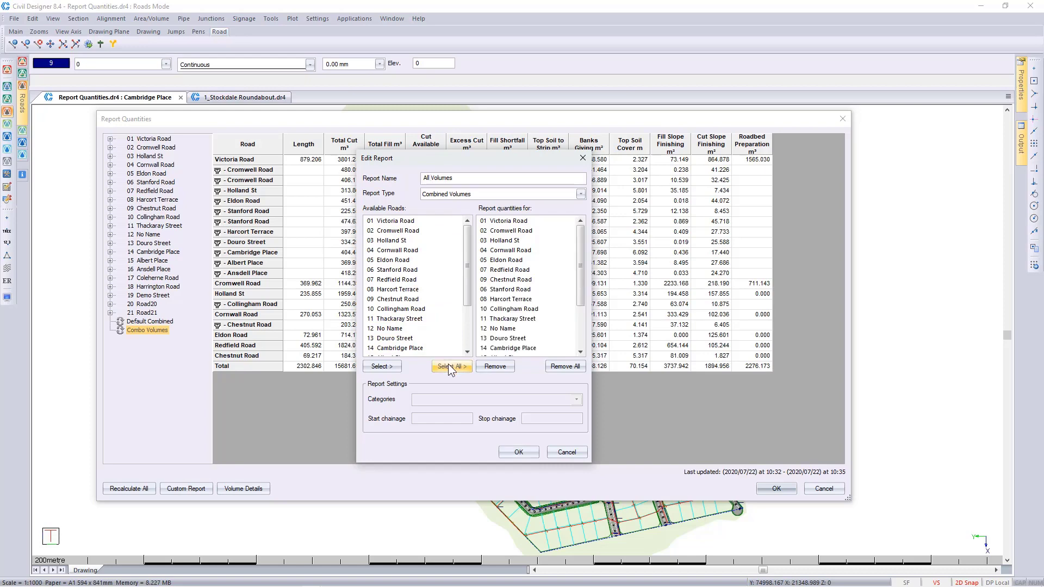
click(518, 452)
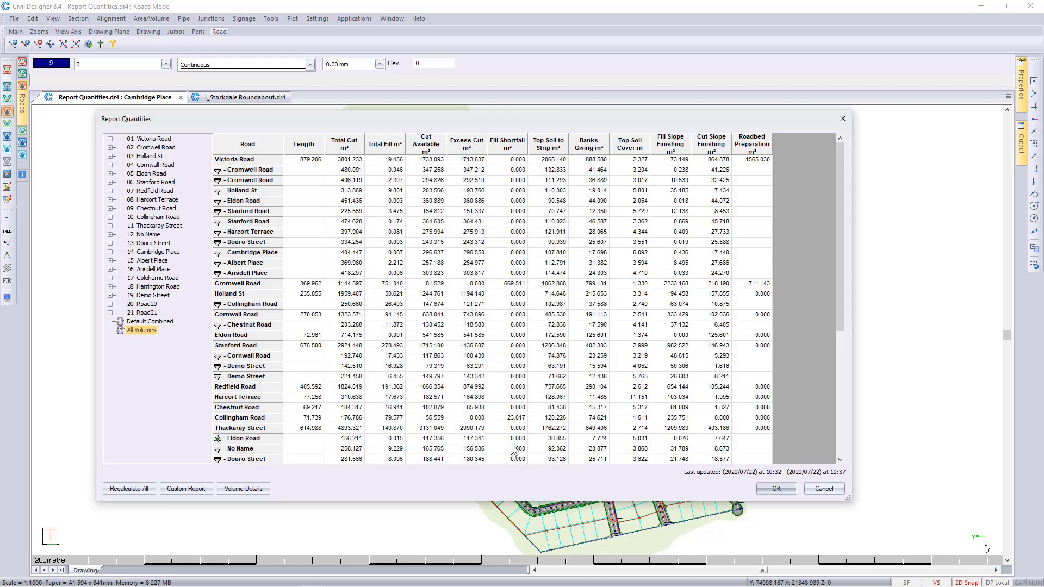
Step: Examine the All Volumes table down to its totals and the CSV and XLS options for writing all reports to file, without exporting
scroll(471, 342, down, 1)
scroll(472, 341, down, 5)
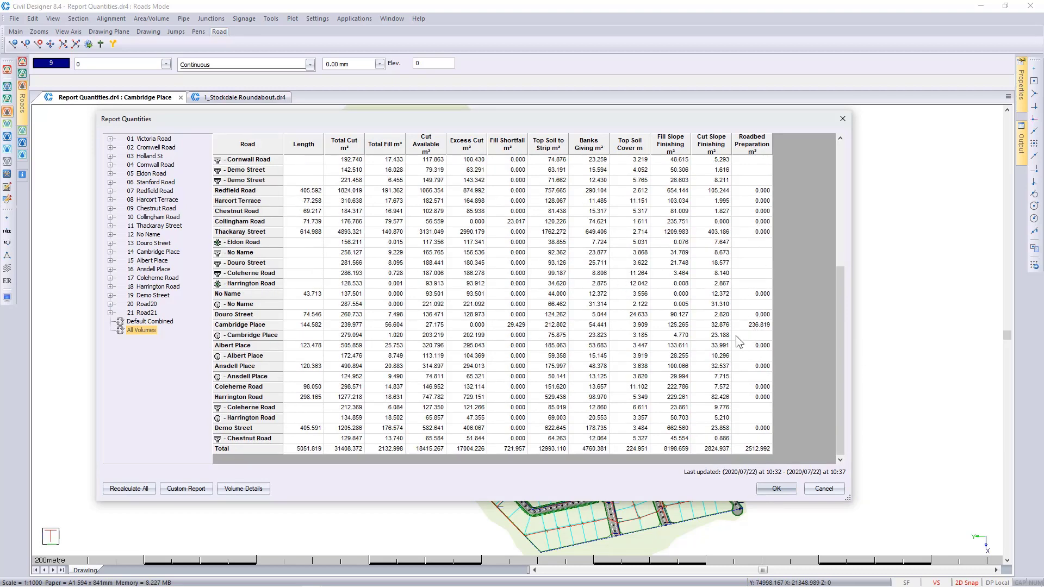
right_click(478, 249)
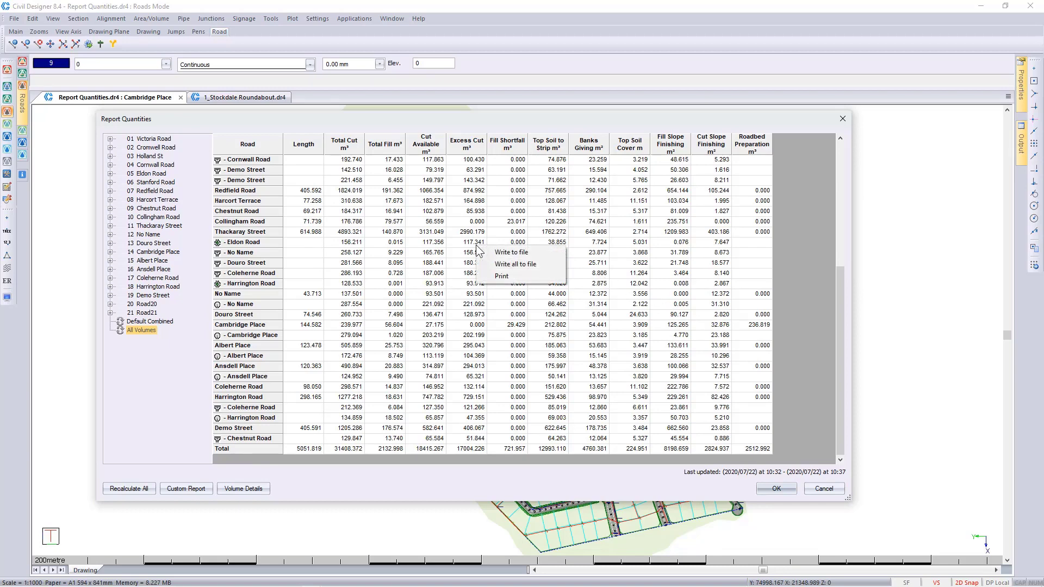
click(501, 265)
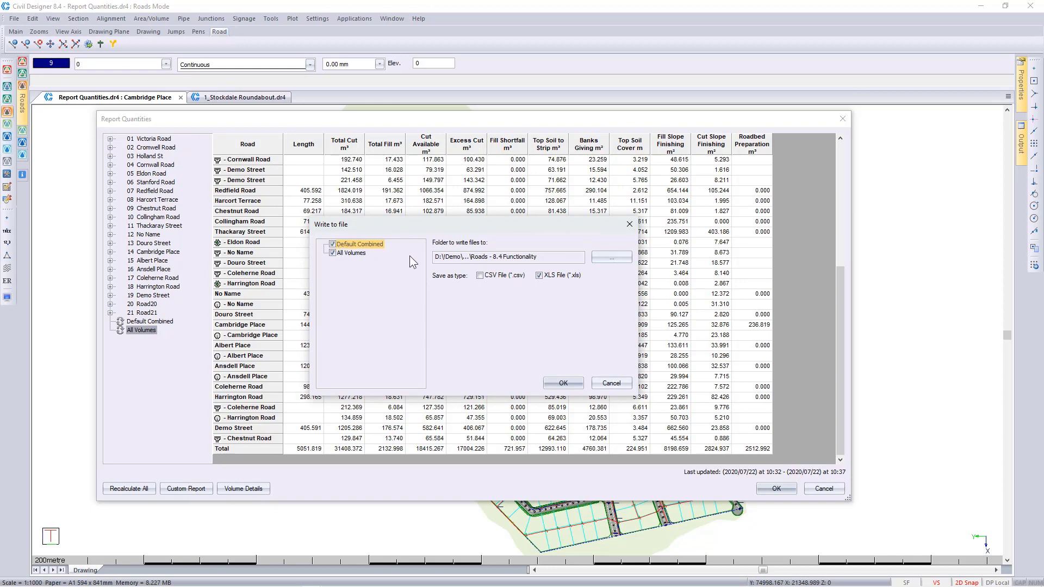
click(480, 275)
click(610, 383)
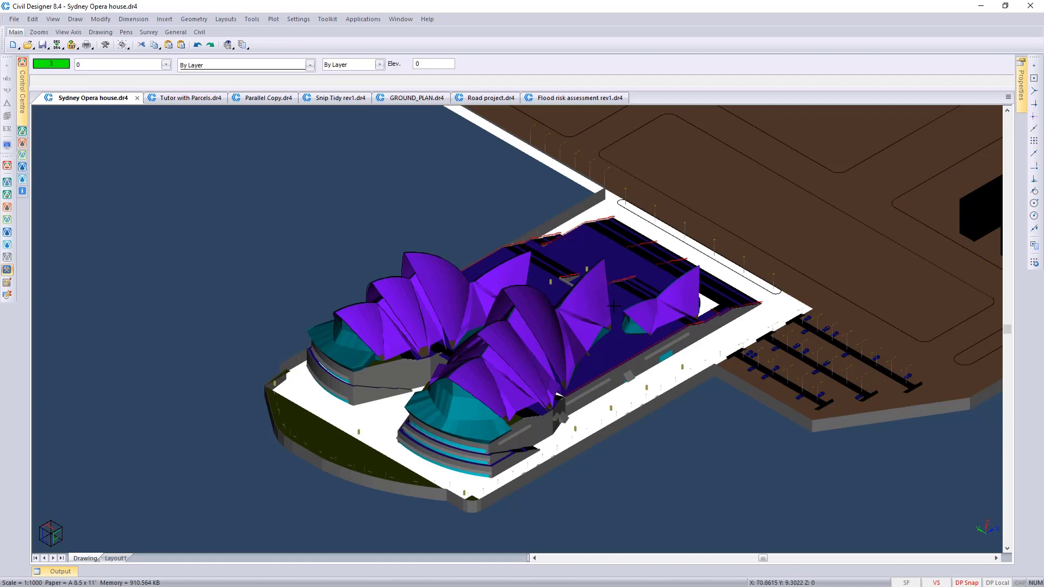
Step: Bring the whole harbour around the Sydney Opera house into view and start Render View
scroll(568, 317, down, 2)
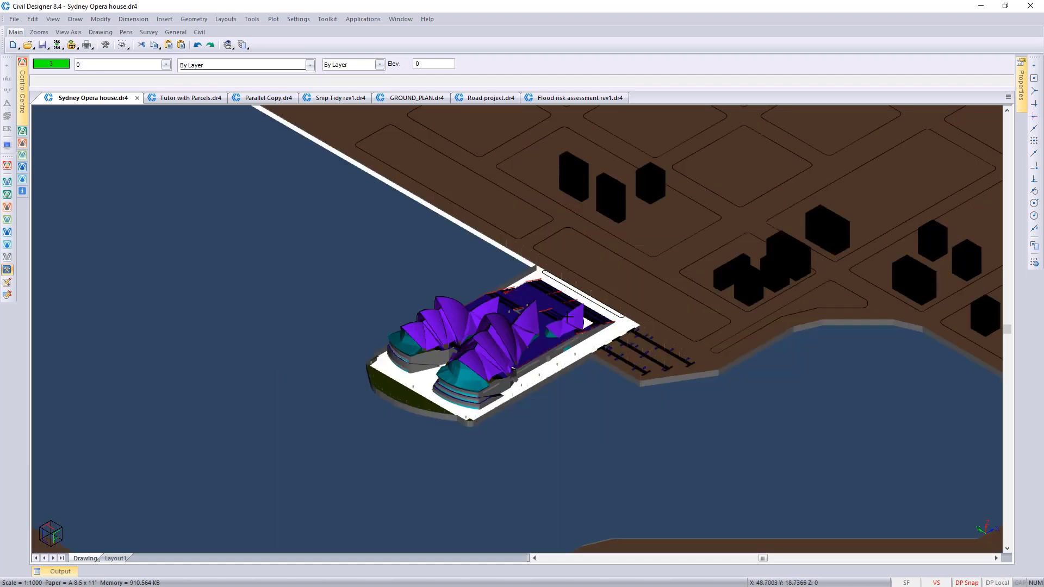
scroll(568, 317, down, 3)
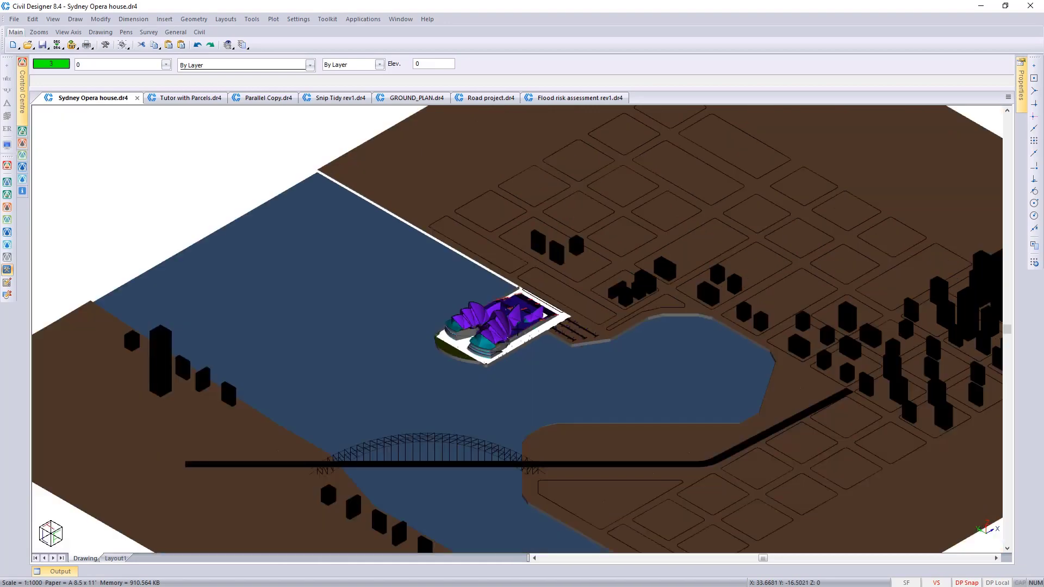
right_click(541, 379)
click(595, 435)
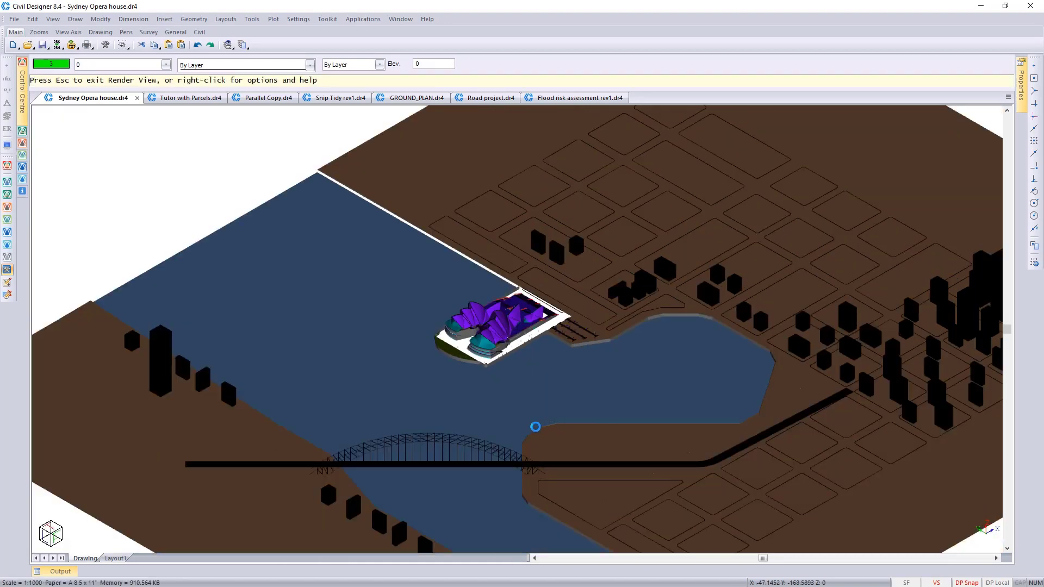
Step: Examine the rendered opera house up close from a raised angle showing the harbour and city blocks
drag(525, 415, 497, 234)
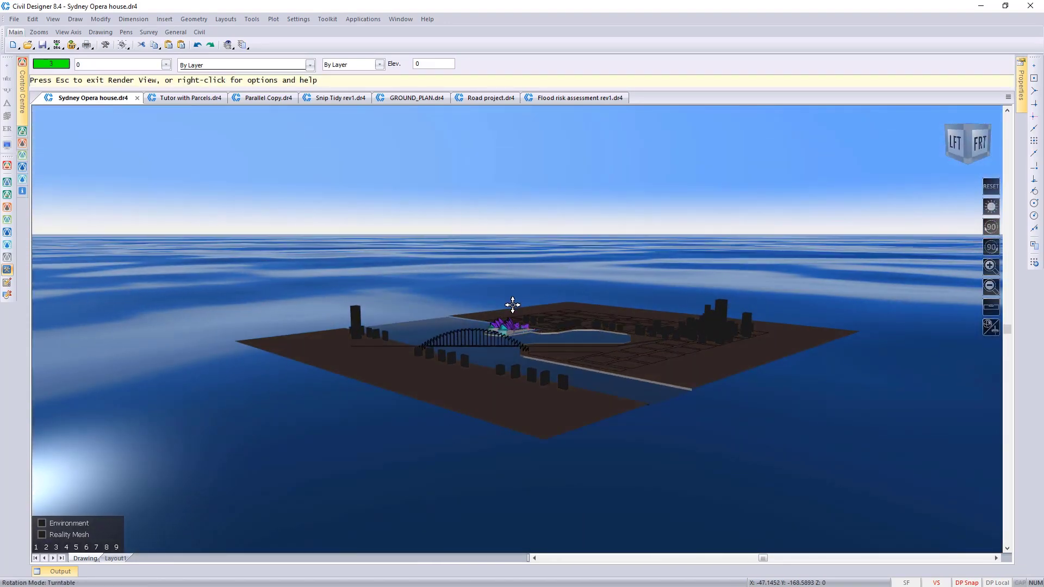
scroll(513, 305, up, 5)
scroll(468, 367, up, 4)
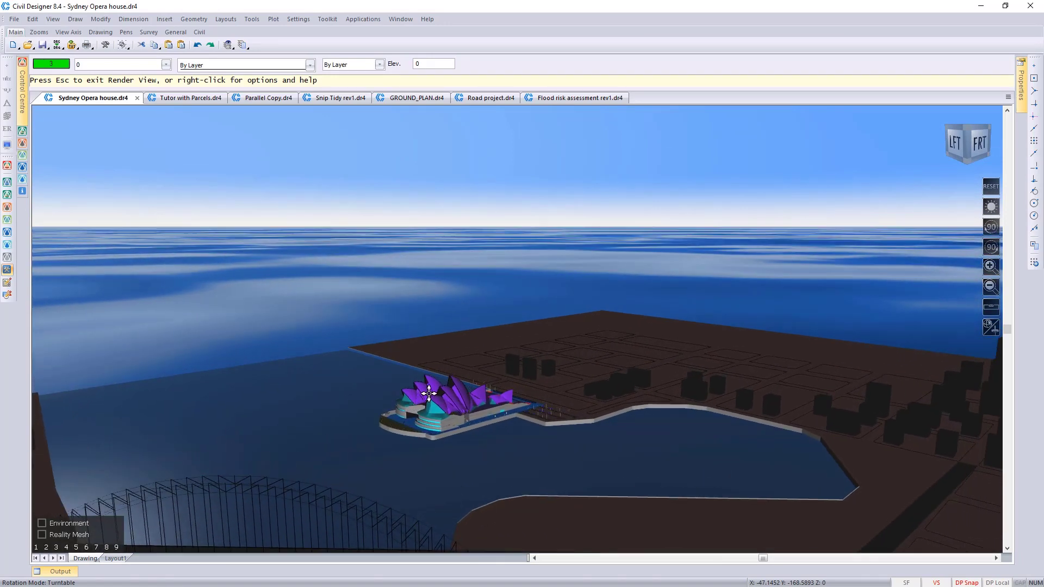
scroll(429, 394, up, 2)
drag(435, 357, 442, 397)
drag(488, 361, 476, 398)
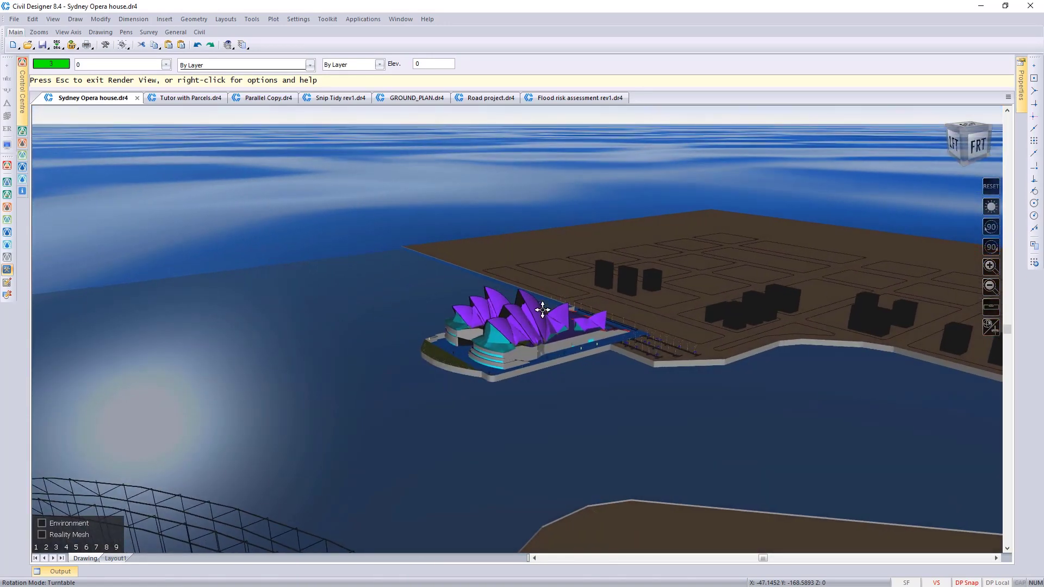
drag(543, 310, 507, 337)
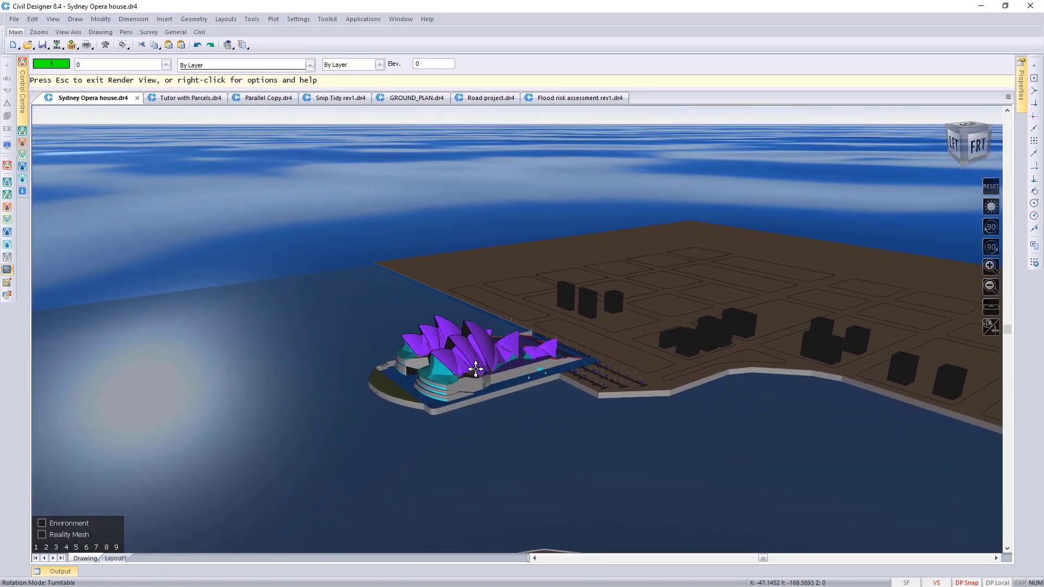
drag(473, 374, 638, 445)
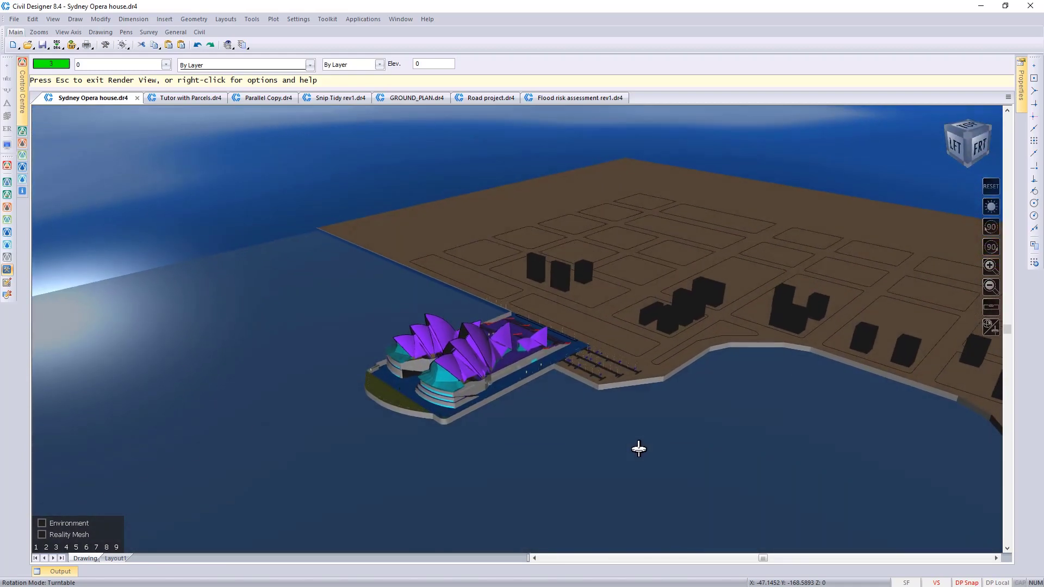
Step: Run the Circle Around animation about the opera house in Render View
right_click(453, 374)
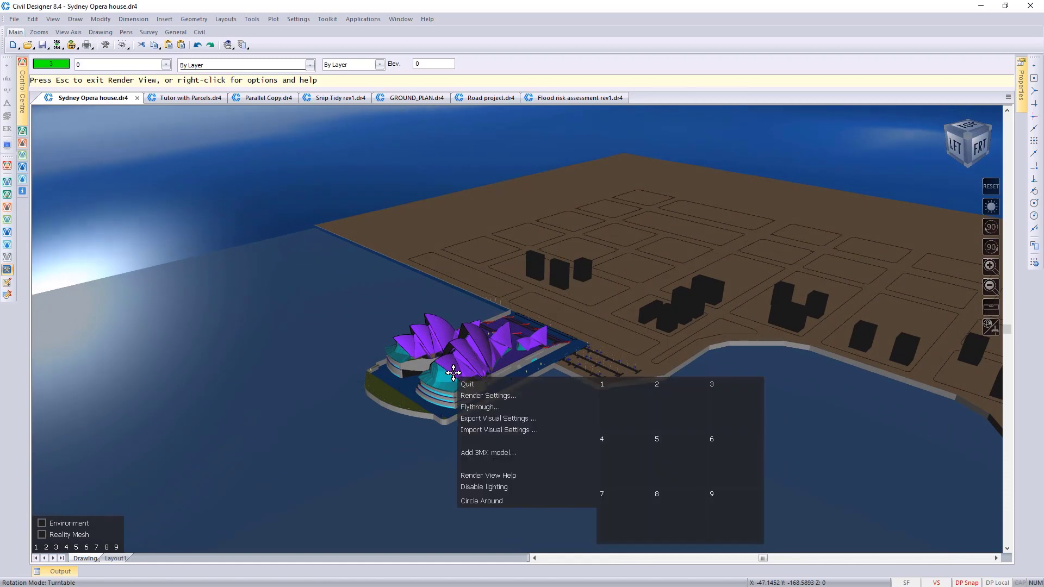
mouse_move(485, 501)
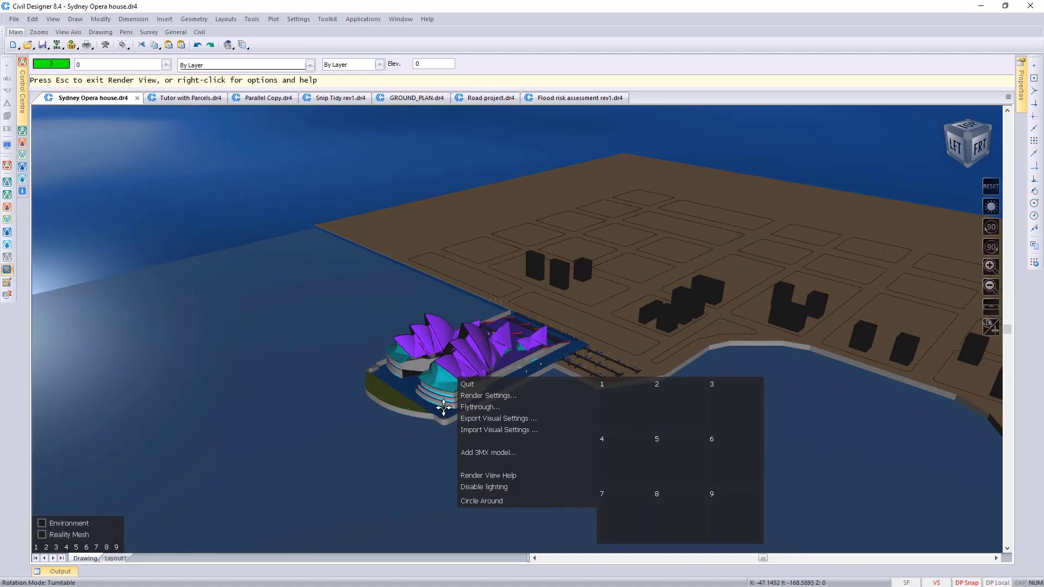
click(484, 501)
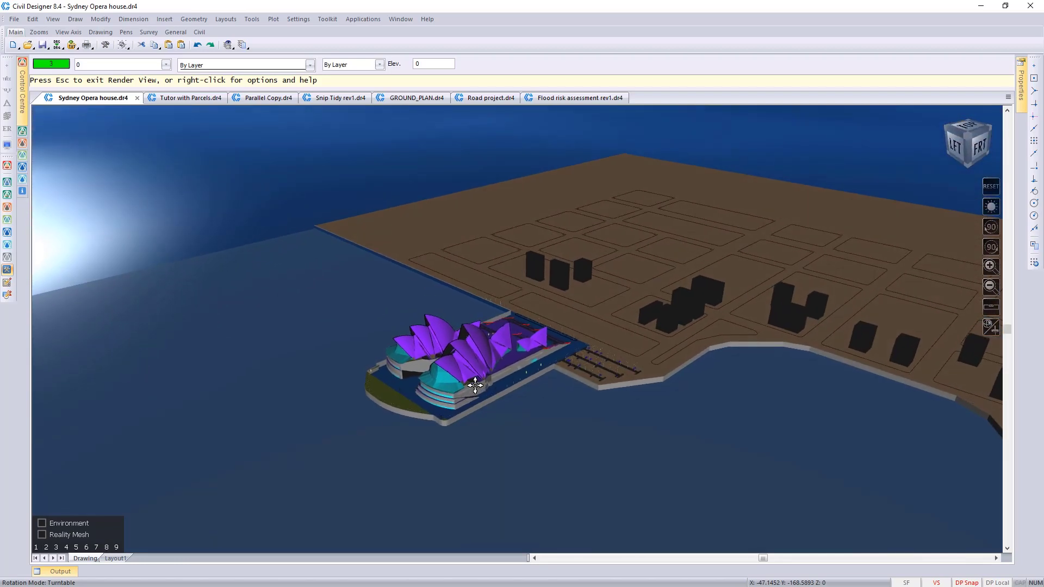
Step: Check the Circle Around Time in the Render Settings, accept the settings and quit Render View
right_click(541, 385)
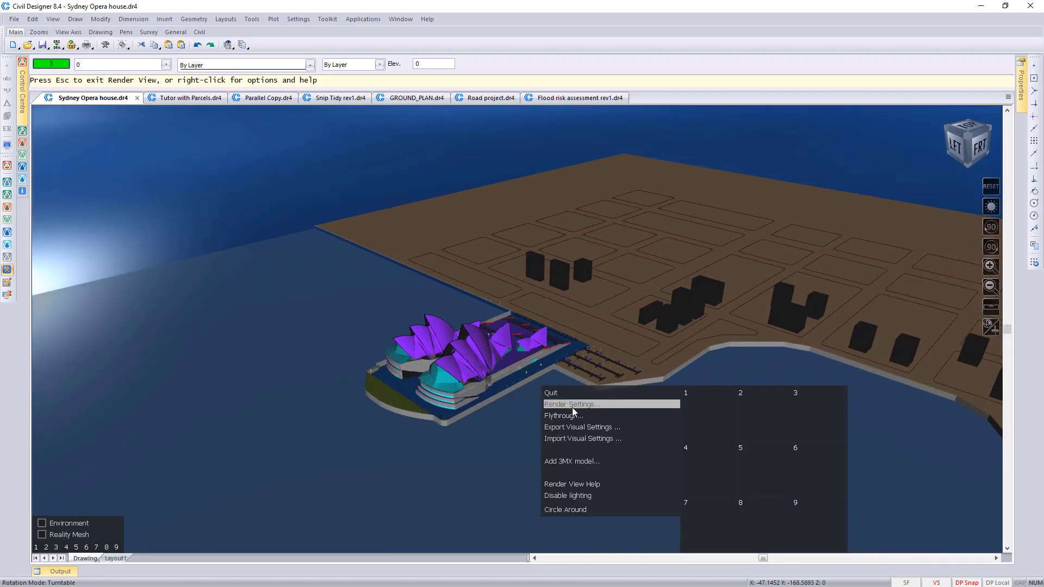
click(572, 406)
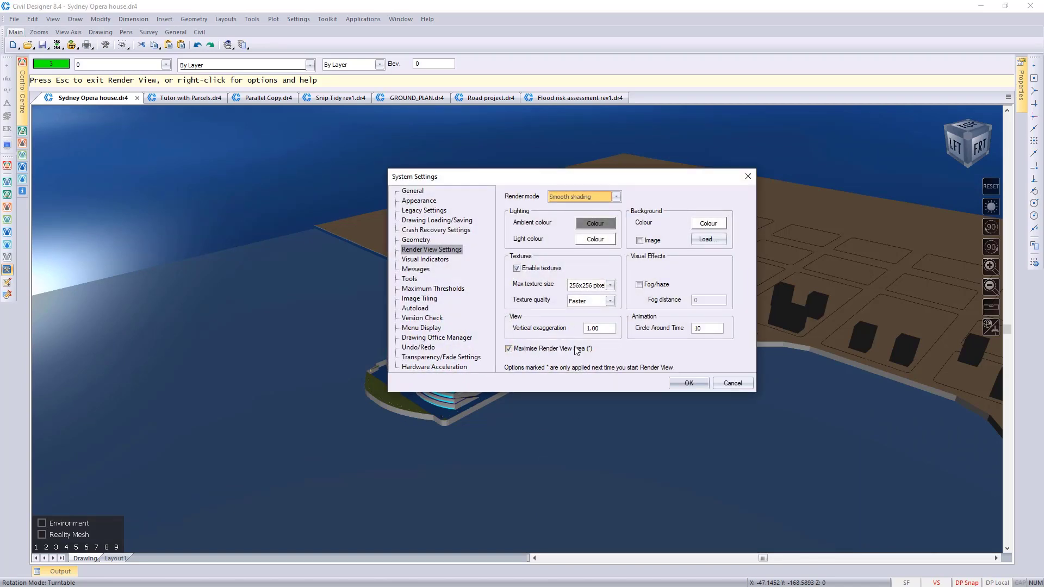
click(707, 329)
click(689, 384)
key(Escape)
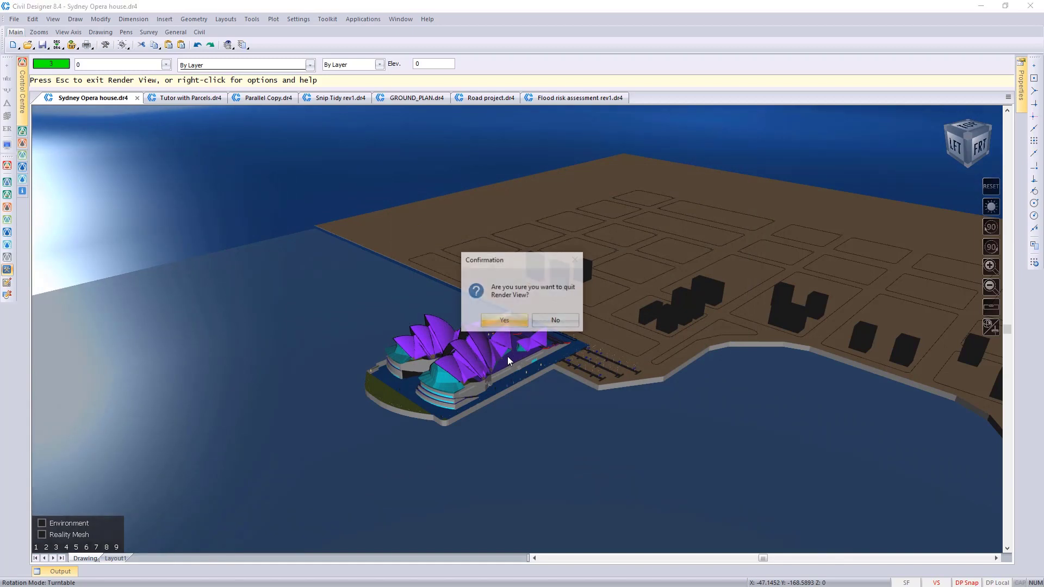
click(505, 322)
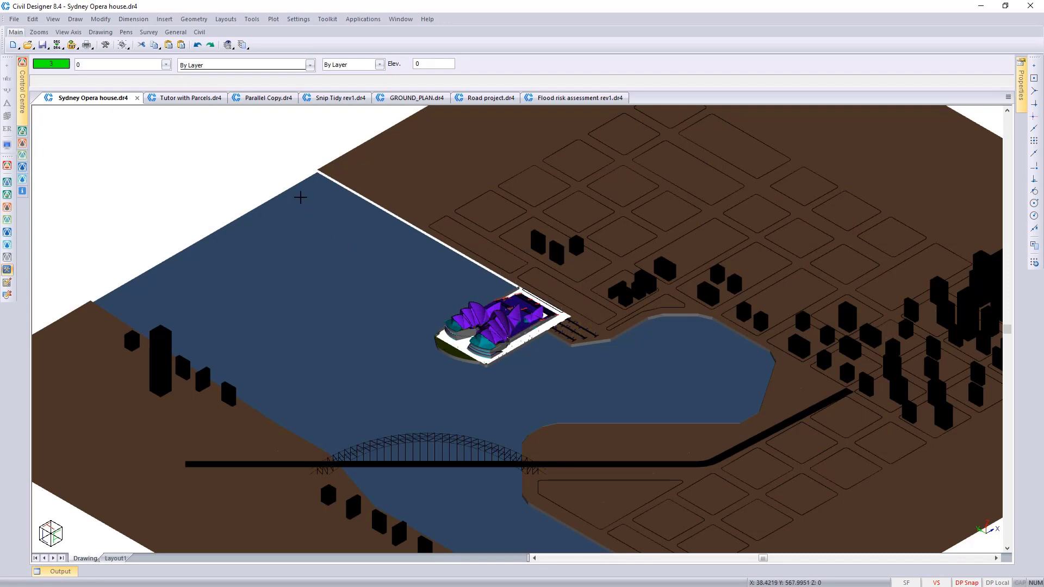
Step: In the Parallel Copy drawing, parallel copy the curved outline outwards as 11 lines at a distance of 0.5
click(262, 98)
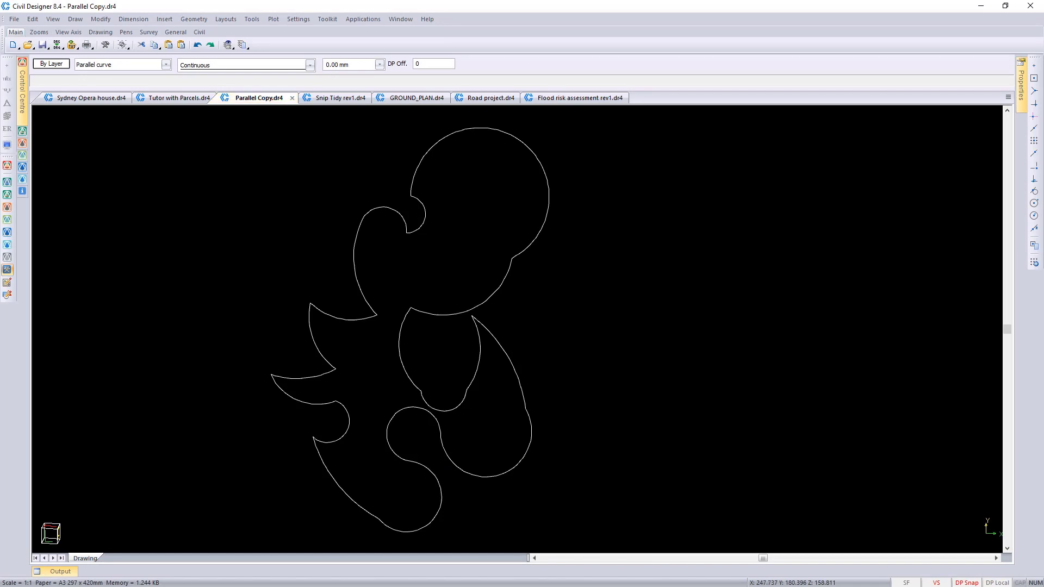
click(261, 107)
click(75, 19)
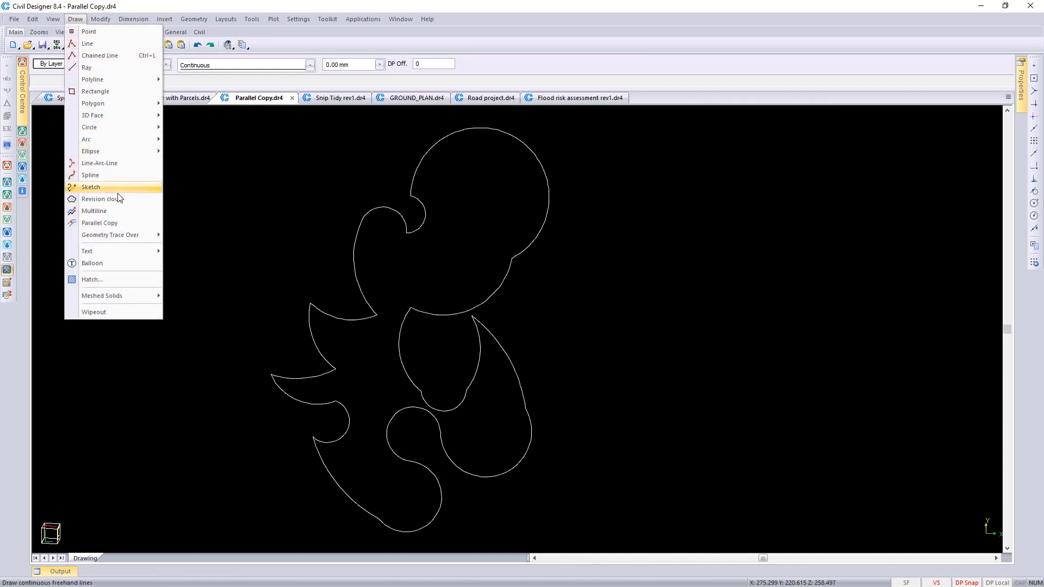
click(125, 224)
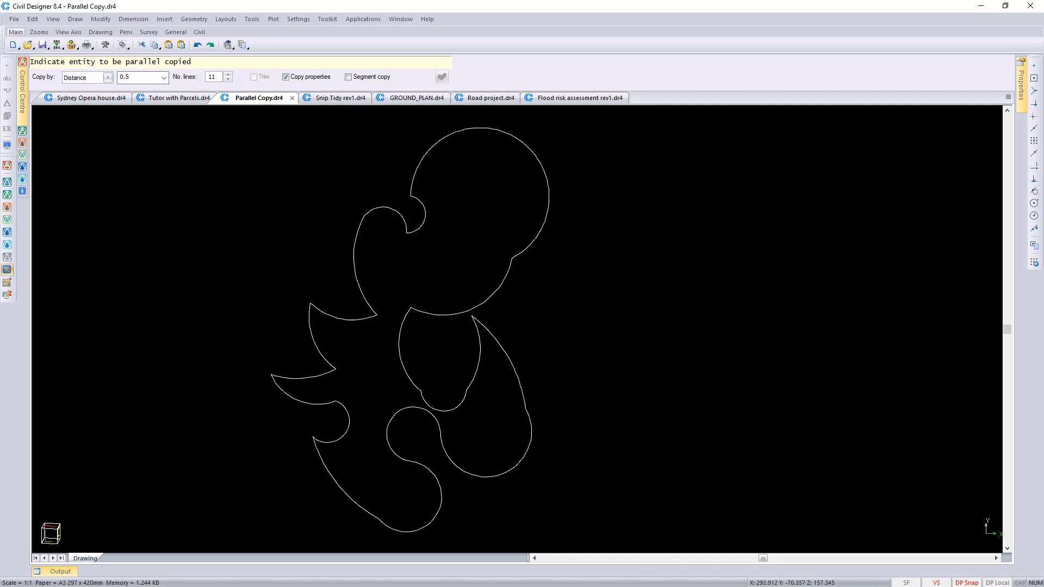
click(555, 216)
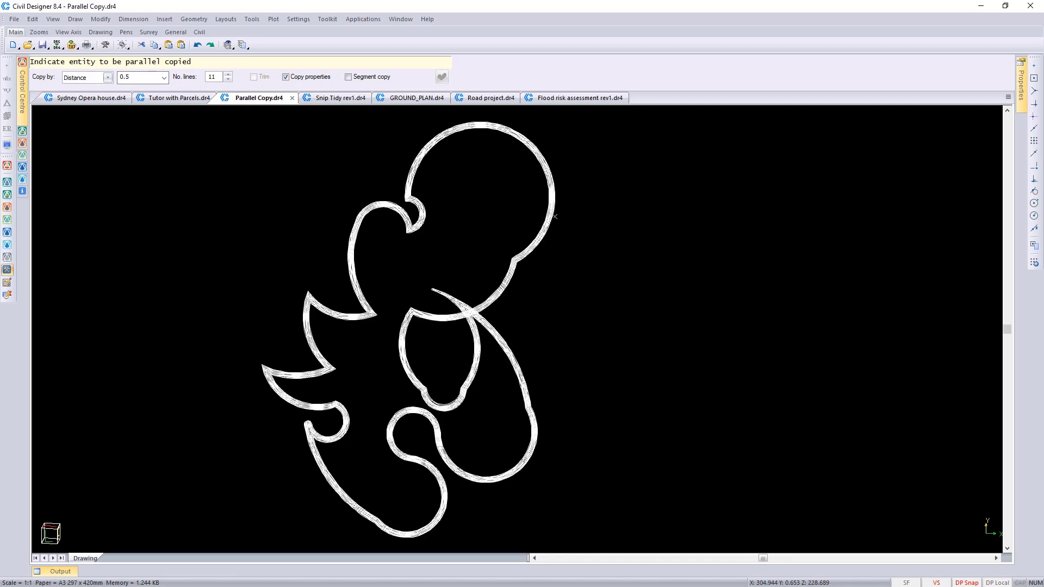
Step: Inspect the parallel-copied lines at the outline's sharp corners, the crossing curves and the rounded end near the small hook
scroll(367, 187, up, 2)
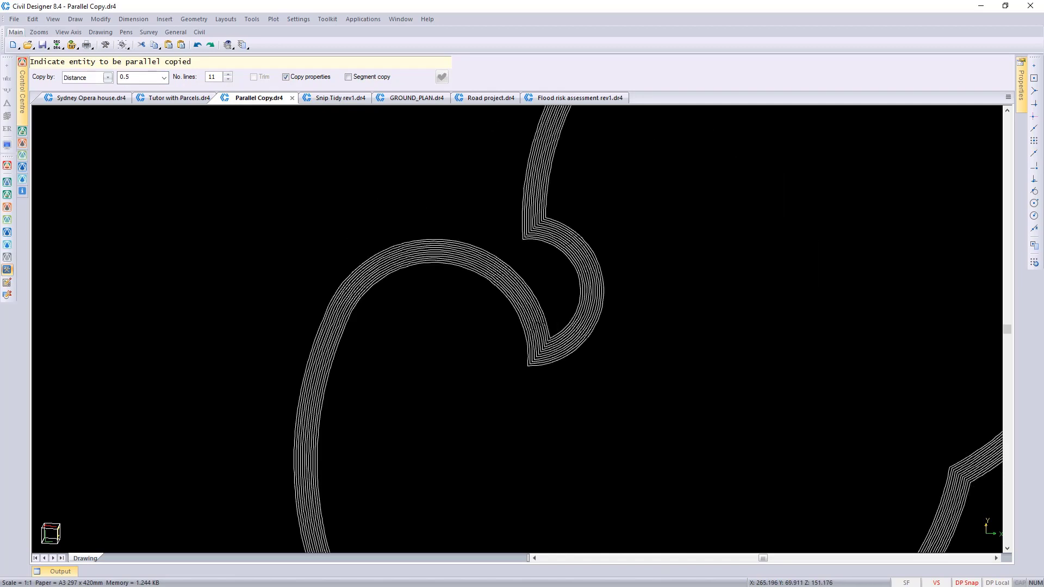
scroll(667, 319, down, 2)
scroll(667, 319, up, 2)
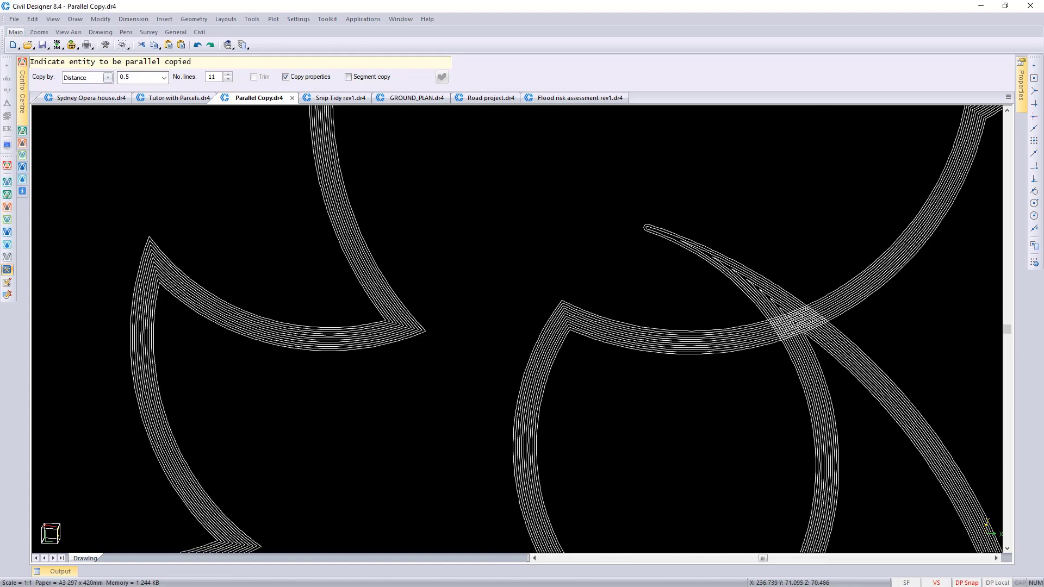
middle_drag(667, 321, 568, 338)
scroll(747, 250, up, 1)
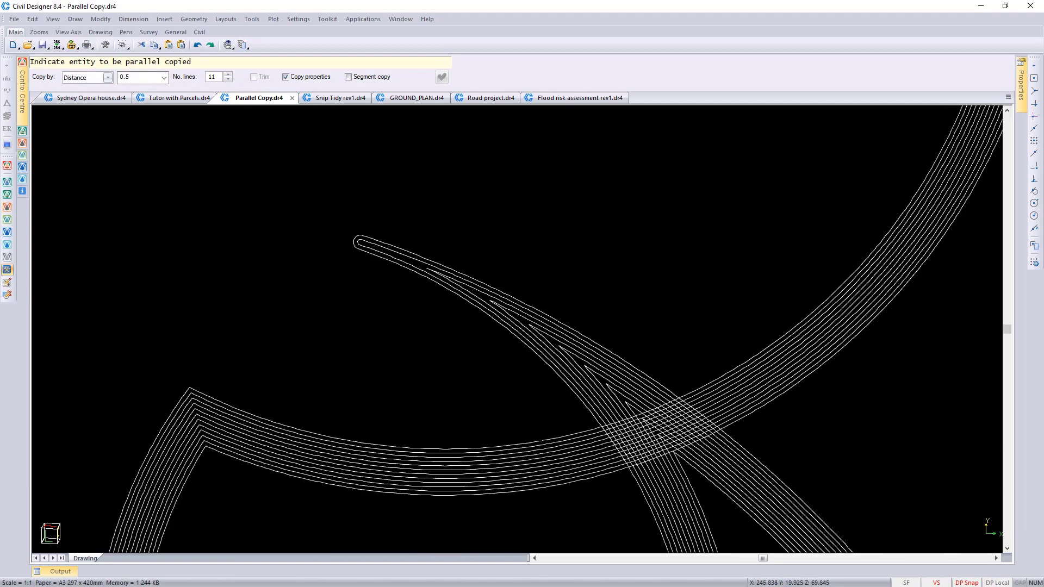
scroll(502, 284, down, 2)
middle_drag(548, 330, 588, 205)
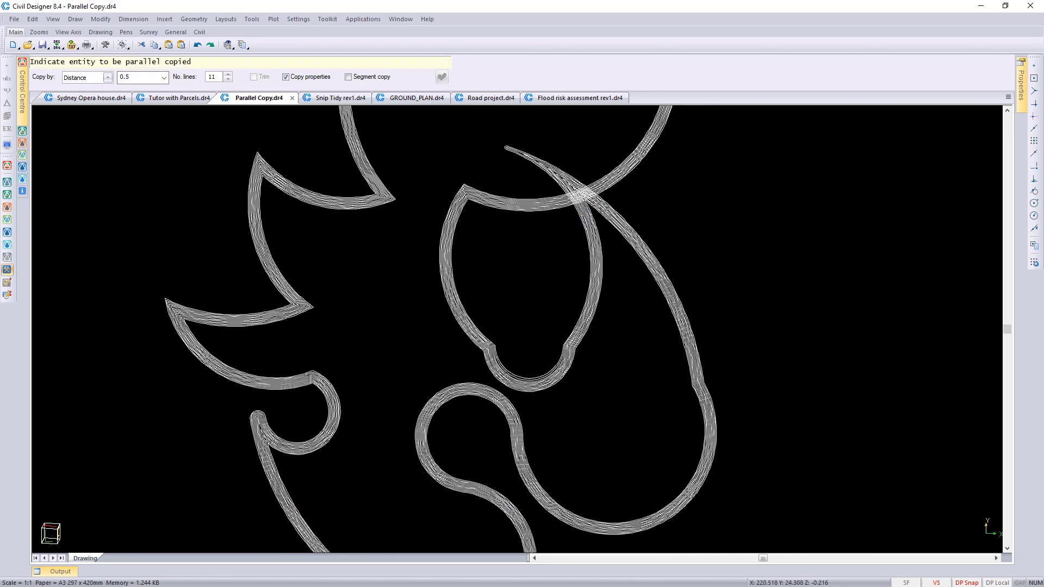
middle_drag(516, 390, 559, 341)
scroll(288, 398, up, 1)
scroll(555, 291, up, 1)
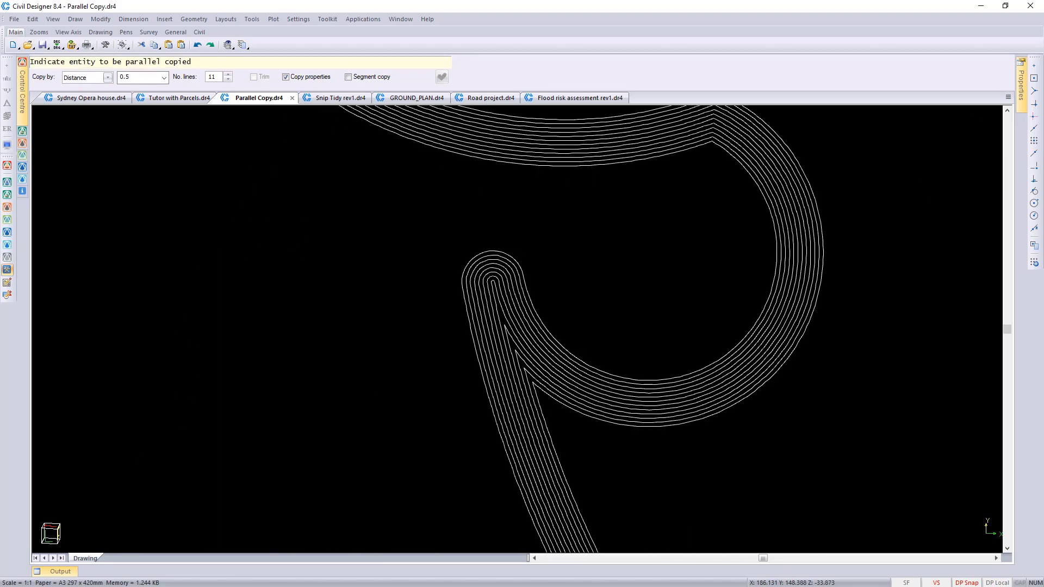
scroll(518, 324, up, 1)
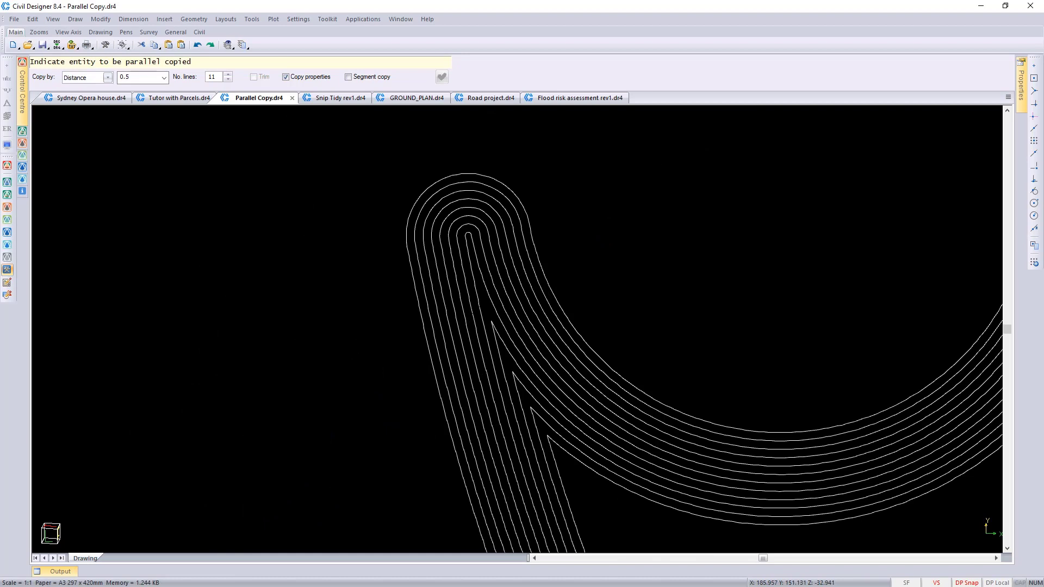
scroll(526, 324, down, 3)
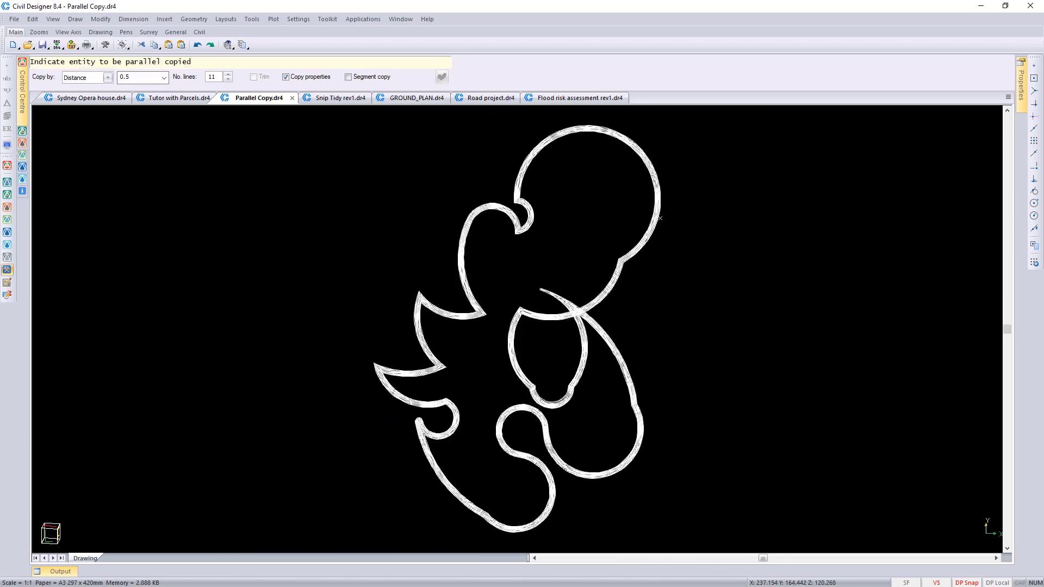
Step: Quit the Parallel Copy command and switch to the Snip Tidy rev1.dr4 drawing
right_click(416, 260)
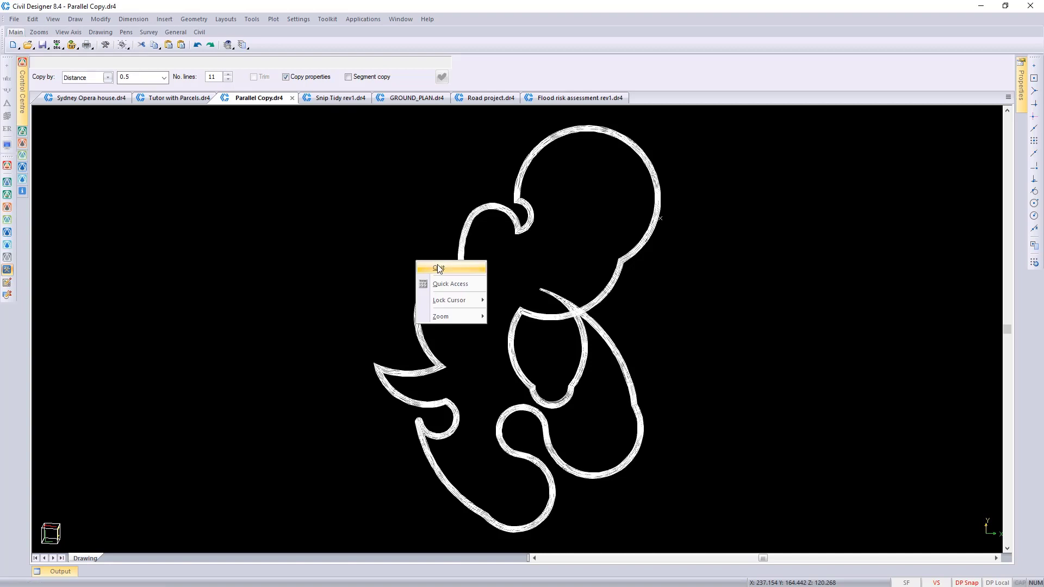
click(440, 269)
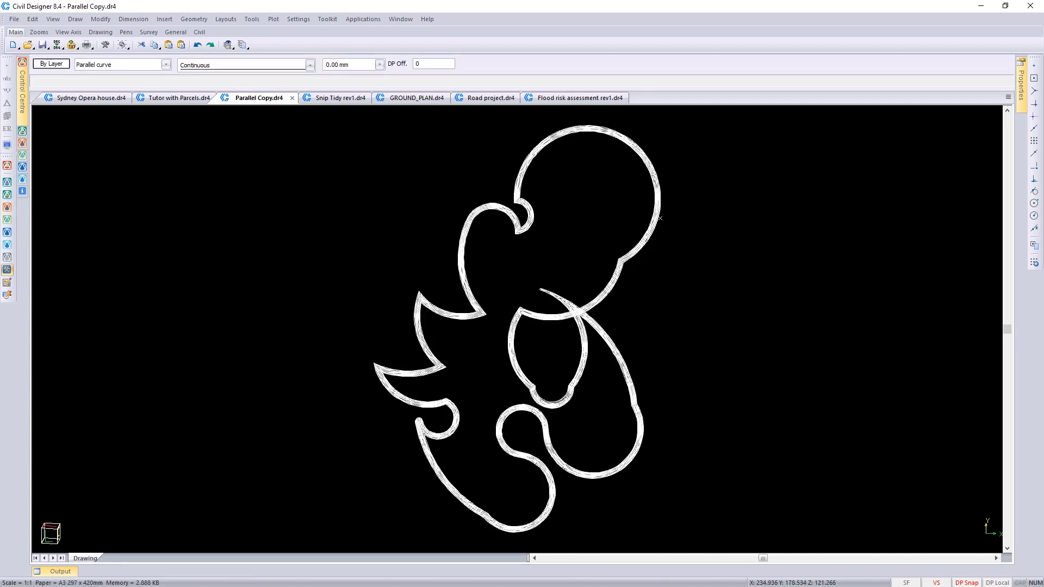
click(330, 98)
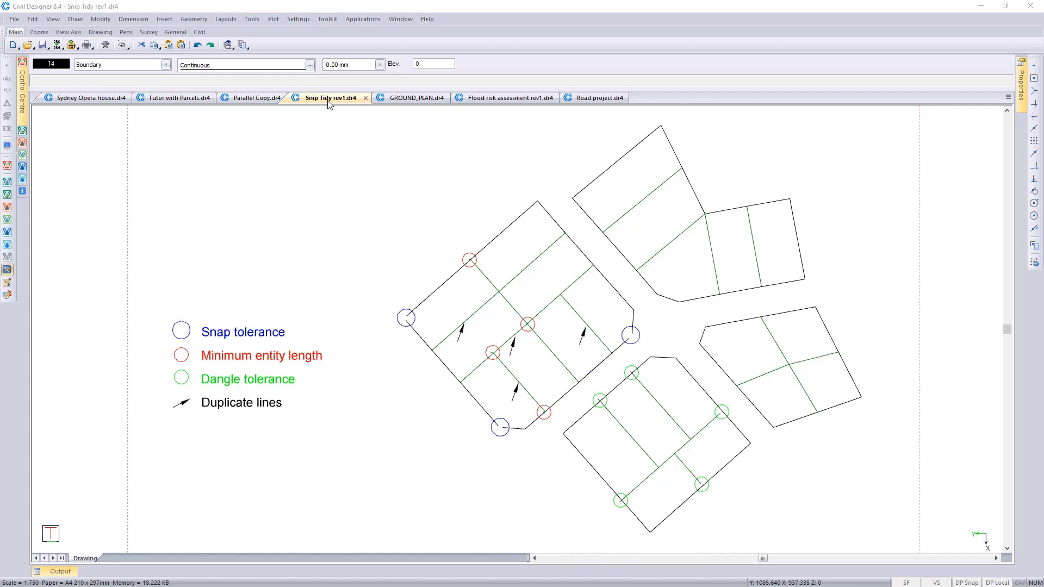
Step: Inspect the circled dangles, short entities and open boundary corners in the two marked parcel blocks
scroll(406, 452, up, 2)
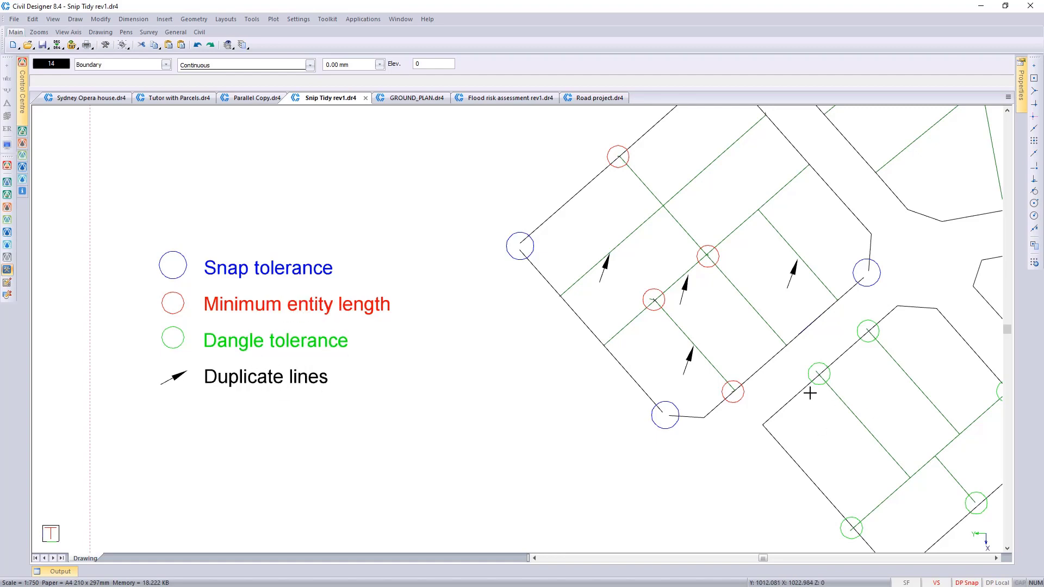
scroll(832, 390, up, 1)
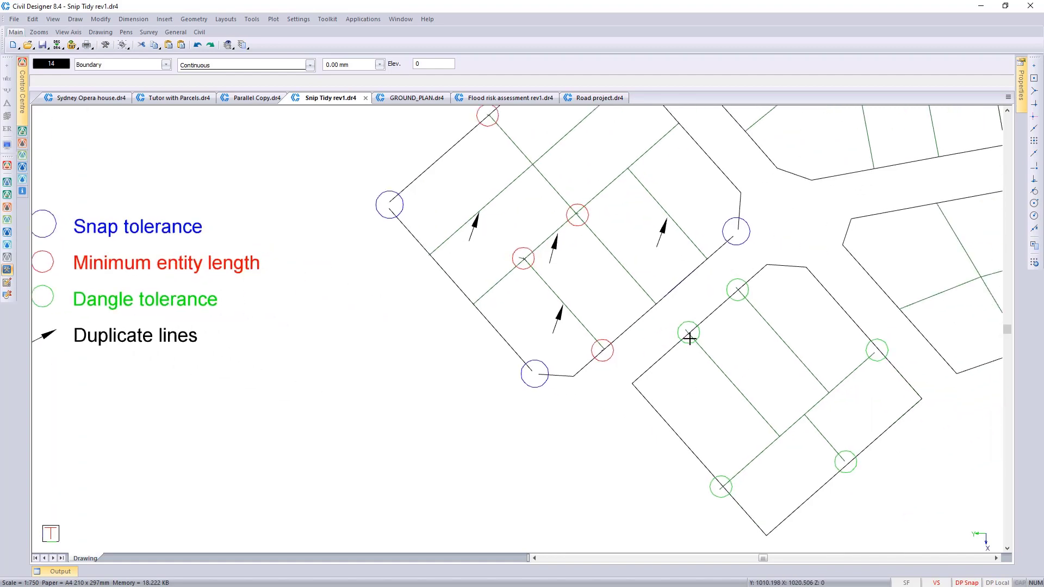
scroll(690, 341, up, 1)
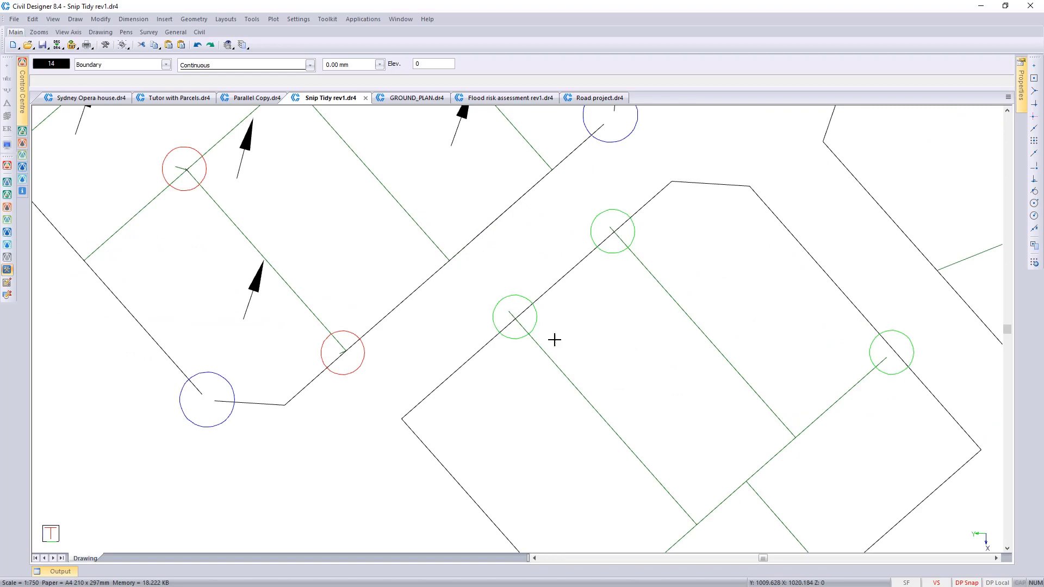
middle_drag(624, 374, 516, 295)
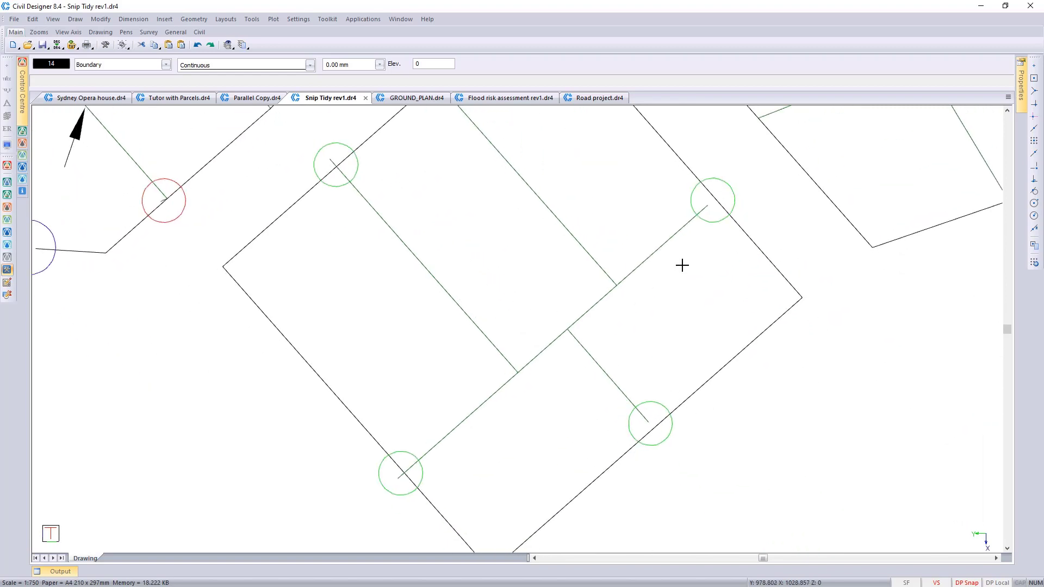
click(652, 411)
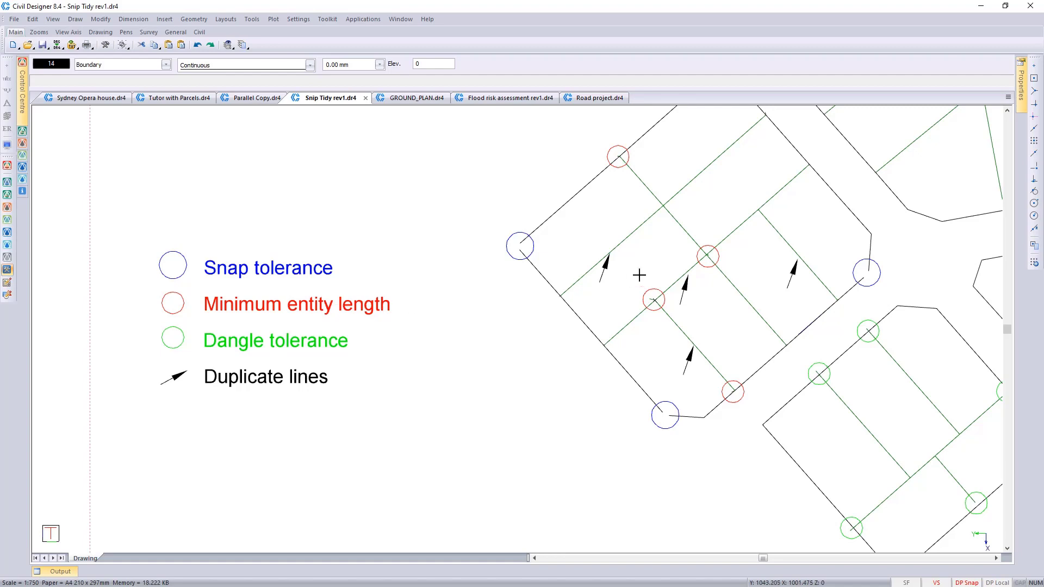
scroll(653, 301, up, 2)
scroll(493, 325, up, 2)
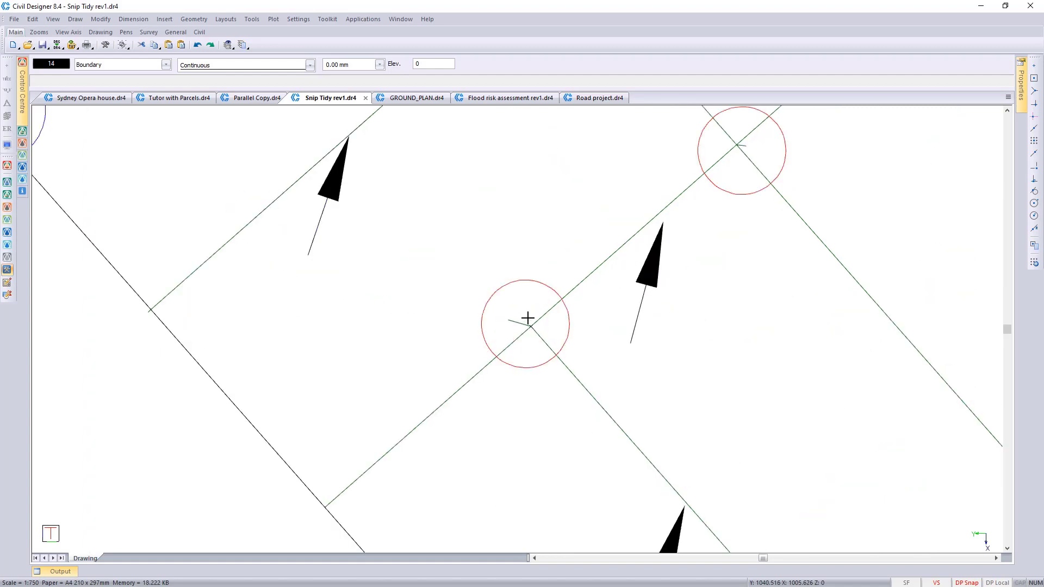
scroll(527, 319, down, 2)
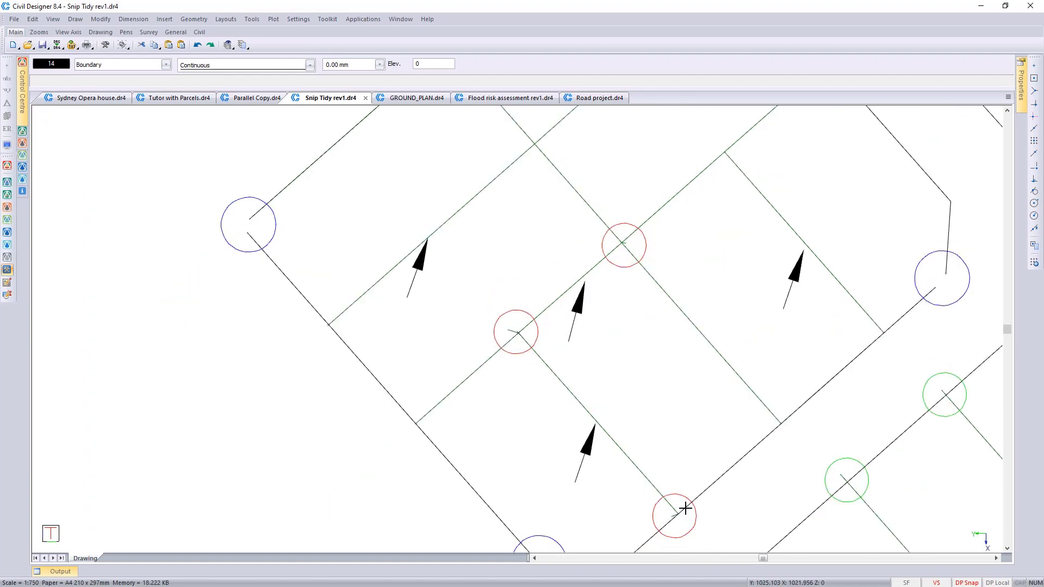
middle_drag(615, 415, 666, 486)
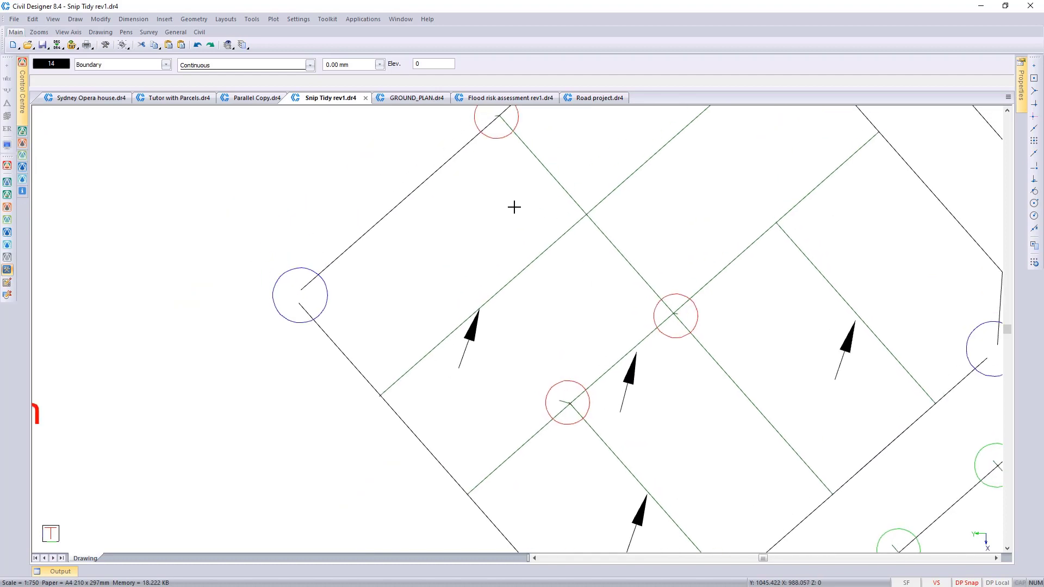
scroll(514, 207, down, 1)
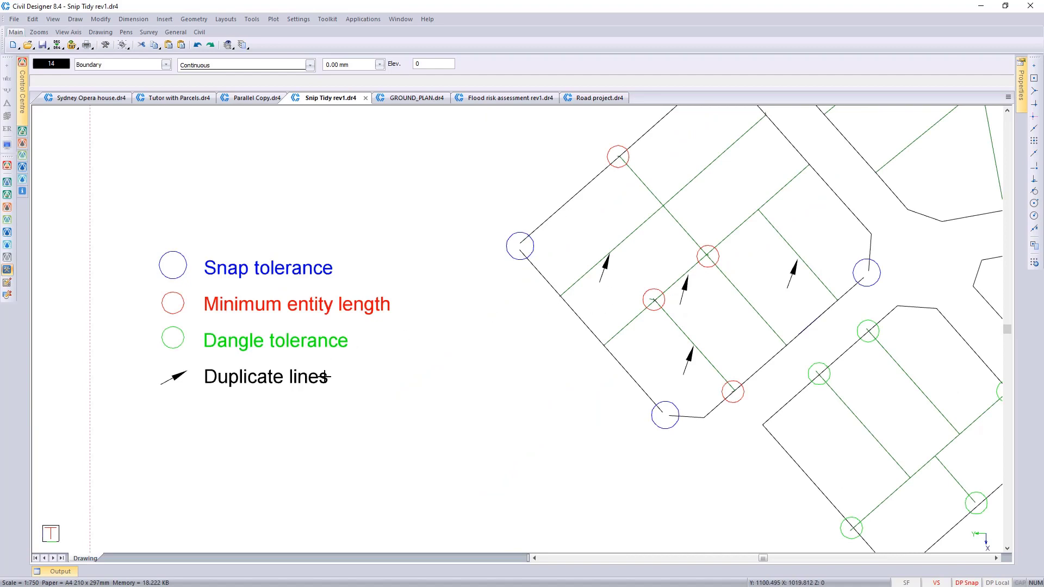
Step: Check for overlapping duplicate lines at two of the arrowed parcel lines, cancelling the entity selection each time
click(621, 240)
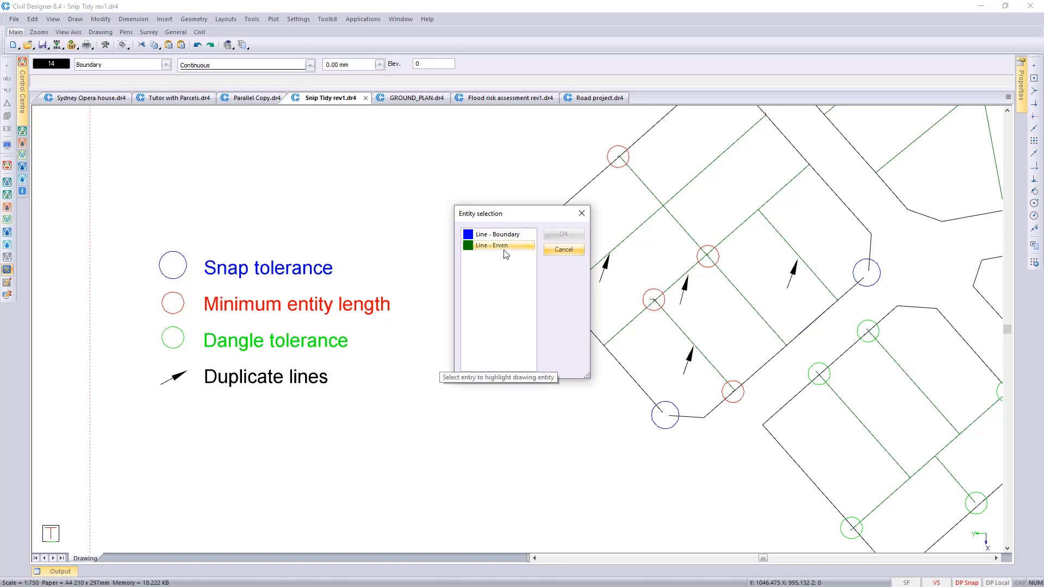
click(563, 250)
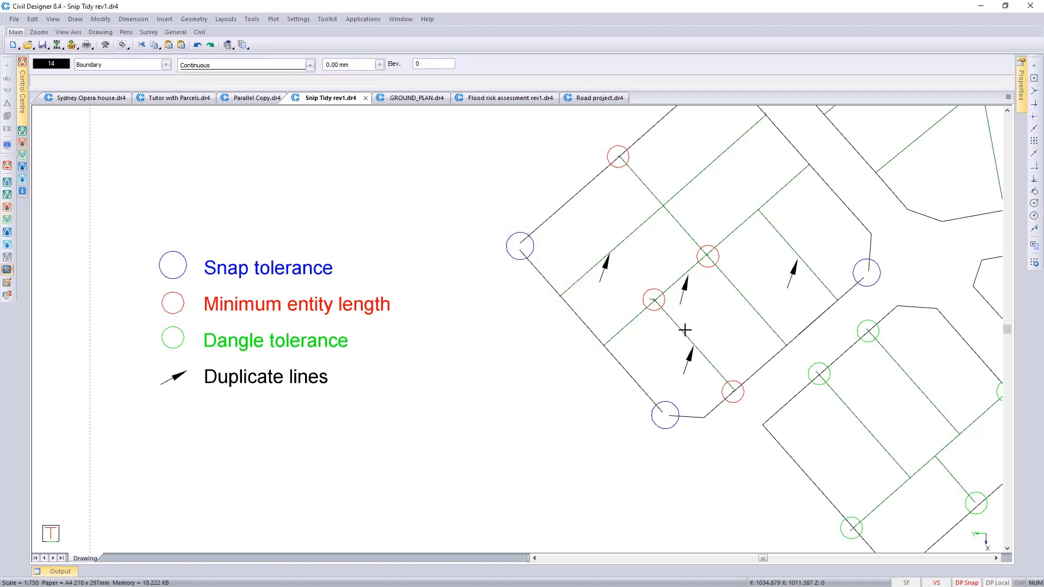
click(685, 330)
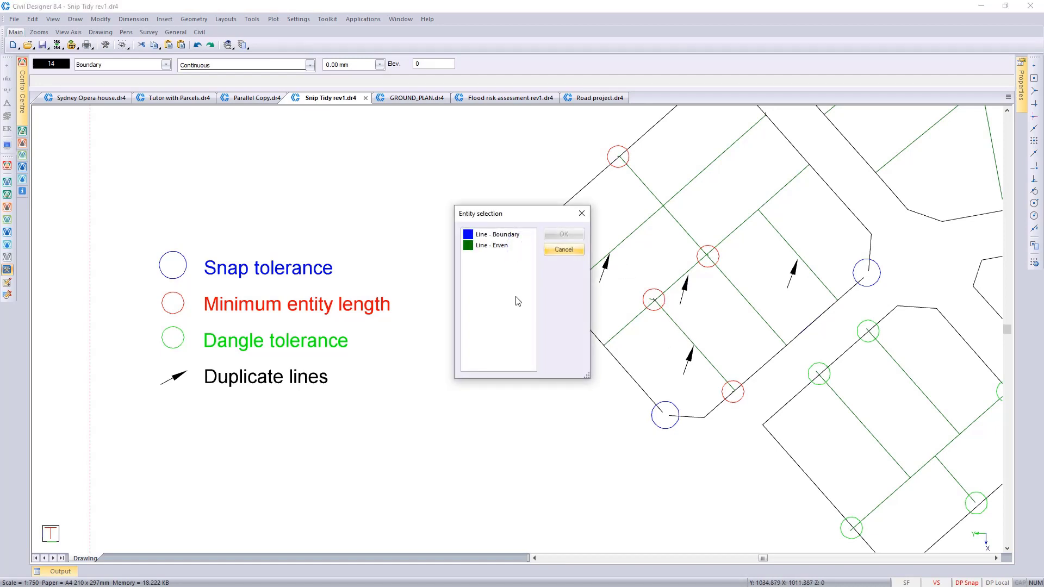
click(559, 248)
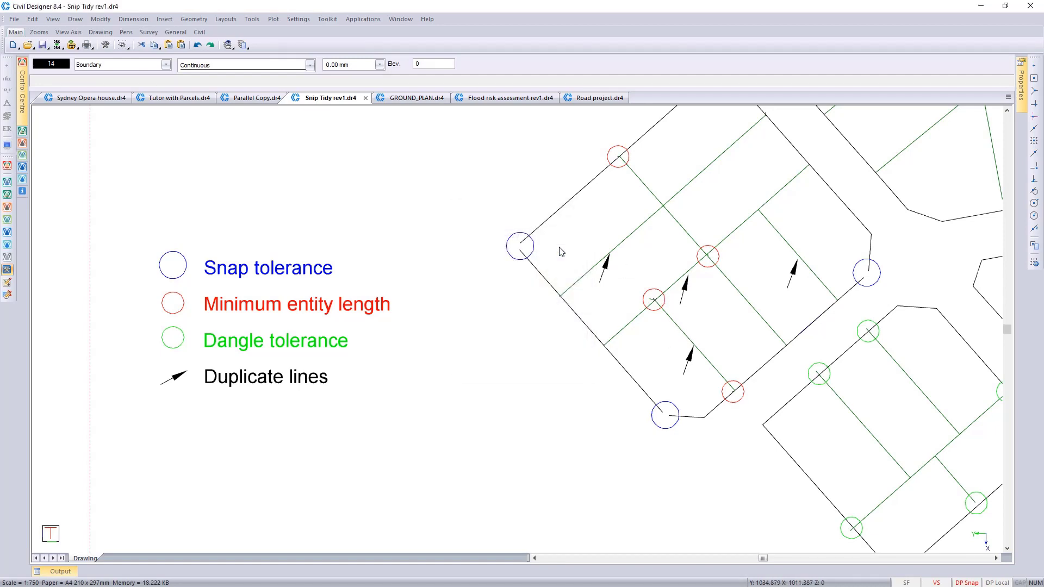
Step: Start the Snap/Clip Tidy command on the parcel drawing
middle_click(498, 264)
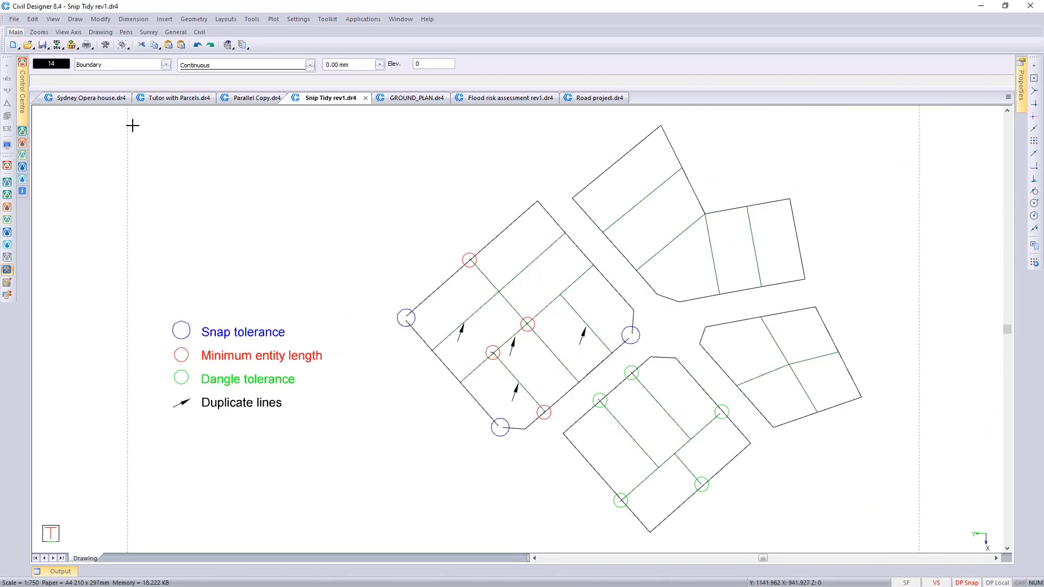
click(246, 20)
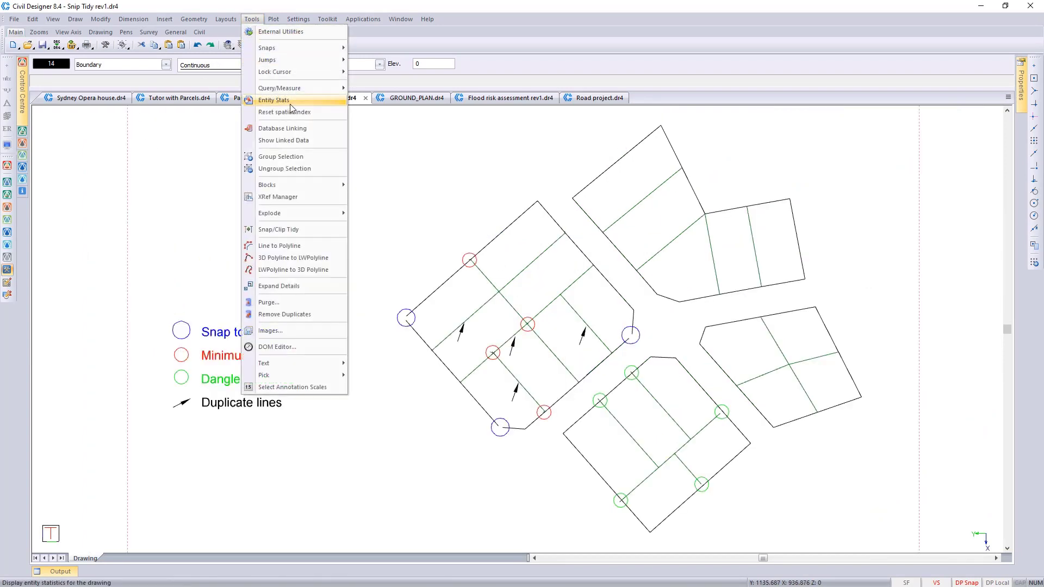
click(292, 235)
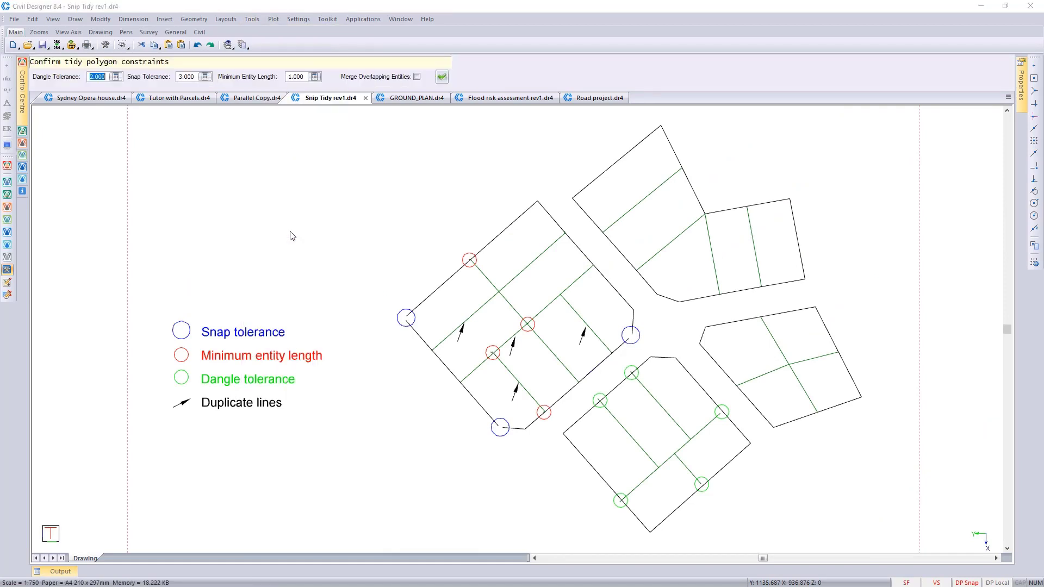
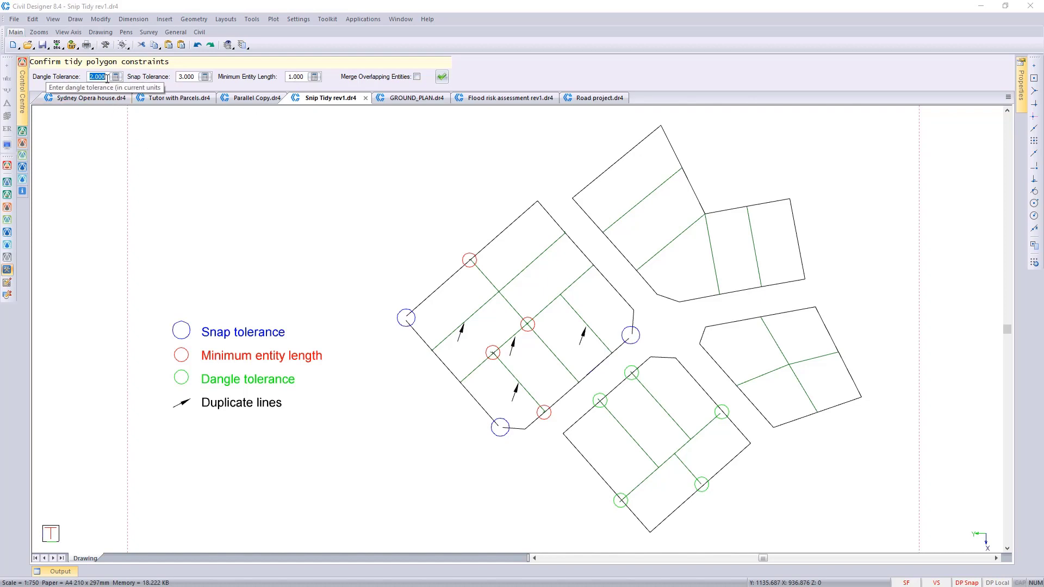
Step: Accept the tidy constraints of 2.000 dangle tolerance, 3.000 snap tolerance and 1.000 minimum entity length, with merging of overlapping entities enabled
click(107, 77)
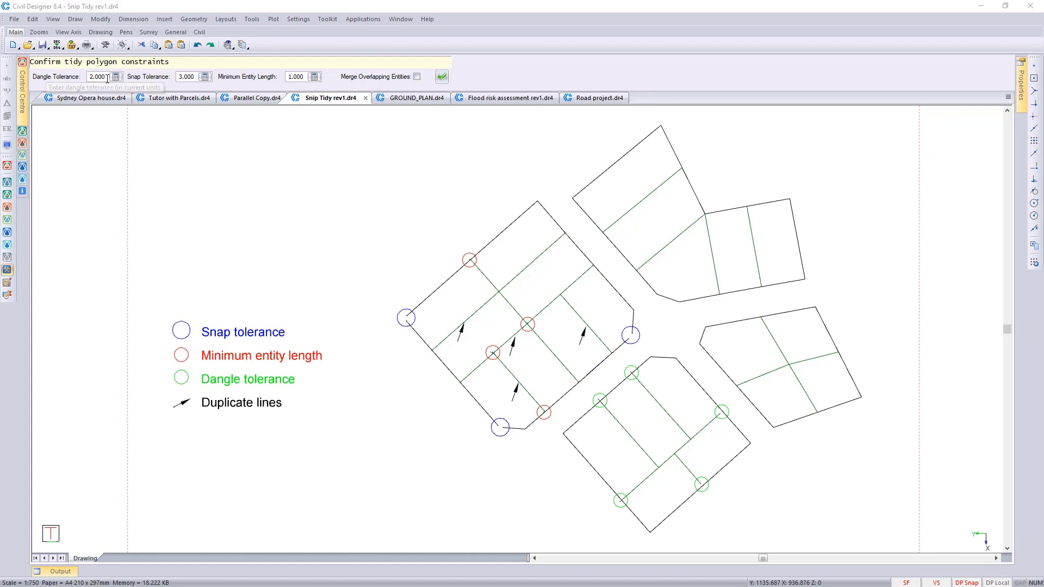
click(417, 77)
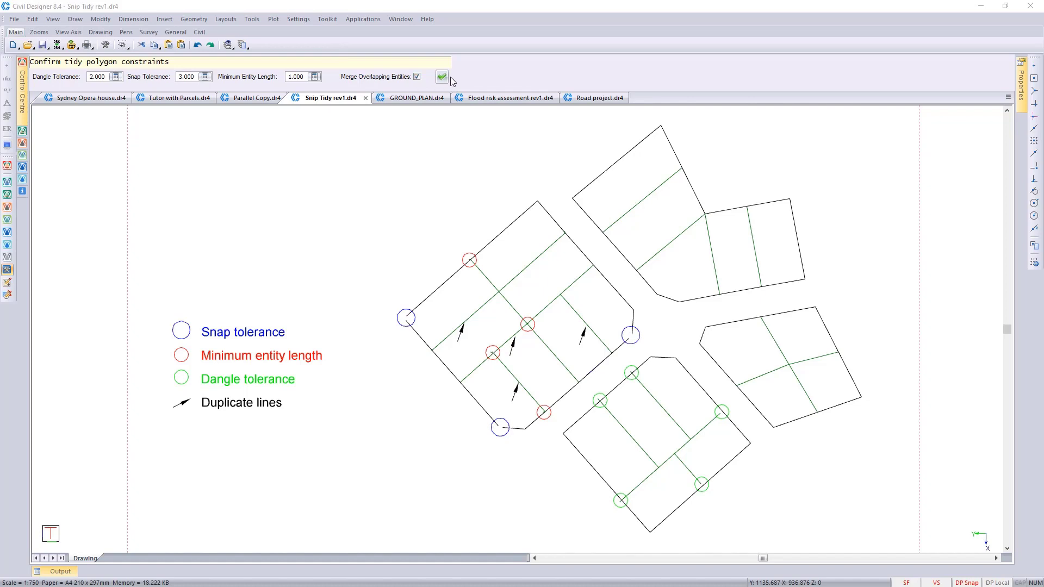
click(442, 78)
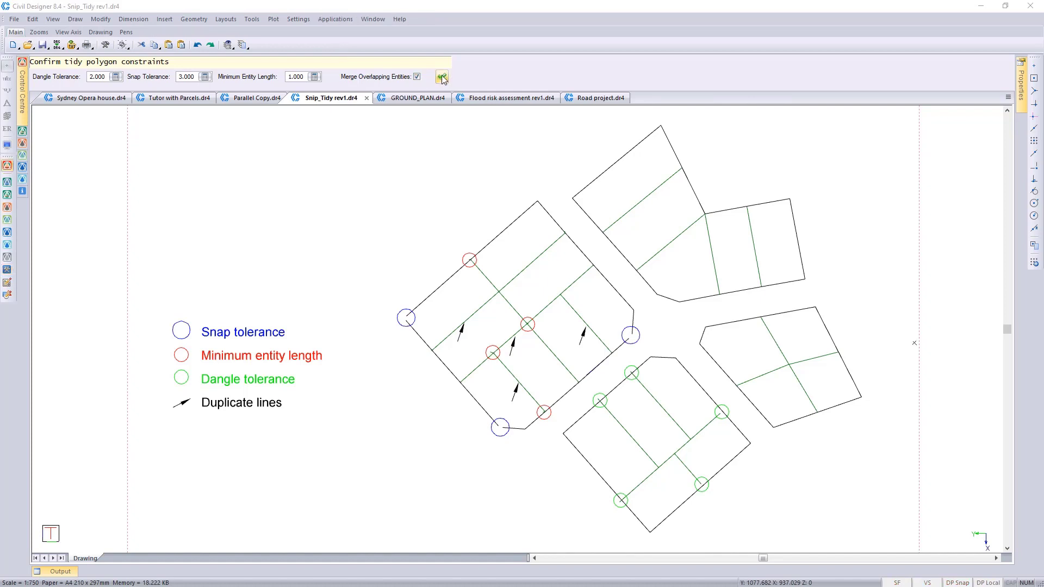
click(442, 77)
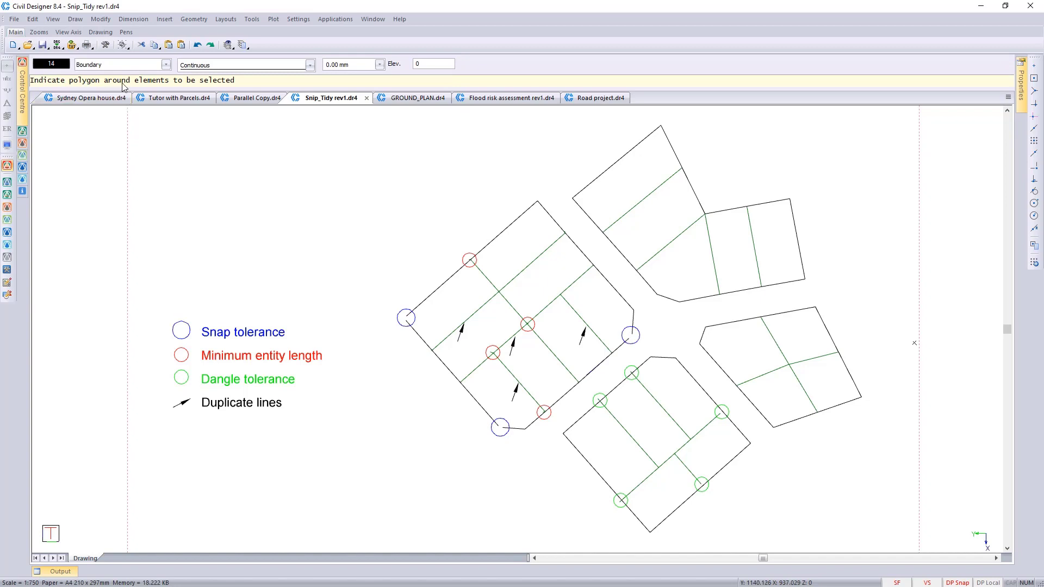
Step: Draw a closed selection polygon around all four parcel blocks and finish it to run the tidy
click(465, 179)
click(611, 123)
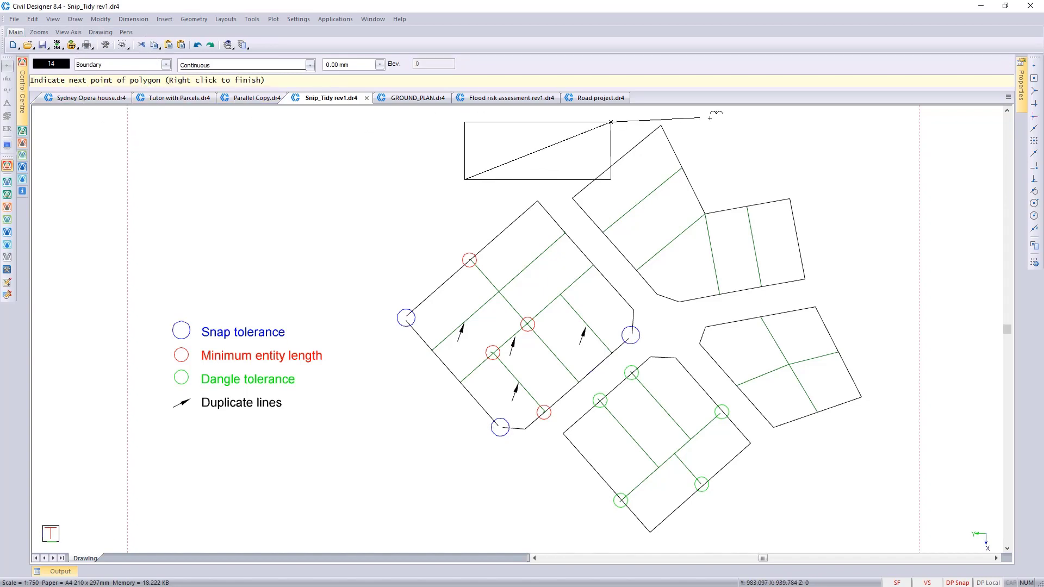
click(714, 116)
click(843, 177)
click(877, 321)
click(887, 483)
click(708, 527)
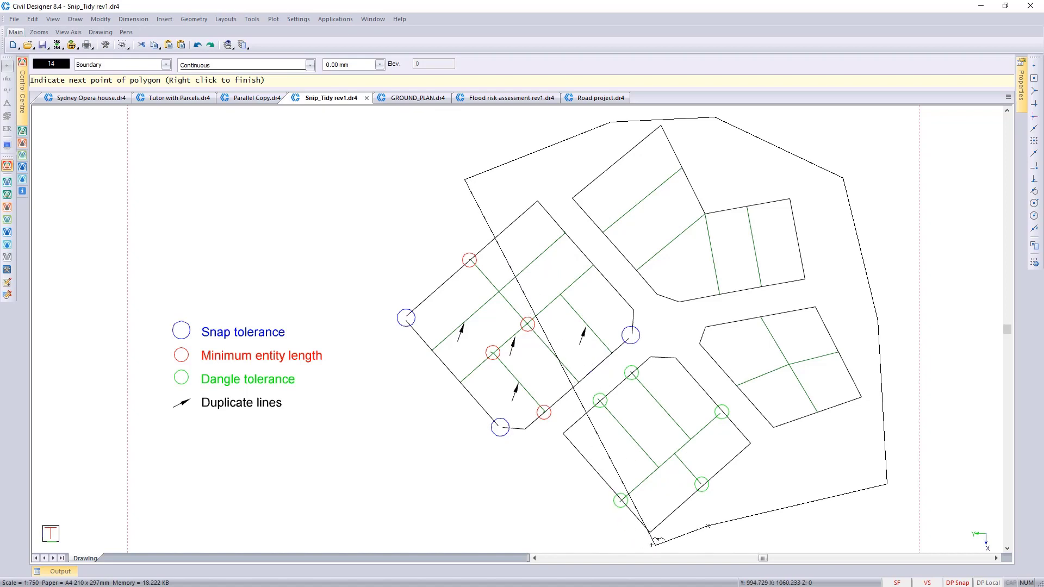
click(656, 545)
click(489, 514)
click(375, 413)
right_click(365, 261)
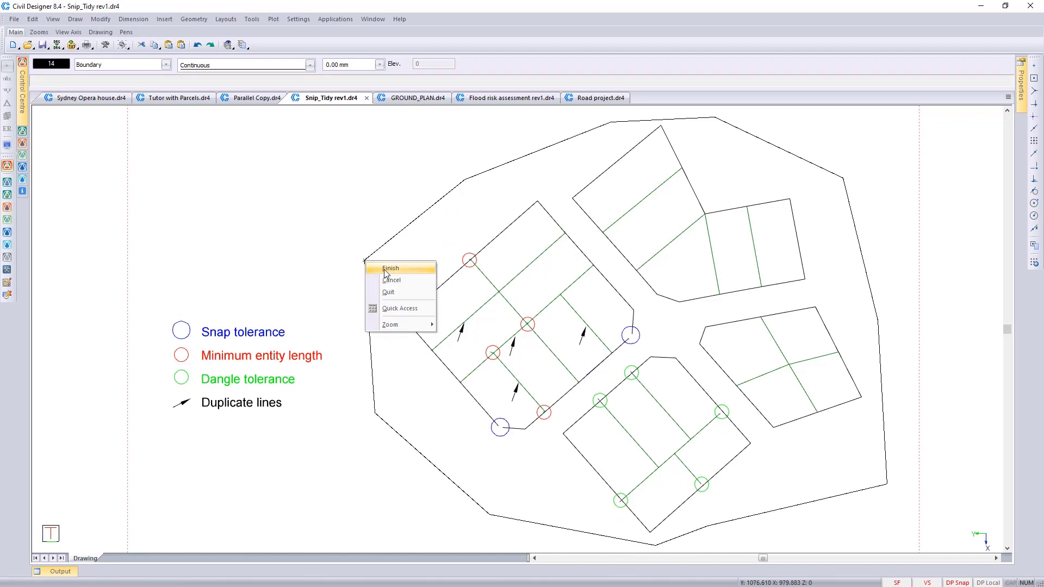
click(386, 269)
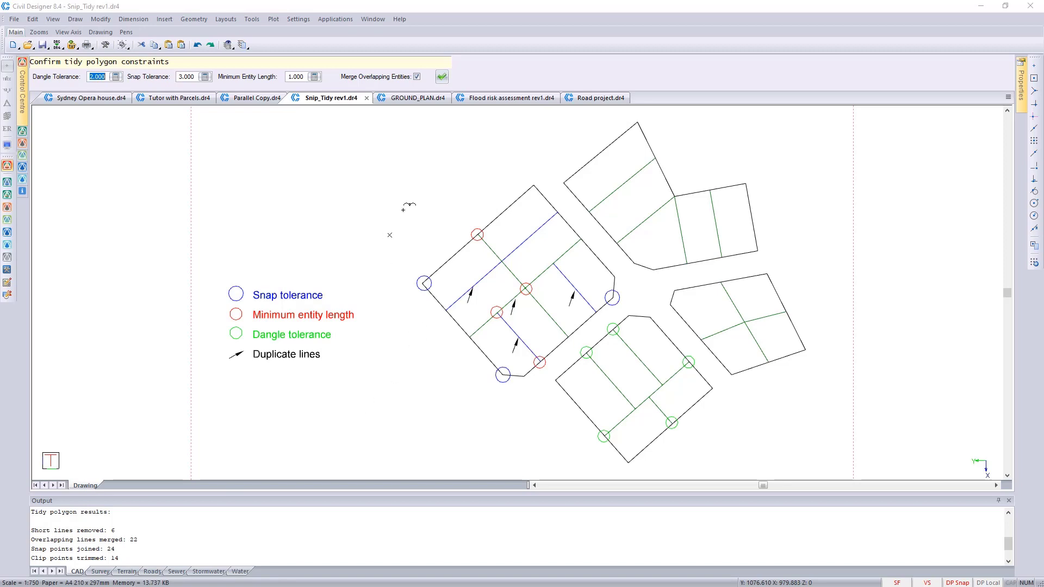
Step: End the tidy command and collapse the output results
right_click(405, 208)
click(424, 215)
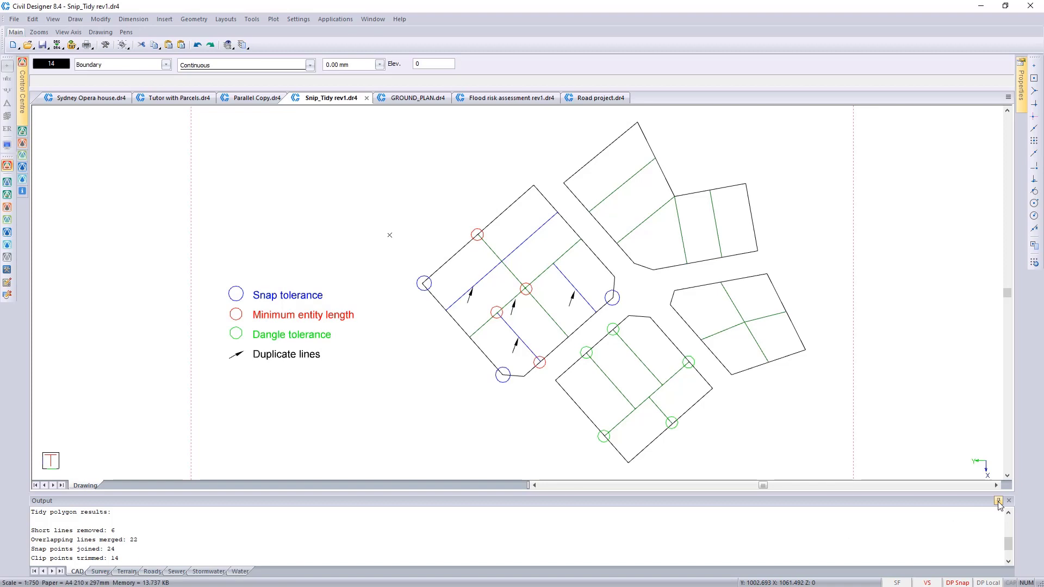
click(998, 501)
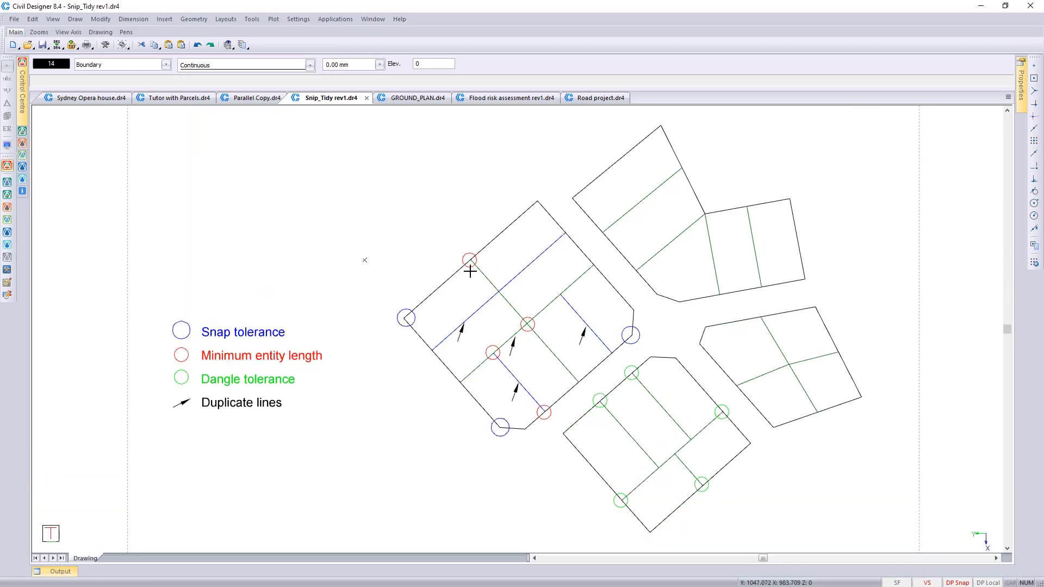
Step: Examine the circled corners, line ends and arrowed lines in the two marked parcel blocks after the tidy
scroll(470, 270, up, 5)
middle_drag(536, 368, 504, 182)
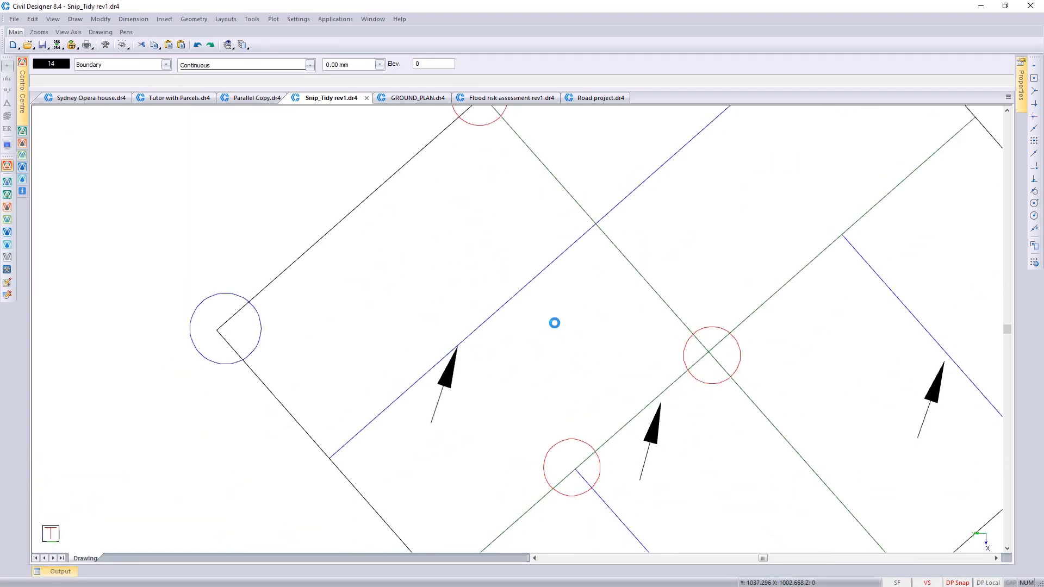
scroll(625, 448, down, 3)
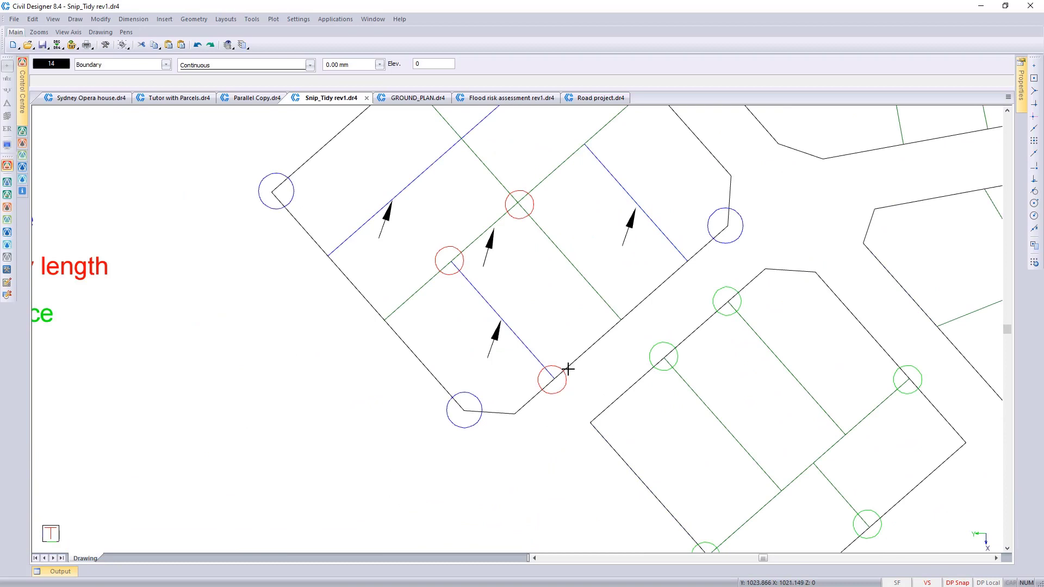
scroll(505, 209, up, 3)
scroll(521, 331, down, 3)
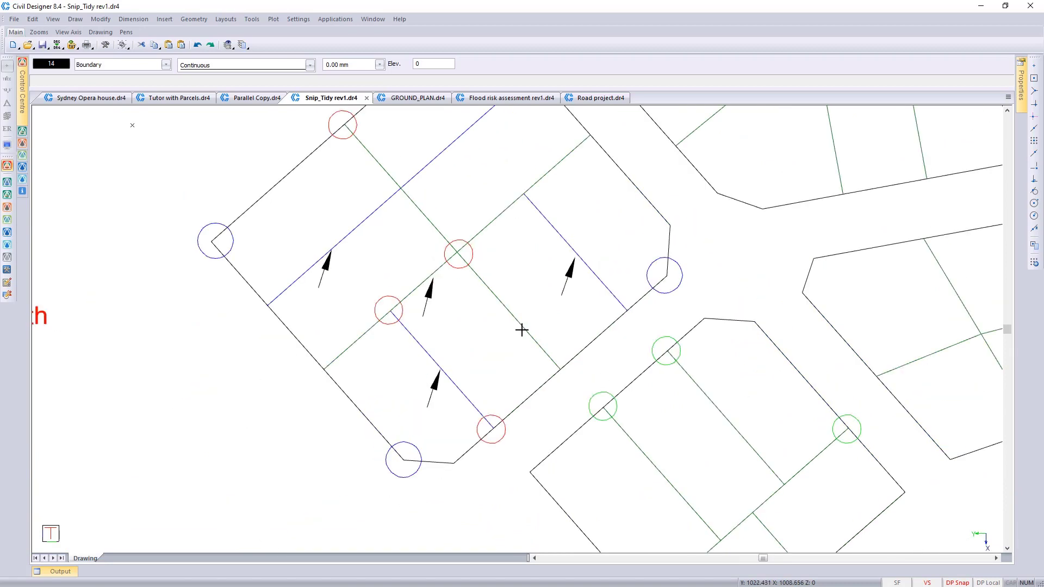
middle_drag(623, 414, 474, 252)
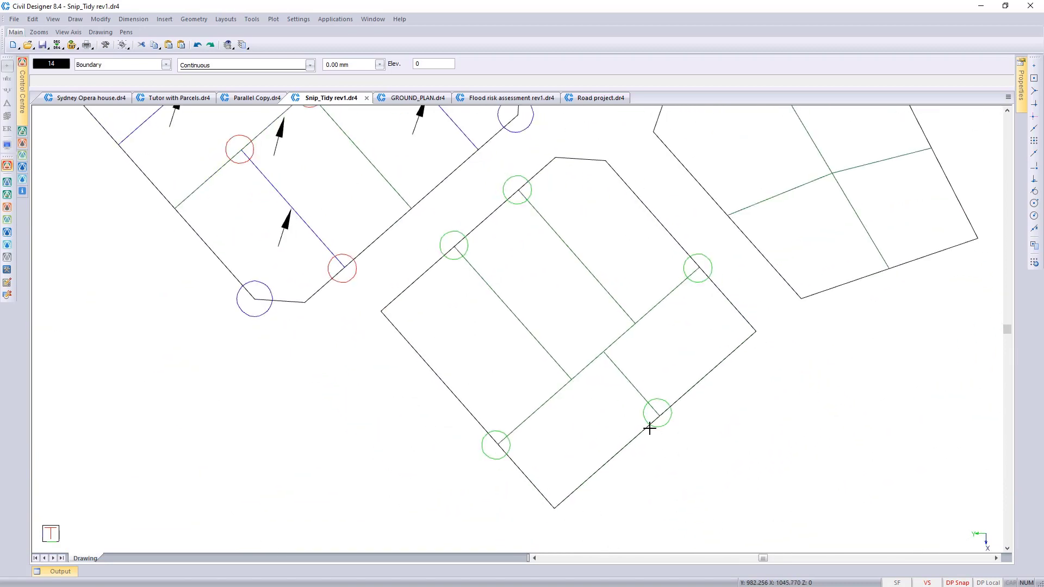
scroll(517, 312, down, 4)
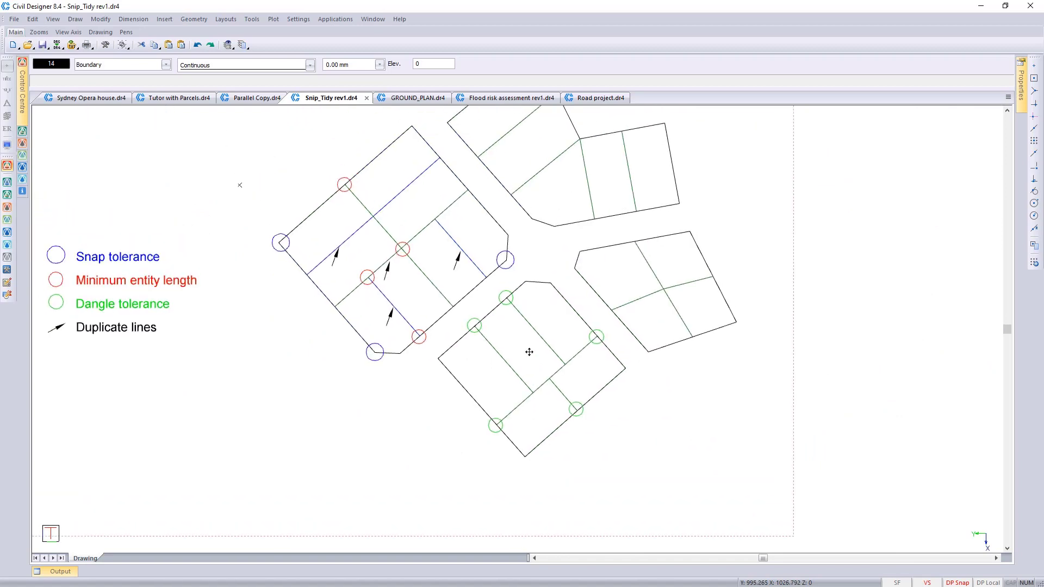
middle_drag(404, 277, 530, 352)
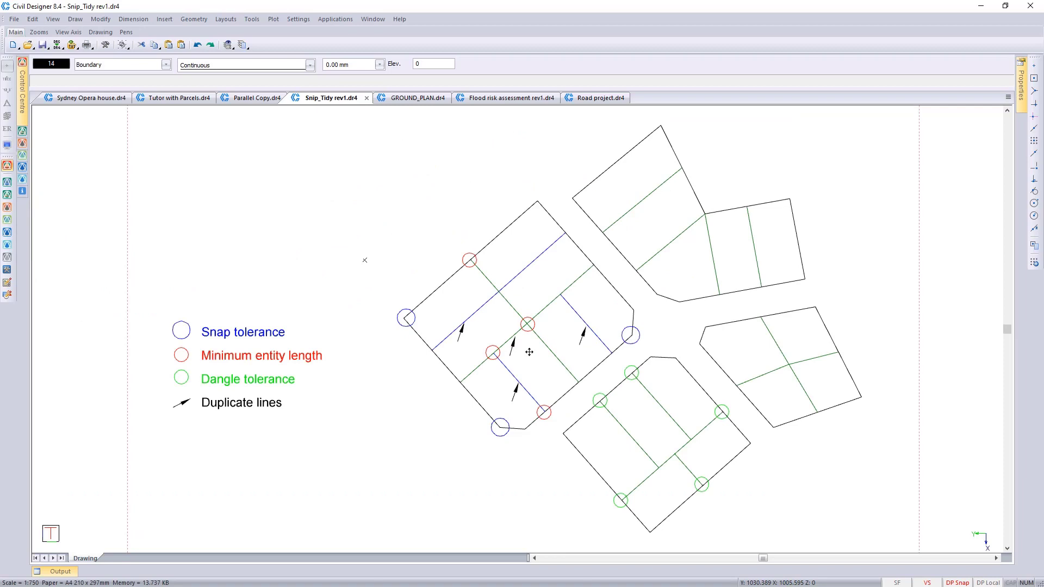
Step: Hide the Circle and arrows layer in the parcel drawing
key(ctrl+l)
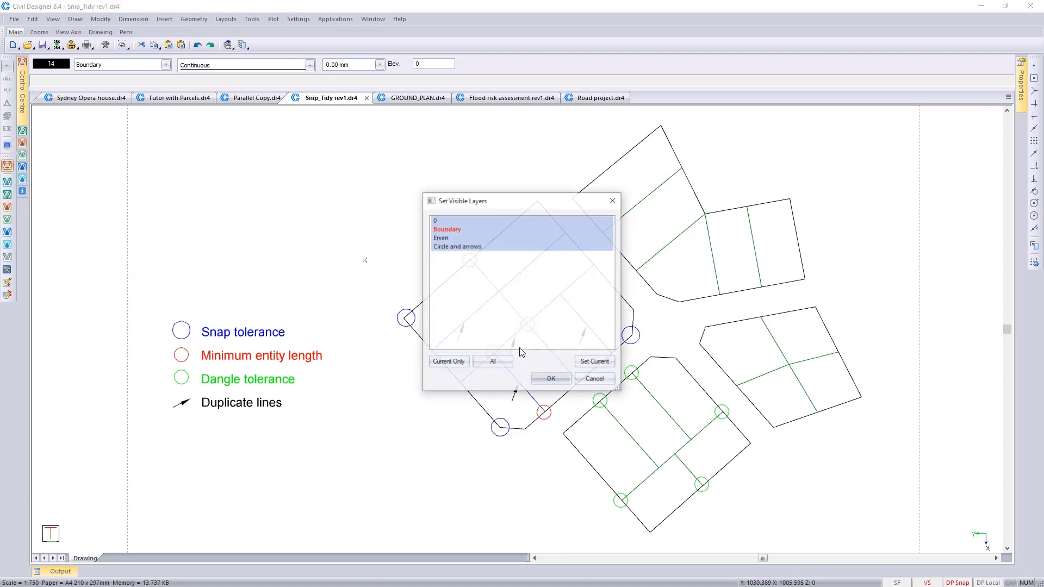
click(468, 247)
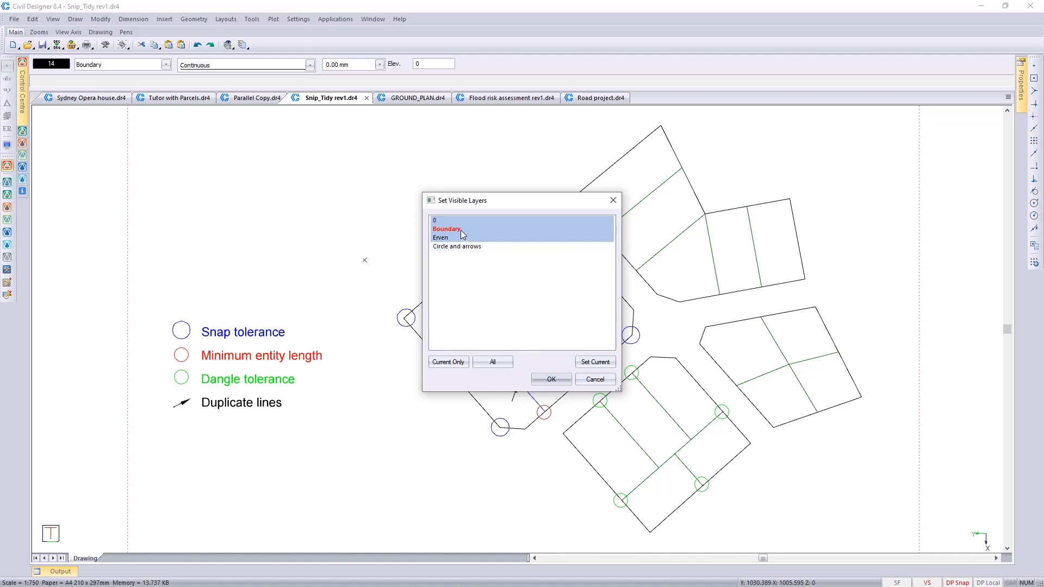
click(557, 377)
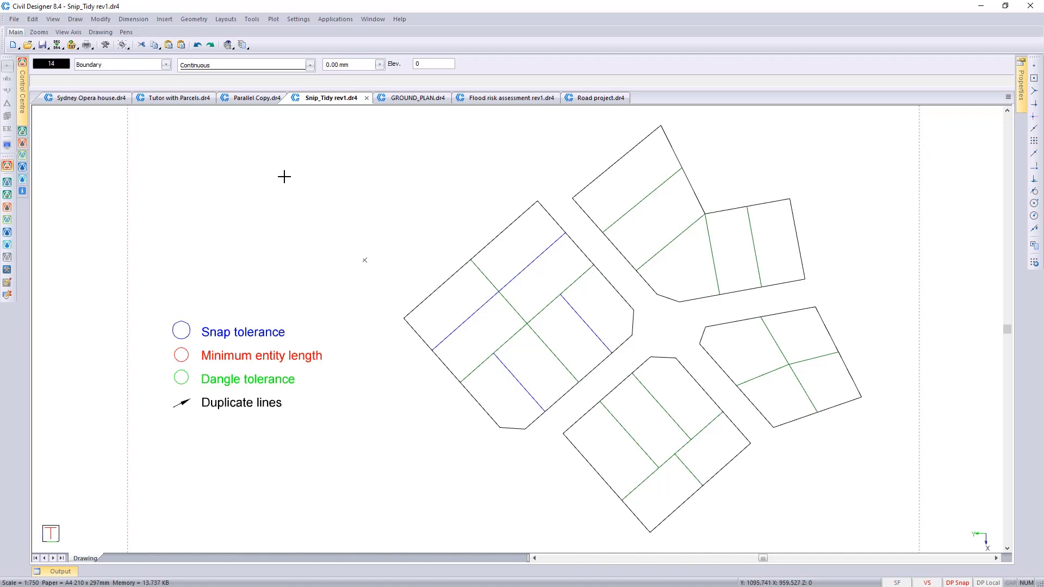
Step: Switch to the Tutor with Parcels.dr4 drawing and activate Survey mode
click(174, 100)
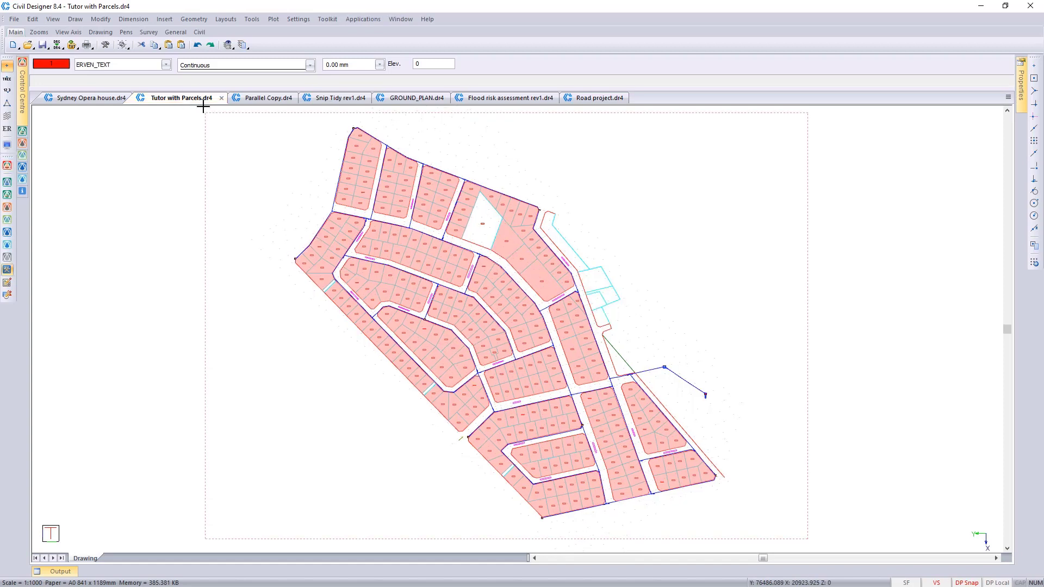
click(364, 19)
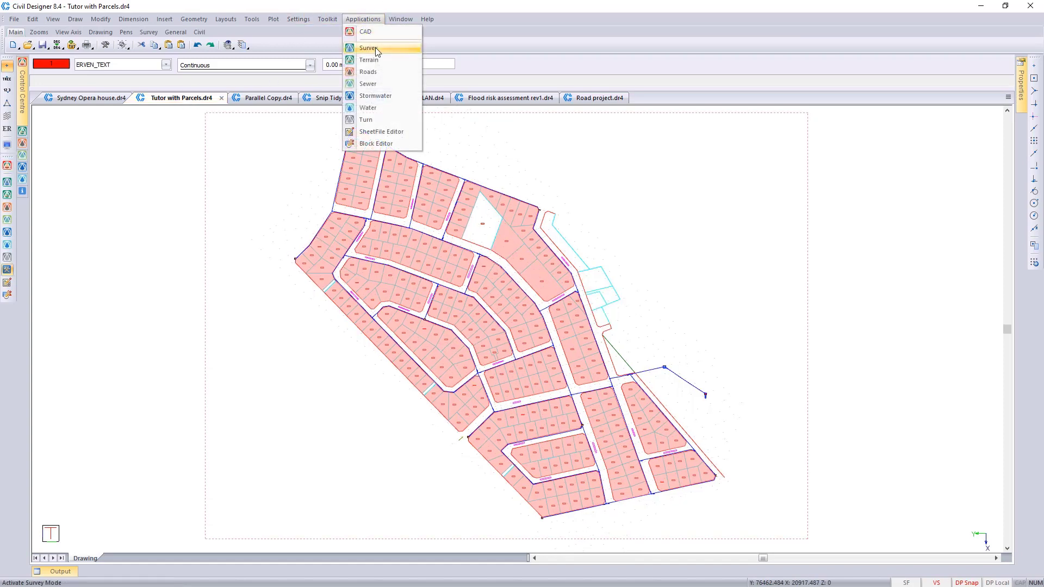
click(376, 47)
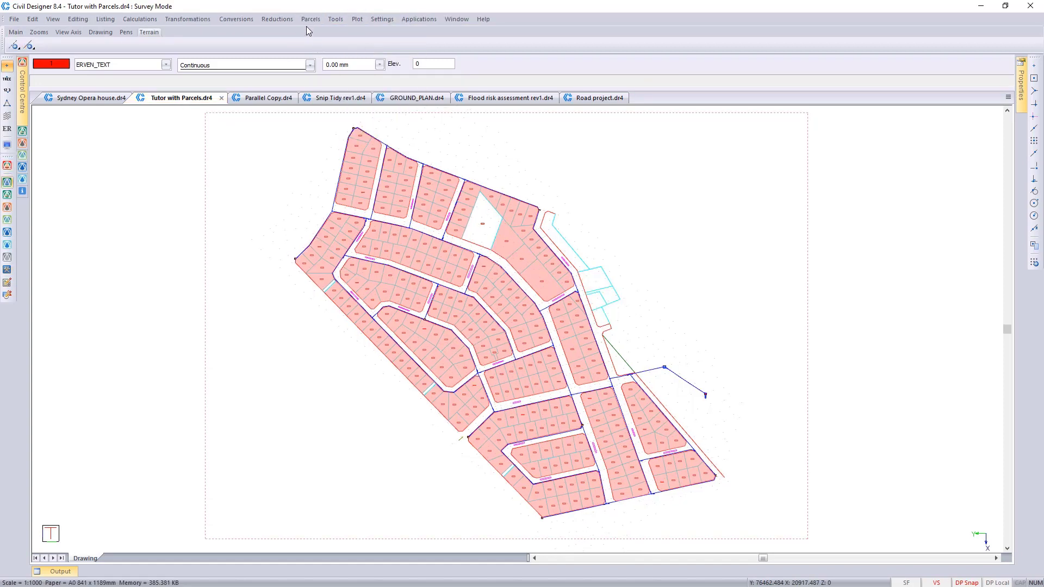
Step: Remove all existing parcels from the drawing and check the stand numbers on the bare layout
click(308, 19)
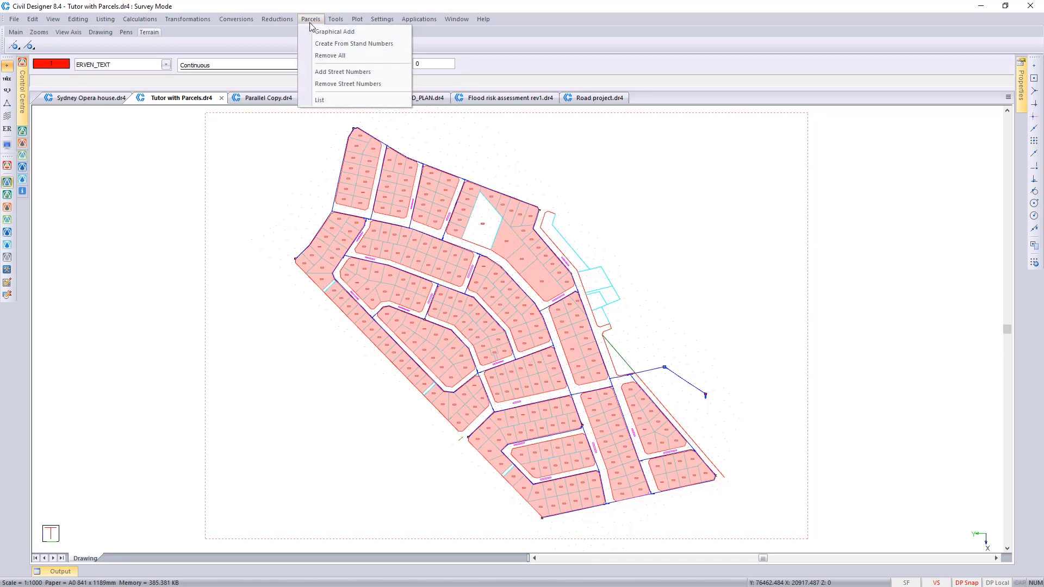
click(333, 56)
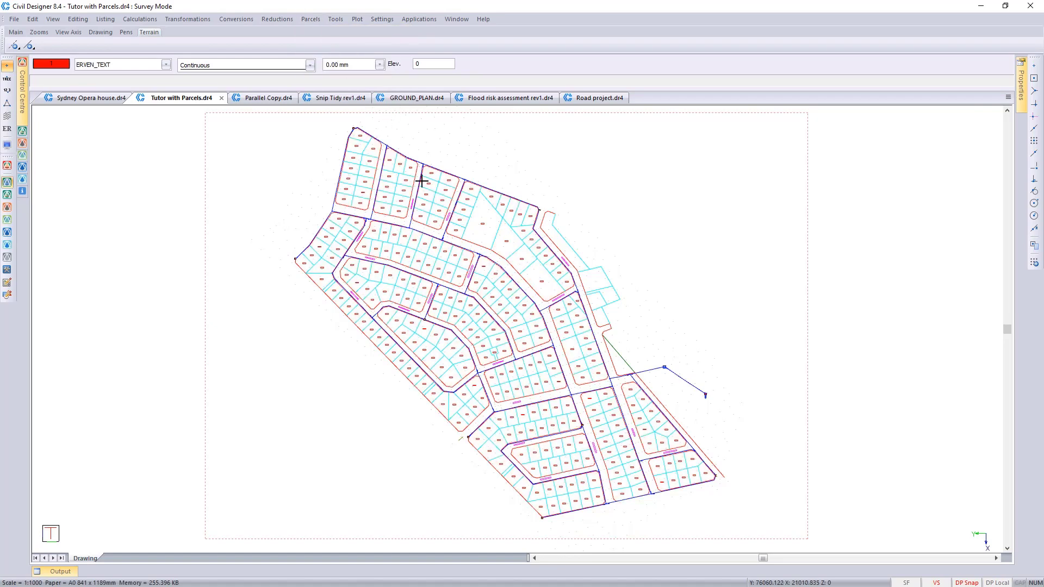
scroll(430, 228, up, 5)
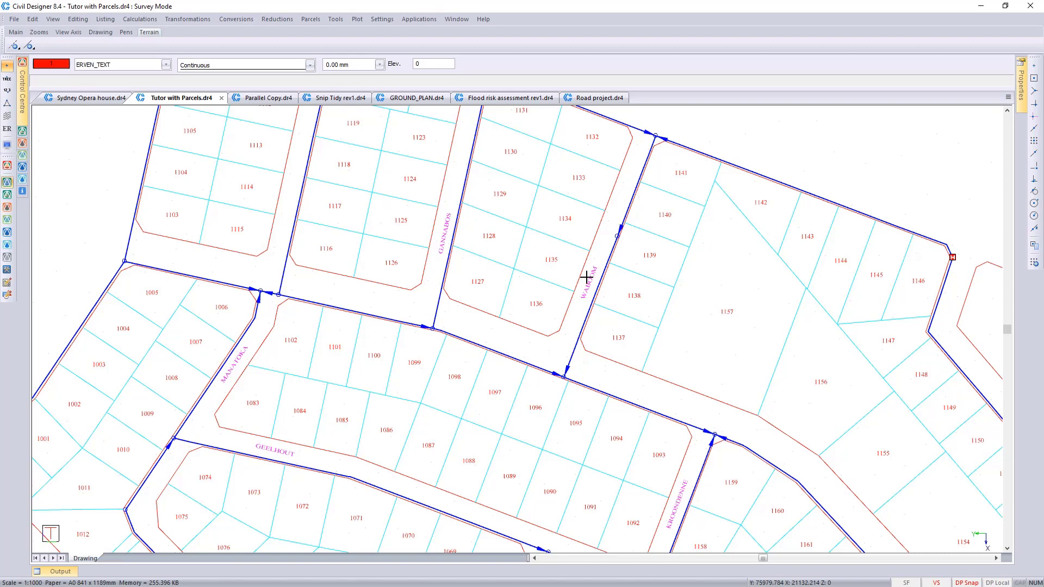
middle_click(514, 251)
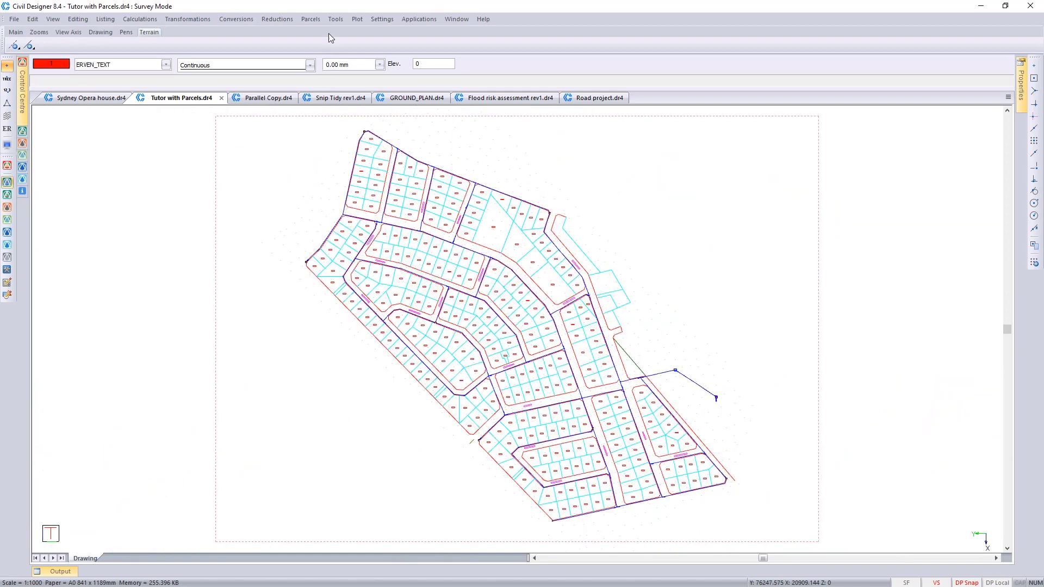
Step: Create parcels from the ERVEN_TEXT stand numbers with a 500 m search radius, 2500 m2 maximum area and 50 mm tolerance, drawn while processing
click(309, 21)
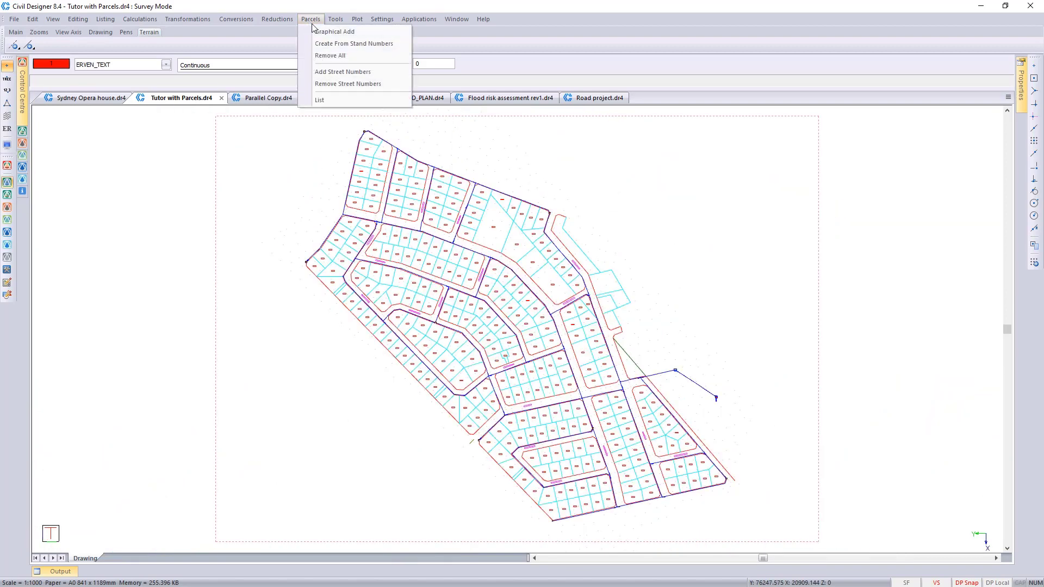
click(368, 45)
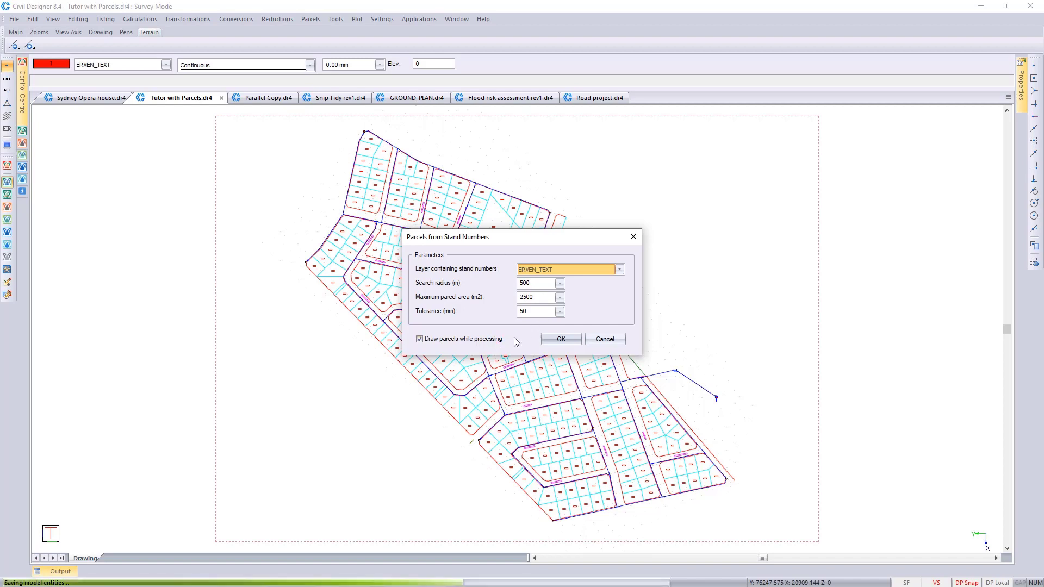
click(561, 340)
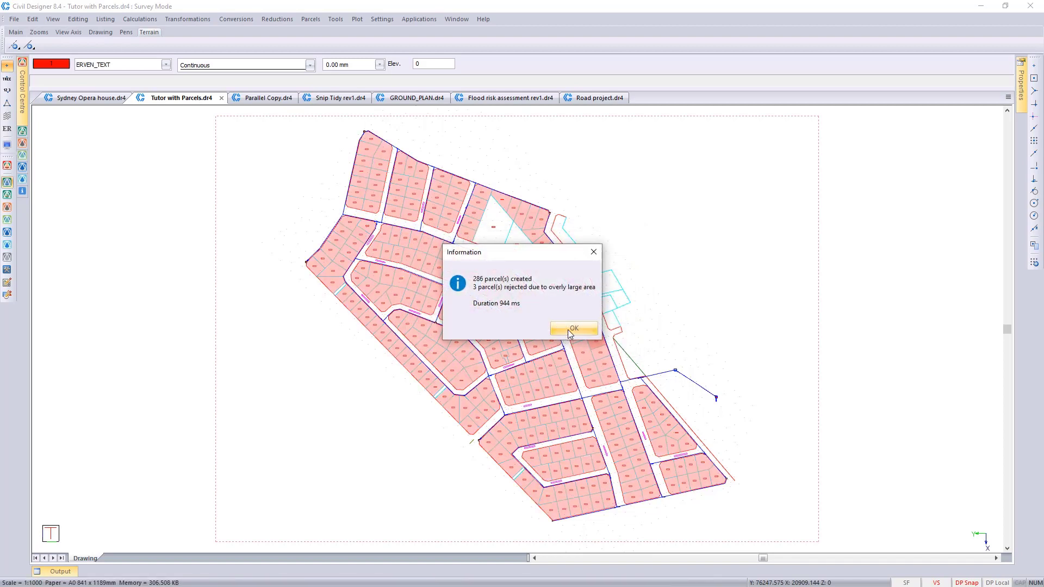
click(568, 330)
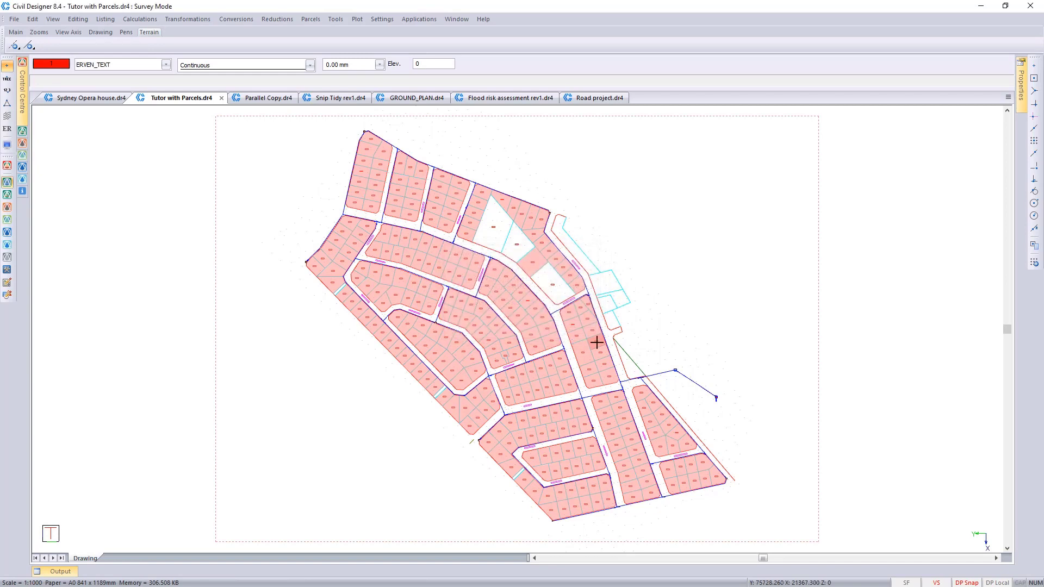
Step: Graphically add parcels by automatic tracking with 50 mm tolerance in the two lower empty stands beside parcels 1192 to 1194, numbering the second 991
scroll(553, 285, up, 3)
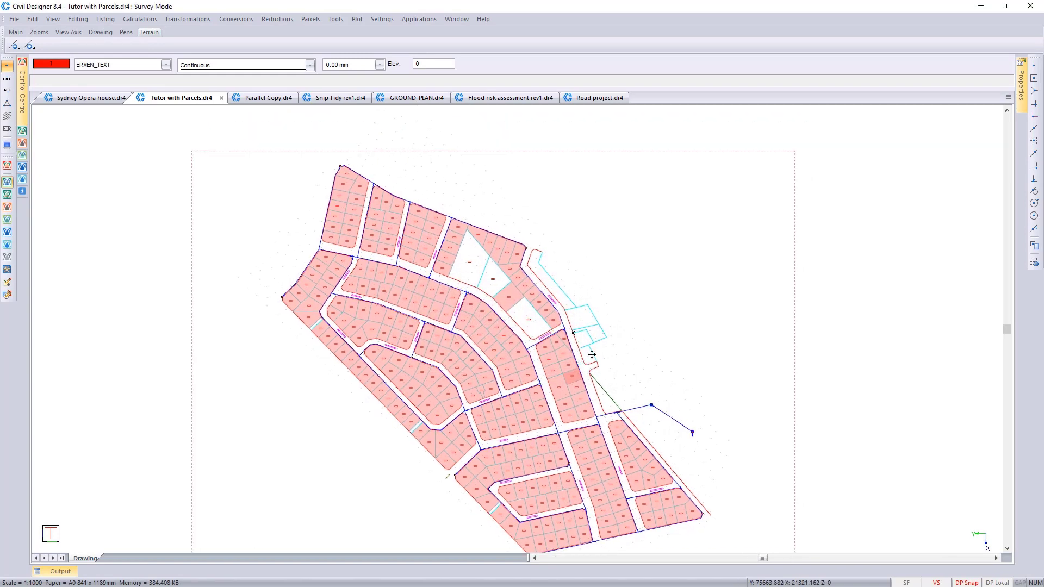
mouse_move(709, 372)
middle_down()
mouse_move(435, 296)
mouse_move(417, 268)
middle_up()
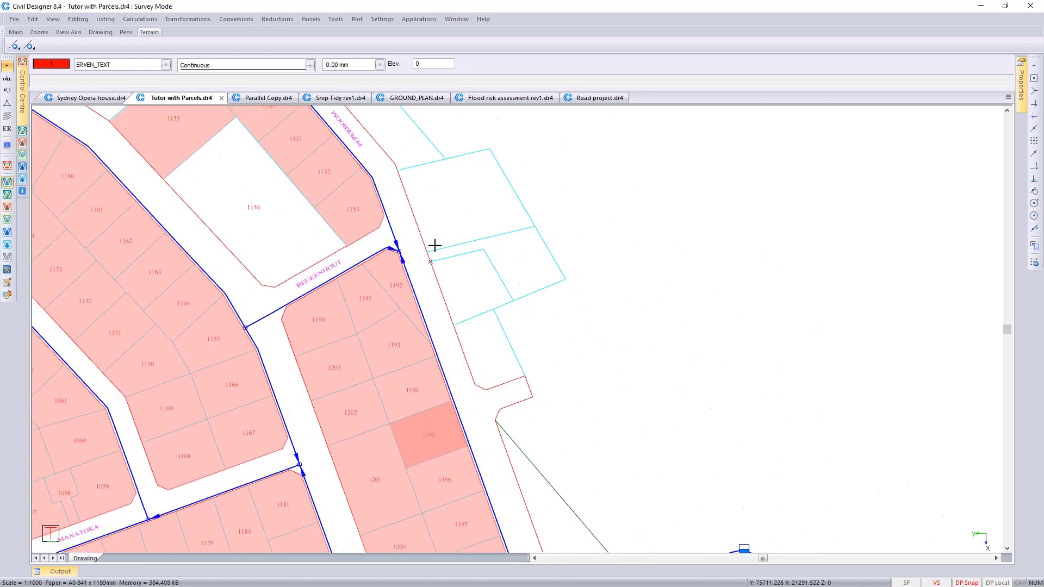
middle_drag(440, 204, 435, 227)
click(319, 19)
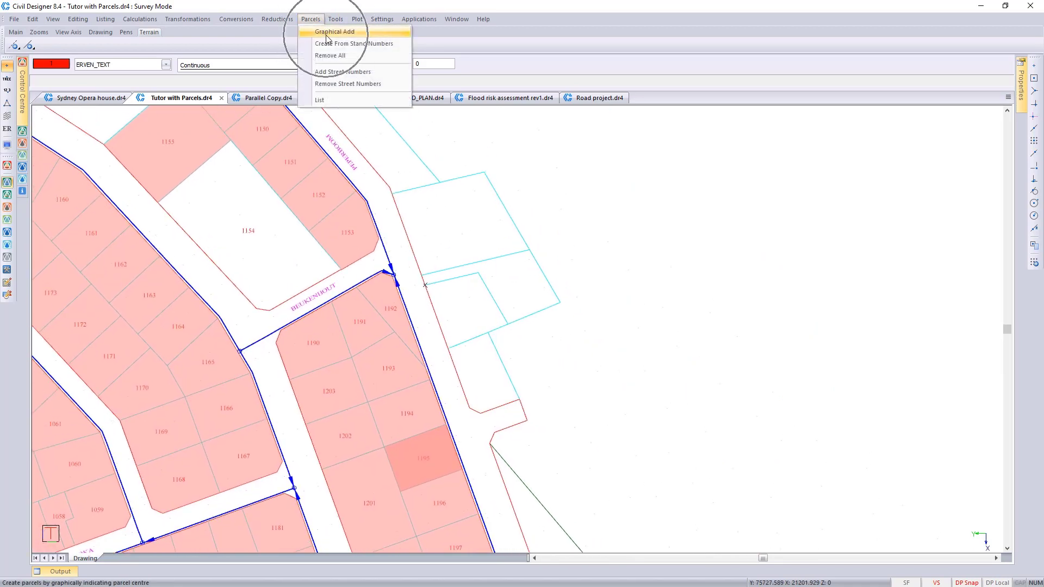
click(329, 32)
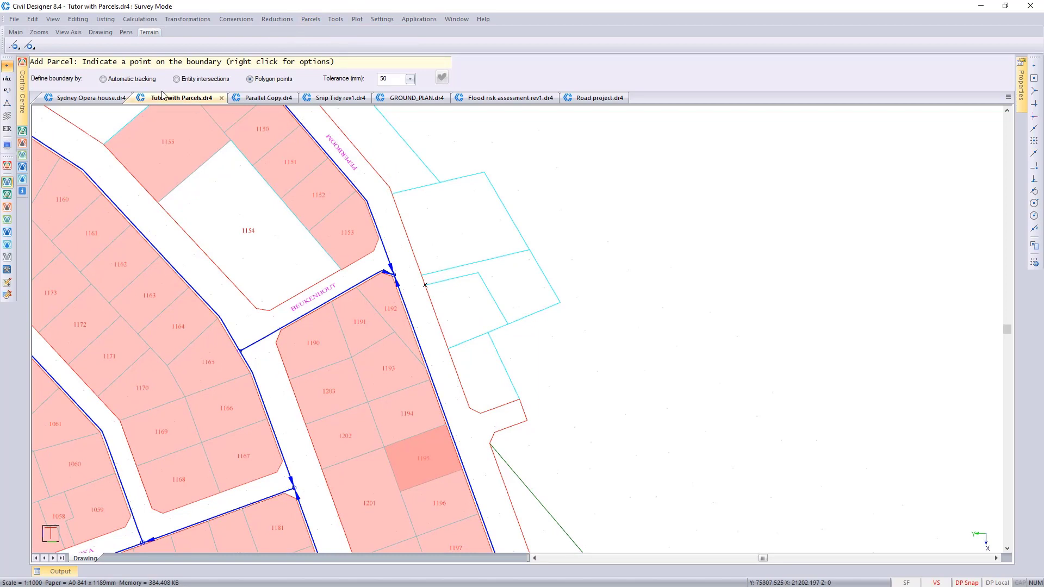
click(110, 79)
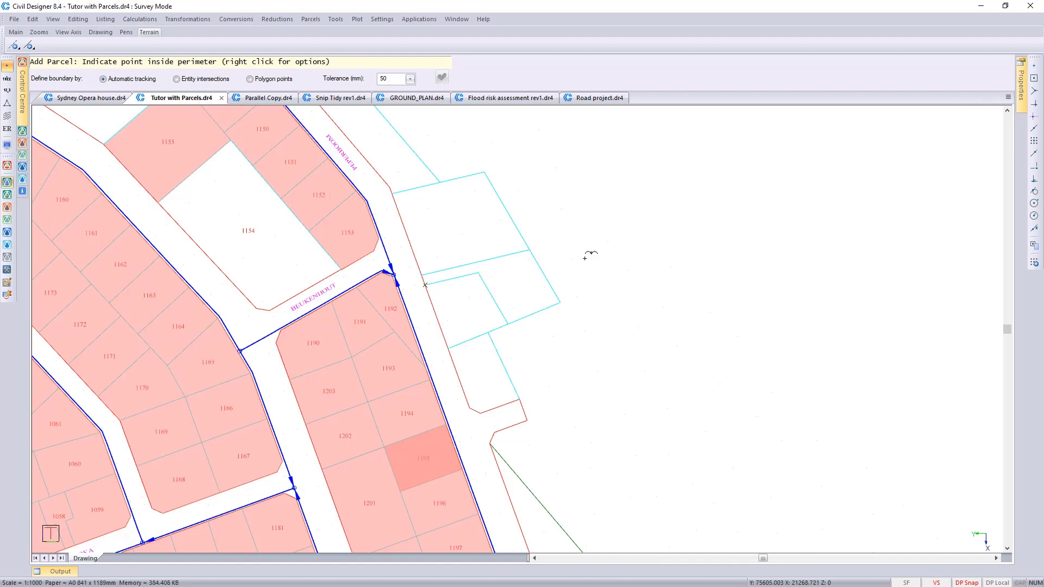
click(473, 399)
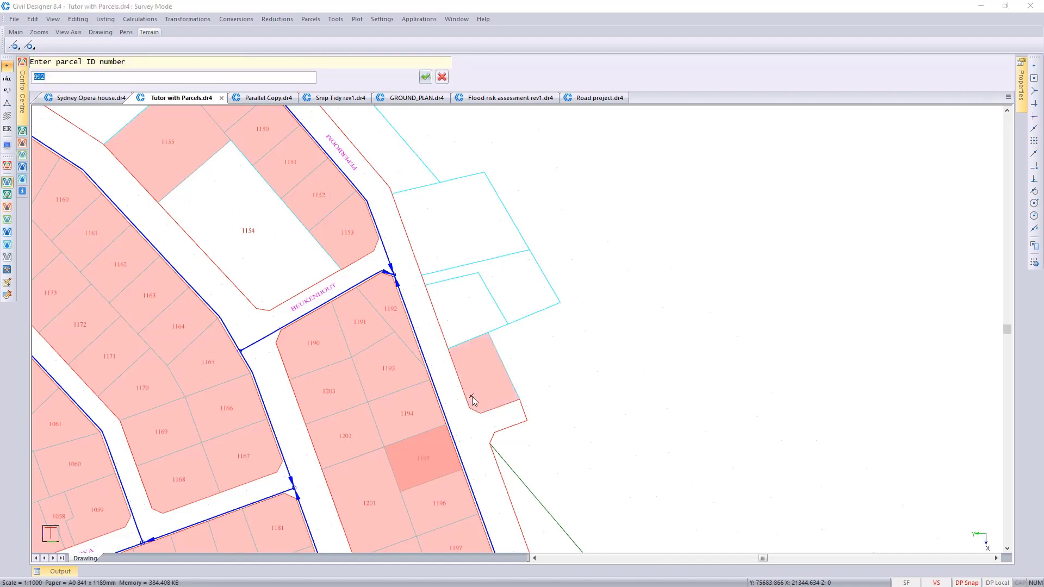
text(9)
key(Return)
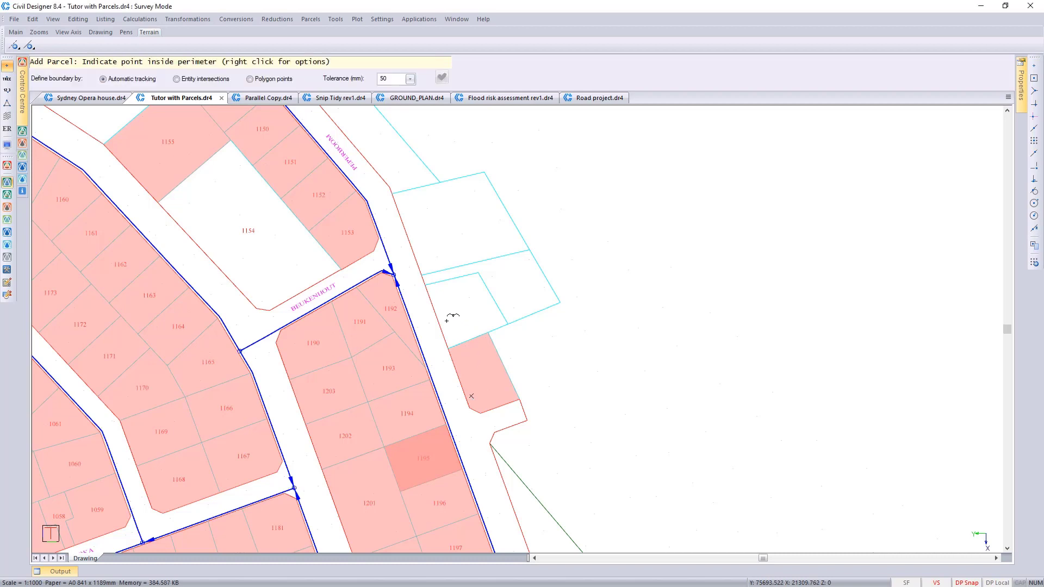
click(444, 320)
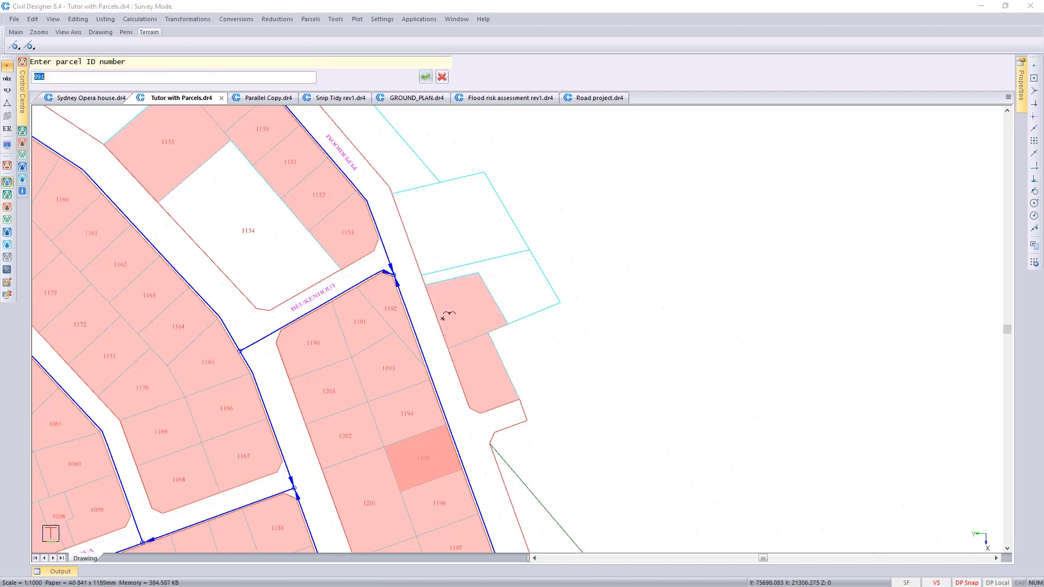
key(Return)
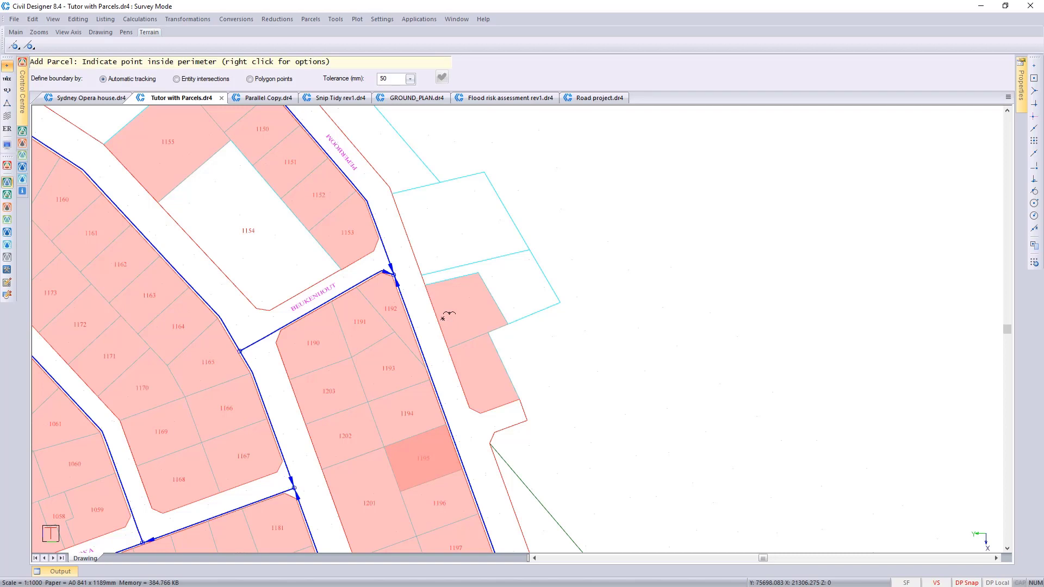
Step: Add parcel 992 by polygon points, tracing the corners of the L-shaped stand that wraps around the last added parcel
click(250, 80)
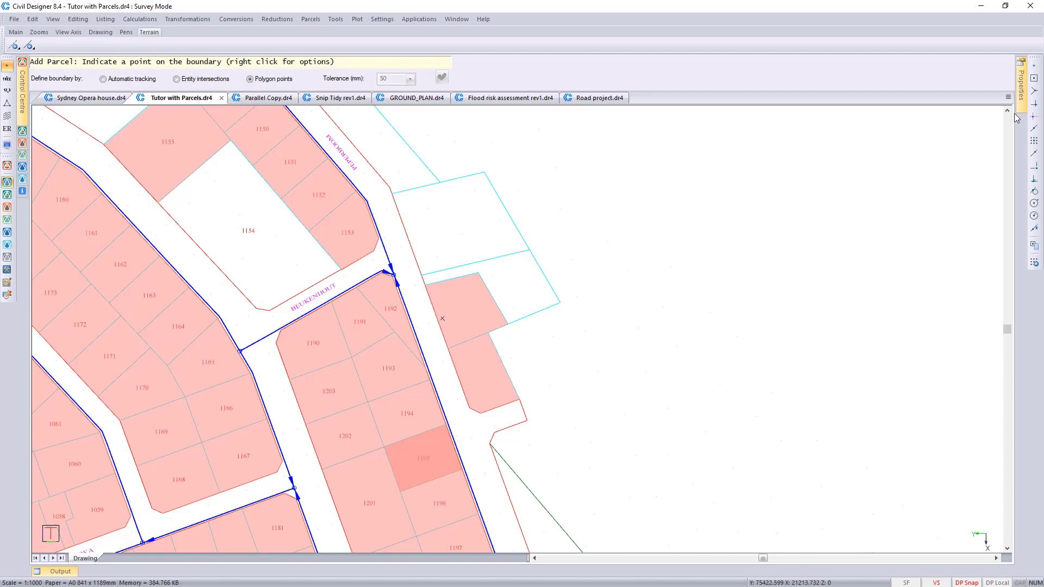
click(422, 275)
click(529, 251)
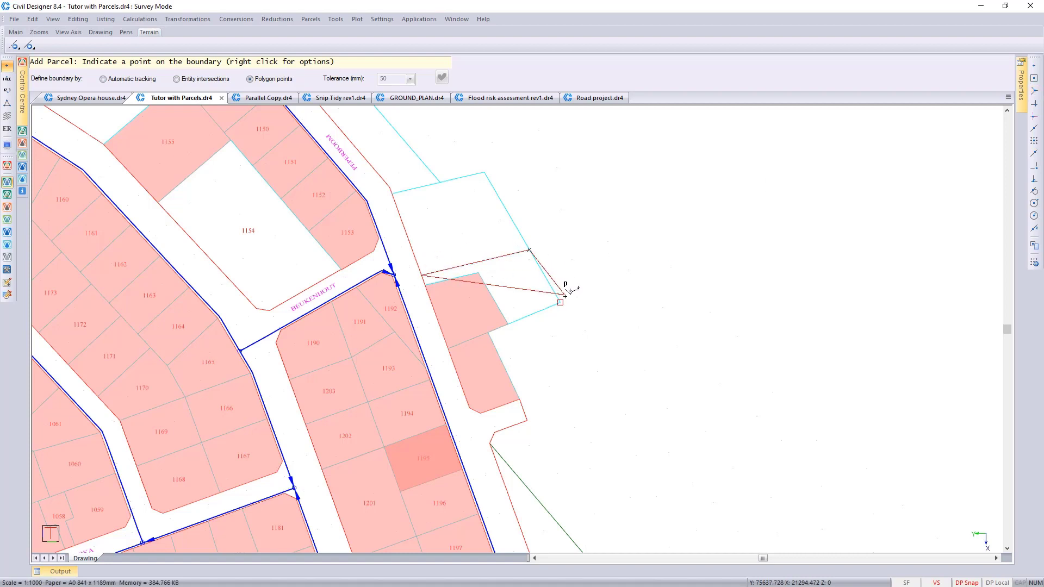
click(560, 302)
click(507, 324)
click(478, 273)
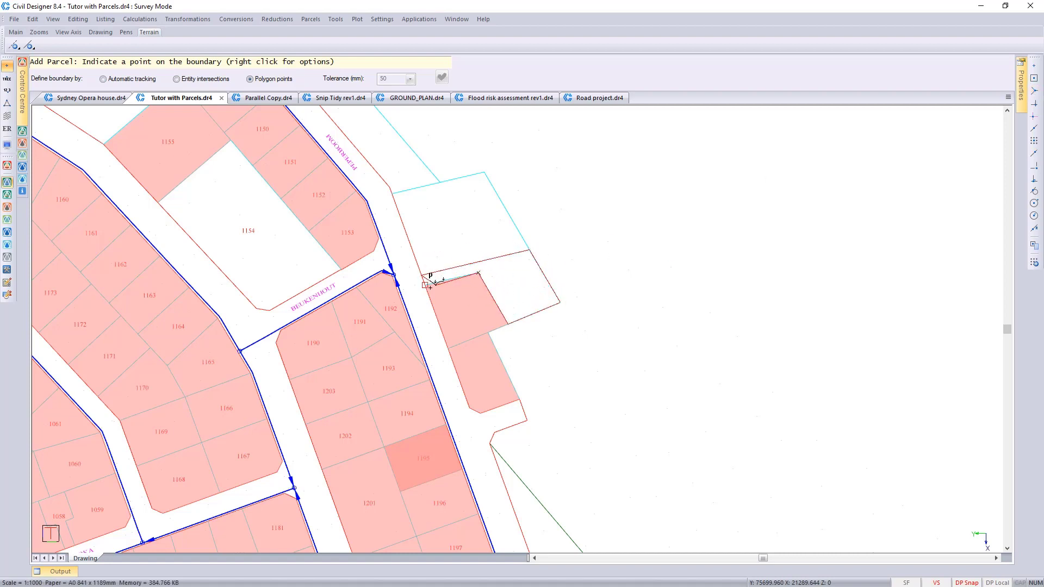
right_click(425, 285)
click(441, 292)
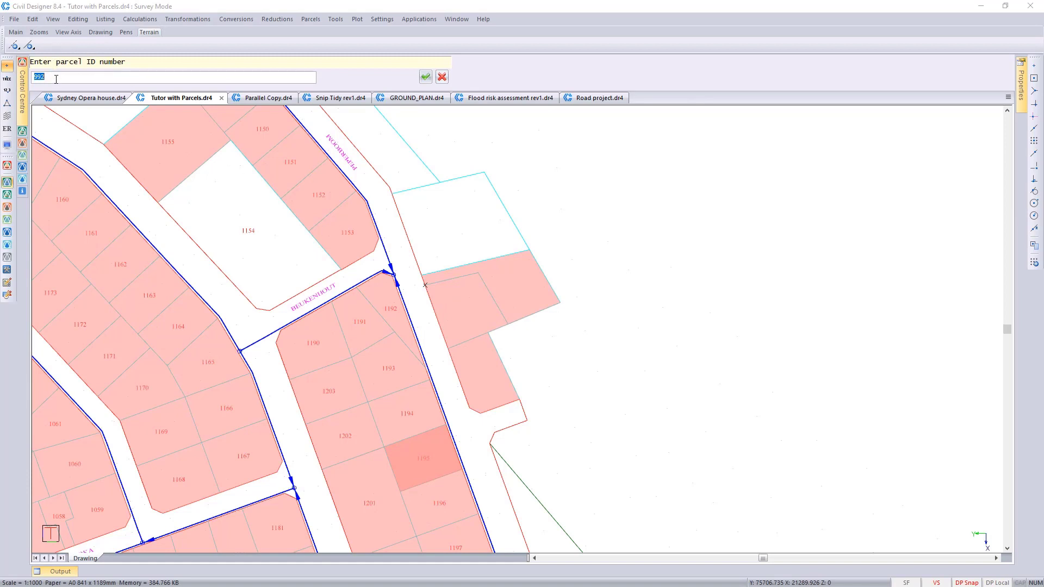
key(Return)
Step: Add parcel 993 by automatic tracking in the empty stand directly above parcel 992, and quit adding parcels
click(104, 79)
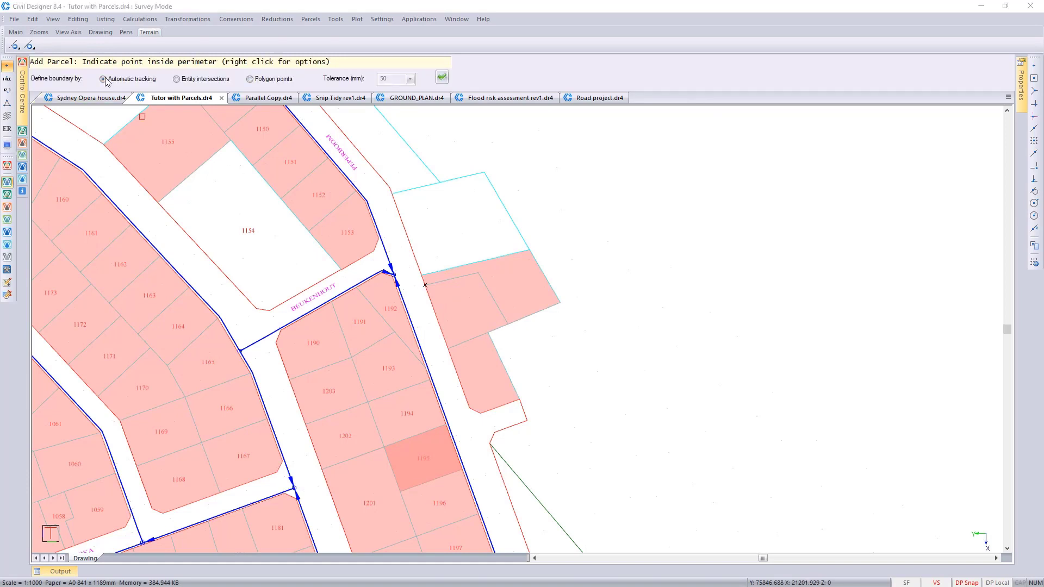
click(429, 258)
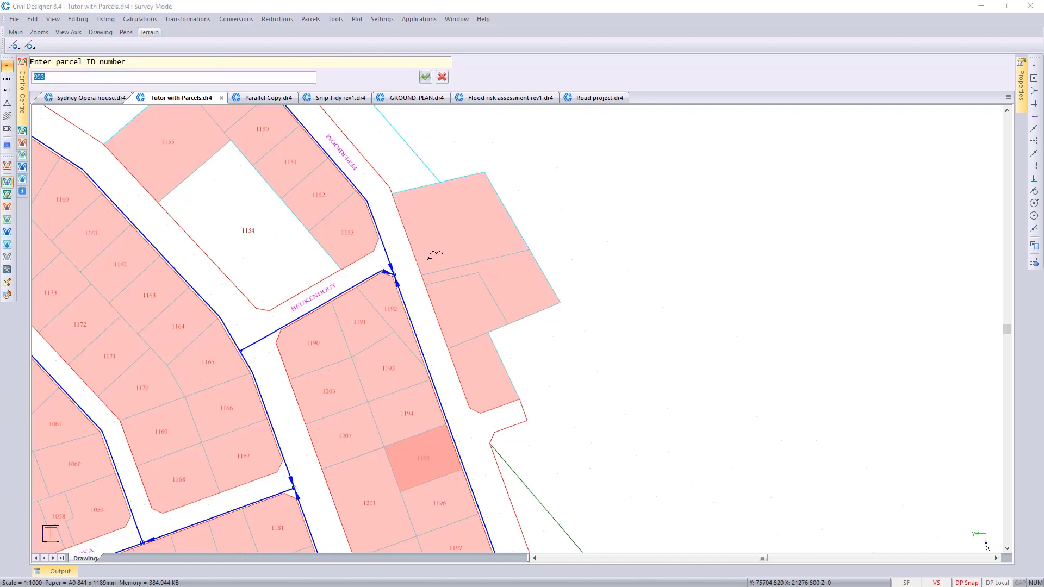
key(Return)
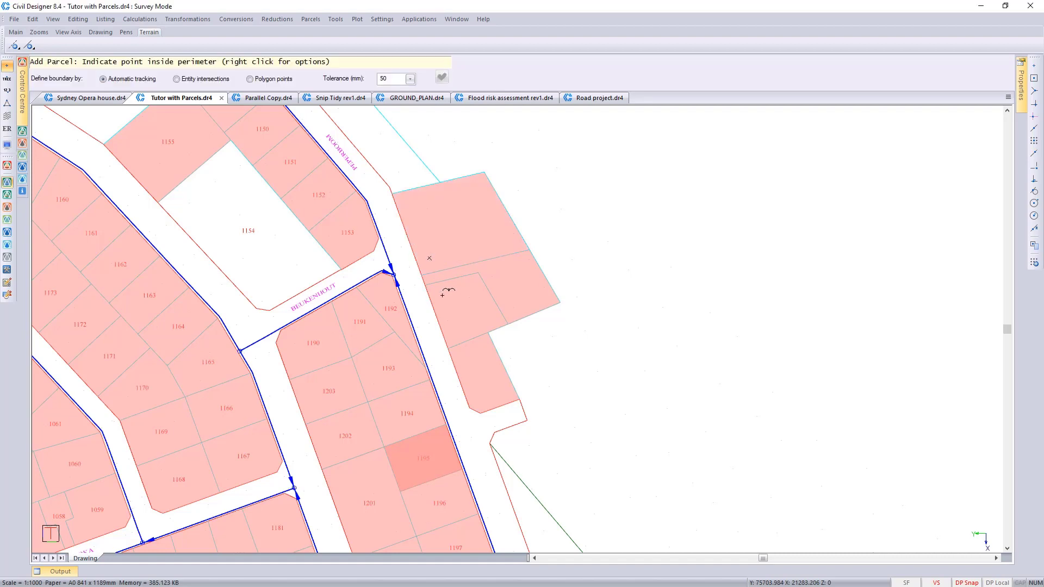
right_click(612, 269)
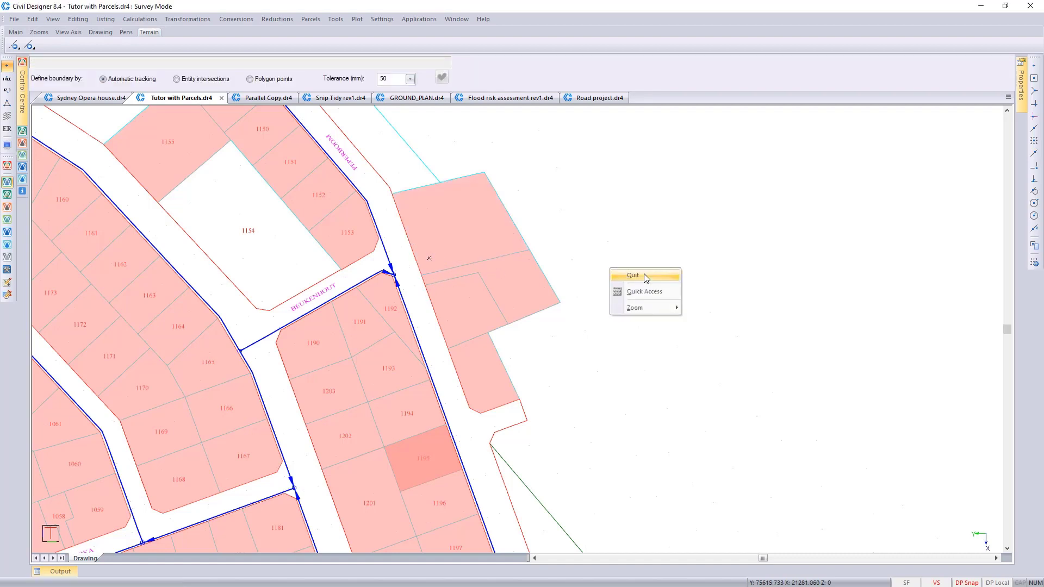
click(631, 276)
Step: Add Manatoka street numbers starting at 20 with increment 2 along the street side of parcels 1006 to 1010
scroll(490, 286, down, 2)
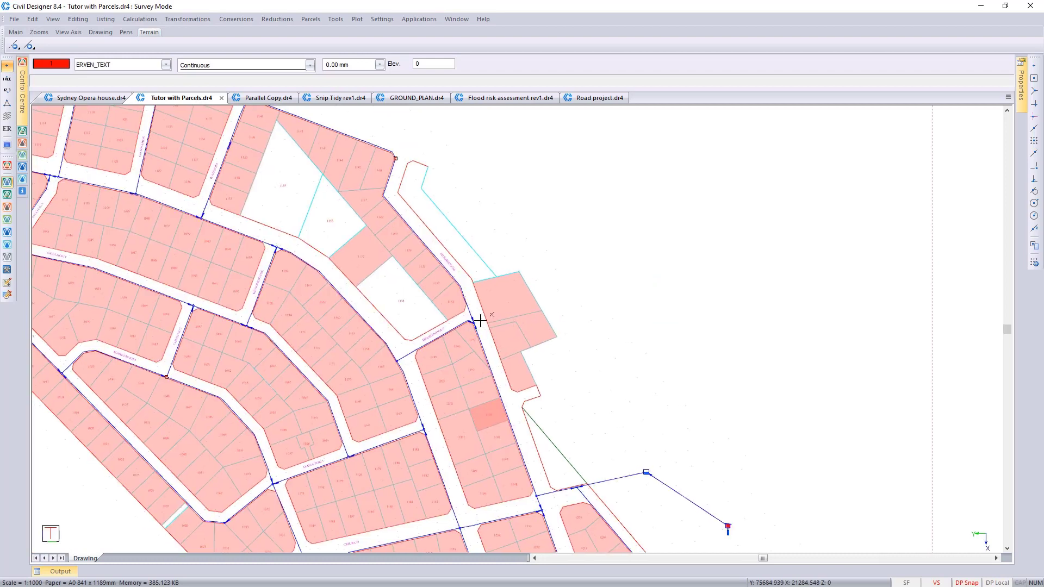
scroll(374, 307, down, 2)
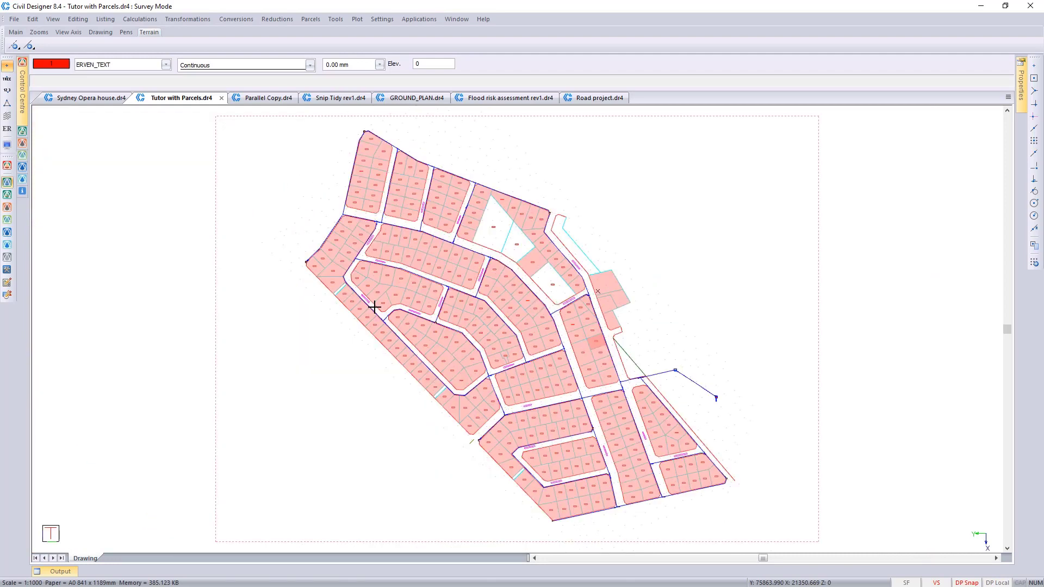
scroll(517, 327, up, 4)
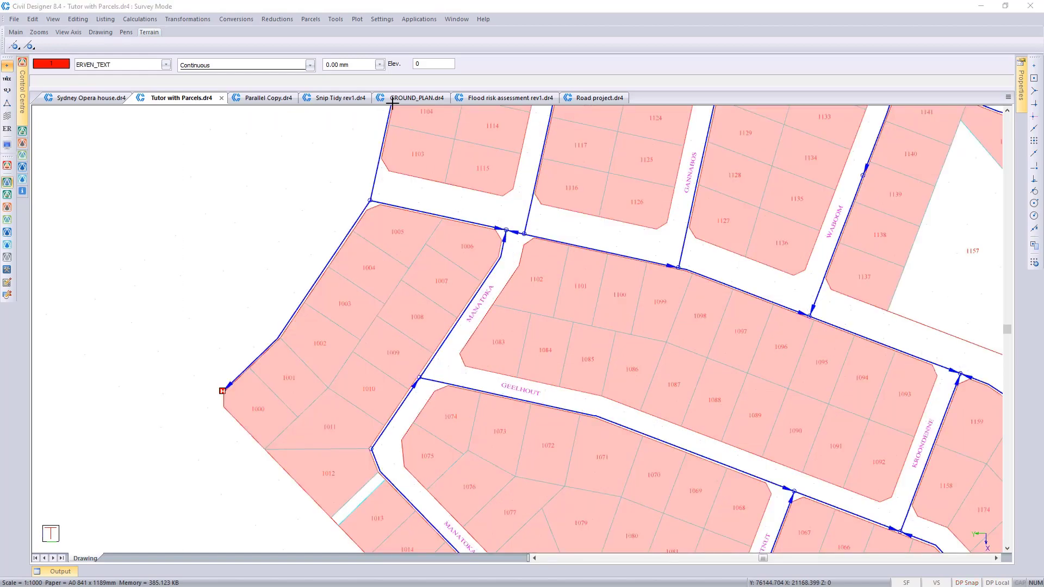
click(313, 21)
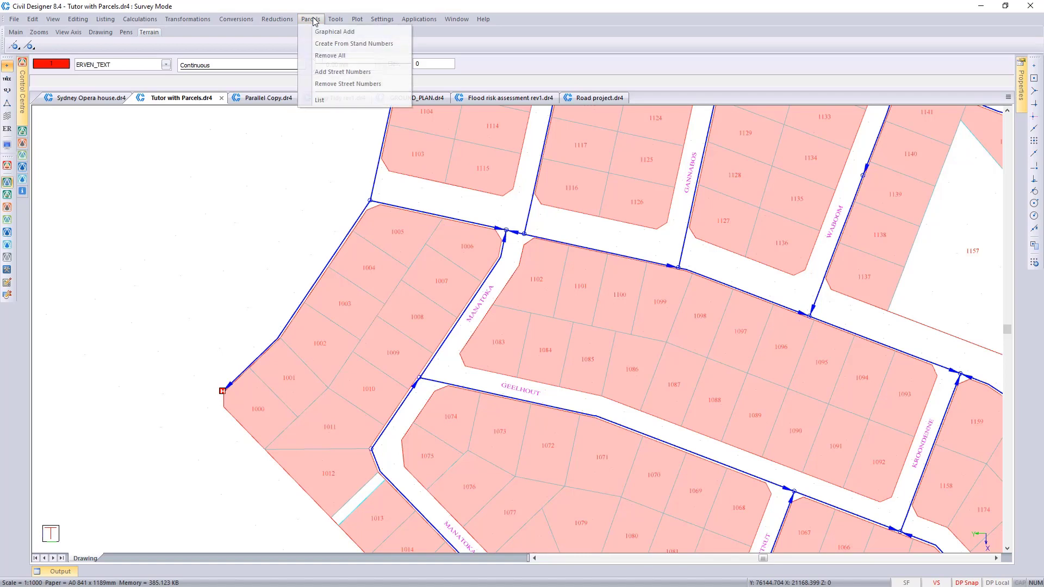
click(351, 75)
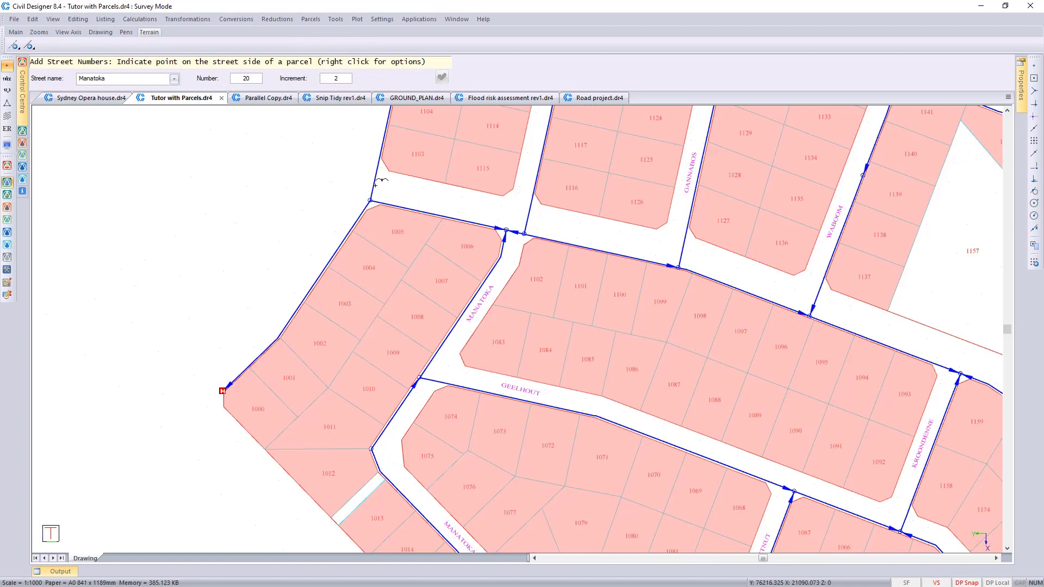
click(486, 261)
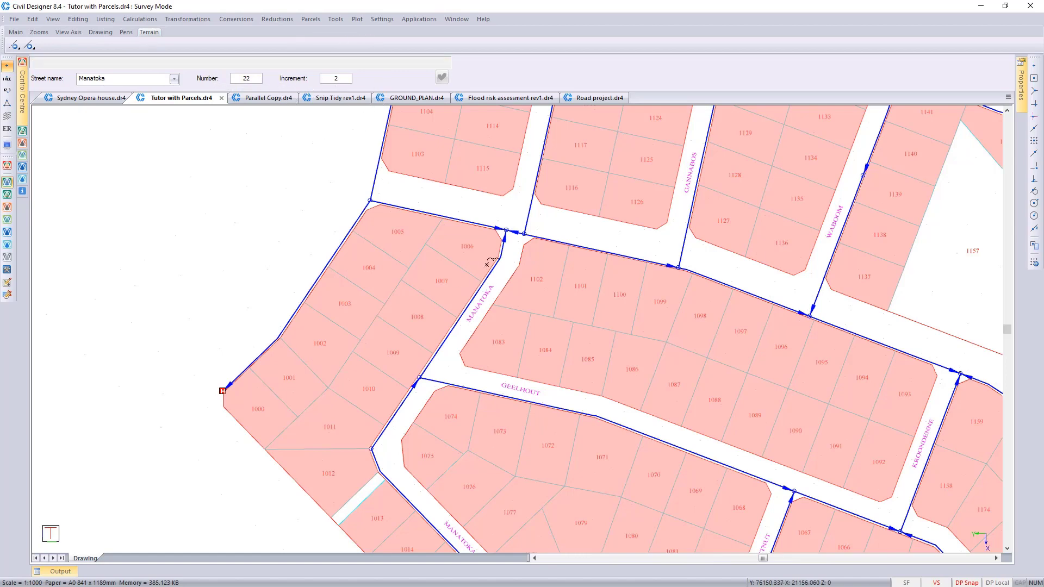
click(464, 299)
scroll(464, 298, up, 2)
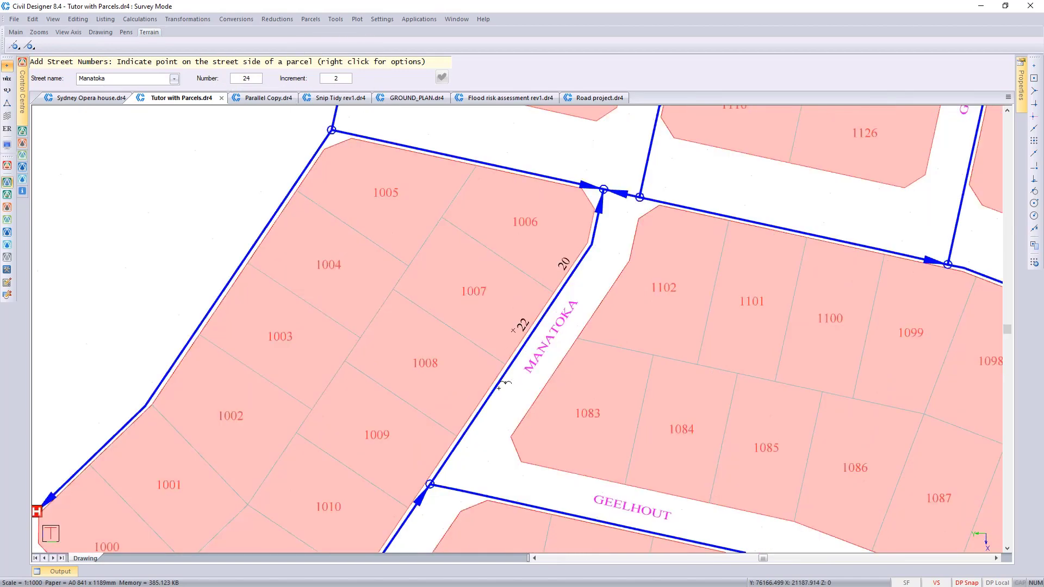
click(478, 388)
click(431, 451)
click(378, 528)
Step: Number the opposite side of Manatoka from 19 in steps of 2 on parcels 1102, 1083, 1074 and 1075, and quit street numbering
drag(258, 79, 199, 76)
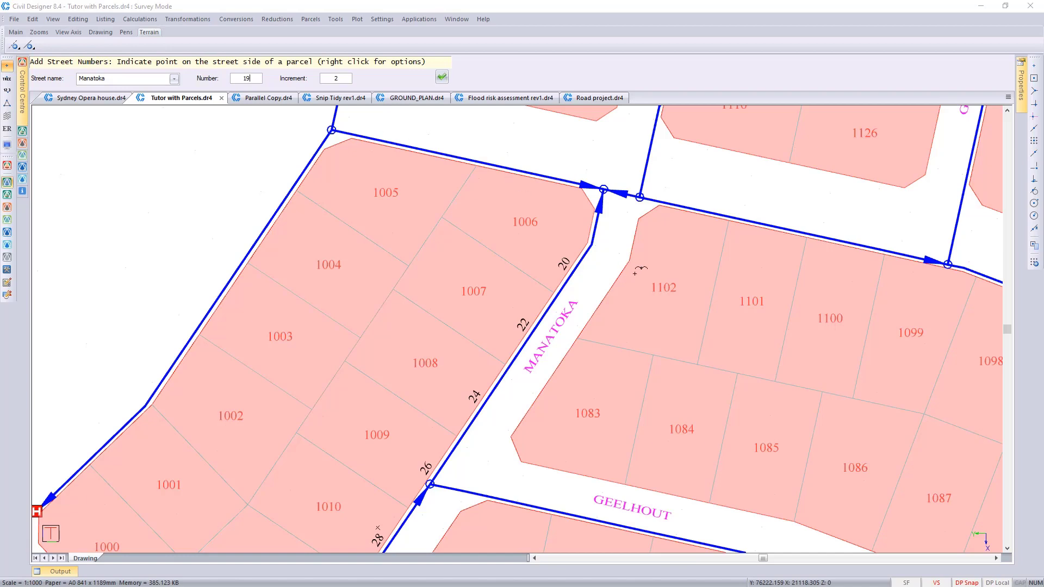
click(634, 274)
click(568, 368)
middle_drag(559, 404, 634, 267)
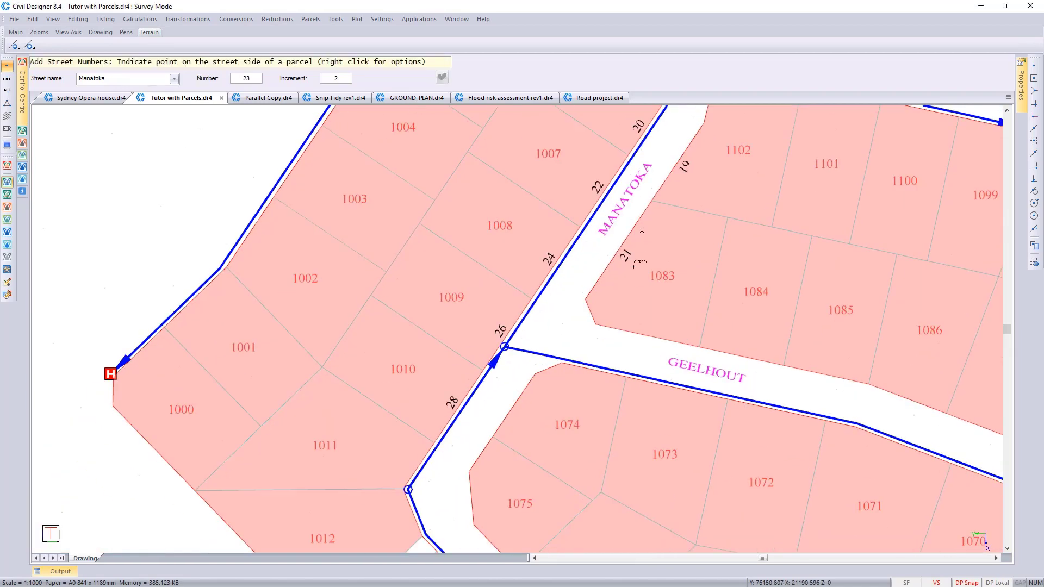
click(532, 393)
click(490, 462)
right_click(542, 425)
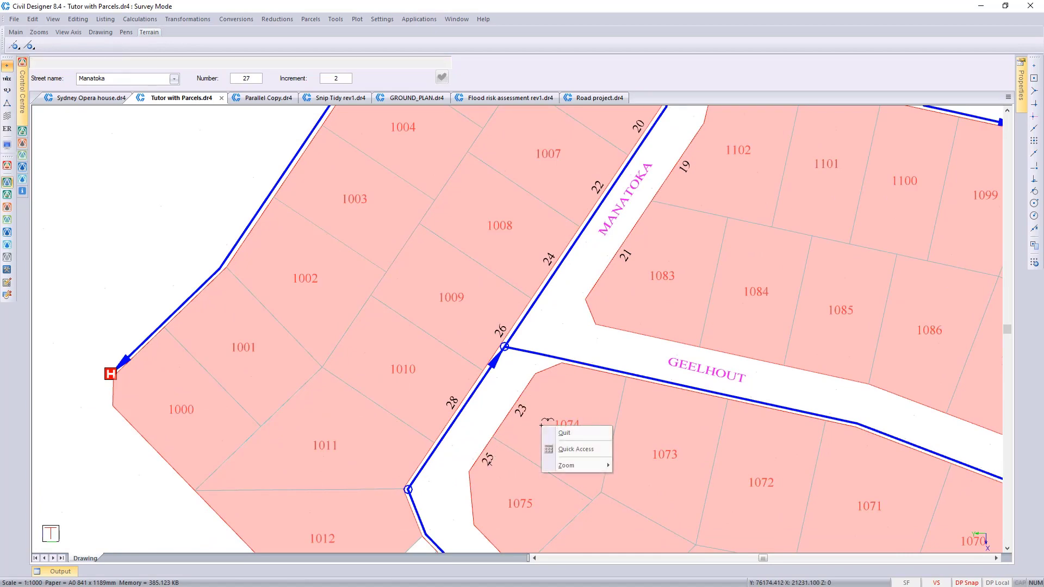
click(559, 435)
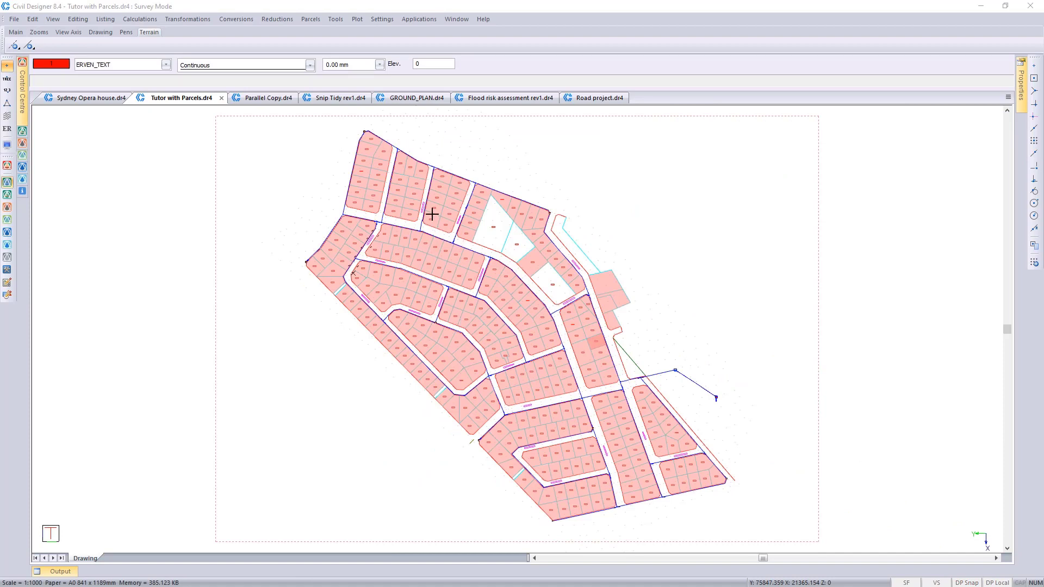
Step: Switch to the GROUND_PLAN.dr4 drawing and activate the CAD application
click(423, 98)
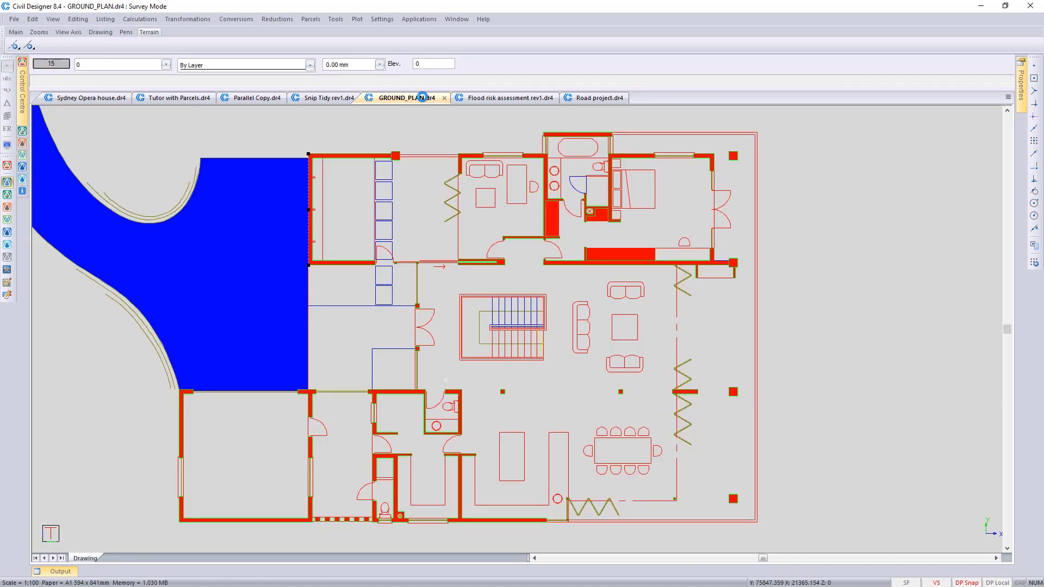
click(420, 20)
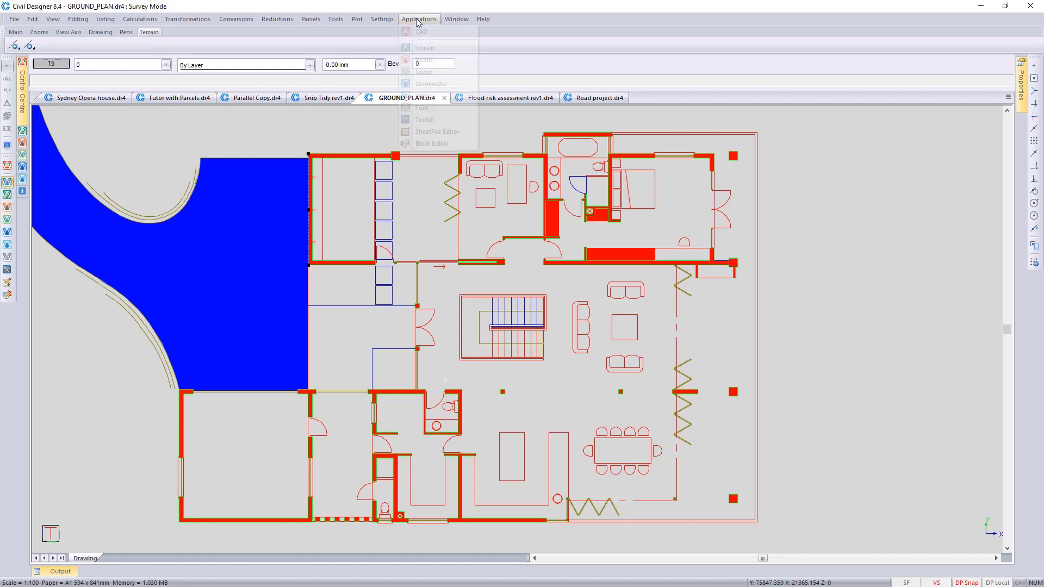
click(420, 33)
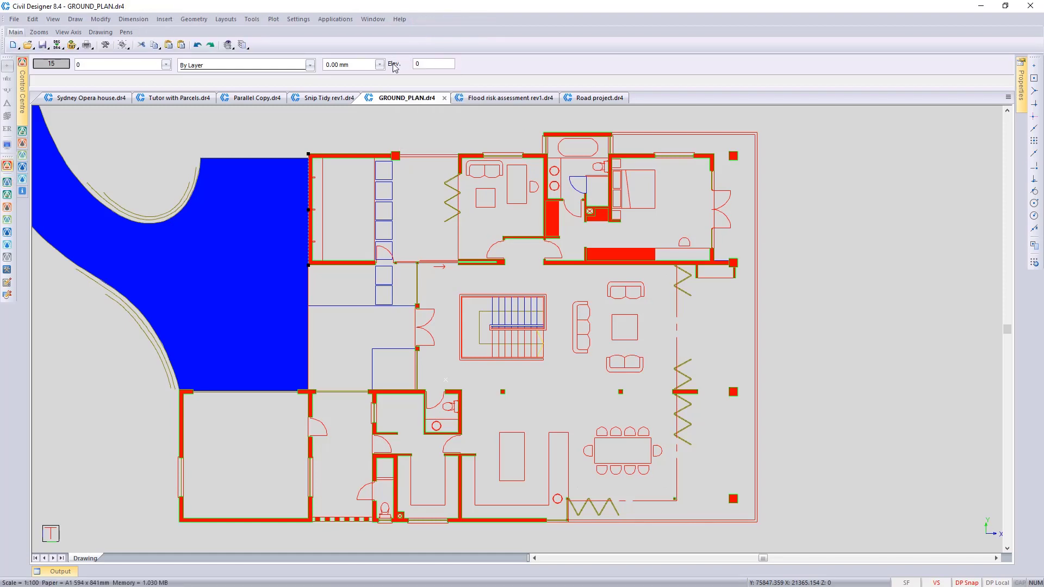
Step: Draw an L-shaped Wipeout polygon, about 10.3 units wide and high, over the staircase, lounge furniture and dining table
click(75, 19)
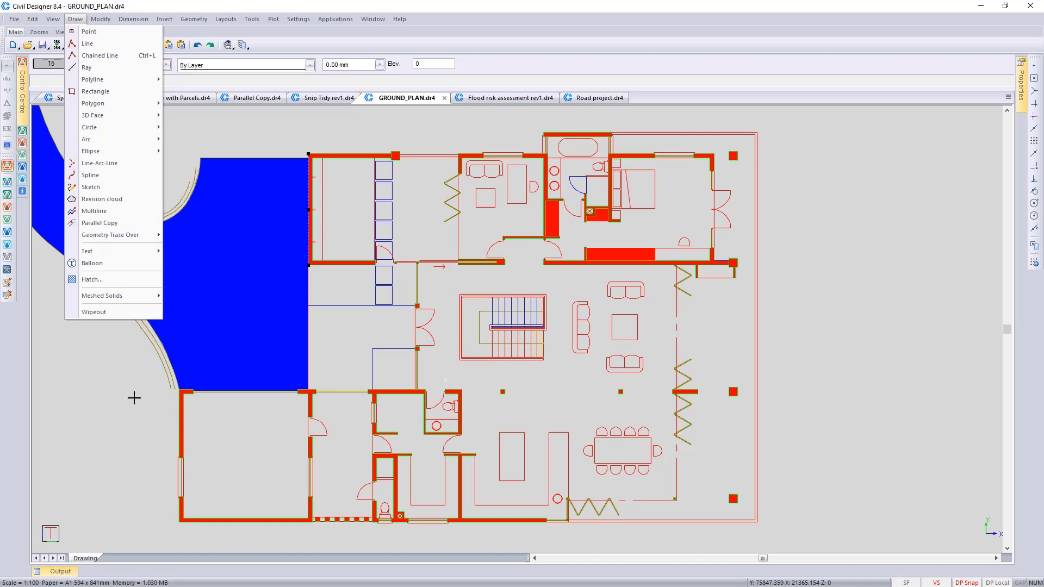
click(112, 314)
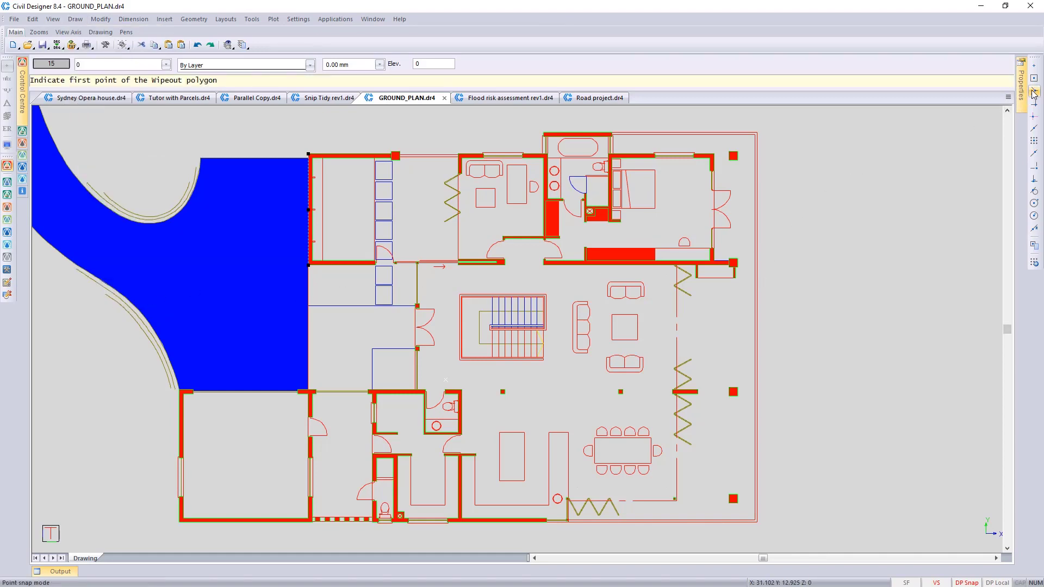
click(446, 274)
click(664, 275)
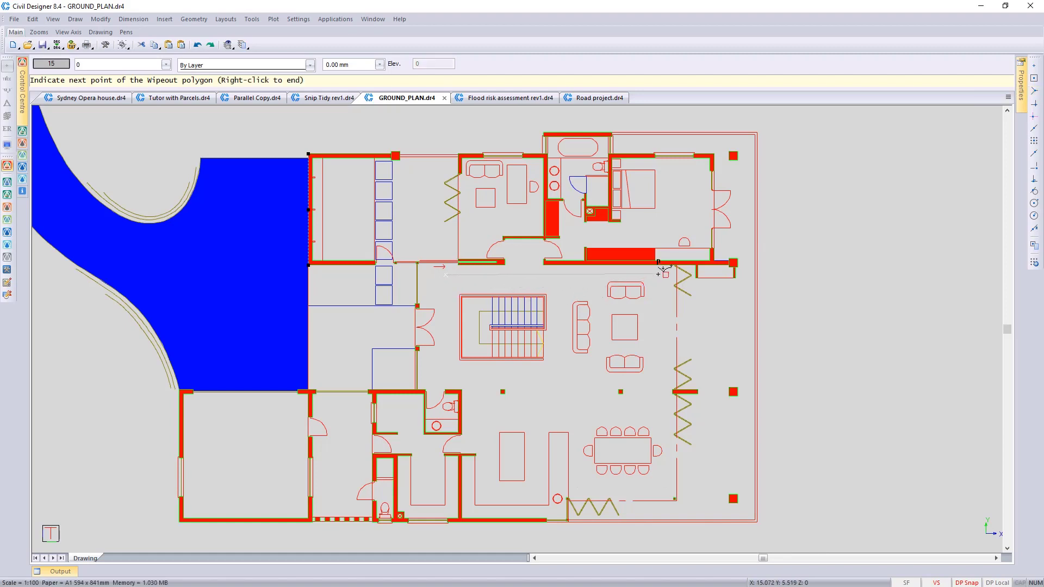
click(668, 487)
click(578, 486)
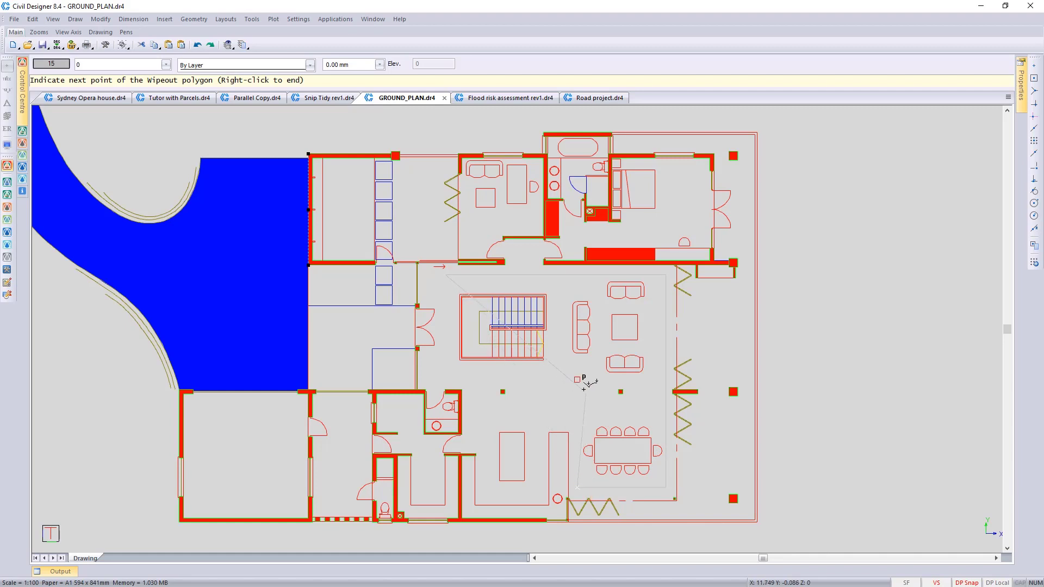
click(577, 379)
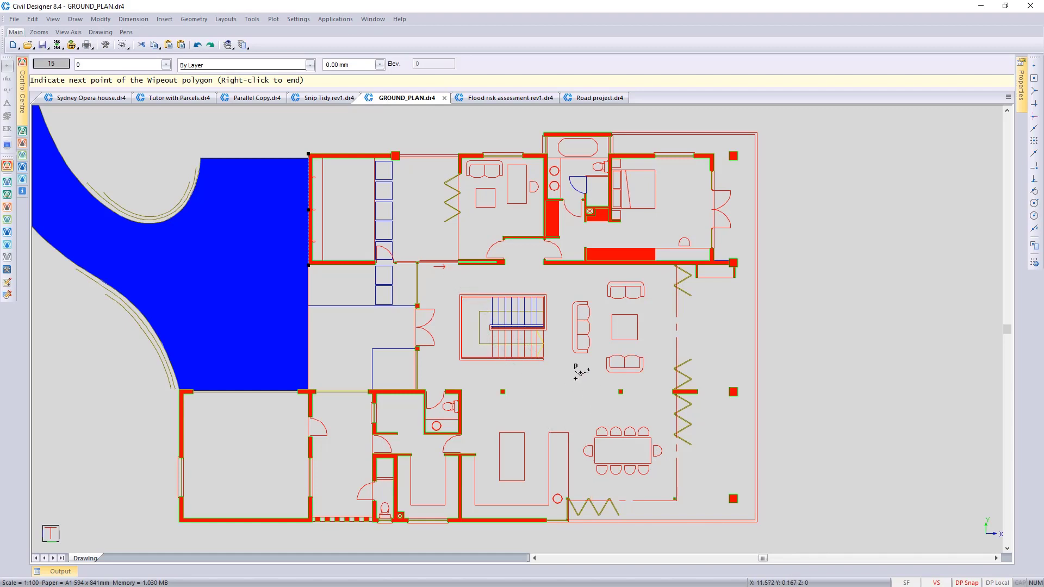
right_click(445, 375)
right_click(445, 374)
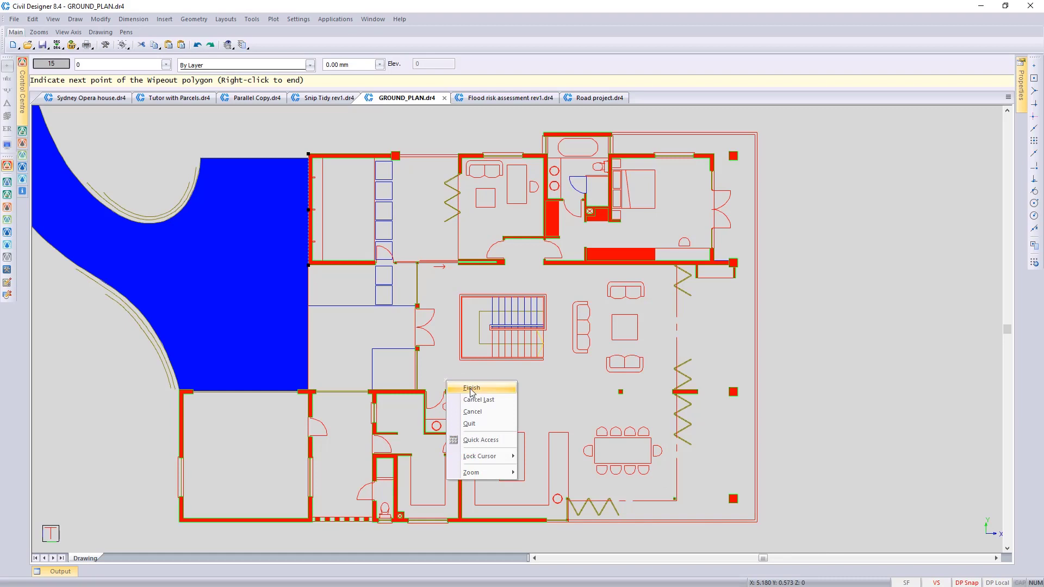
click(469, 392)
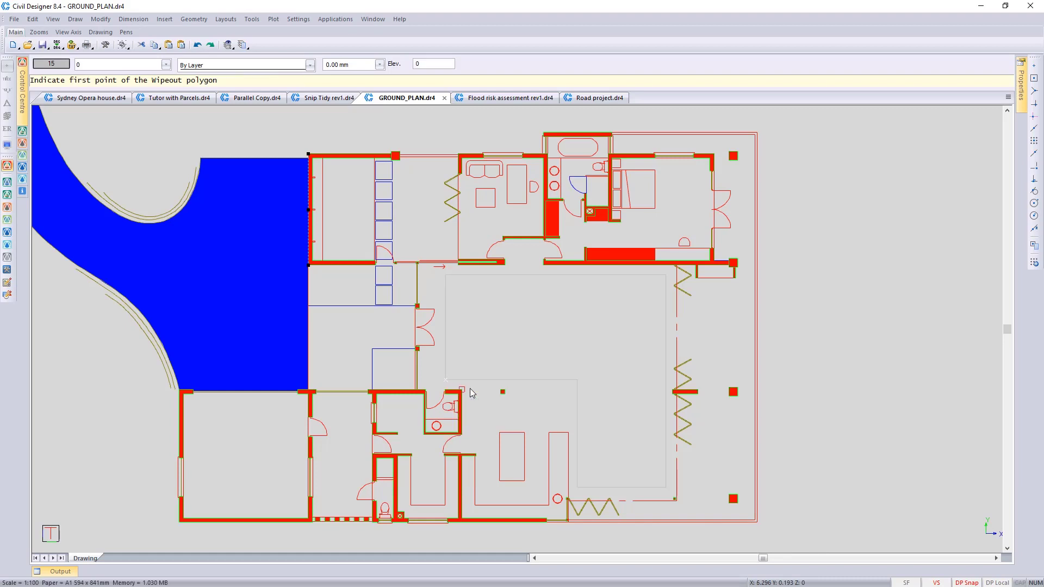
Step: Set Show Wipeout frame to No in the Frames view settings and apply the change
click(301, 20)
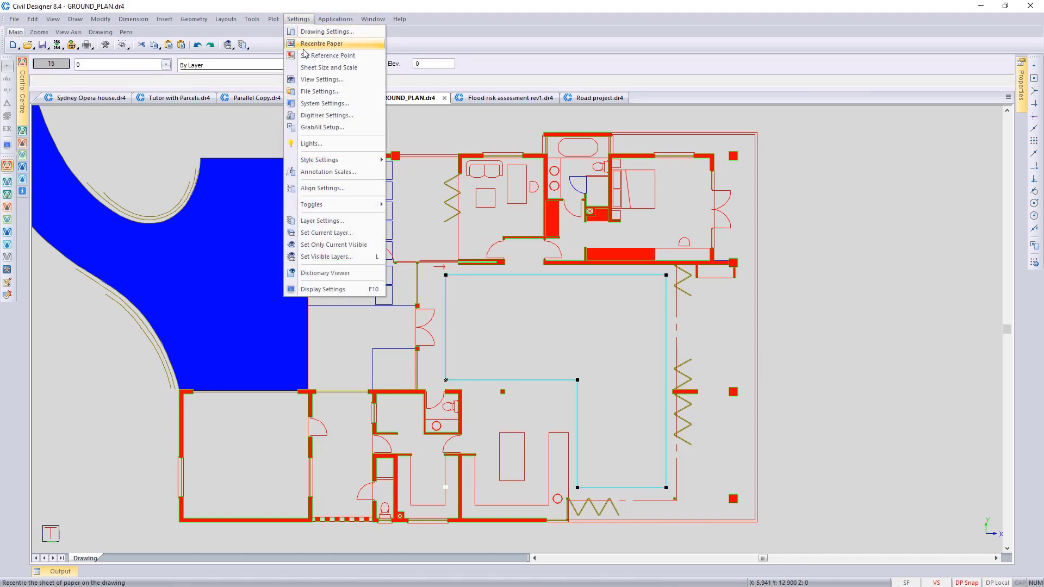
click(321, 81)
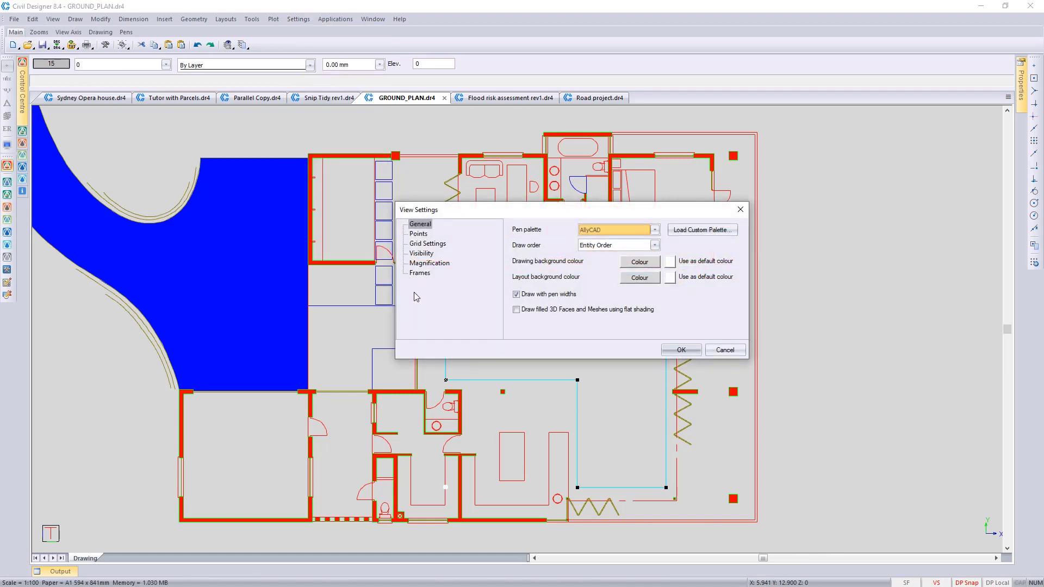
click(420, 273)
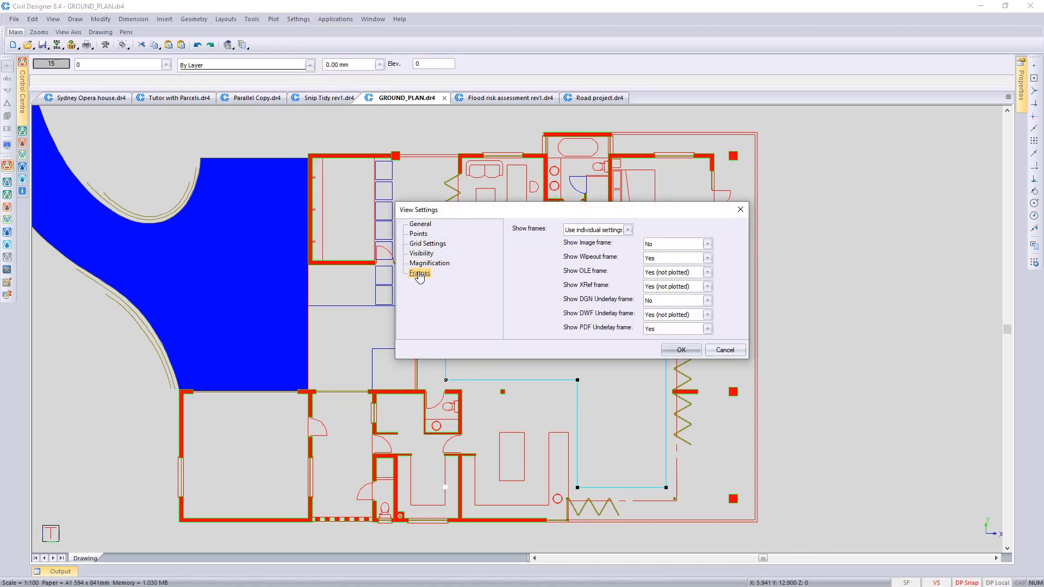
drag(495, 217, 675, 131)
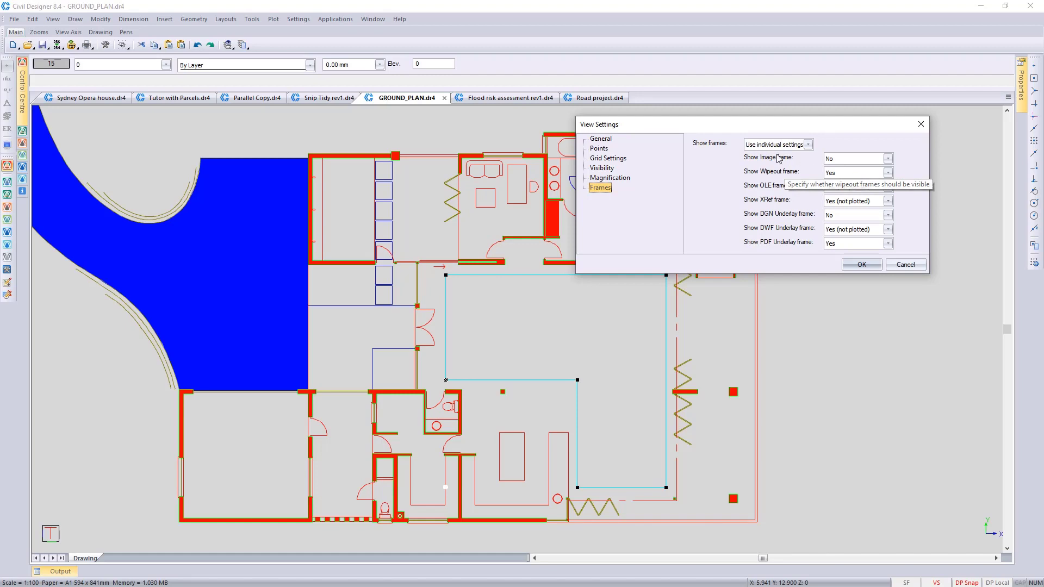
click(887, 173)
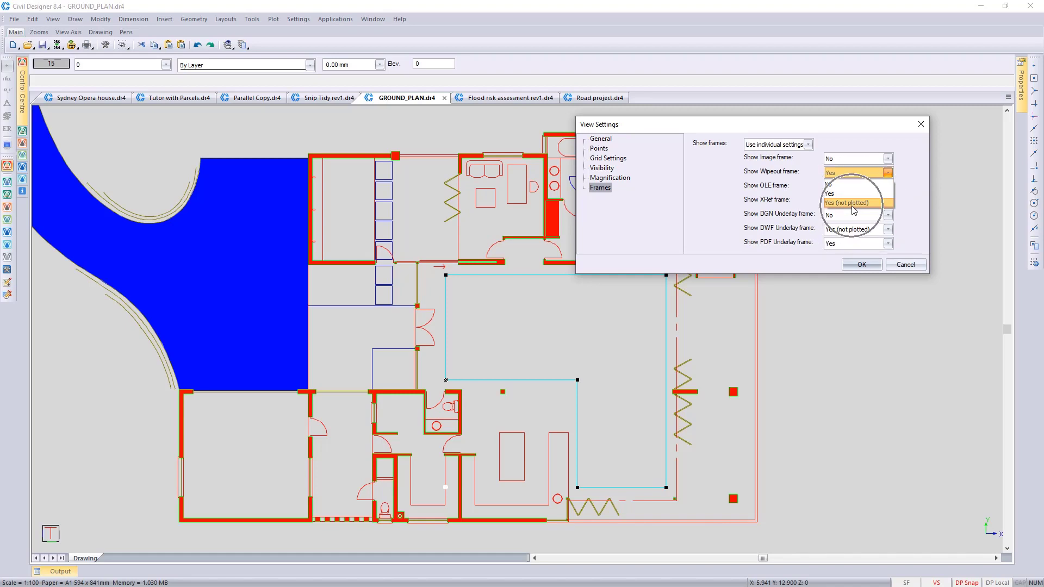
click(837, 186)
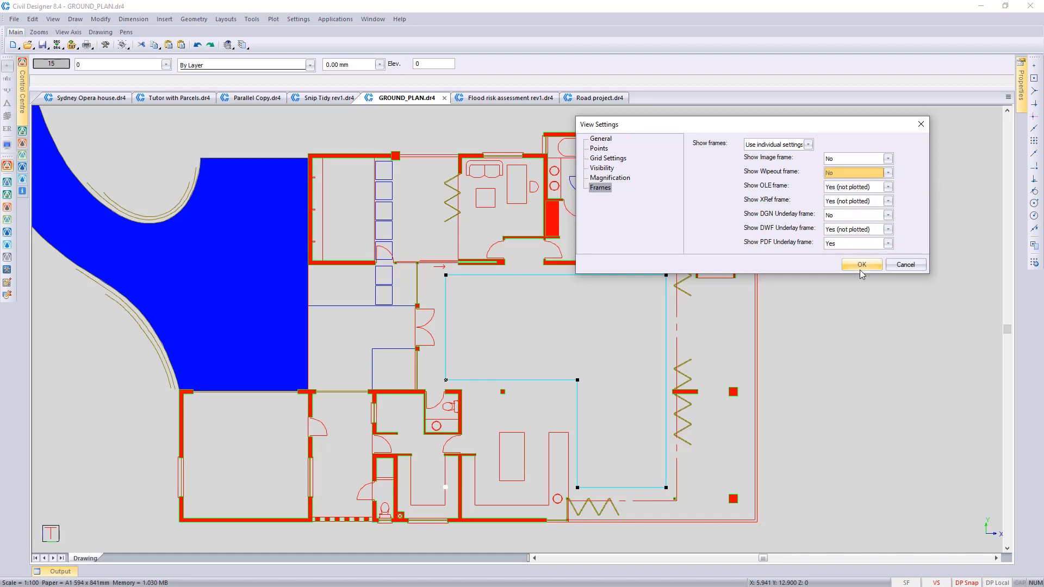
click(863, 265)
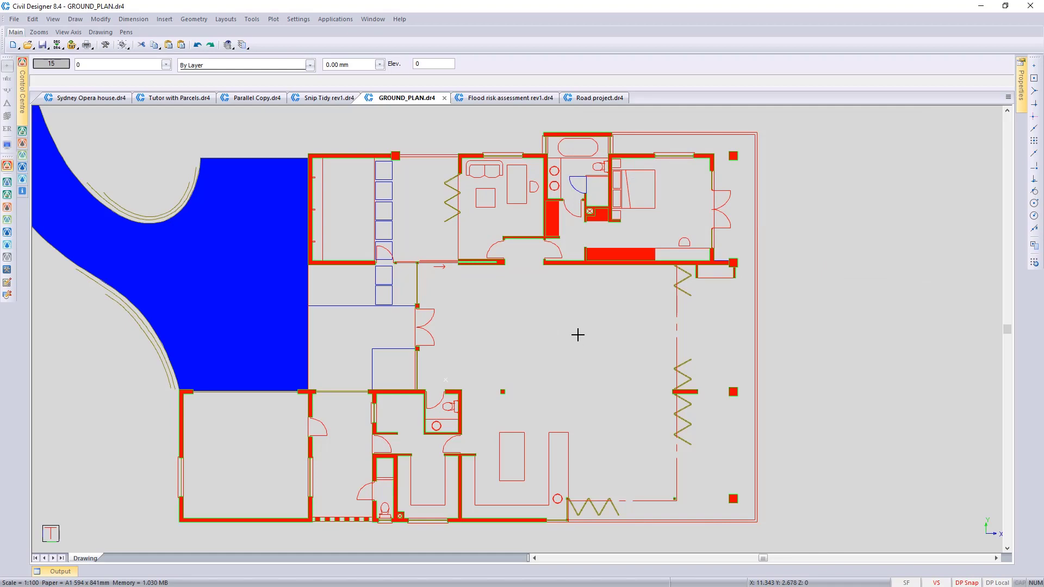
Step: Set the Wipeout entity's transparency to 90 and deselect it
click(630, 293)
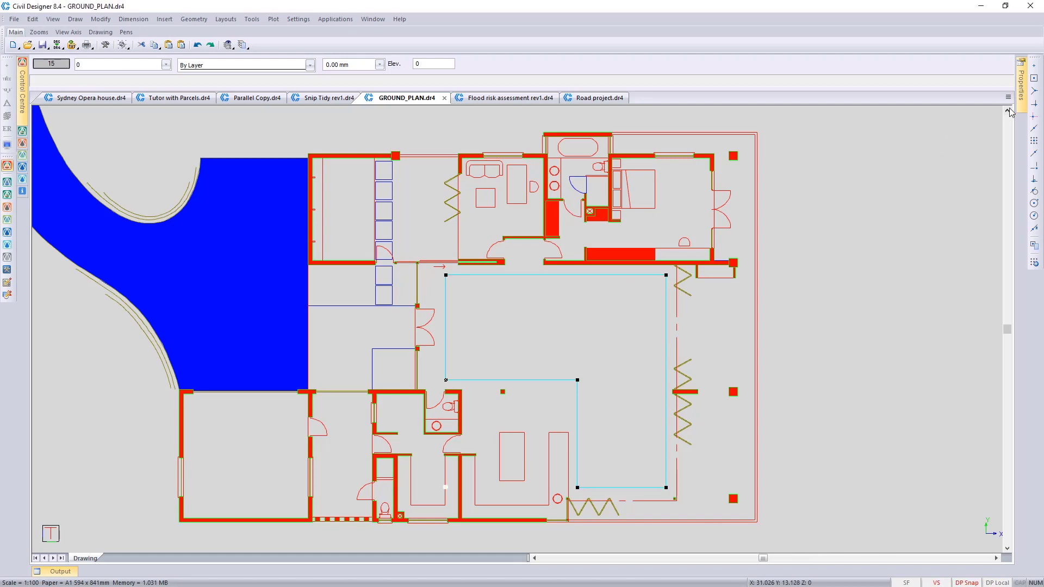
mouse_move(1021, 105)
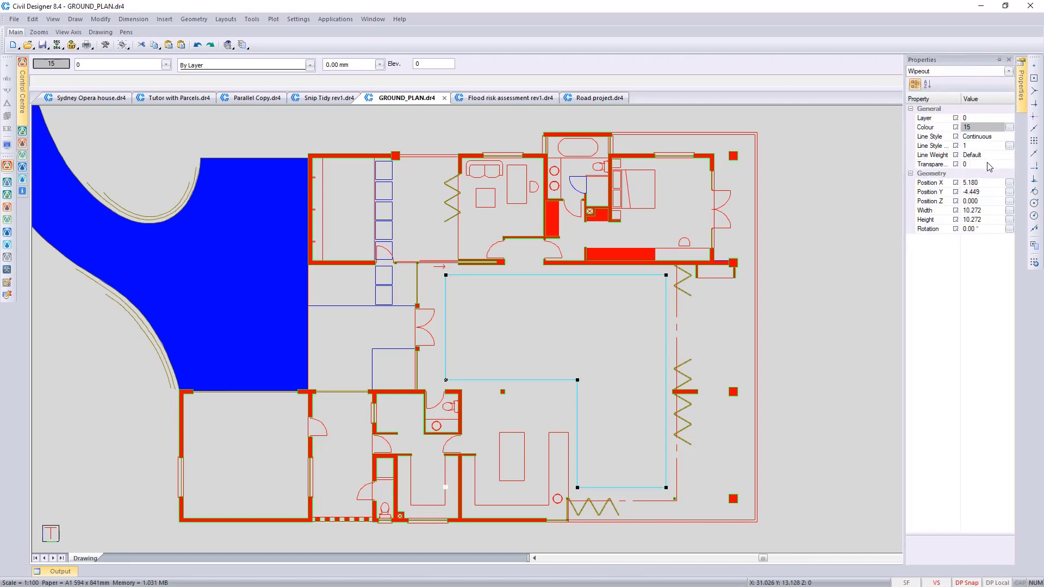
click(988, 163)
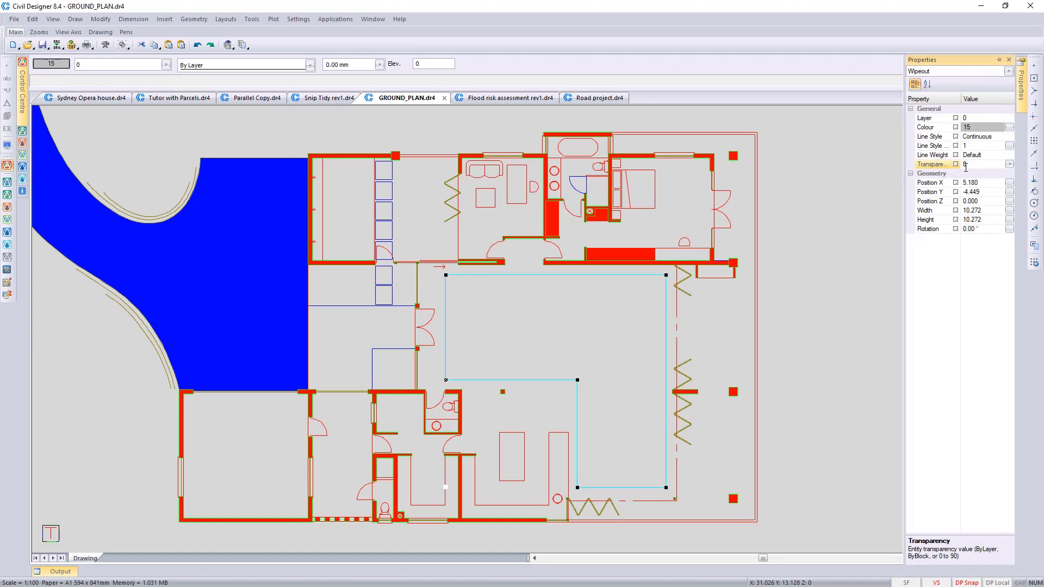
drag(970, 165, 961, 166)
text(90)
key(Return)
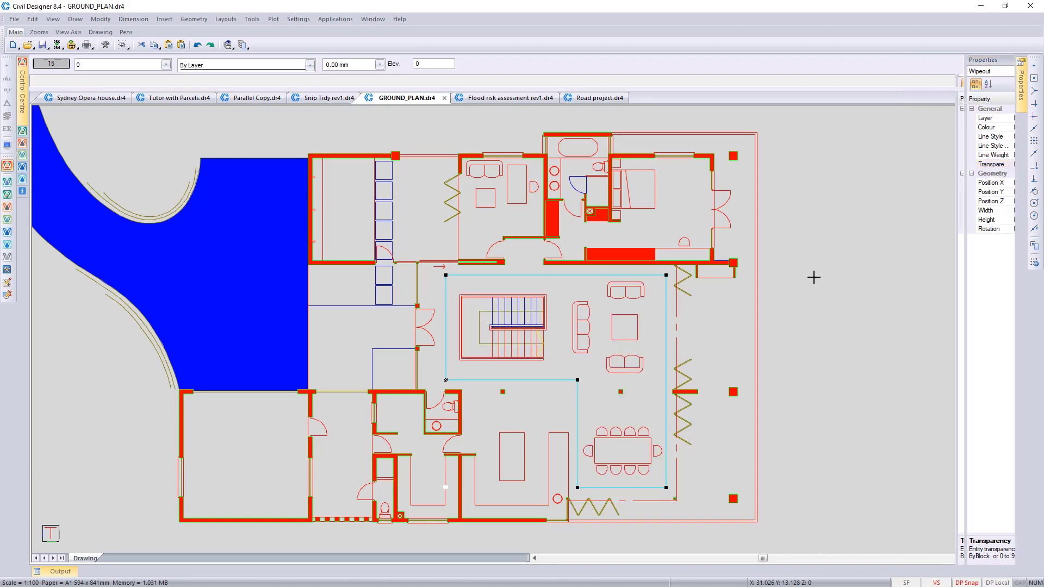
key(Escape)
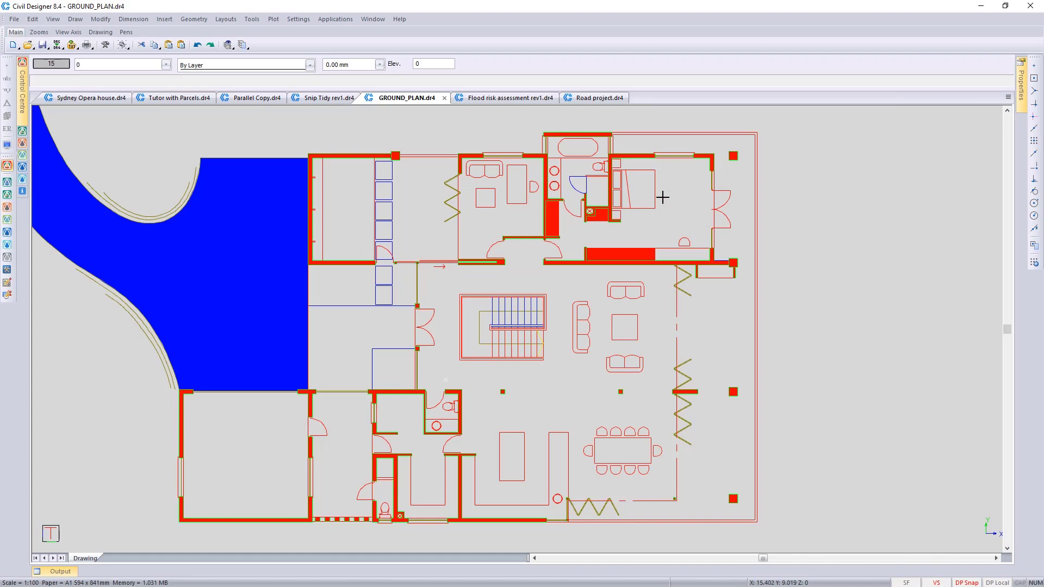
Step: Switch to the Road project.dr4 drawing, move the KeyPlan1 layout to the start using the Layout Manager, and display it
click(594, 103)
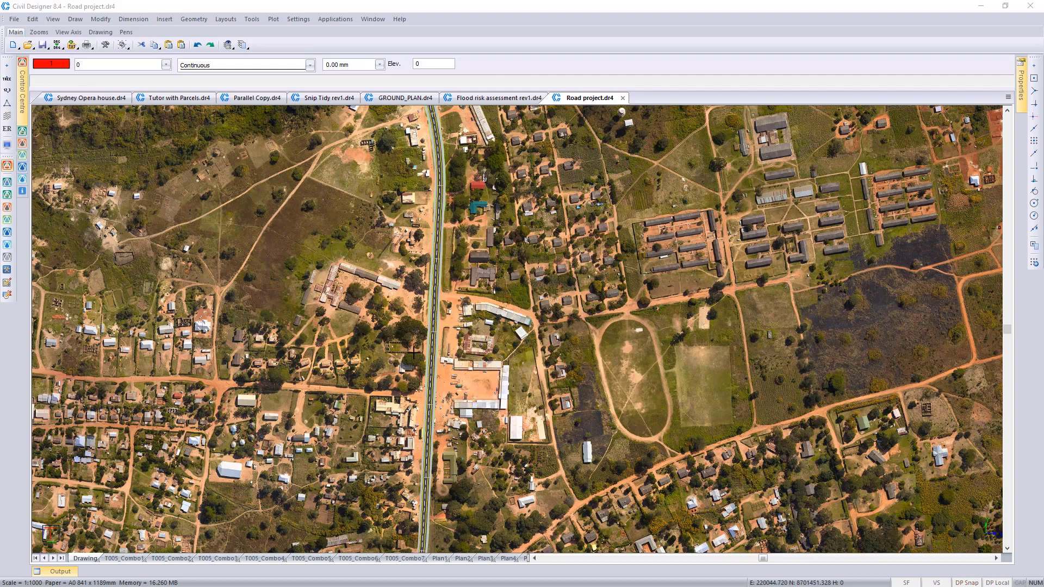
click(226, 20)
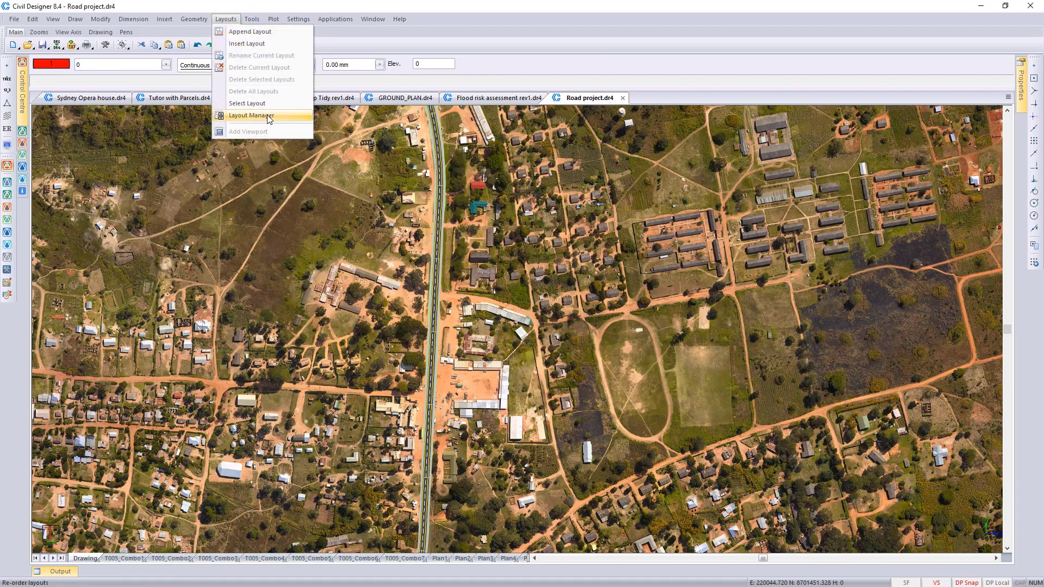
key(ctrl)
key(ctrl)
click(269, 118)
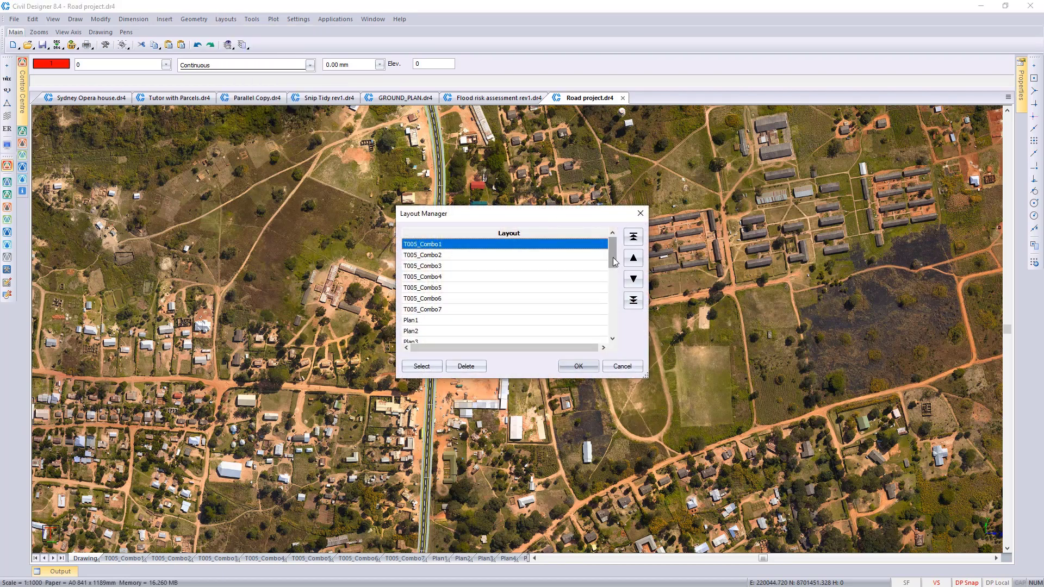
drag(611, 254, 606, 330)
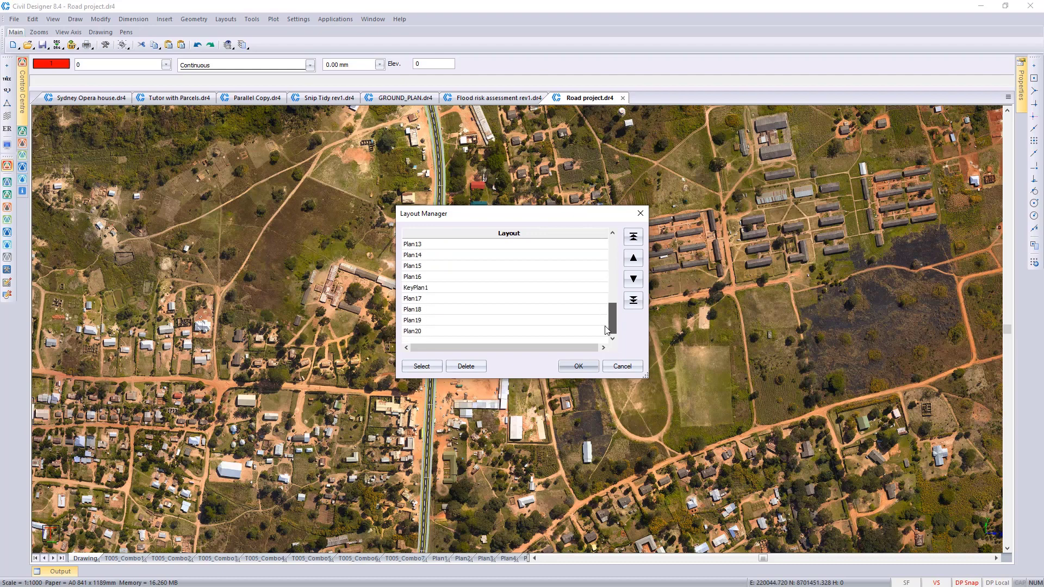
click(432, 289)
click(633, 258)
click(633, 258)
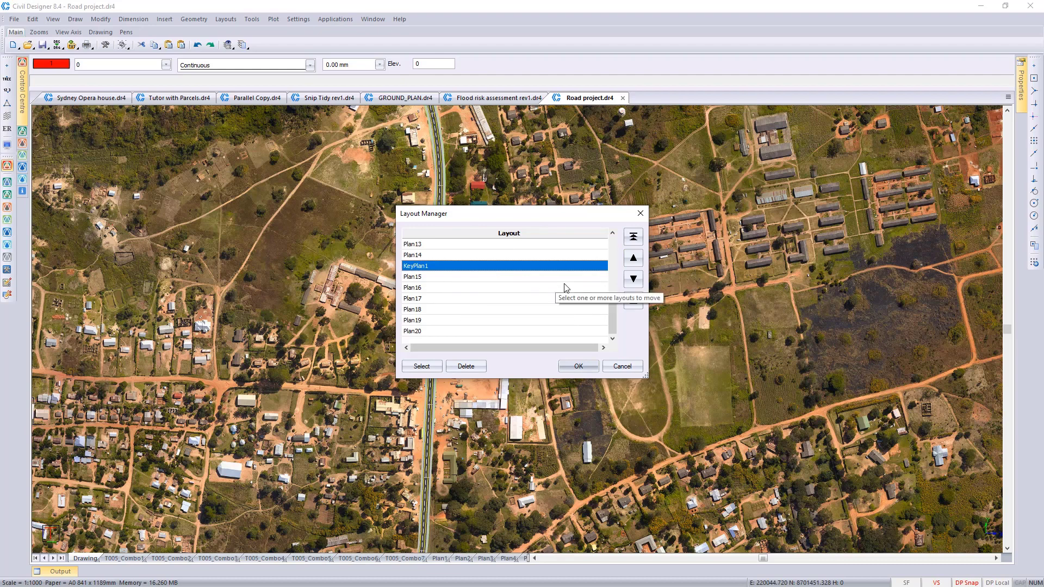
click(634, 238)
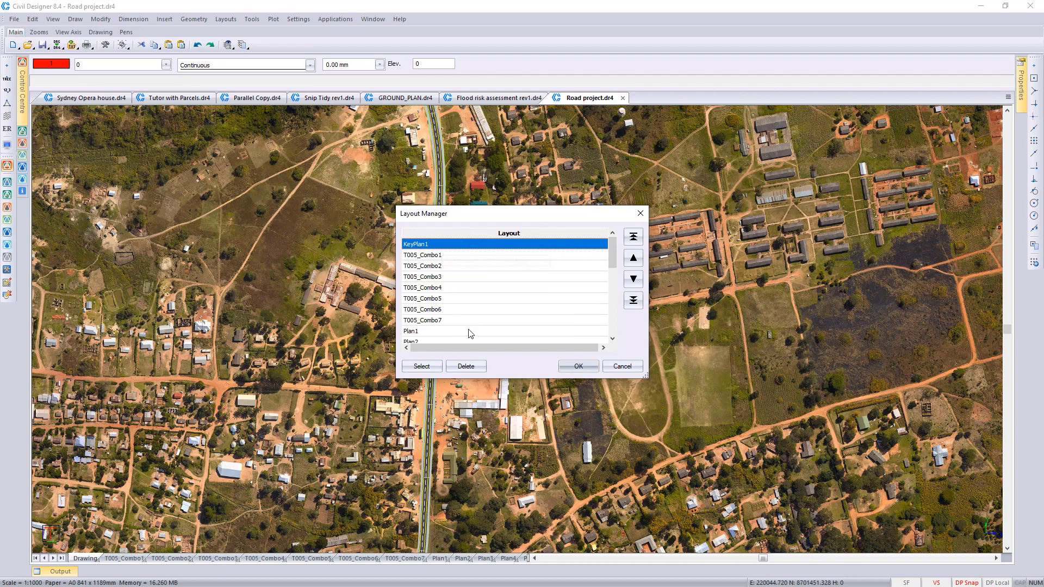
click(579, 366)
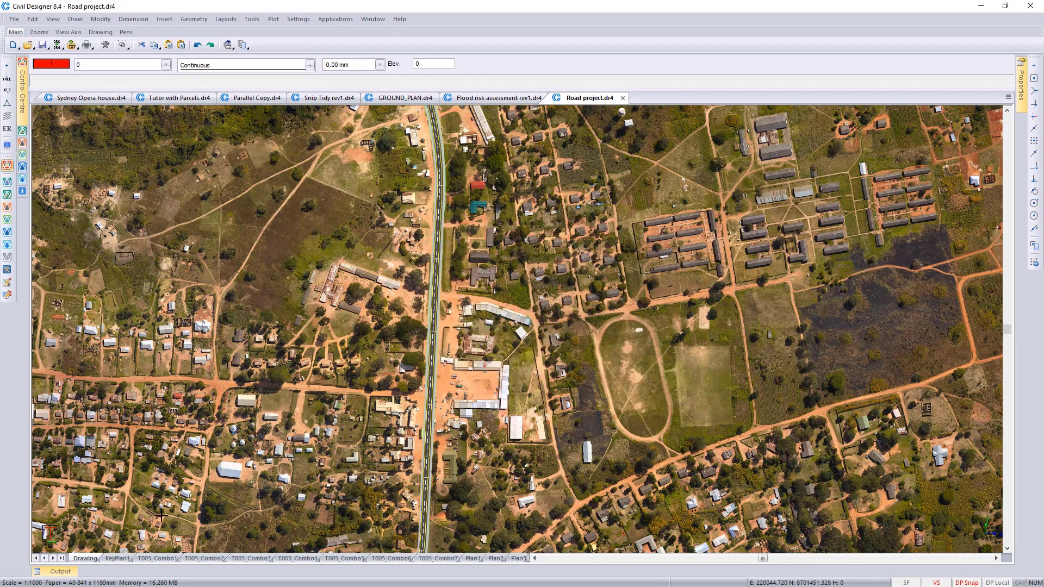
click(122, 558)
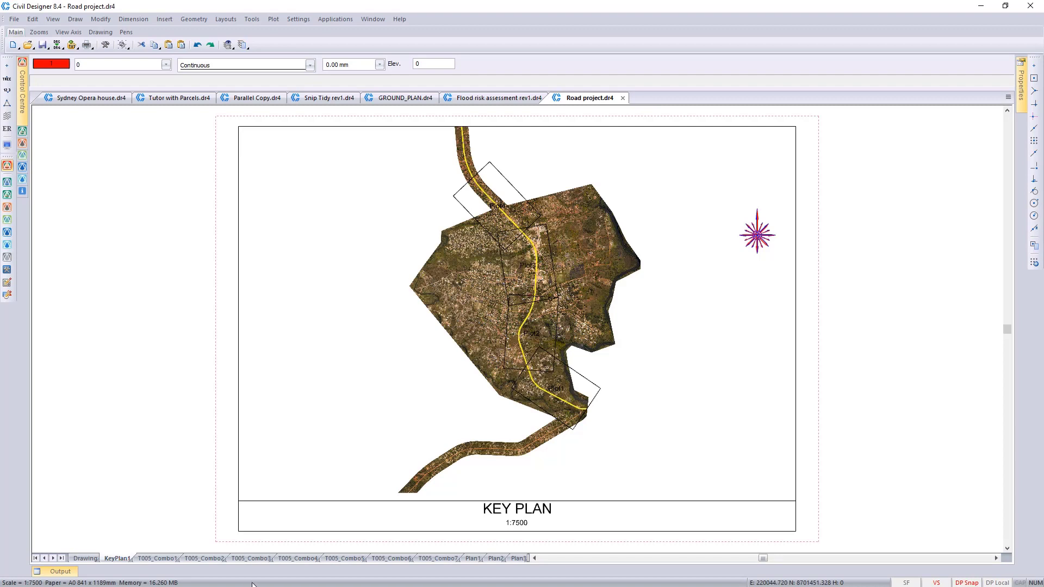
Step: Move layouts Plan17 and Plan20 directly after KeyPlan1 with the Layout Manager, and display both layouts
right_click(129, 557)
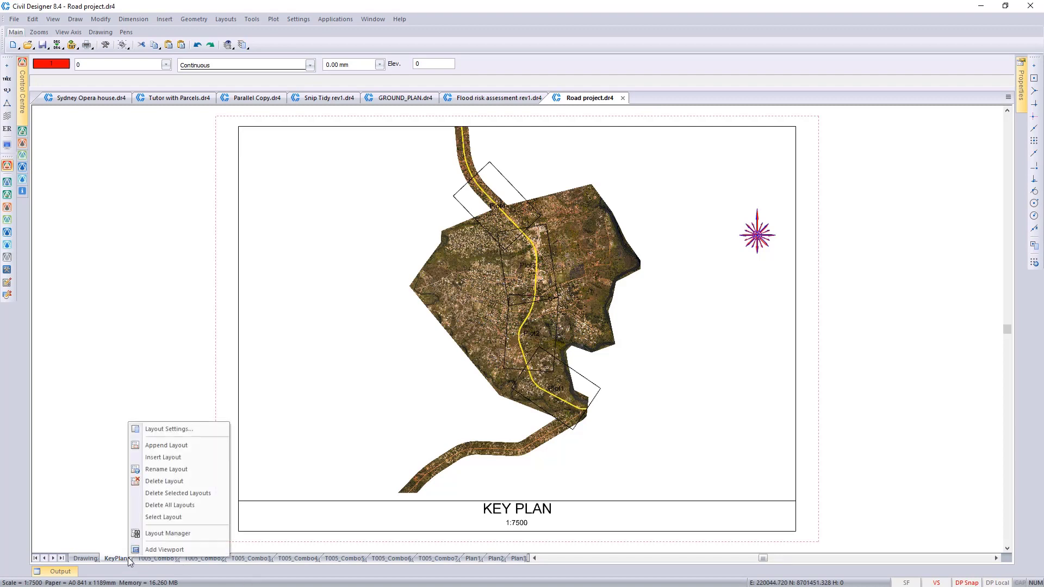
click(179, 535)
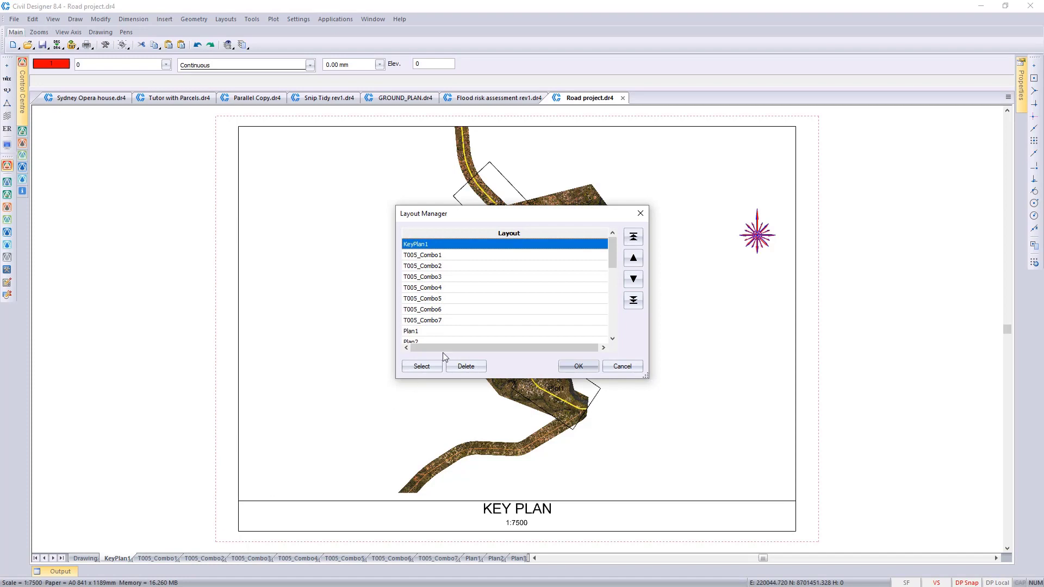
drag(615, 263, 622, 341)
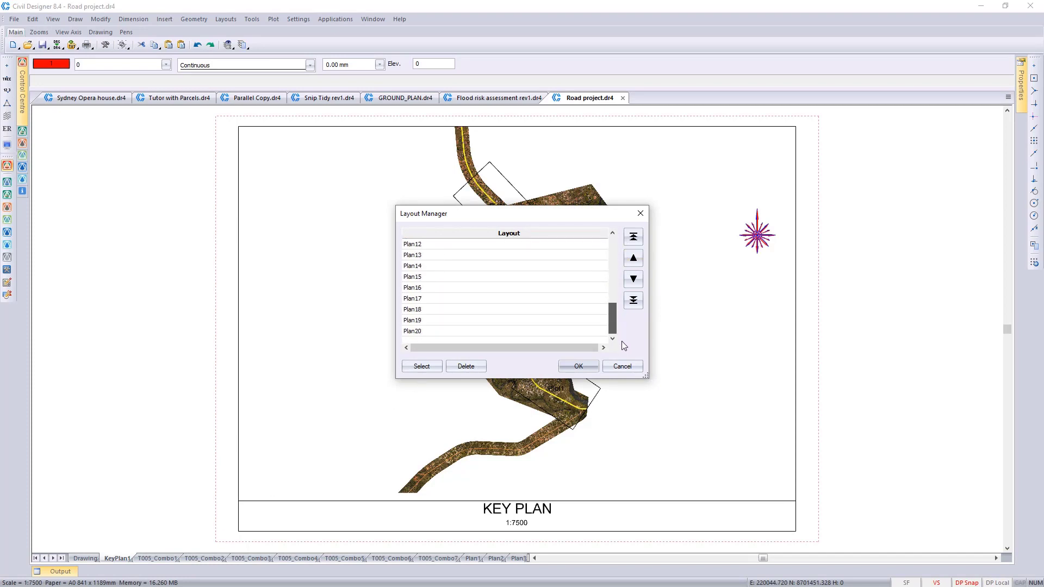
click(447, 331)
ctrl+click(448, 300)
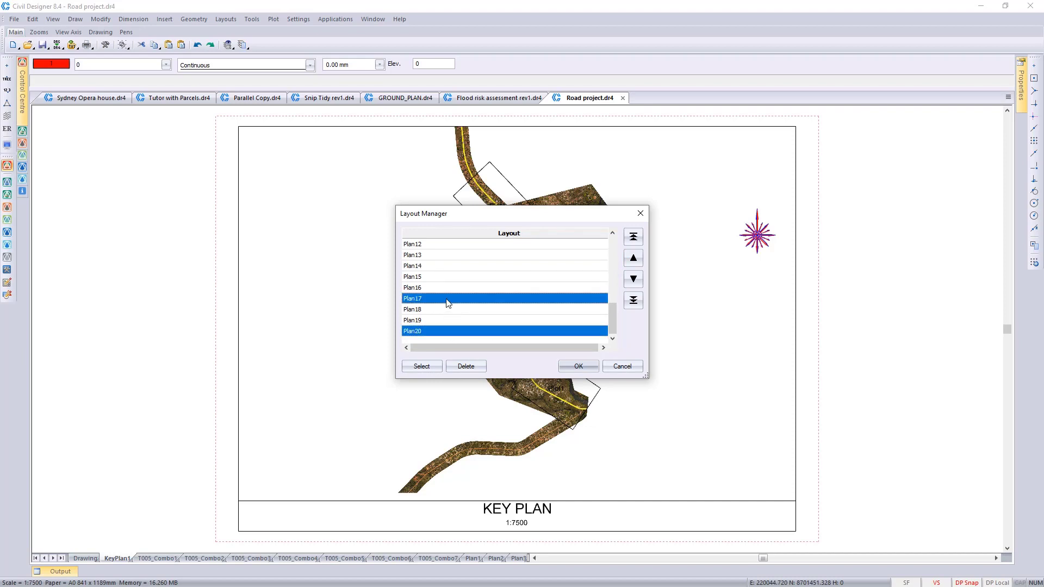
click(634, 238)
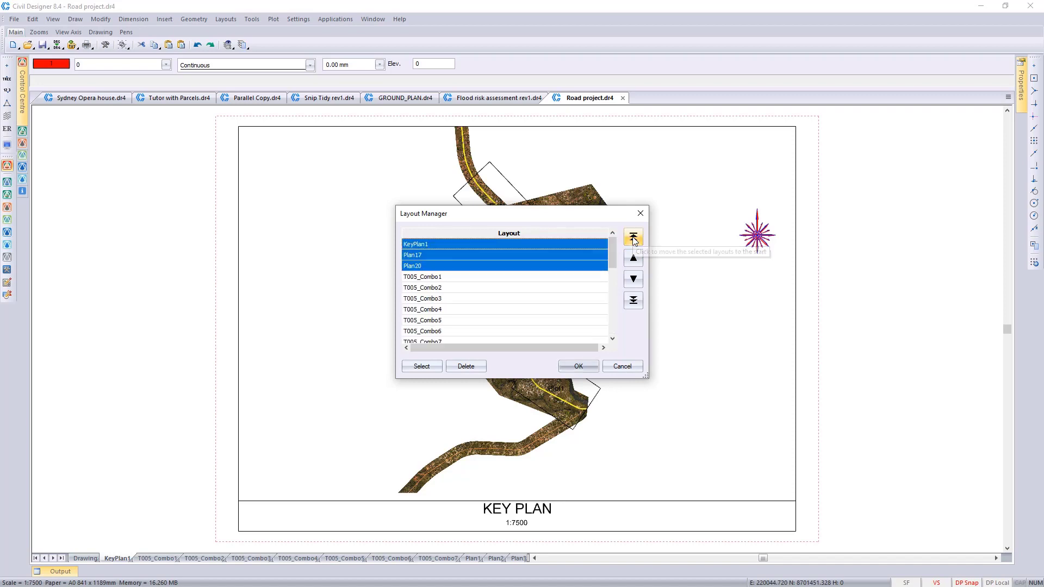
click(579, 367)
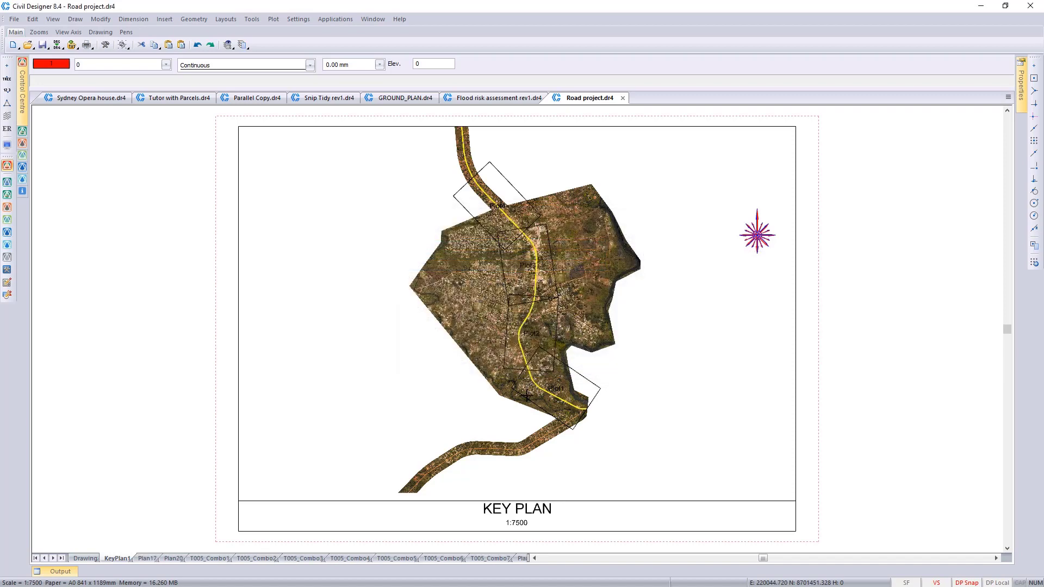
click(148, 558)
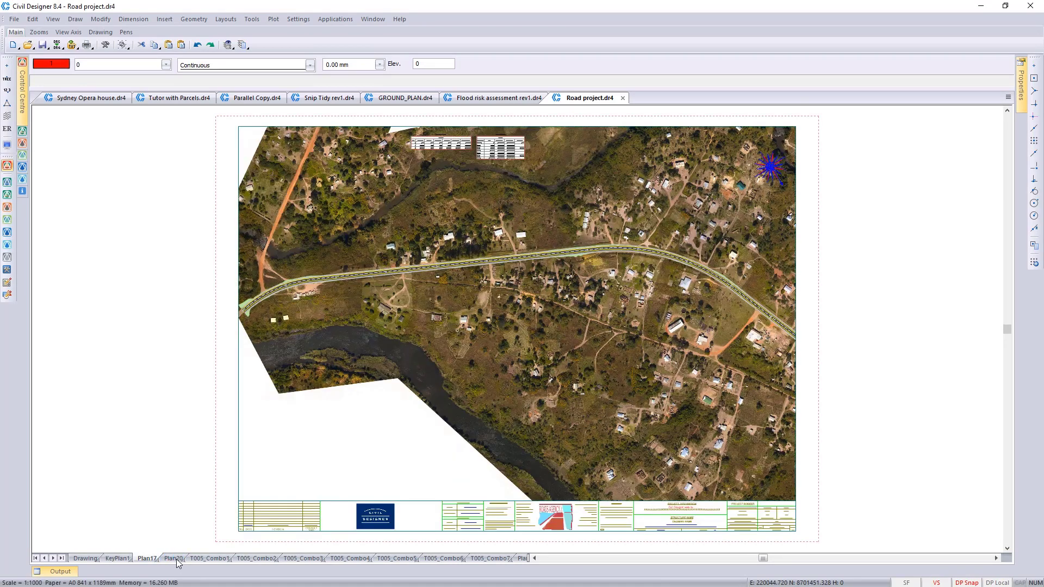
click(176, 559)
click(146, 559)
Step: Find the Plan14 layout in the Layout Manager and display it
click(226, 19)
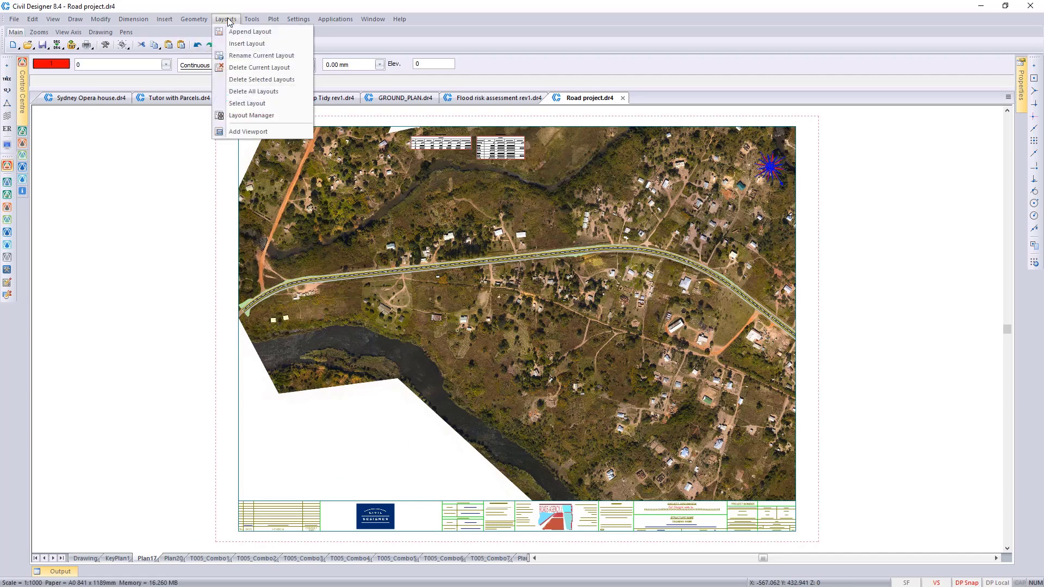
click(266, 117)
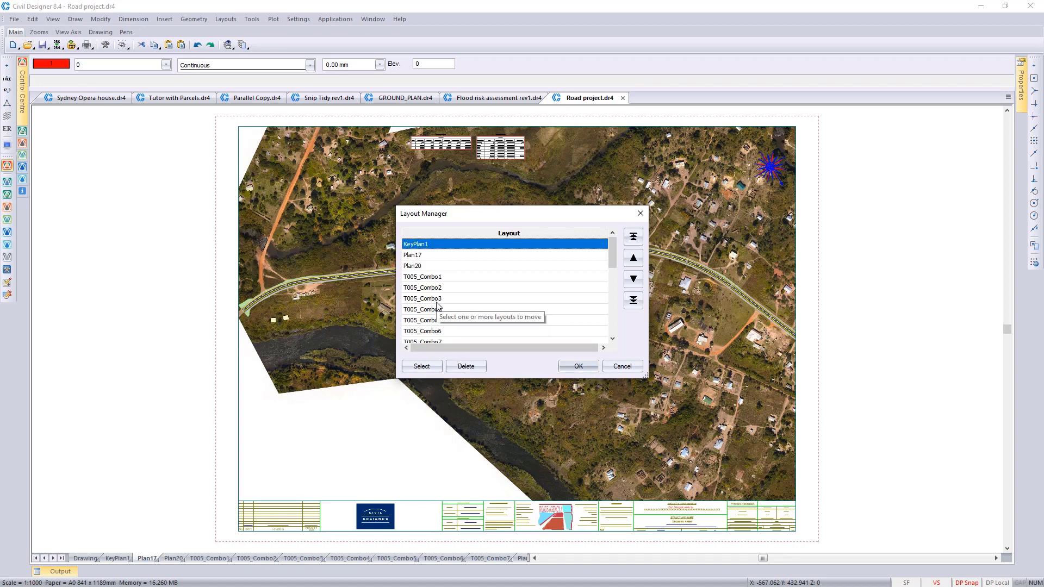
scroll(437, 305, down, 2)
scroll(436, 306, down, 4)
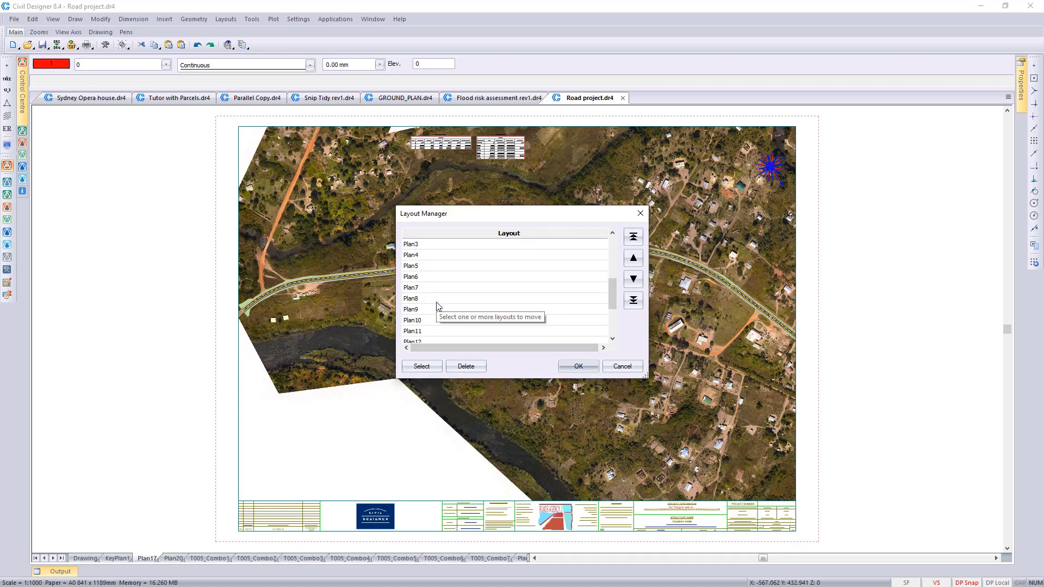
click(437, 299)
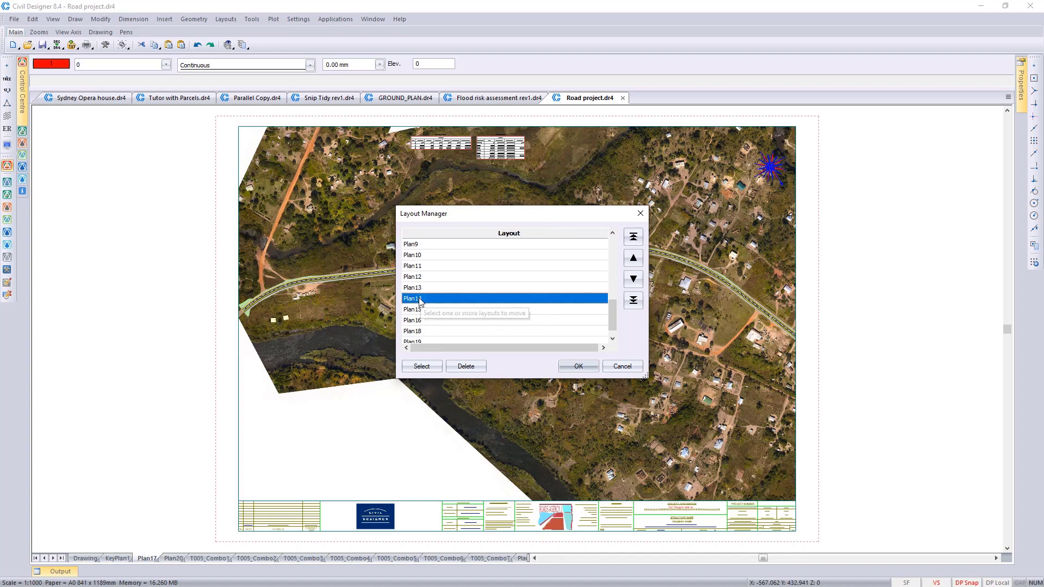
click(418, 365)
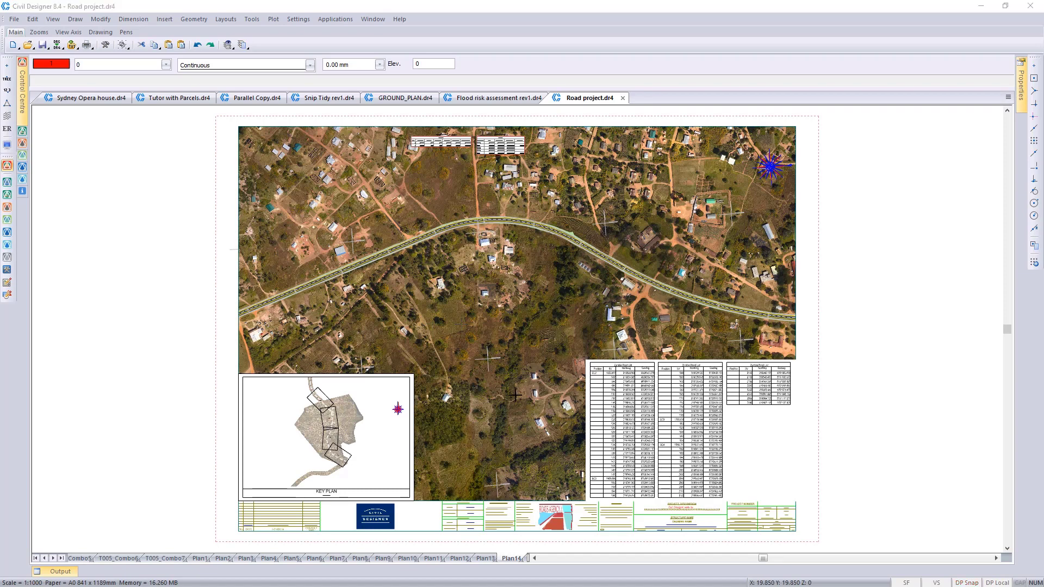
Step: Return to the Drawing sheet and set up a PDF export named Plan 17, with zoom to extents, text-to-geometry conversion and geometry optimisation
click(36, 559)
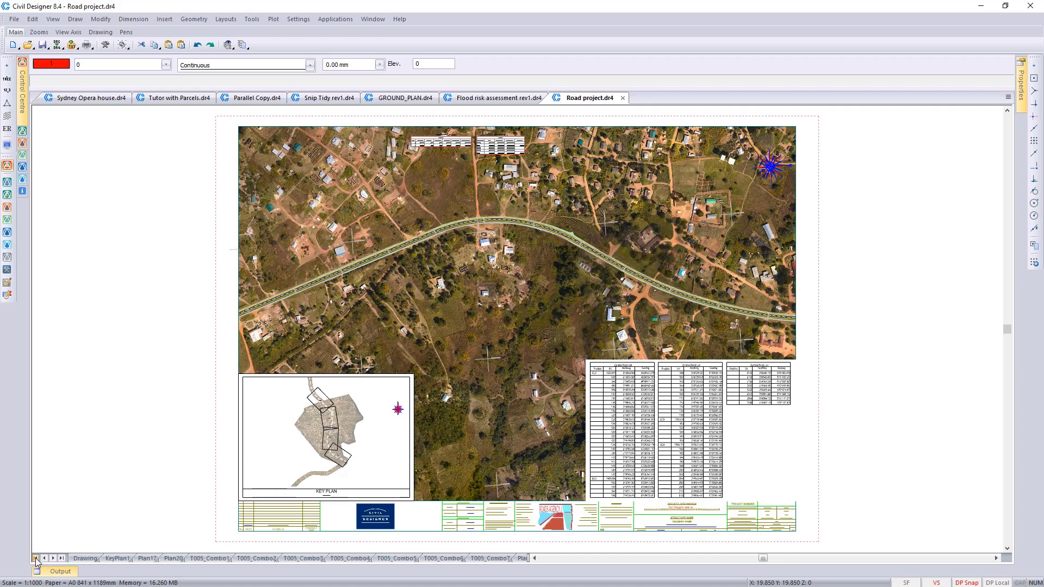
click(84, 559)
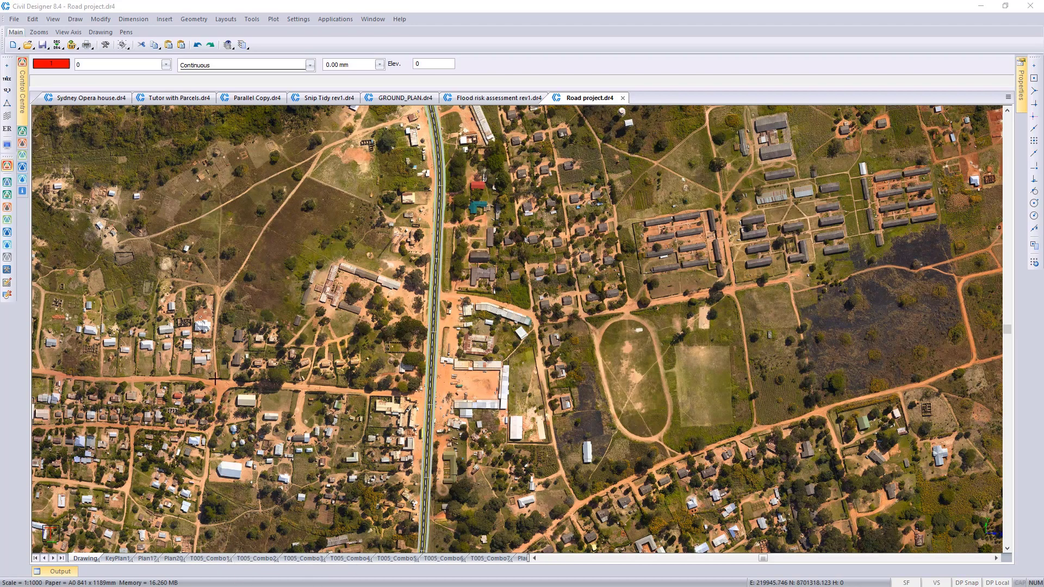
click(14, 20)
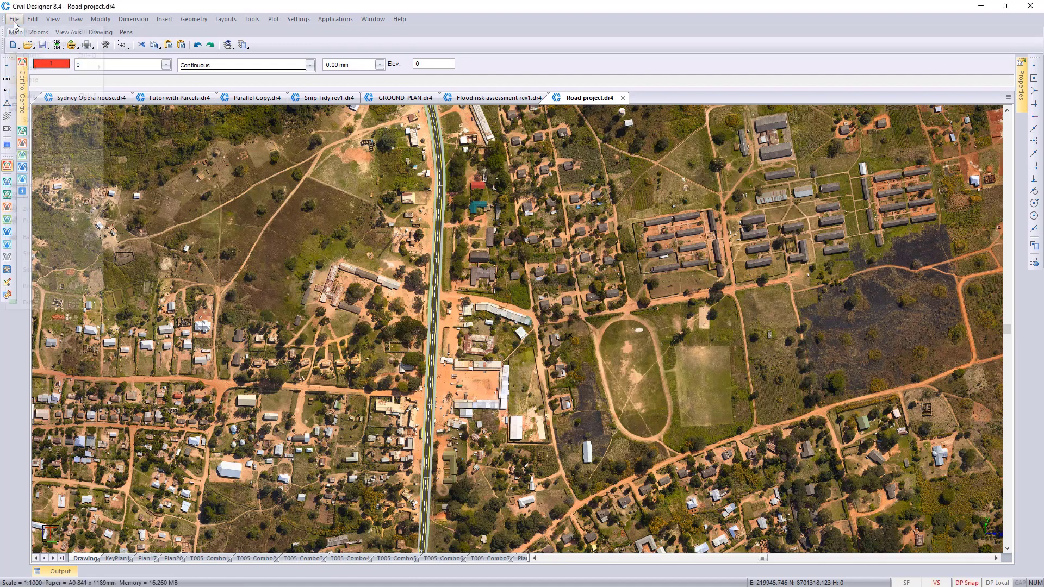
mouse_move(76, 153)
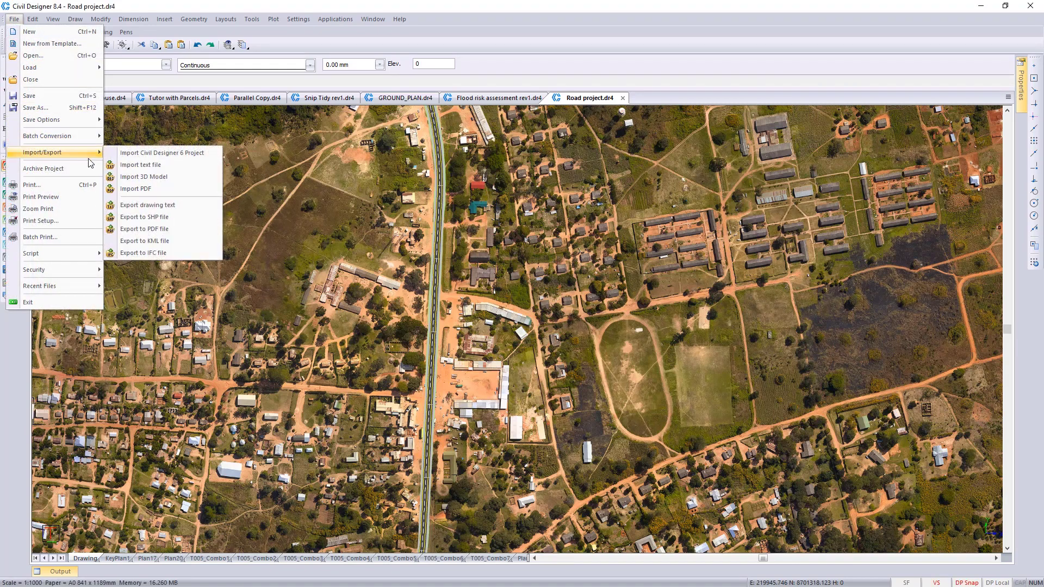
click(168, 231)
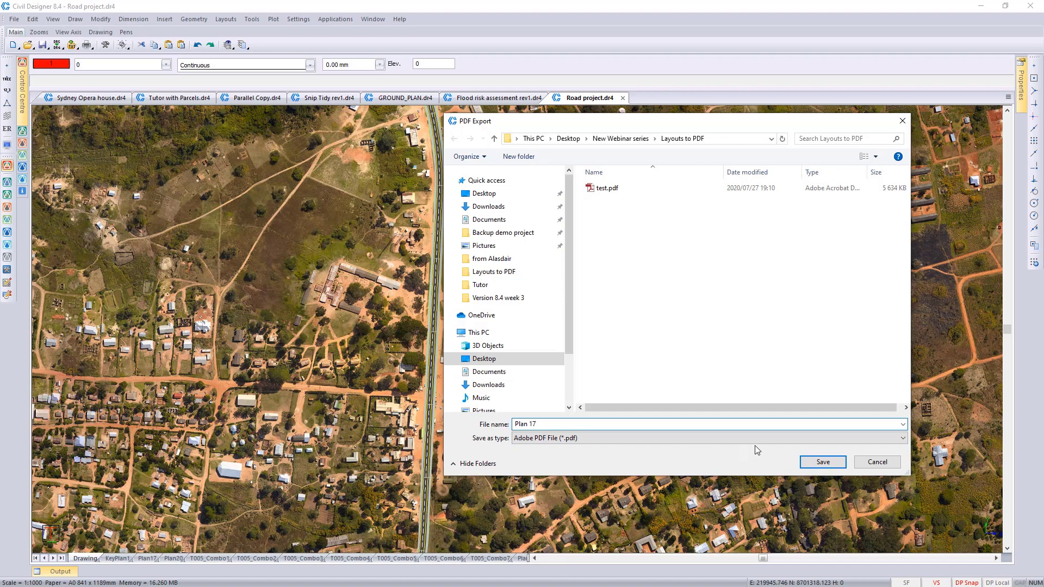
click(807, 461)
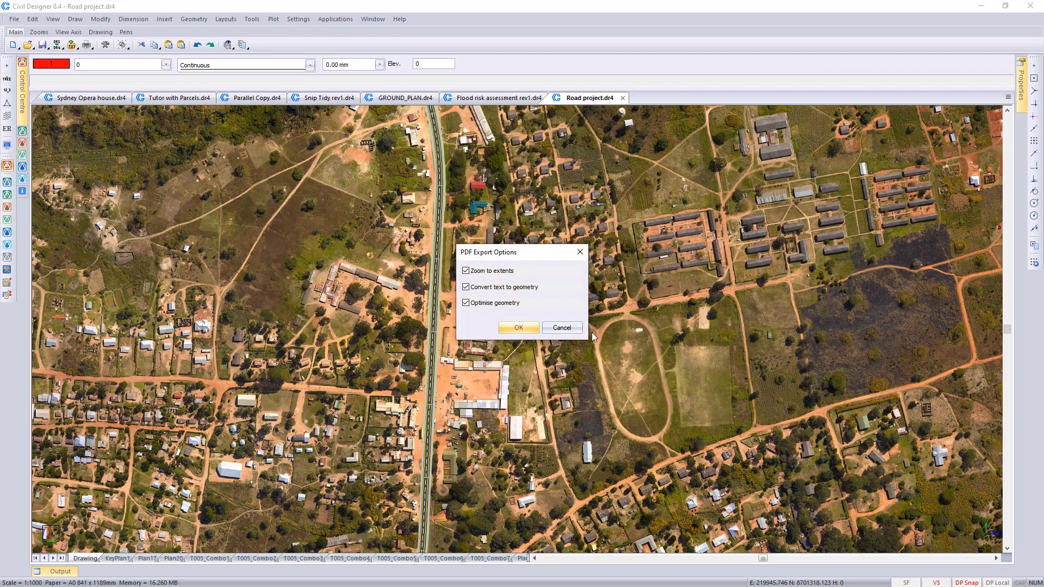
click(519, 329)
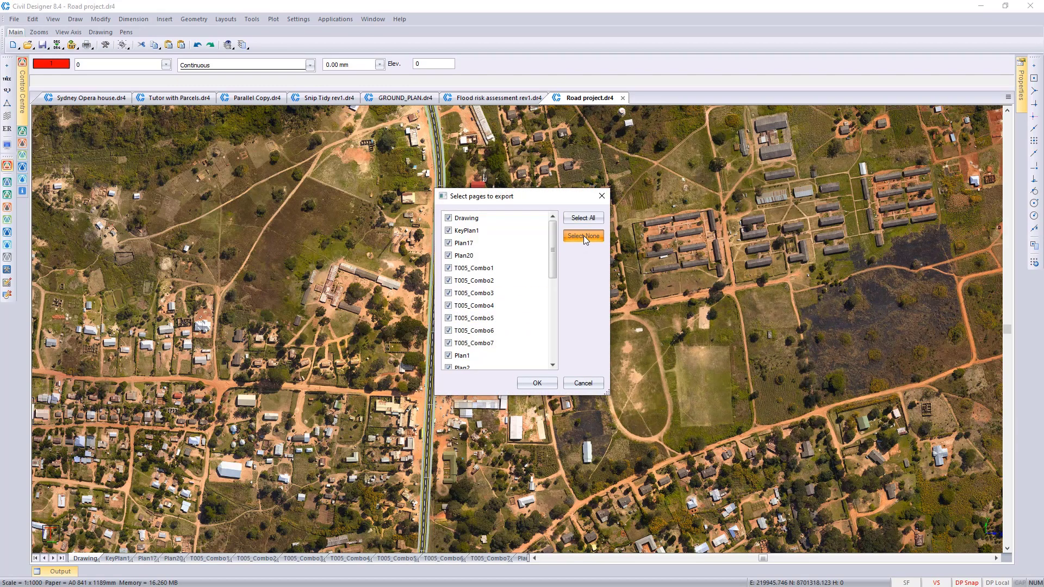
Step: Export only the Plan17 page to the PDF and view the resulting file in Adobe Reader
click(583, 236)
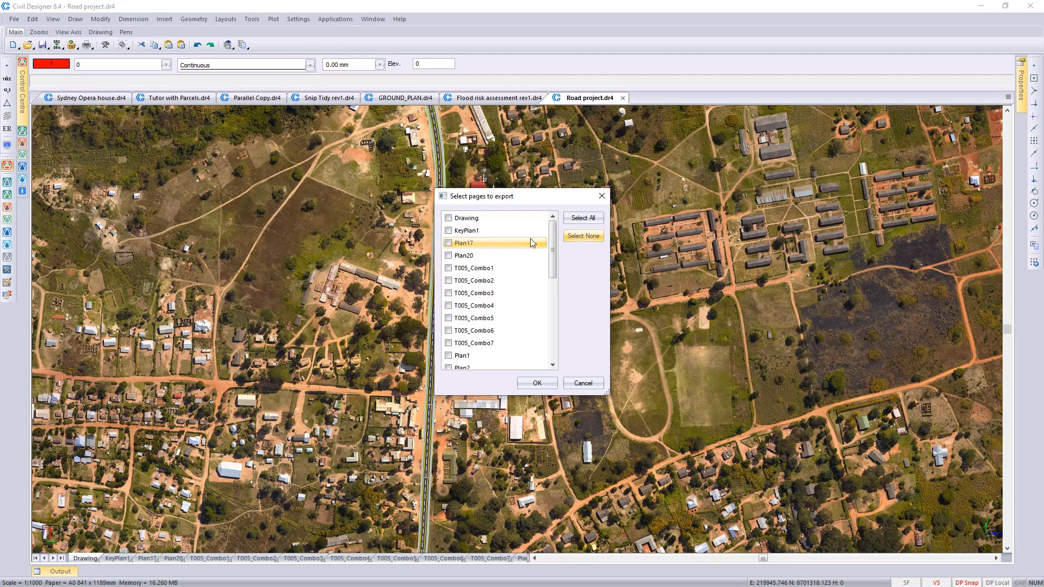
click(449, 243)
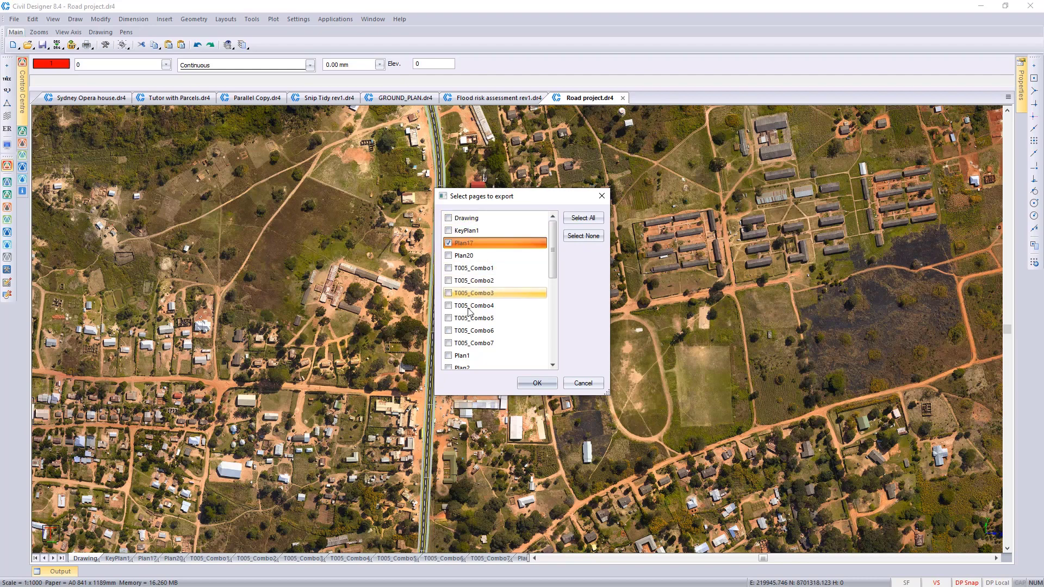
mouse_move(553, 276)
mouse_down()
mouse_move(549, 340)
mouse_move(492, 245)
mouse_up()
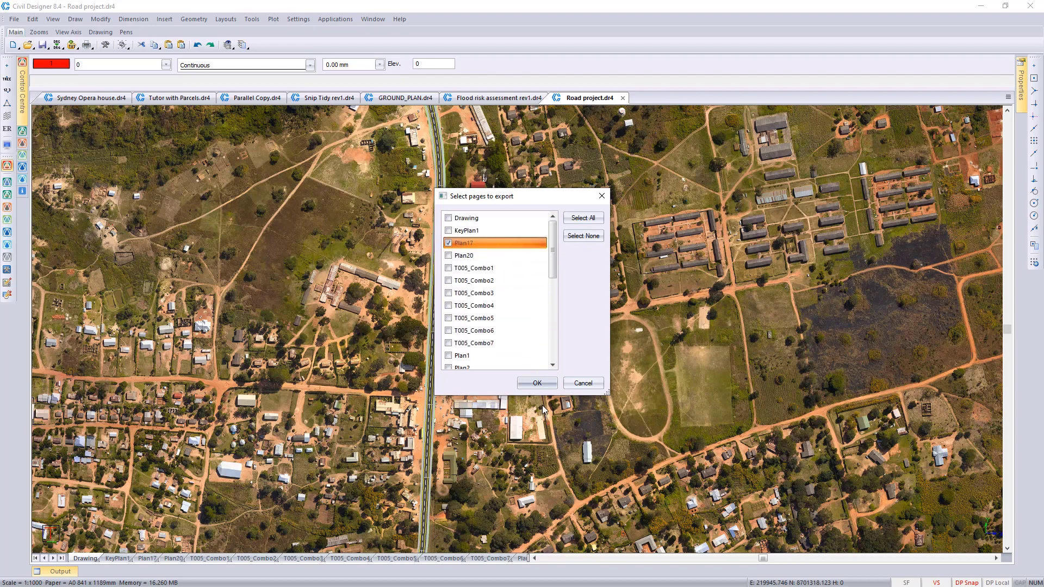
click(537, 382)
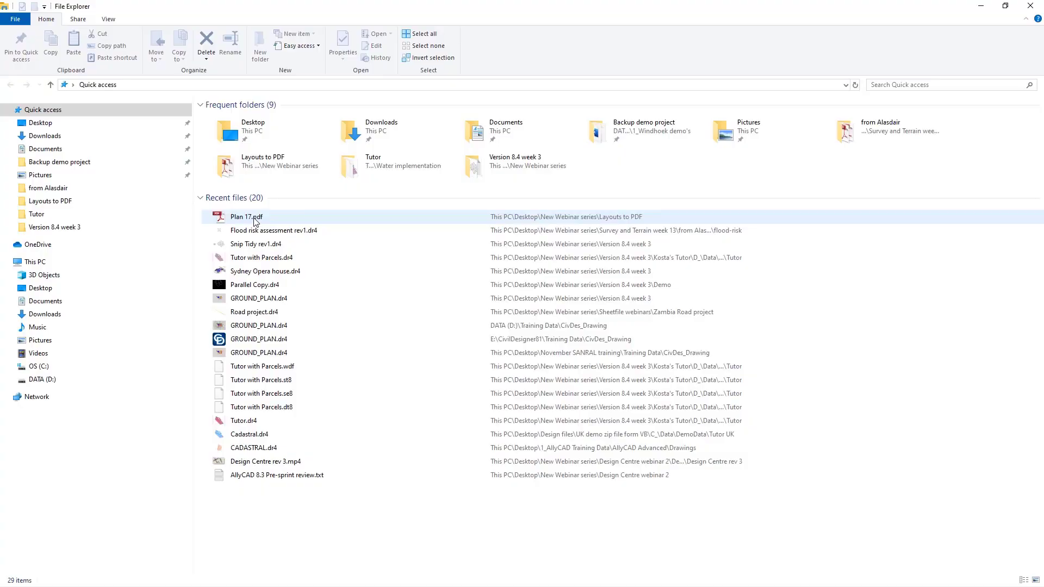
click(253, 217)
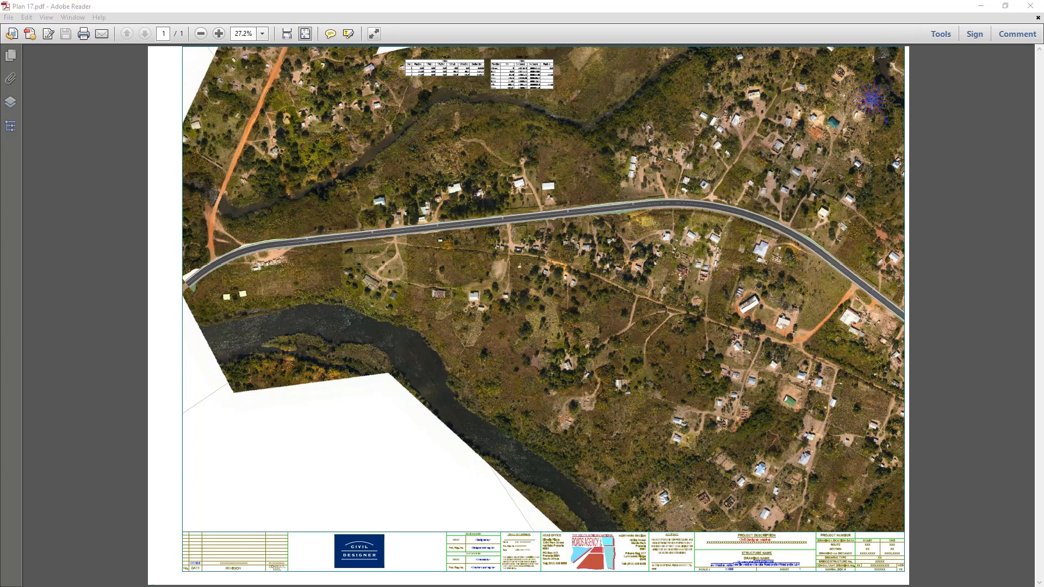
click(981, 6)
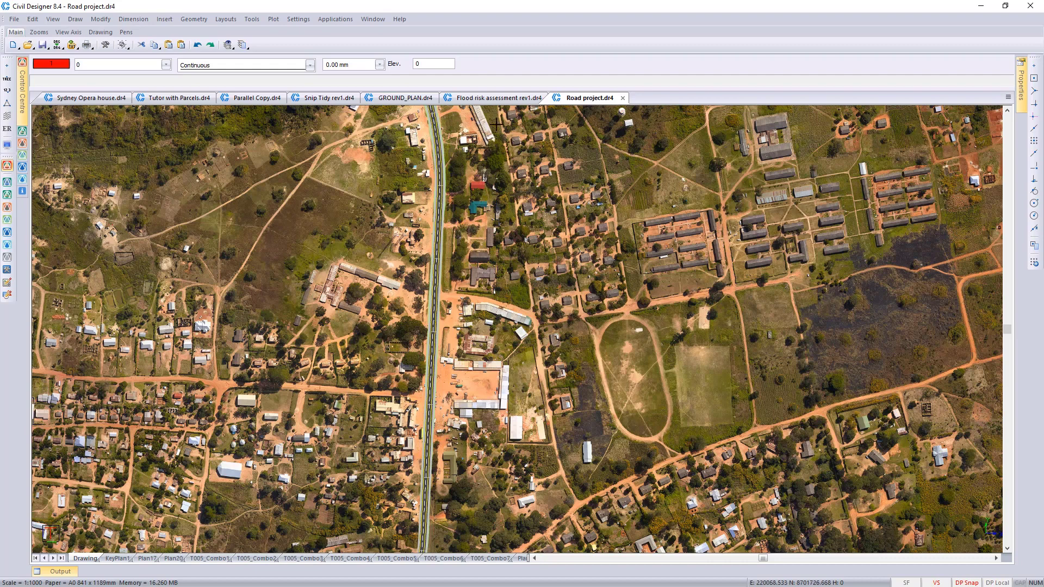
Step: In the Flood risk assessment rev1.dr4 drawing, import page 1 of Structure position.pdf with object layers created
click(491, 98)
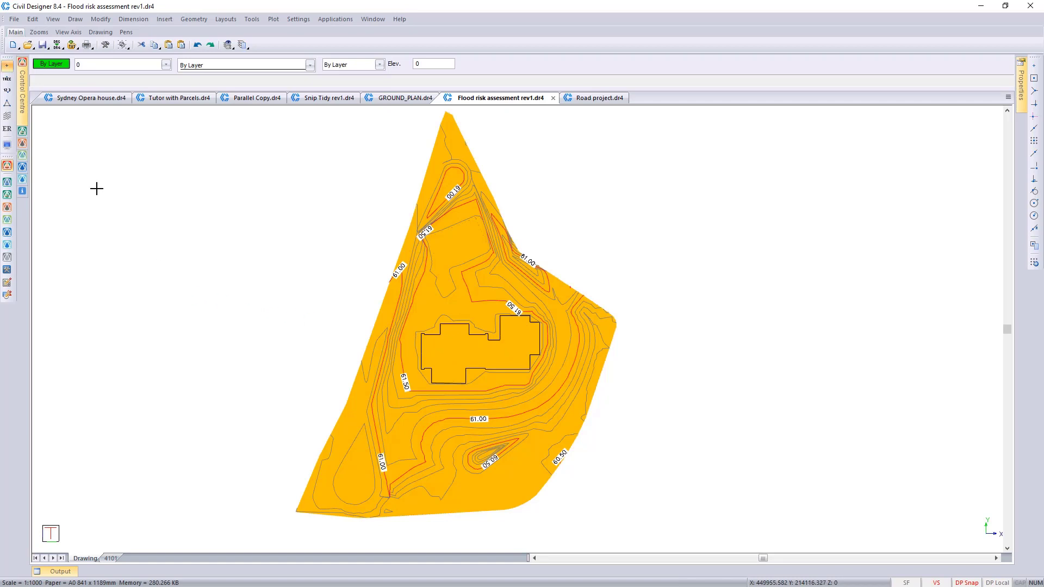
click(15, 19)
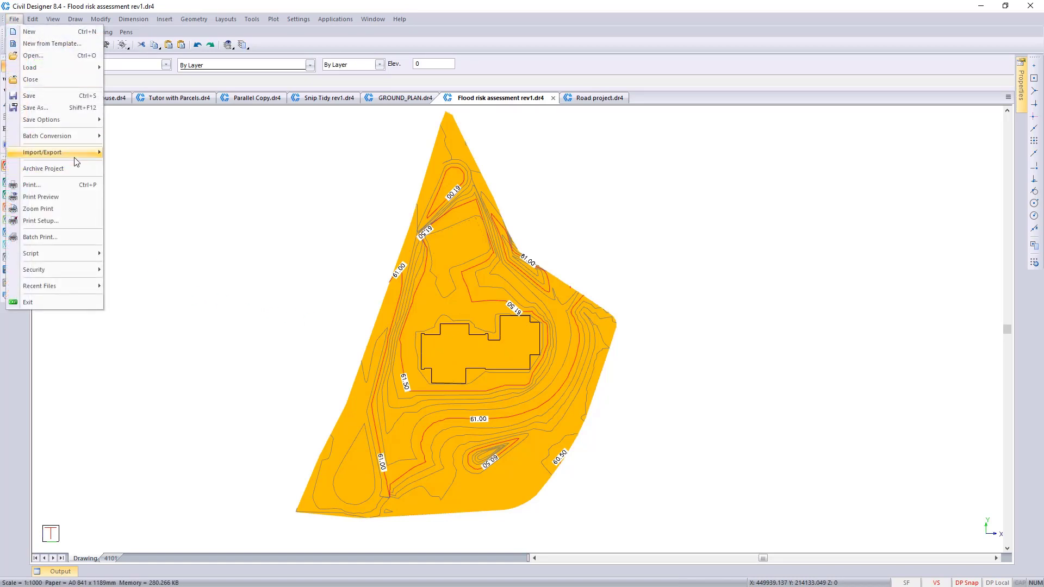
mouse_move(76, 153)
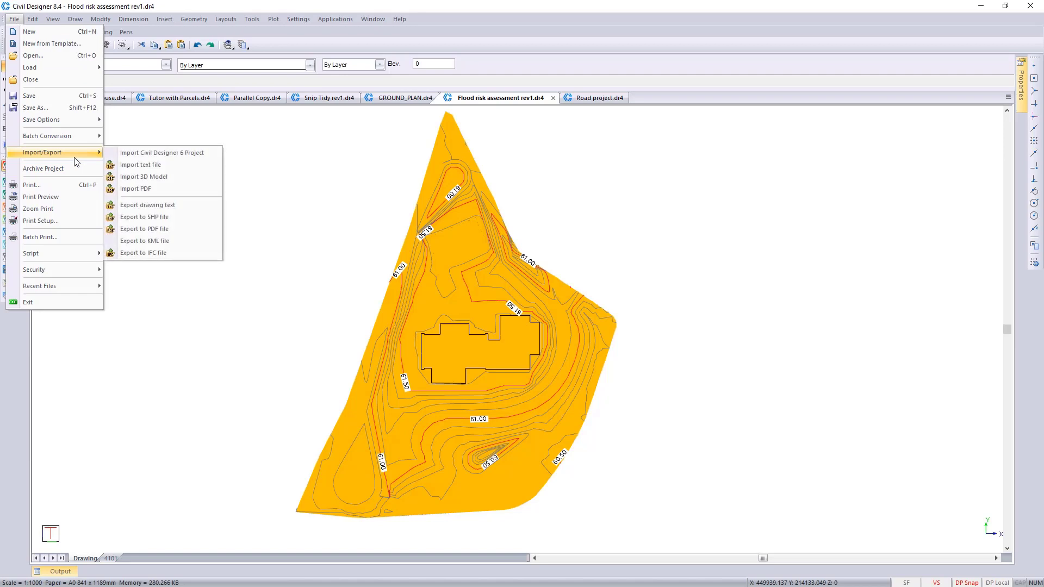
click(155, 190)
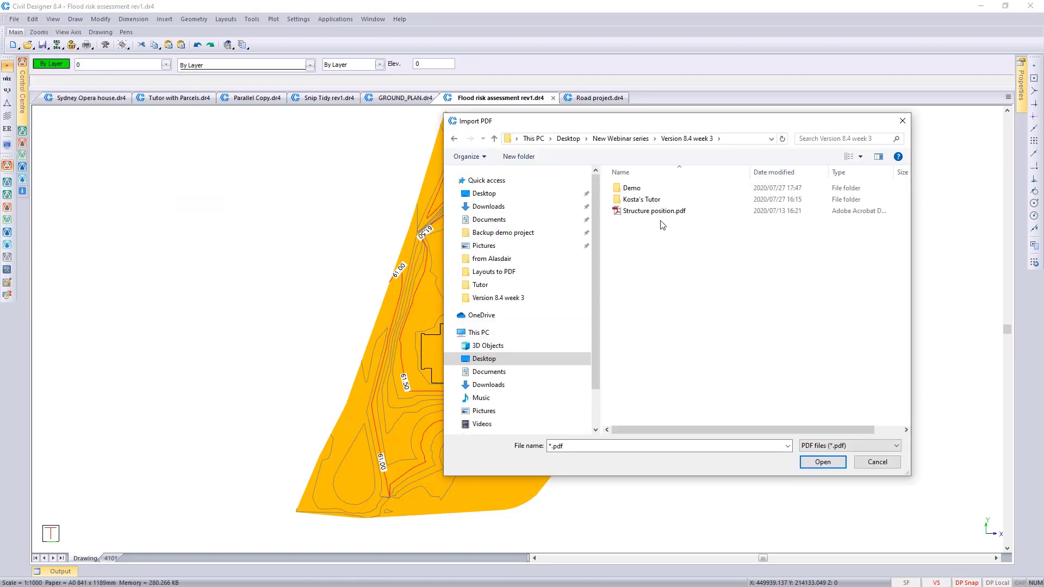
click(661, 213)
double_click(663, 212)
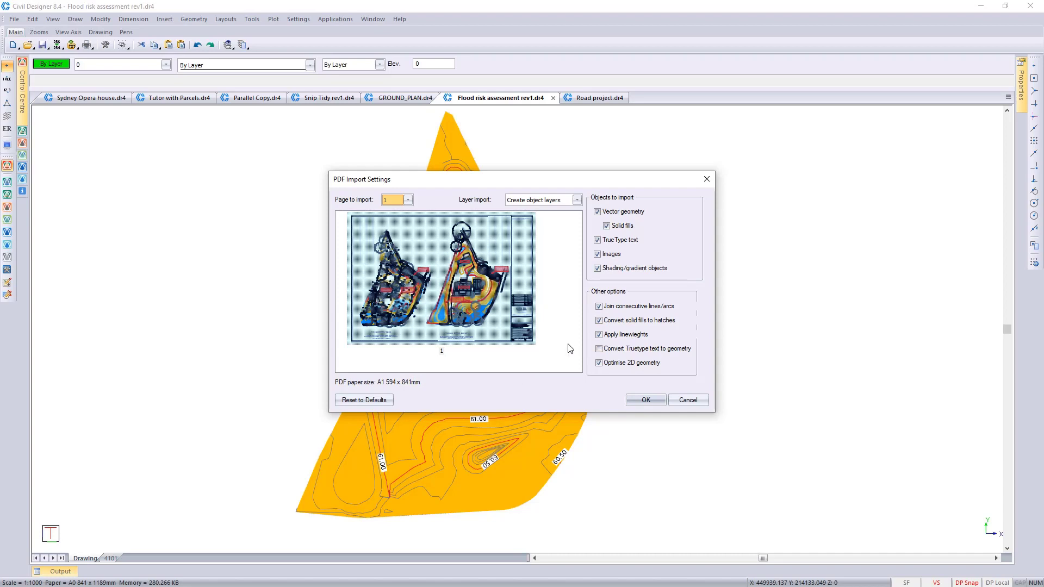
click(645, 400)
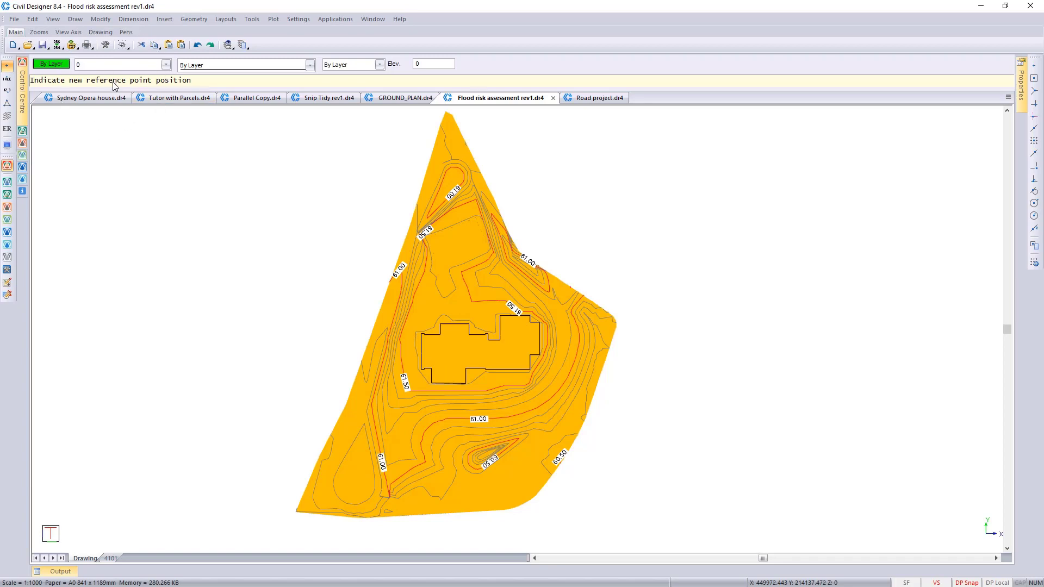
Step: Place the imported PDF's reference point on the western edge of the building outline, confirm scale and rotation, and inspect the proposed ground profile
click(424, 364)
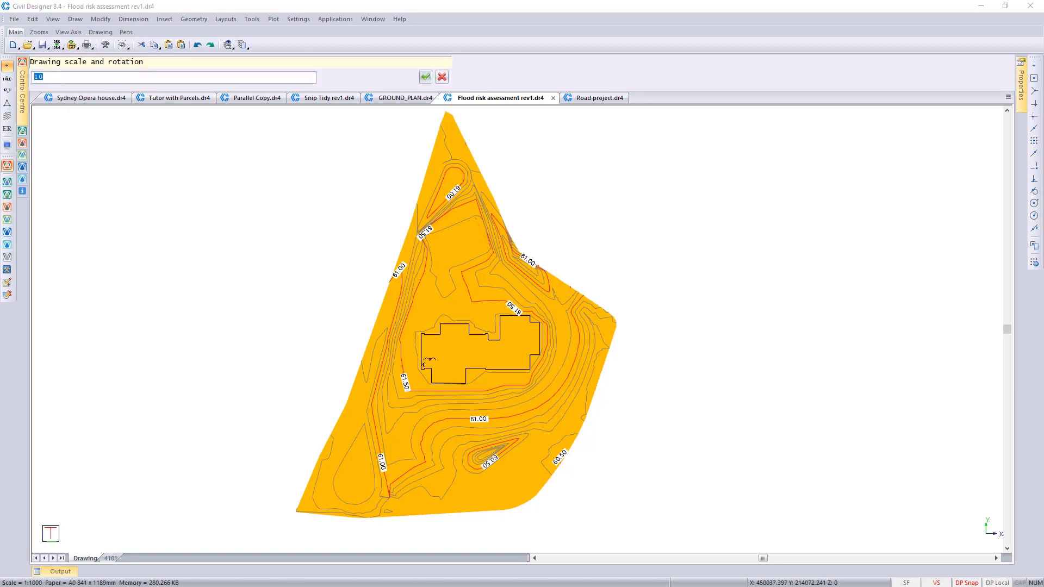
key(Return)
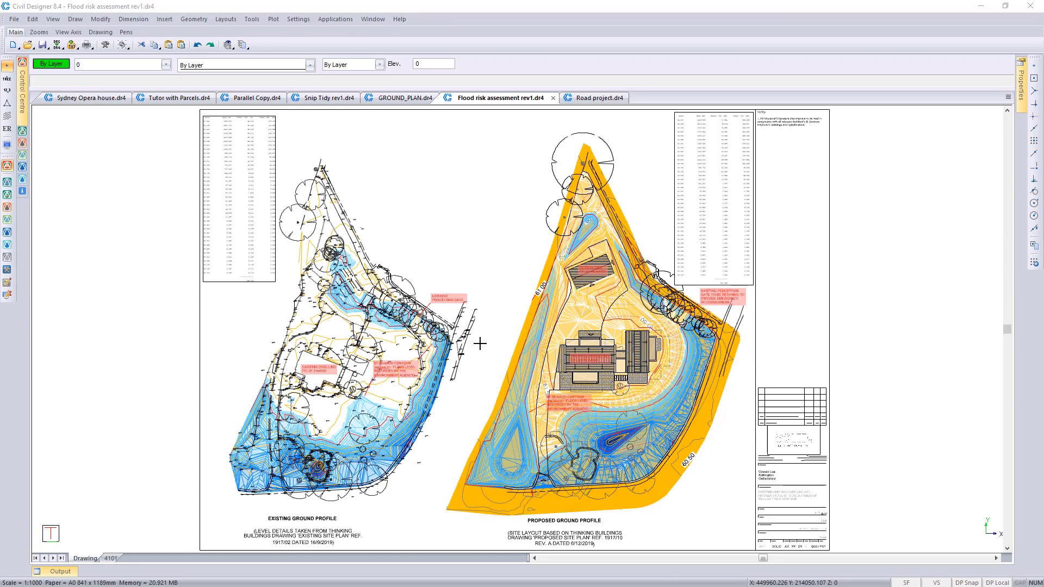
click(485, 404)
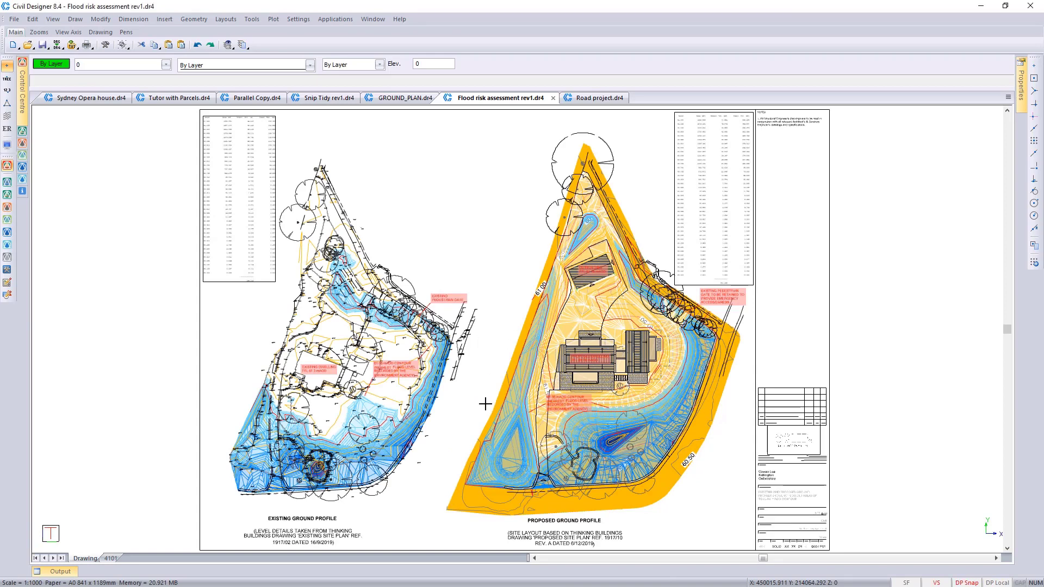
key(z)
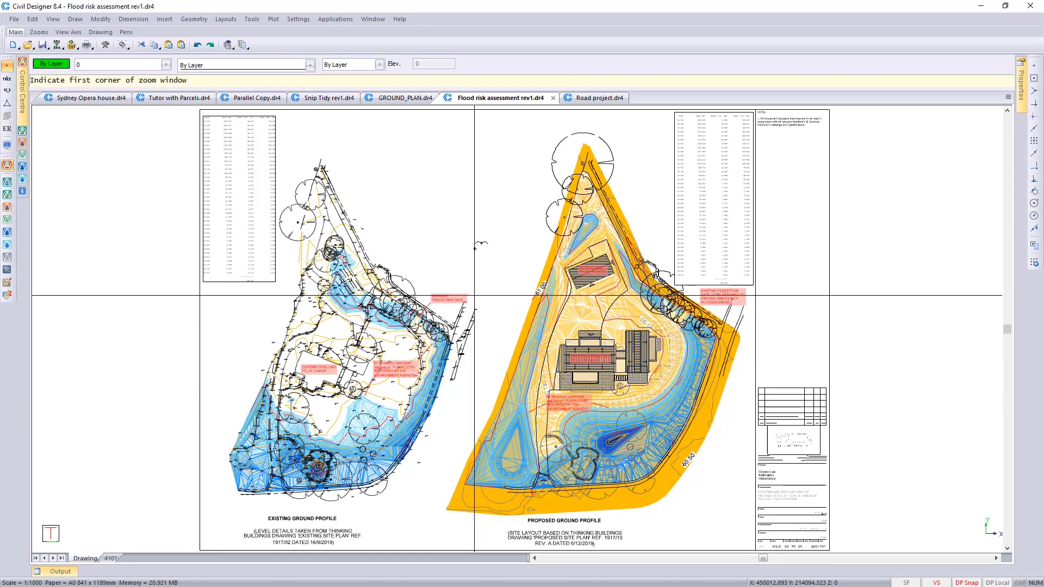
click(464, 156)
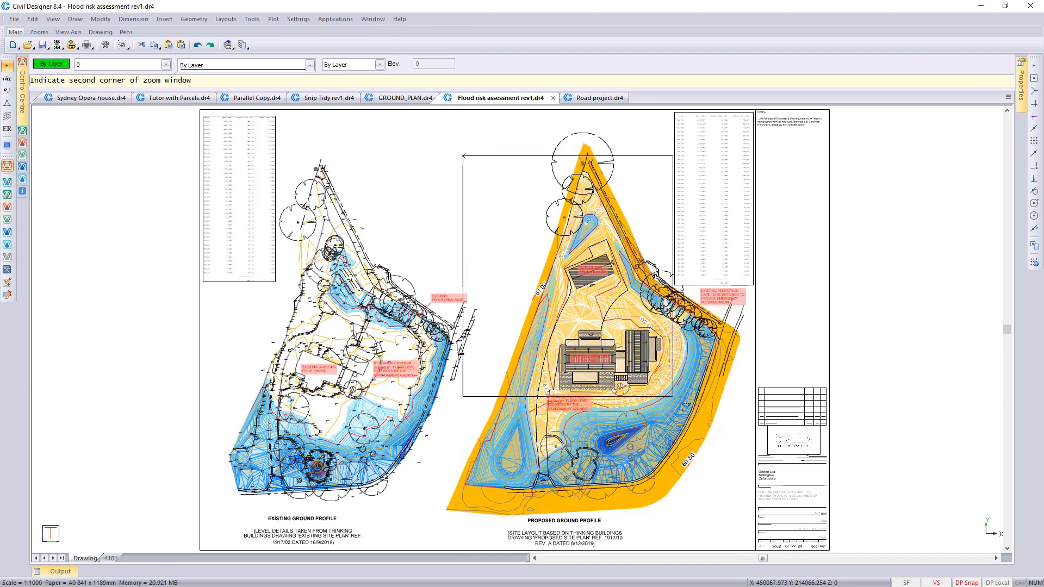
click(774, 520)
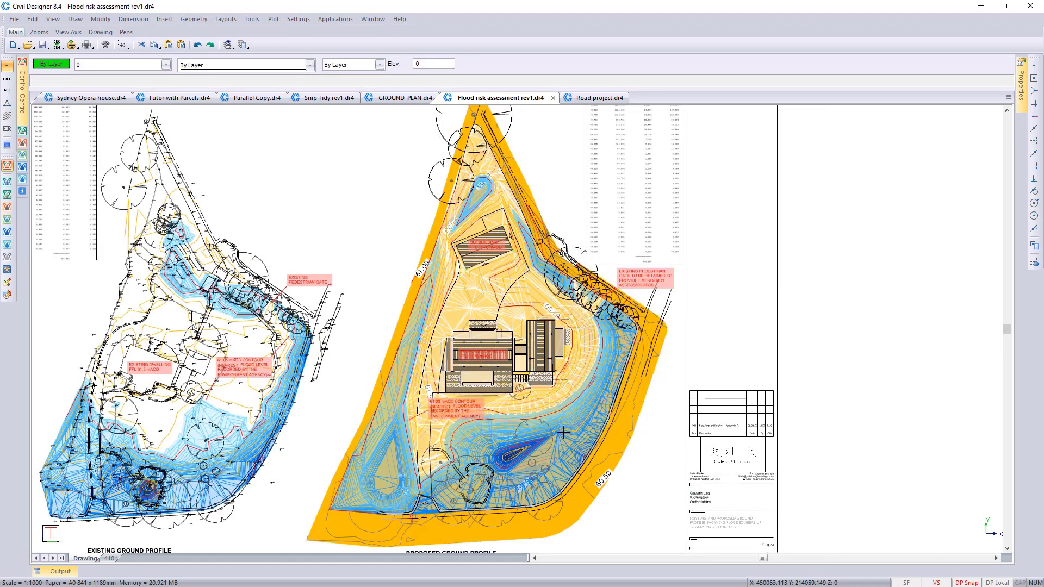